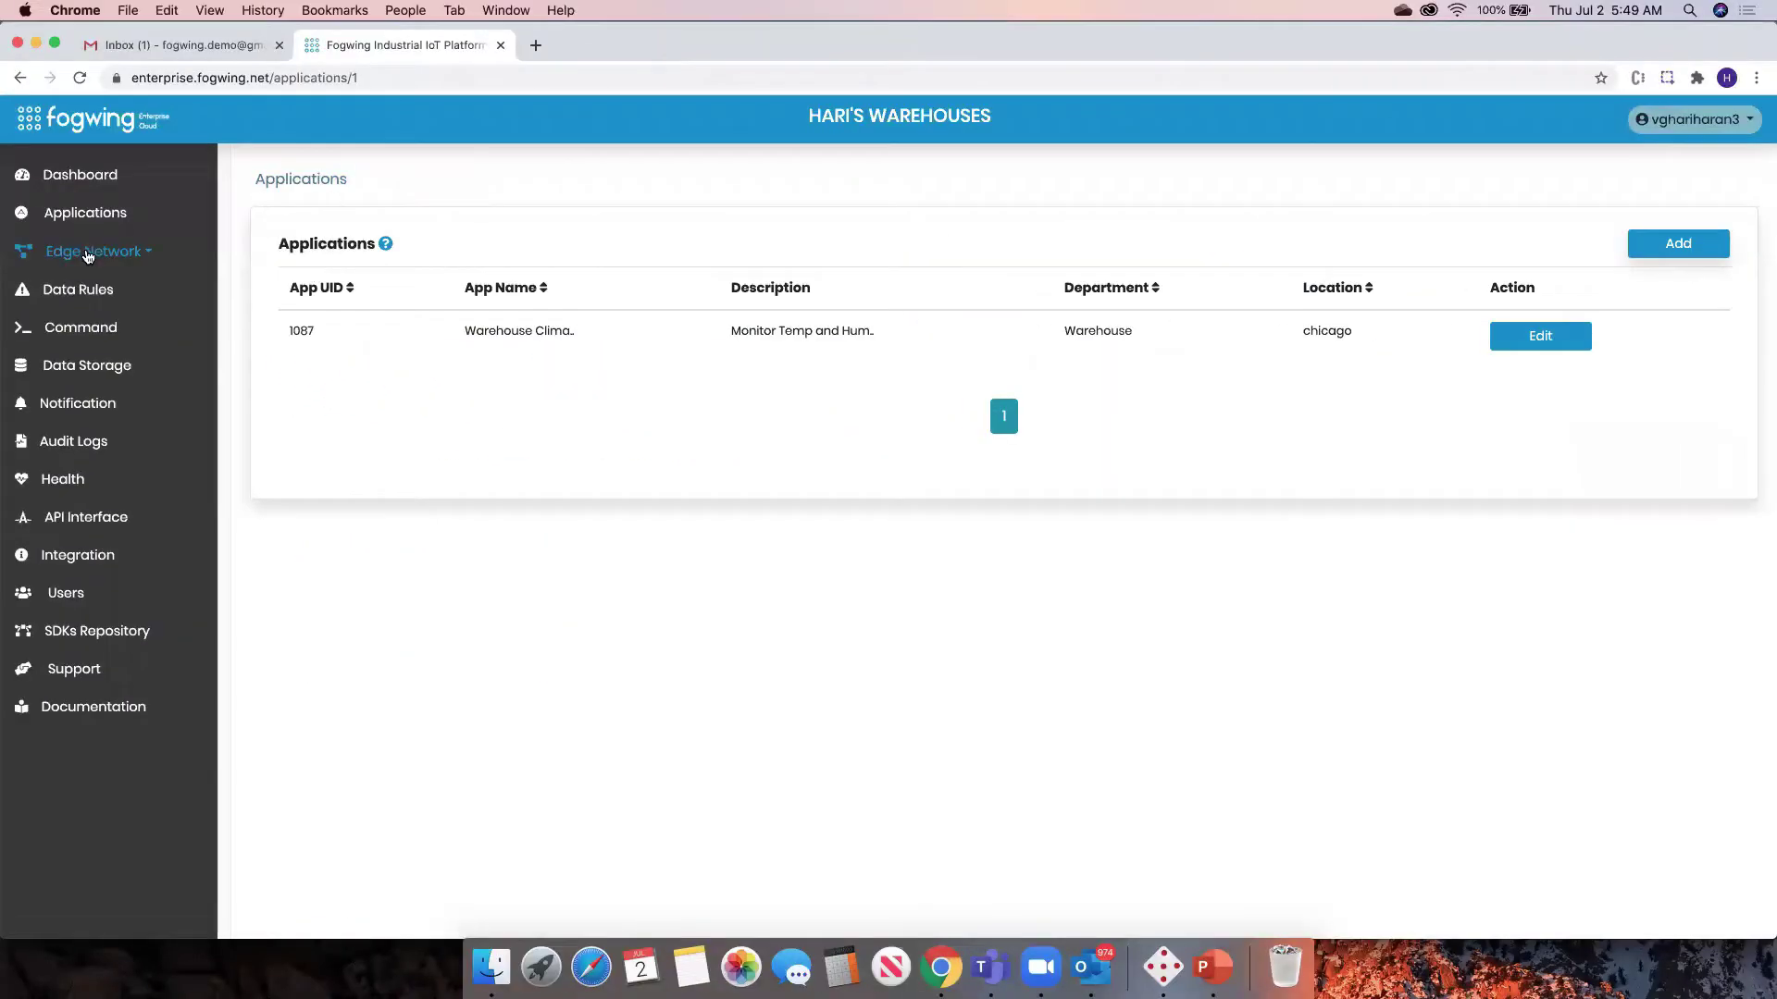
Expand Edge Network in the sidebar to reveal Edge Devices and IoTHub Access.
left_click(90, 261)
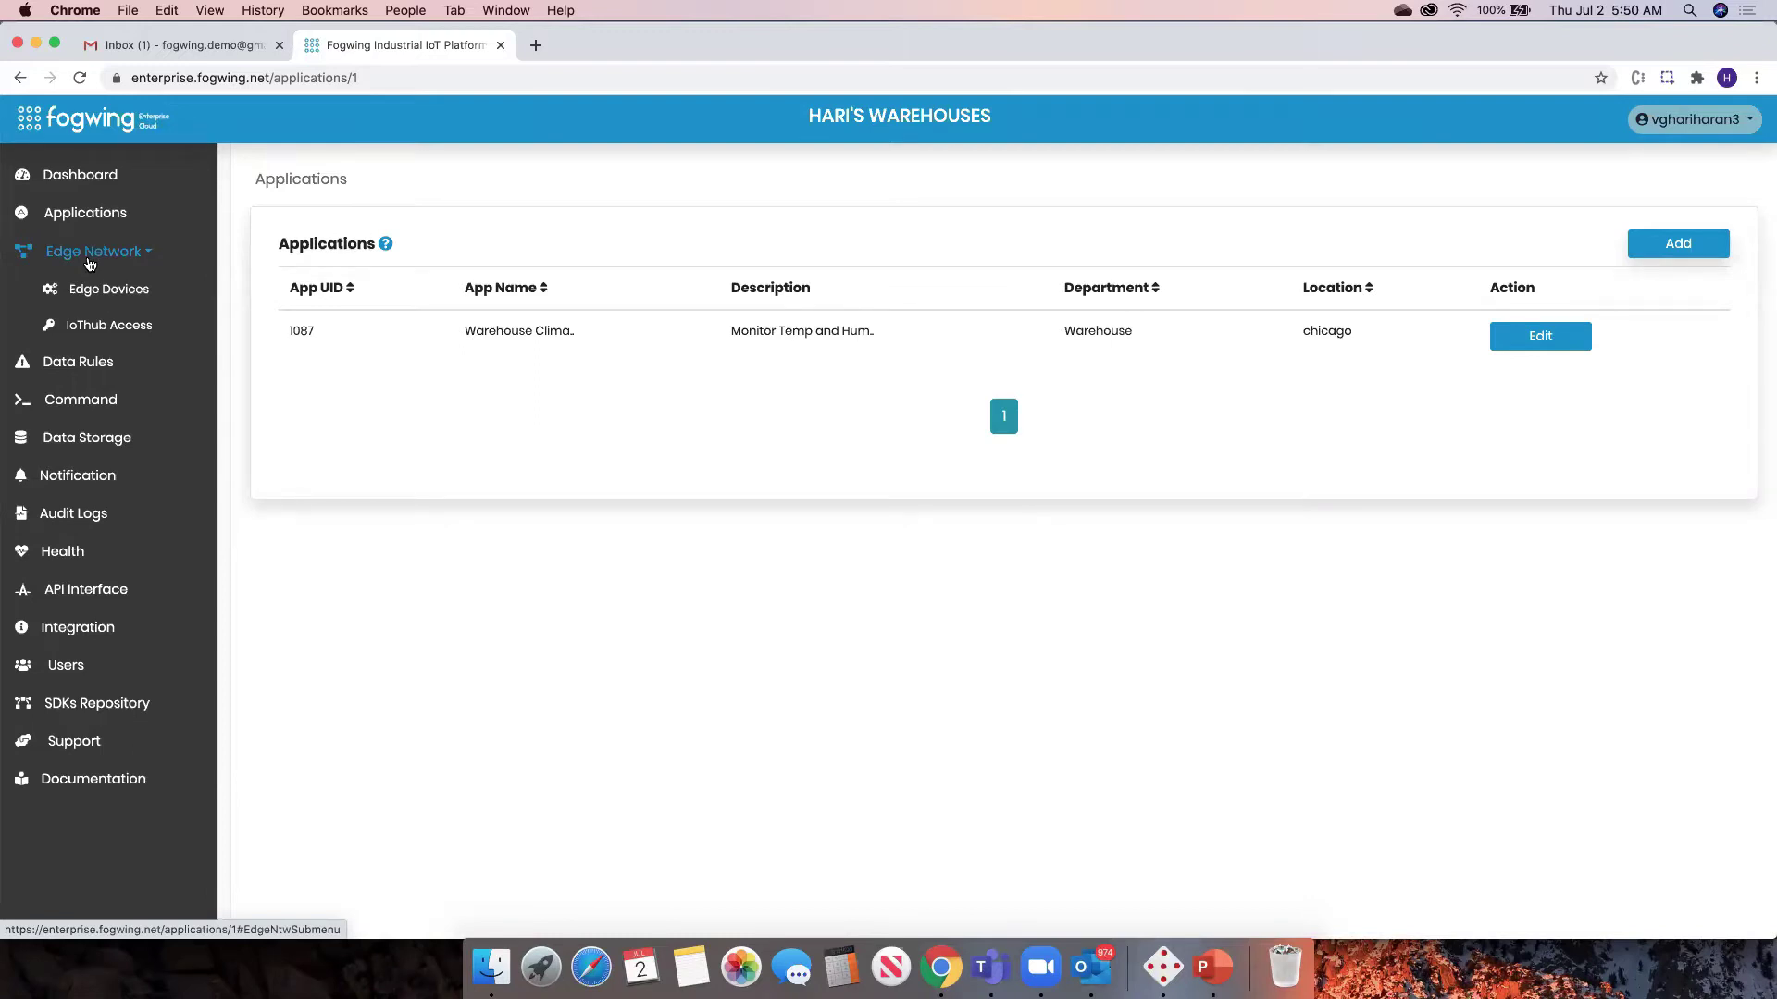
Open the Edge Devices list and highlight the notes showing 2 devices used of 10 licensed.
left_click(98, 289)
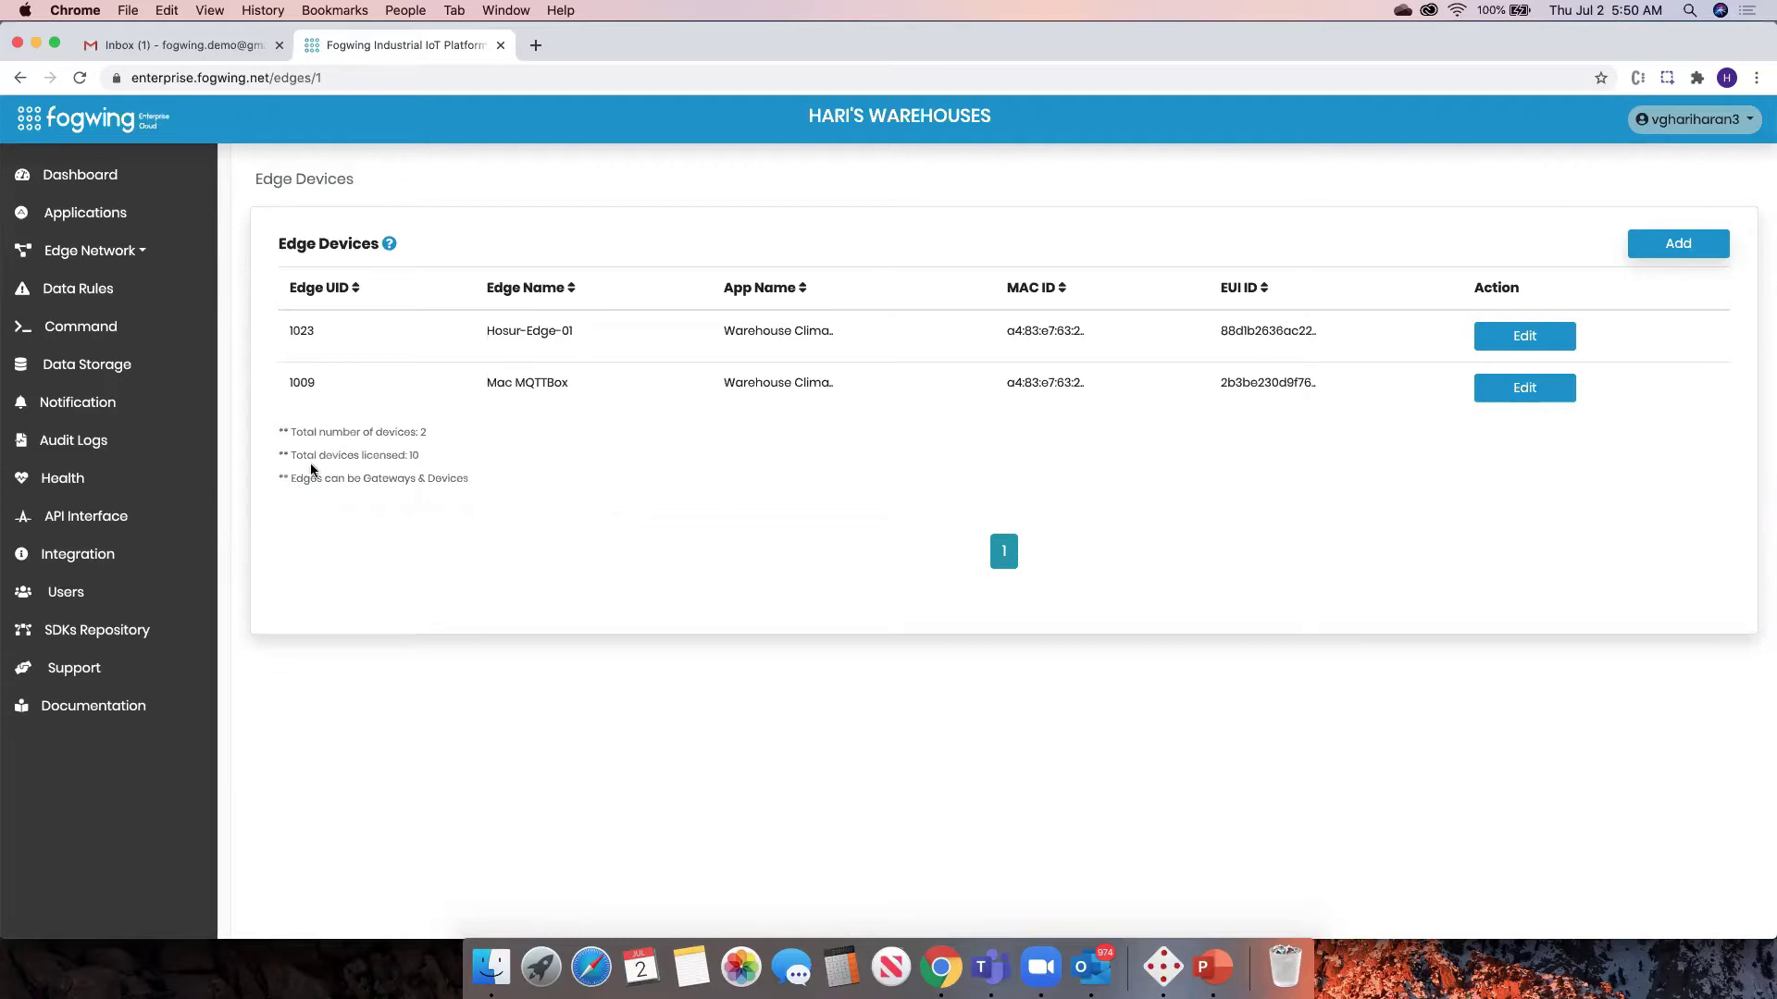
left_click_drag(294, 432, 449, 435)
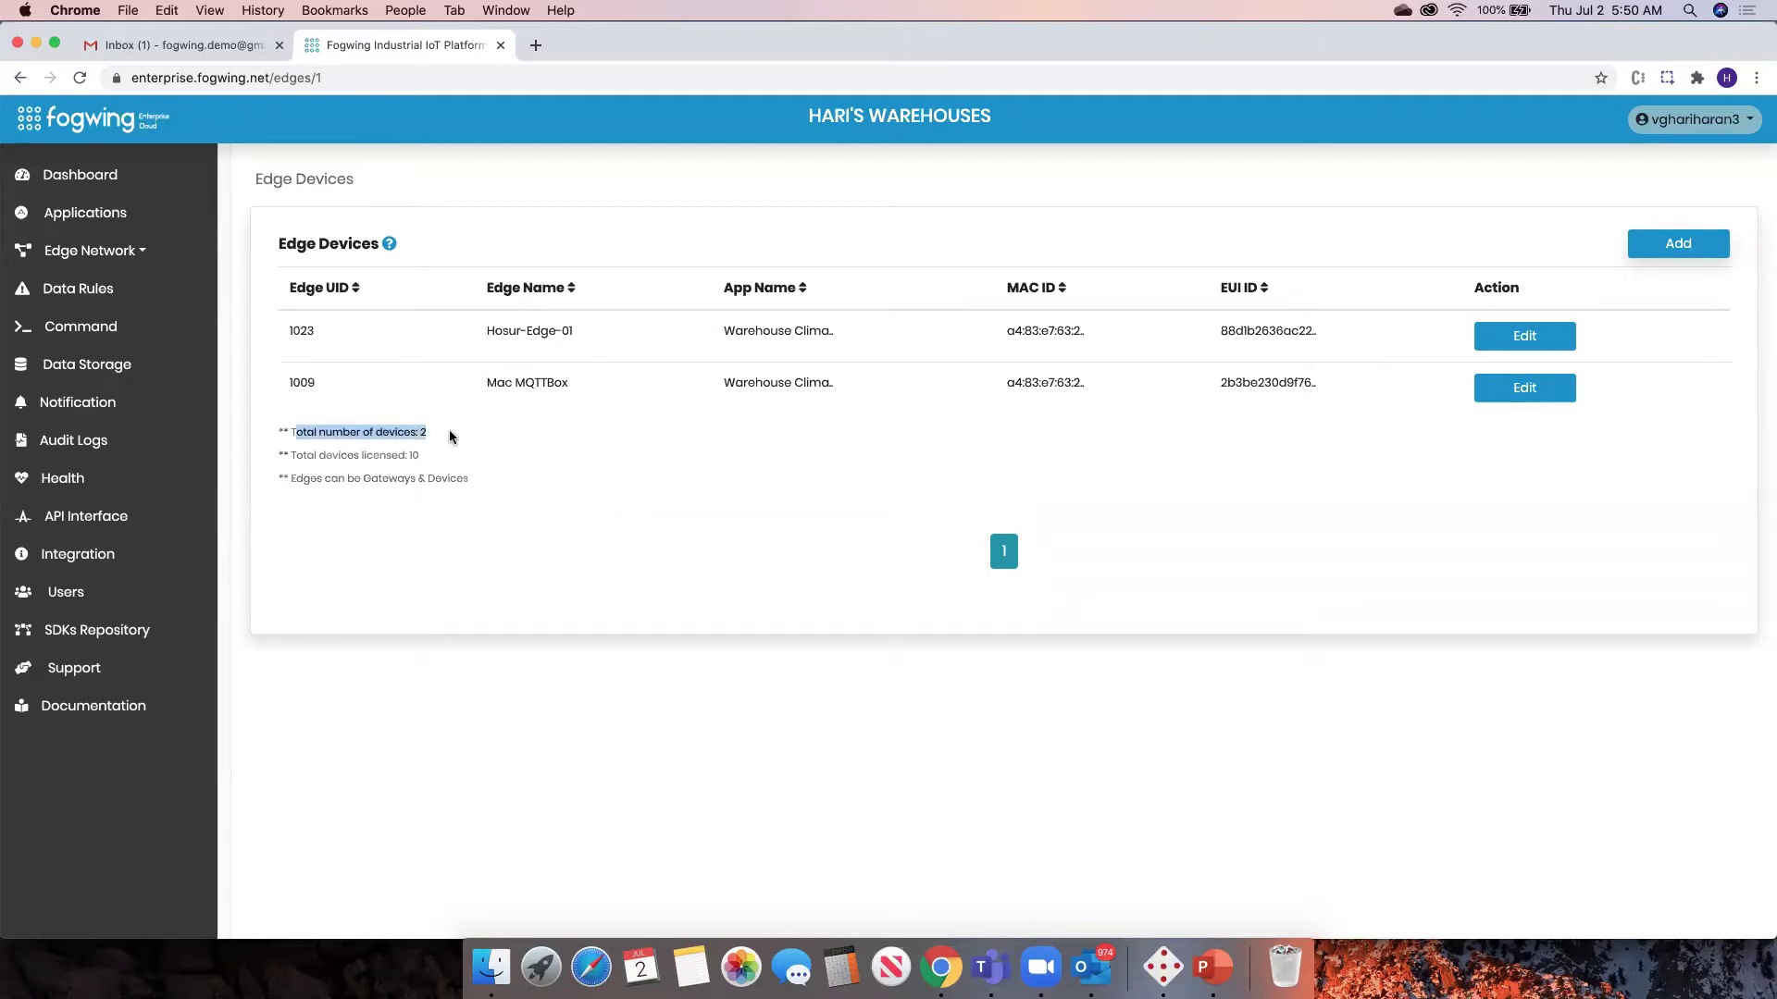
left_click_drag(319, 455, 421, 460)
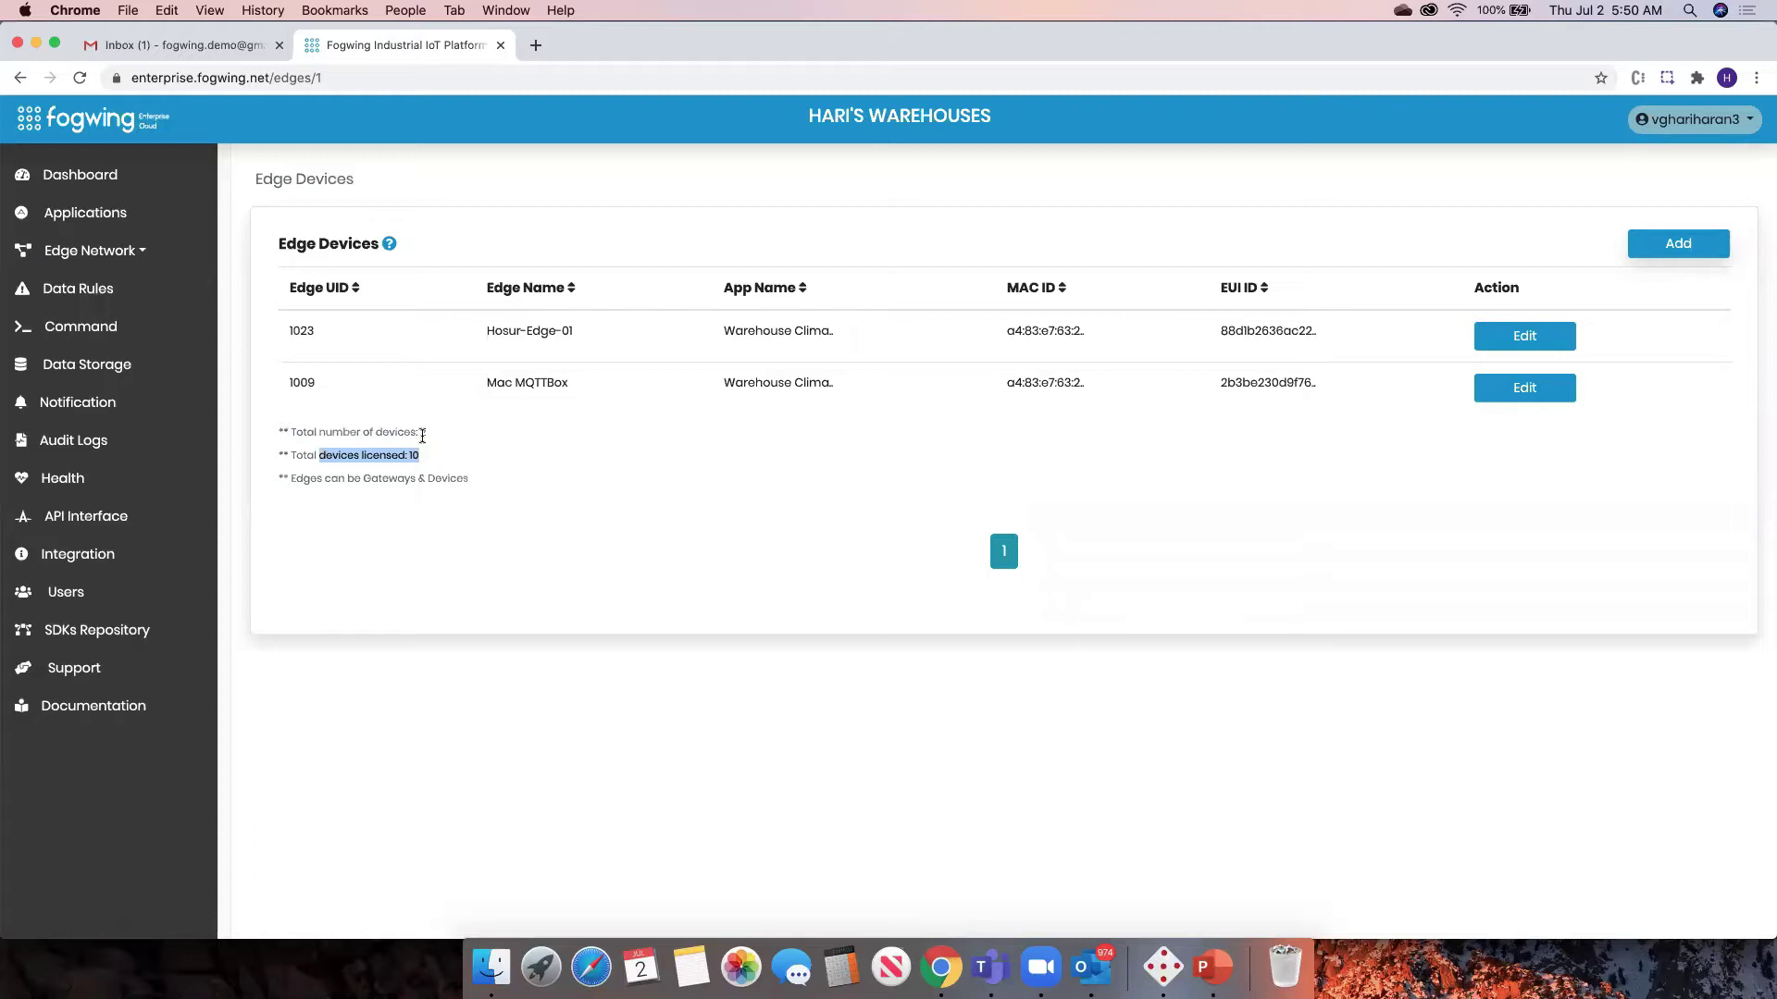
left_click(456, 457)
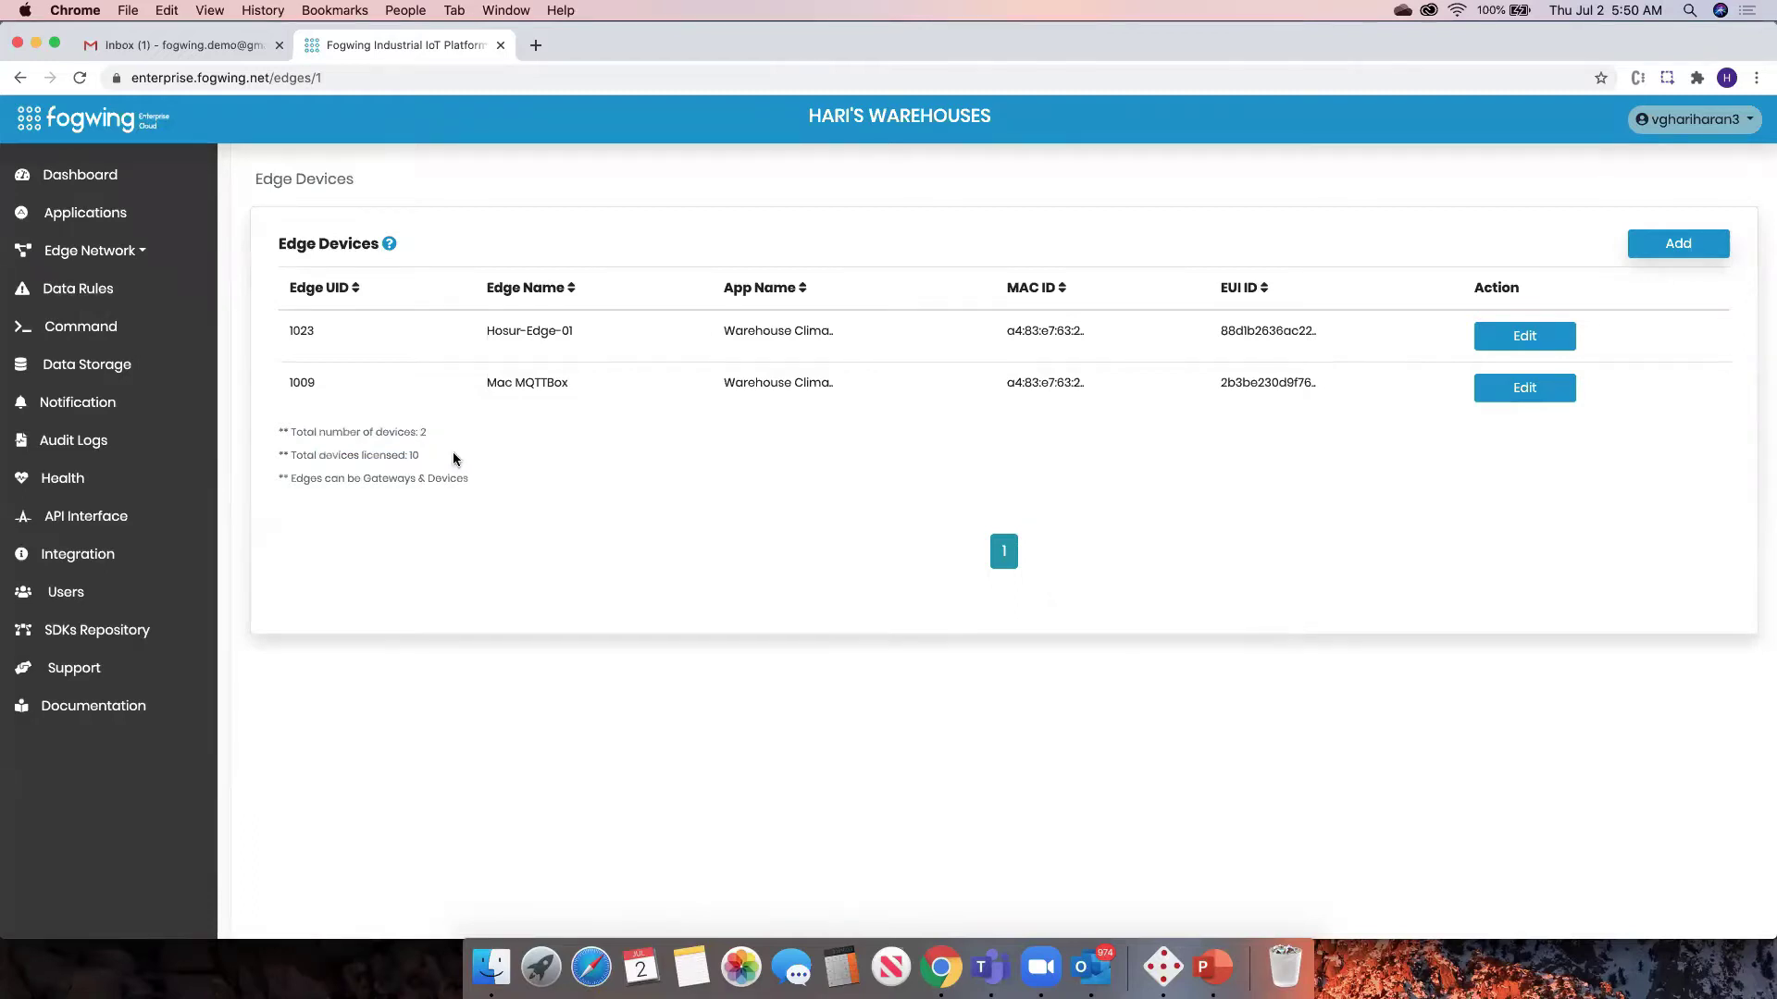
left_click_drag(347, 460, 439, 461)
left_click(437, 456)
Start a new edge device named Warehouse-London-Edge01.
left_click(1643, 246)
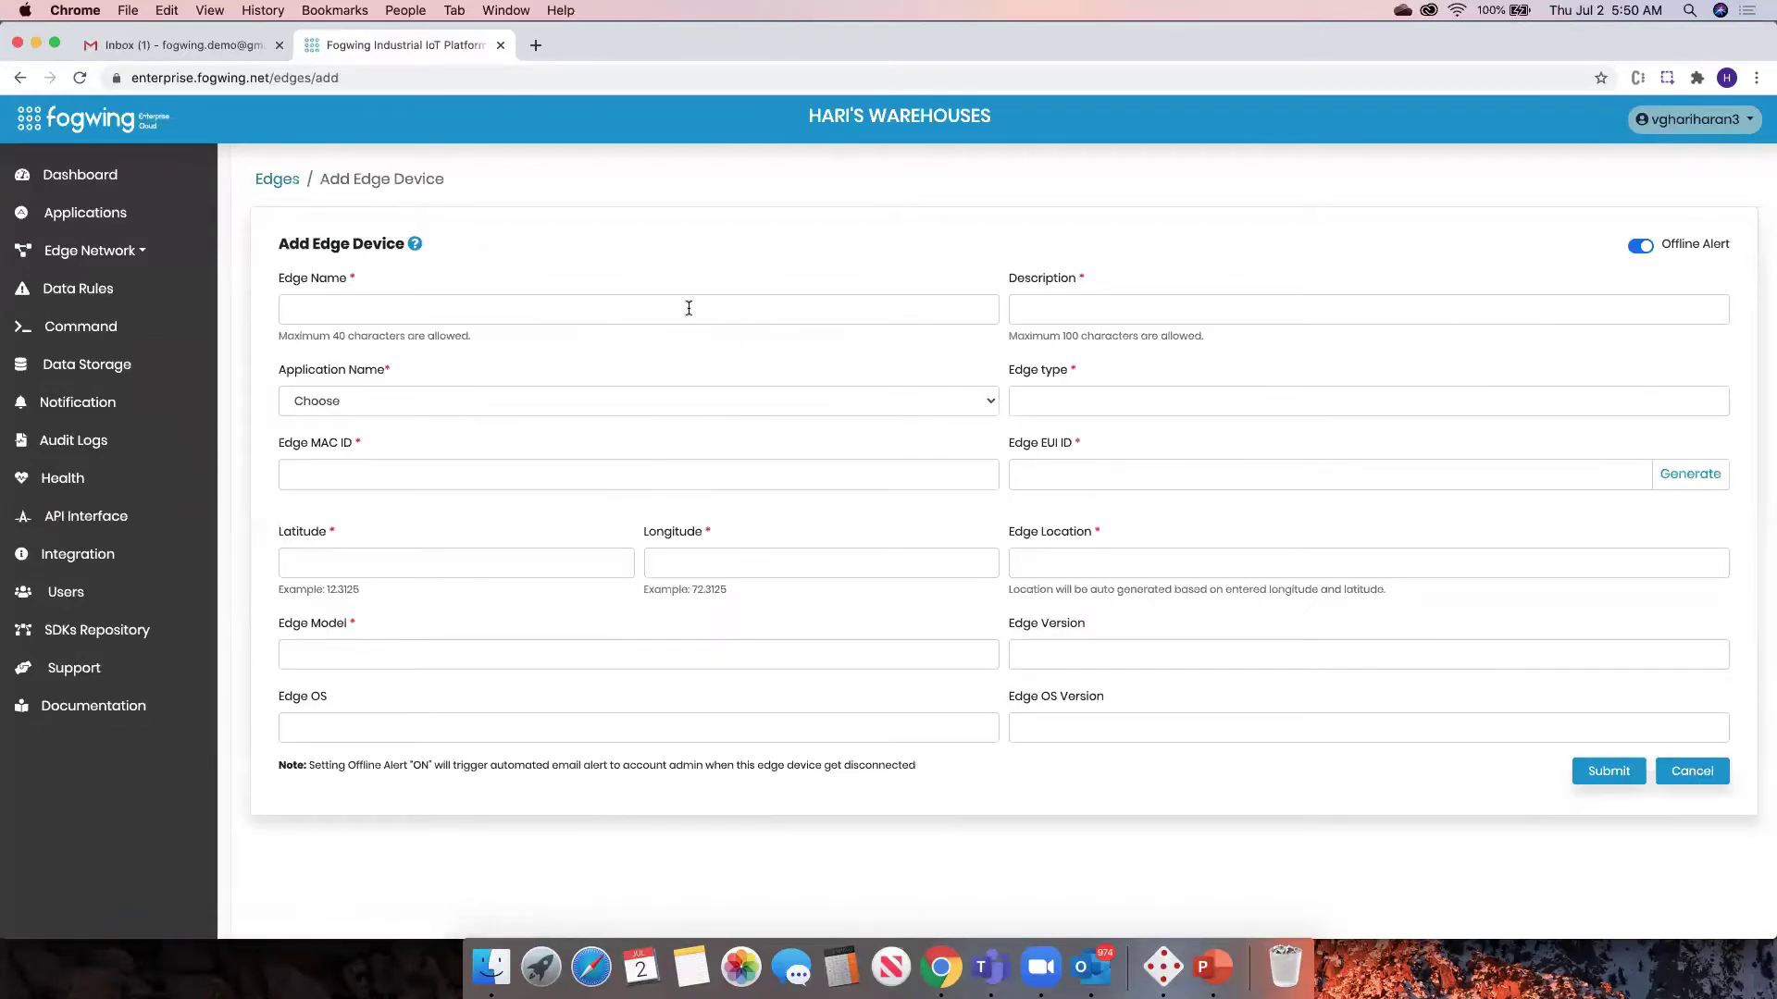
left_click(689, 308)
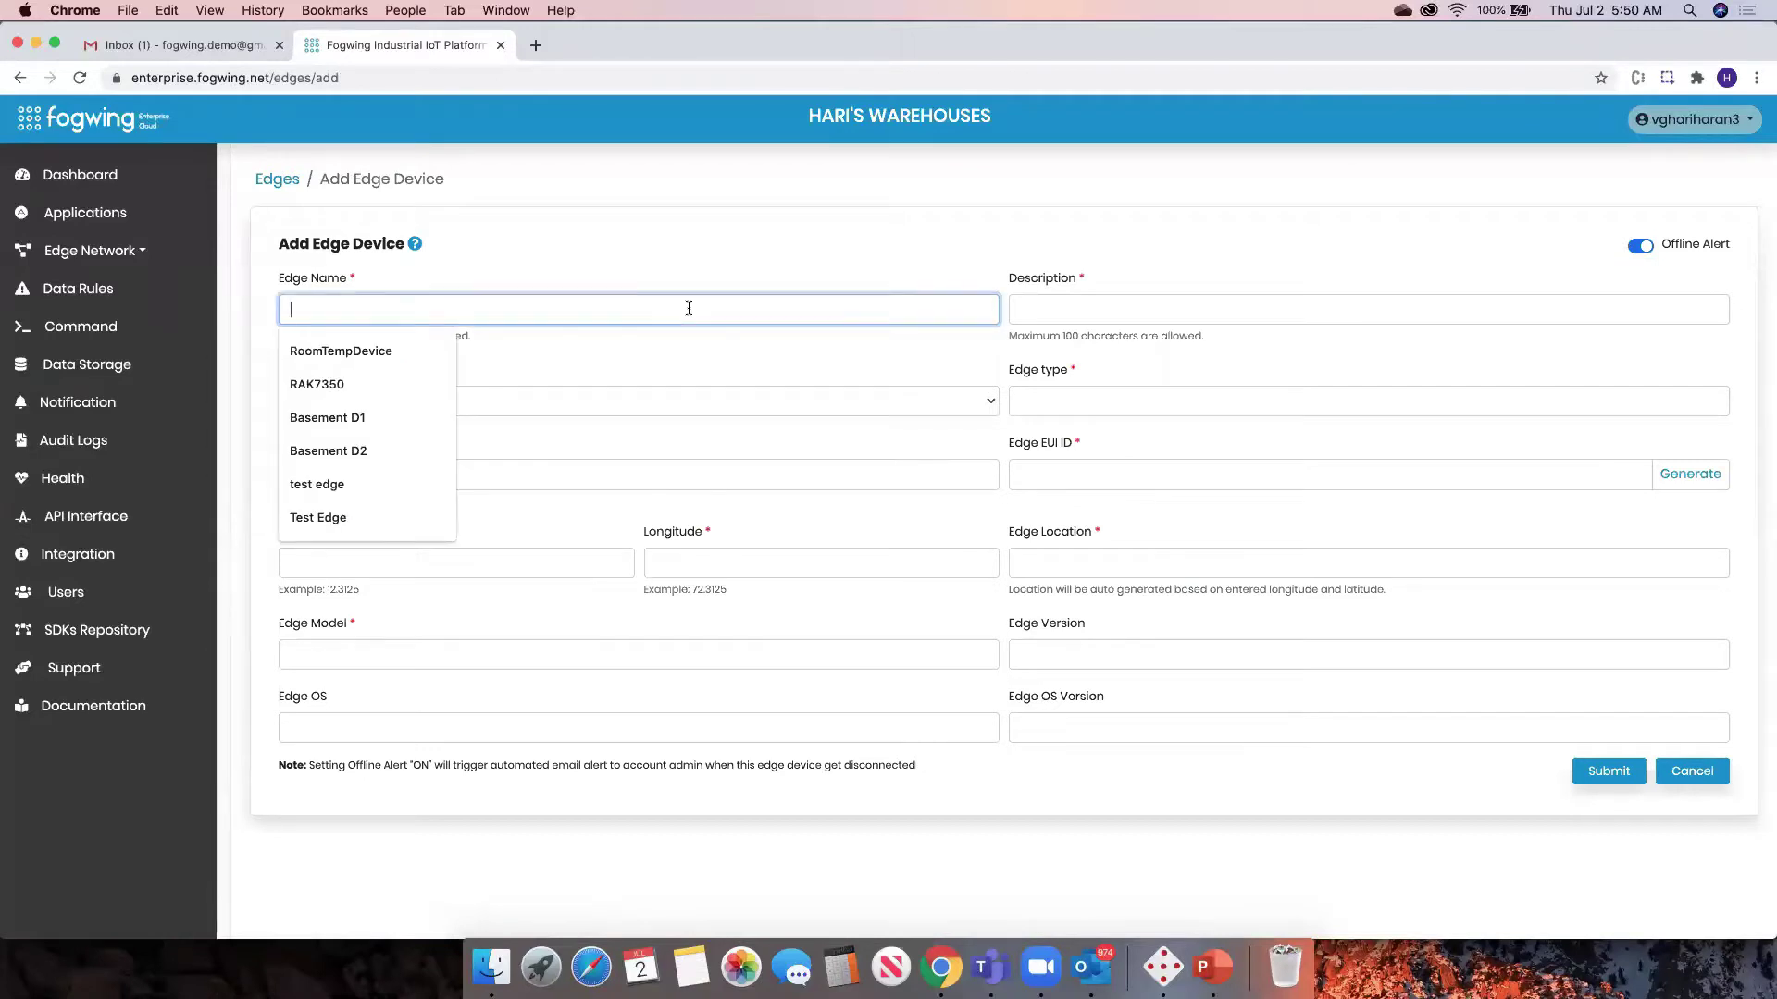
left_click(599, 285)
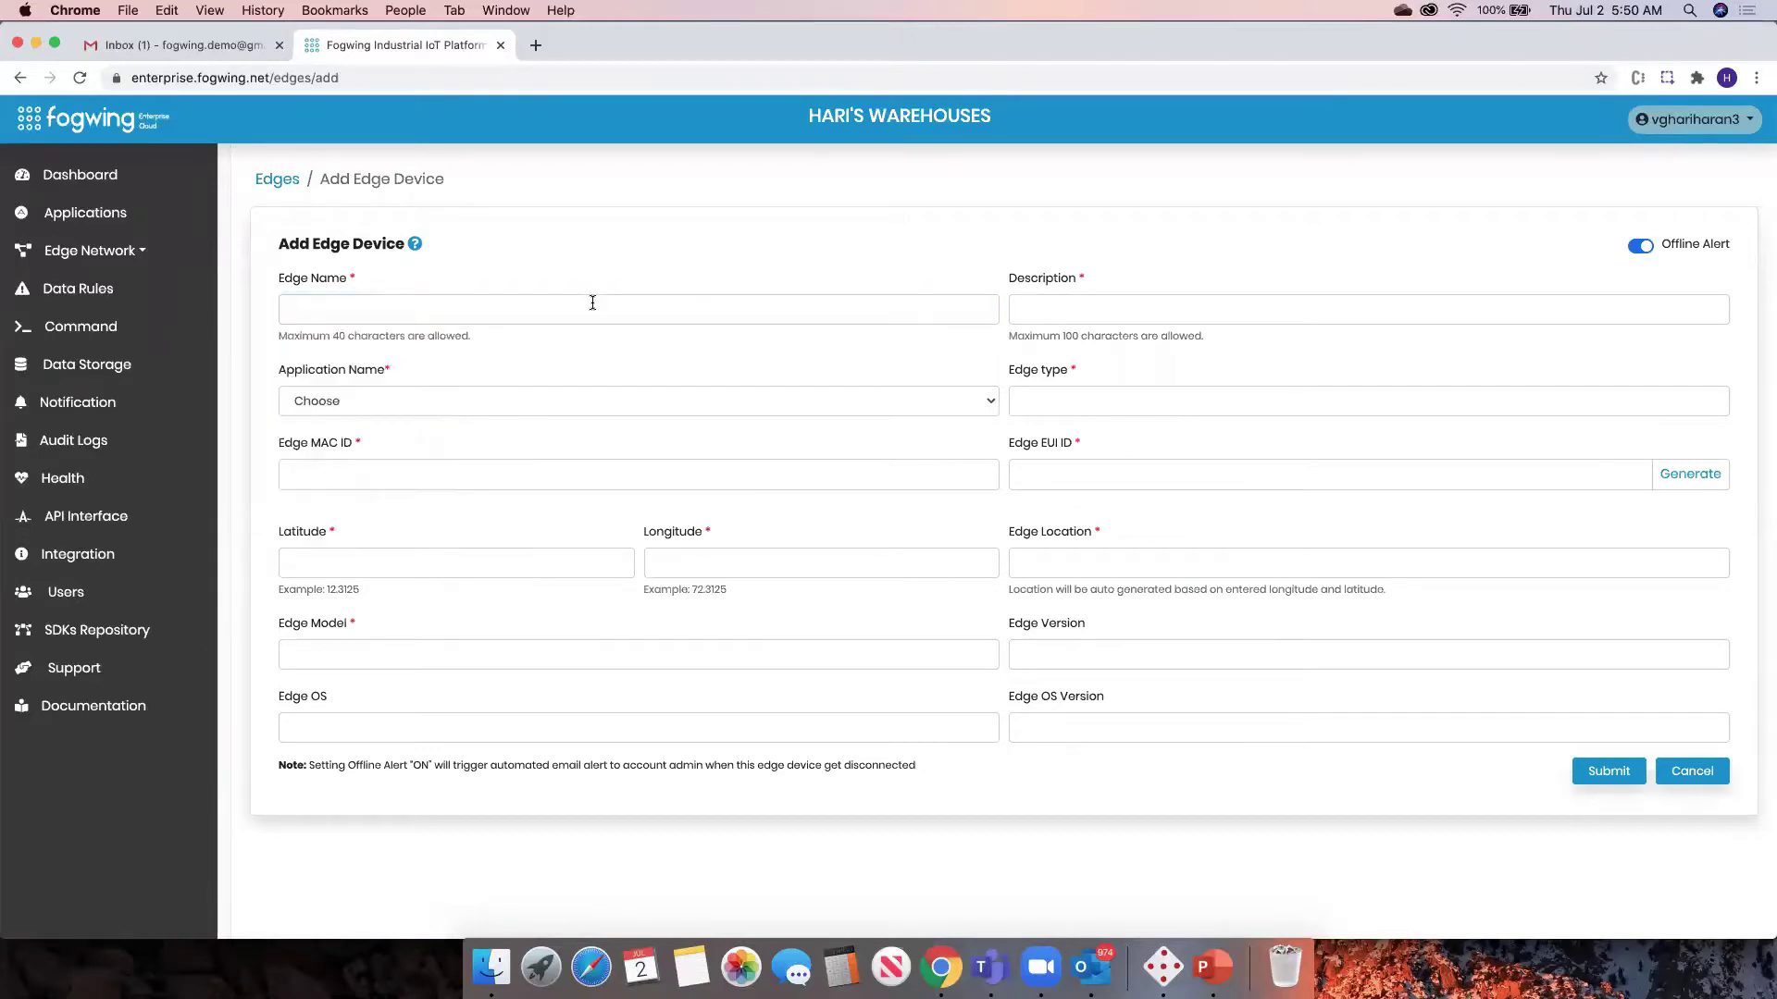
left_click(592, 298)
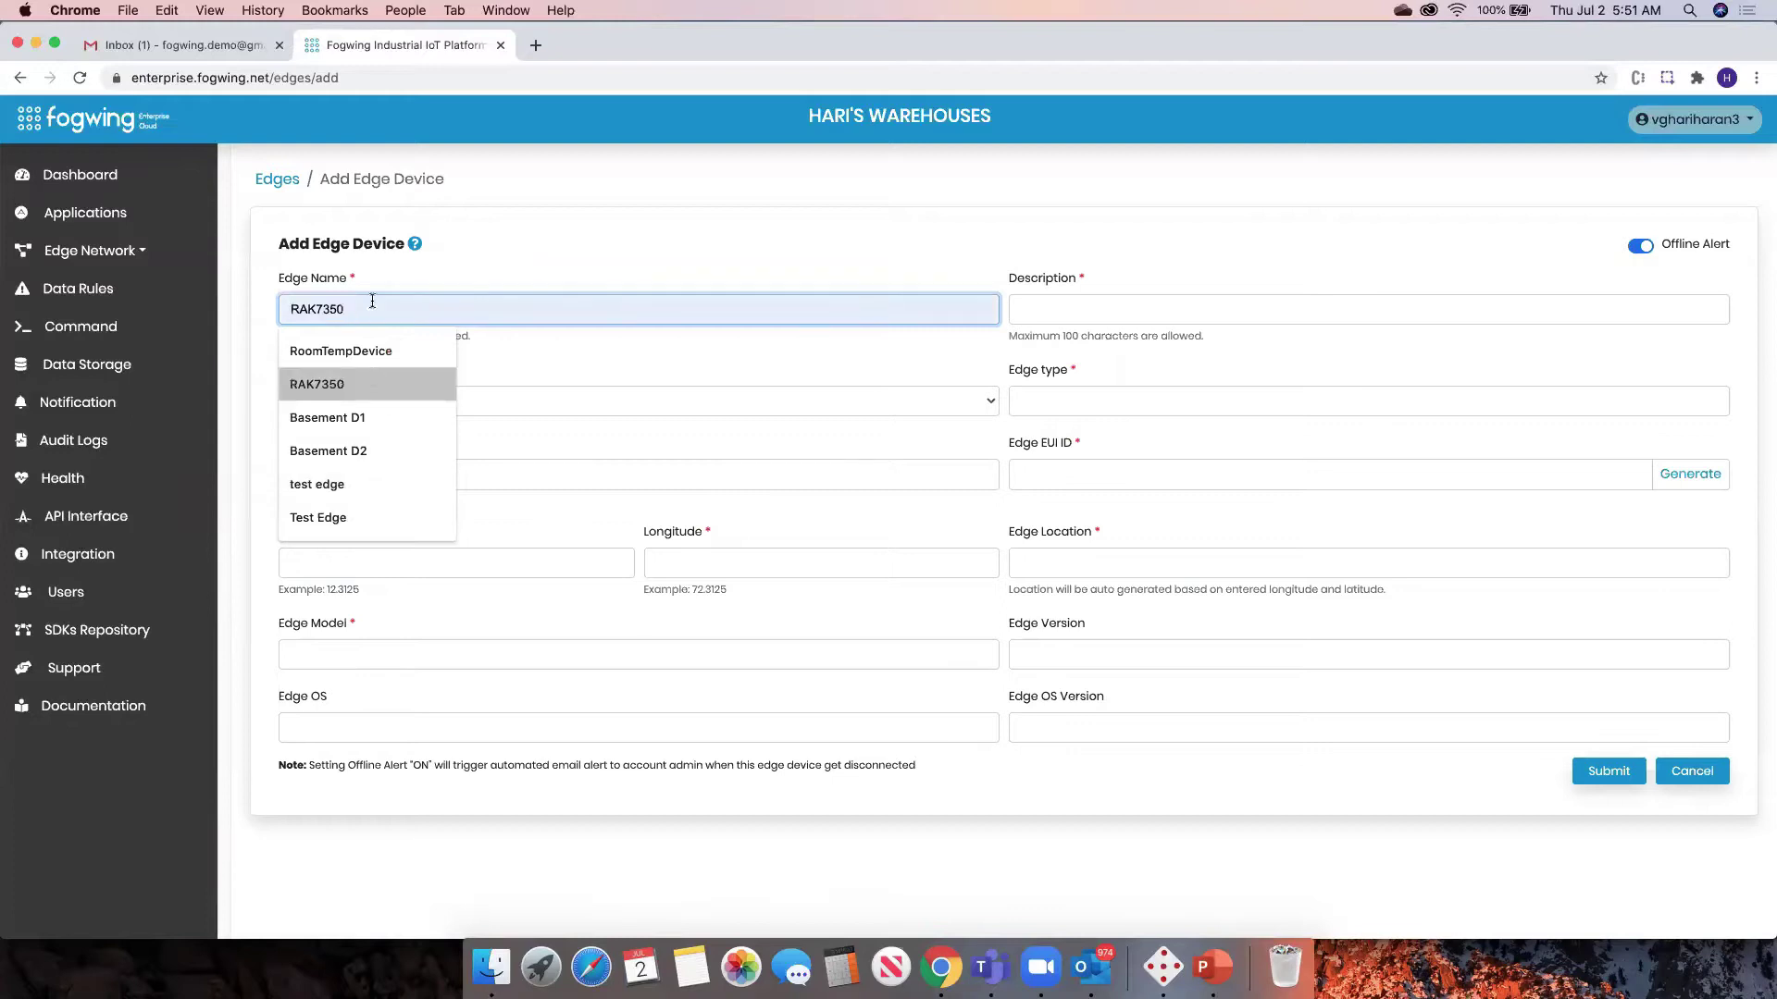
type("Warehouse-")
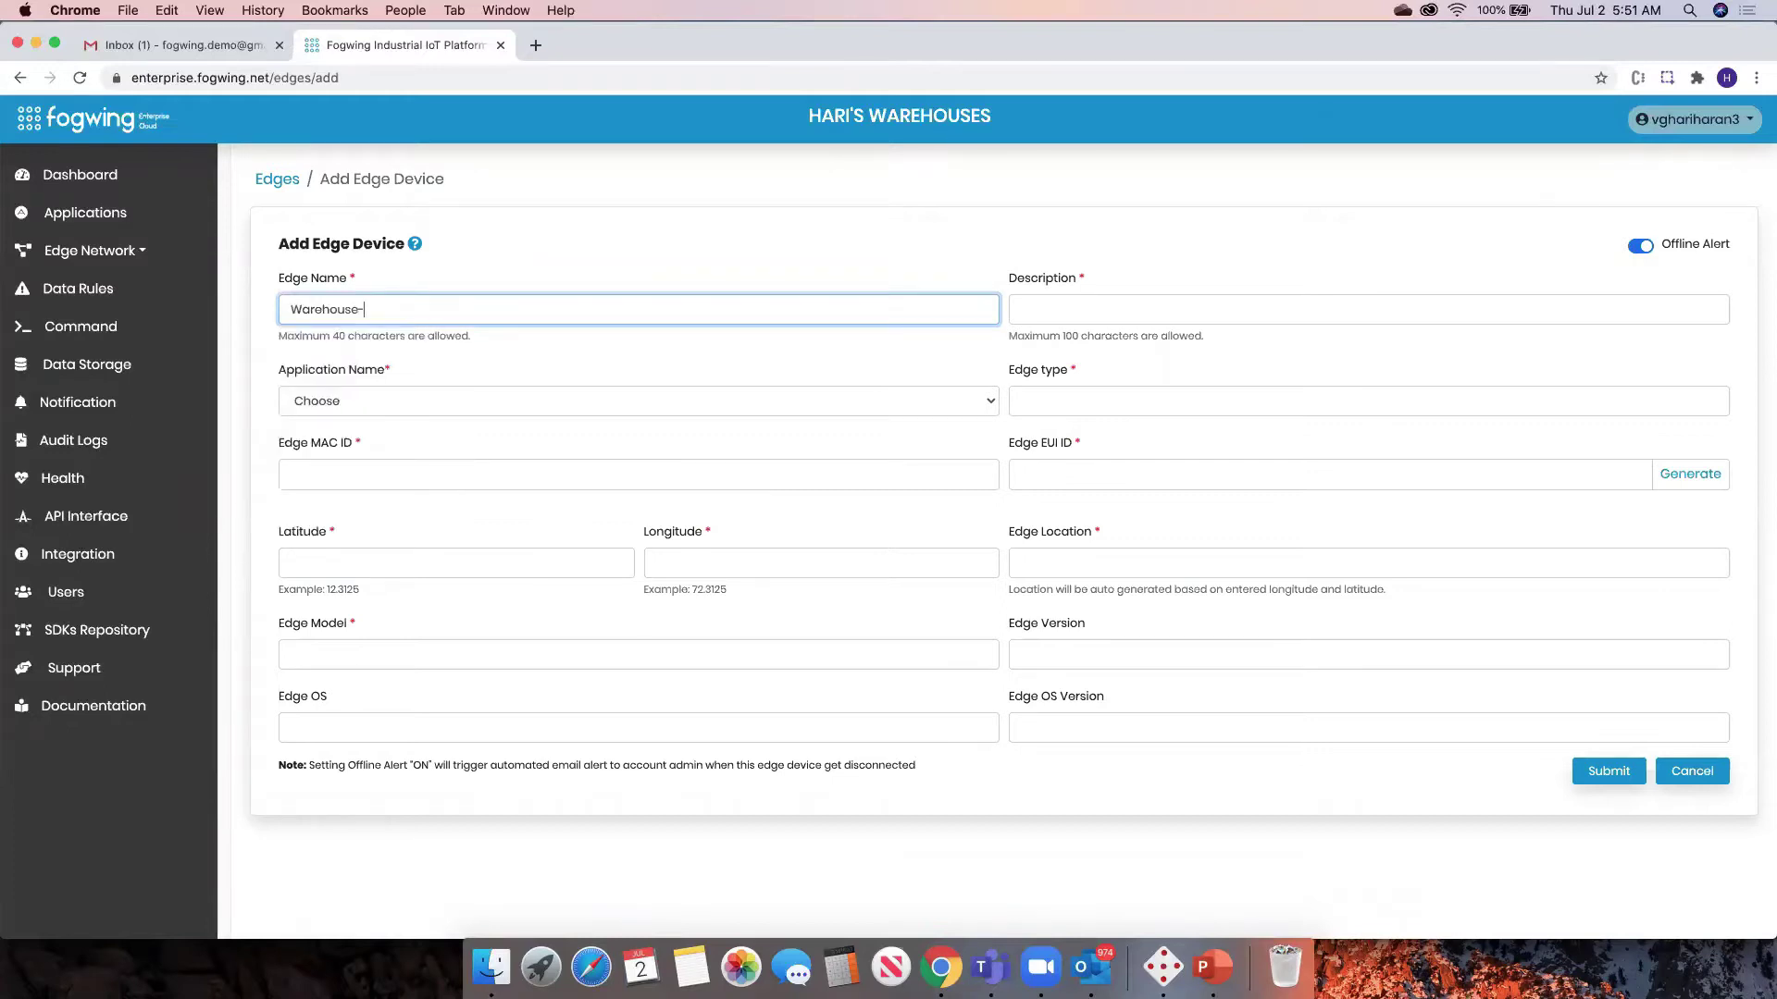
type("London-Edge01")
Add description 'Warehouse in London Climate Monitoring' and assign application Warehouse Climate monitoring.
left_click(1083, 299)
type("Warehouse")
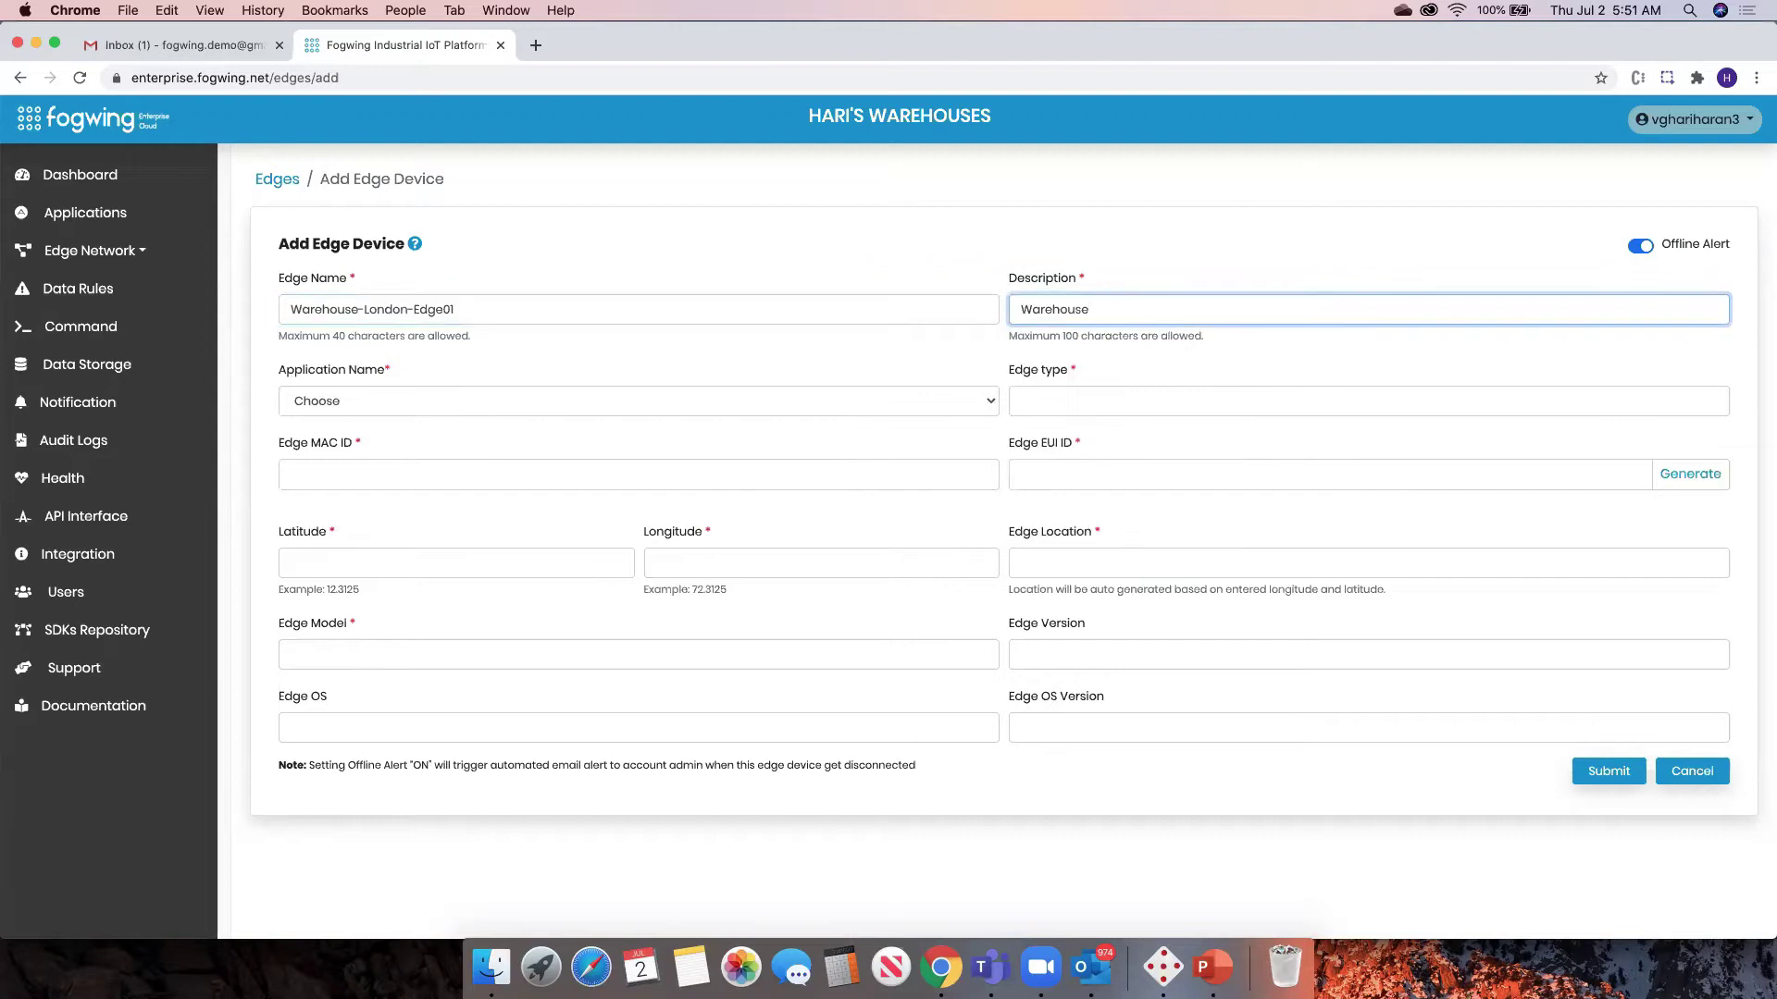
type(" in London Climate Monitoring")
left_click(495, 381)
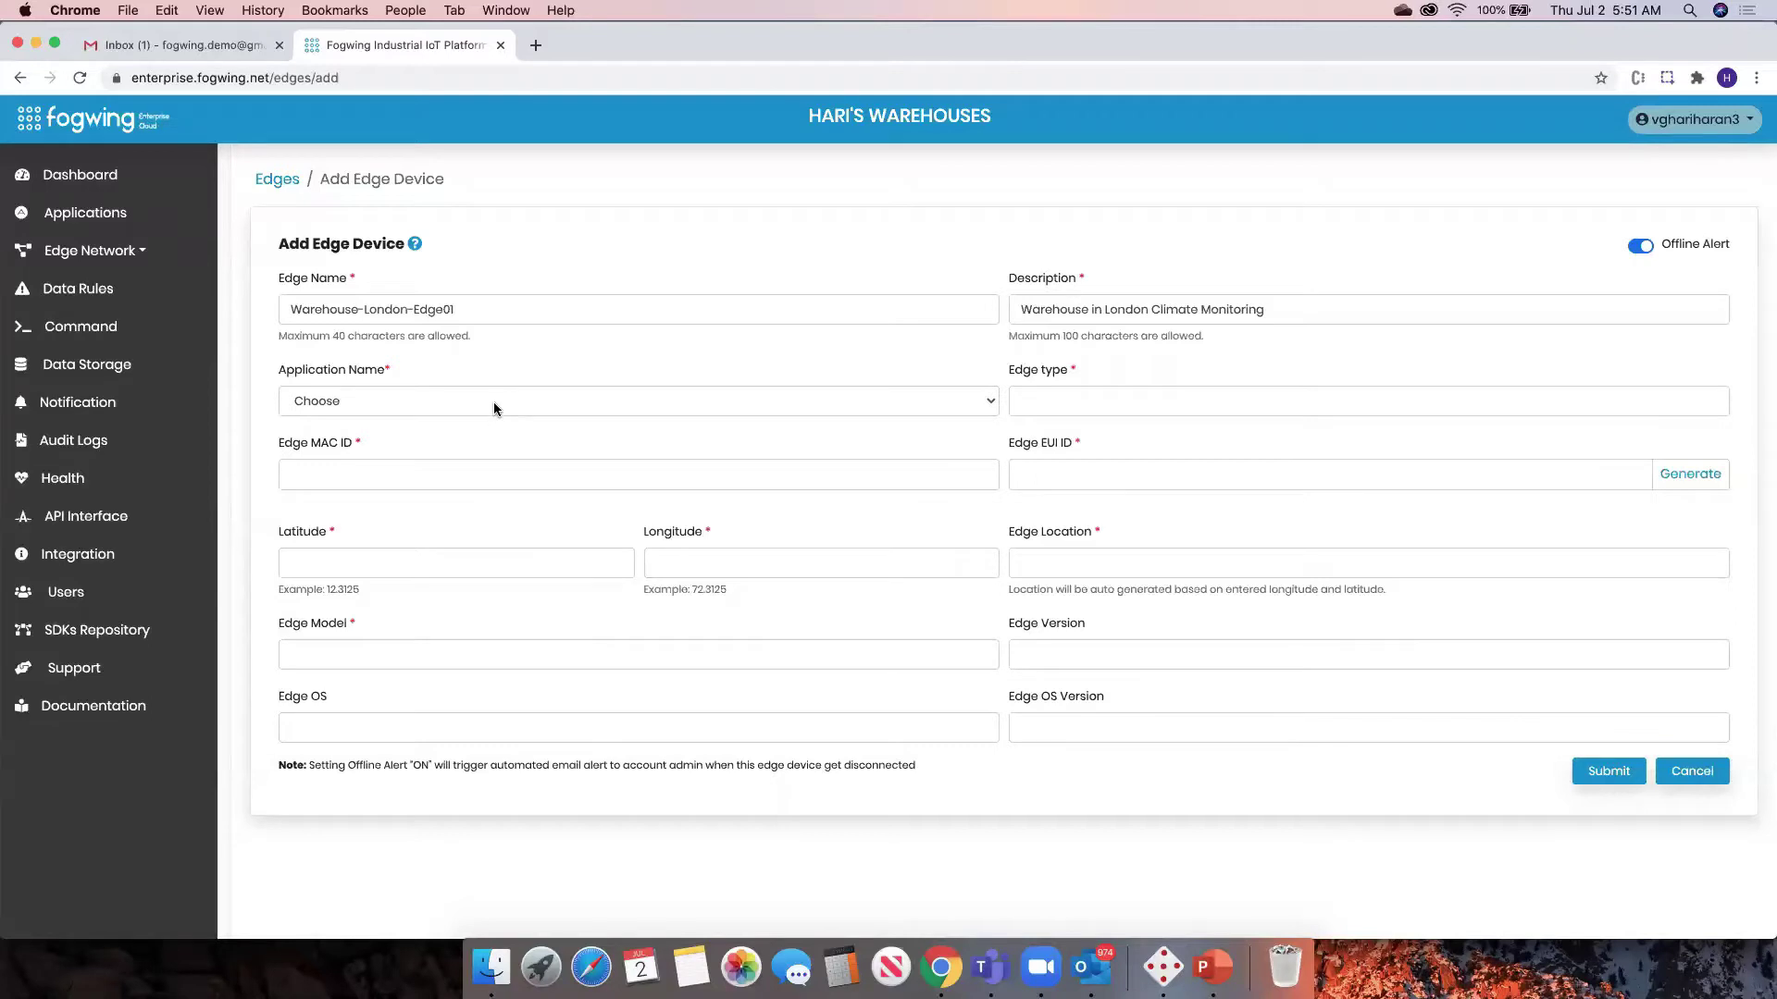
left_click(495, 409)
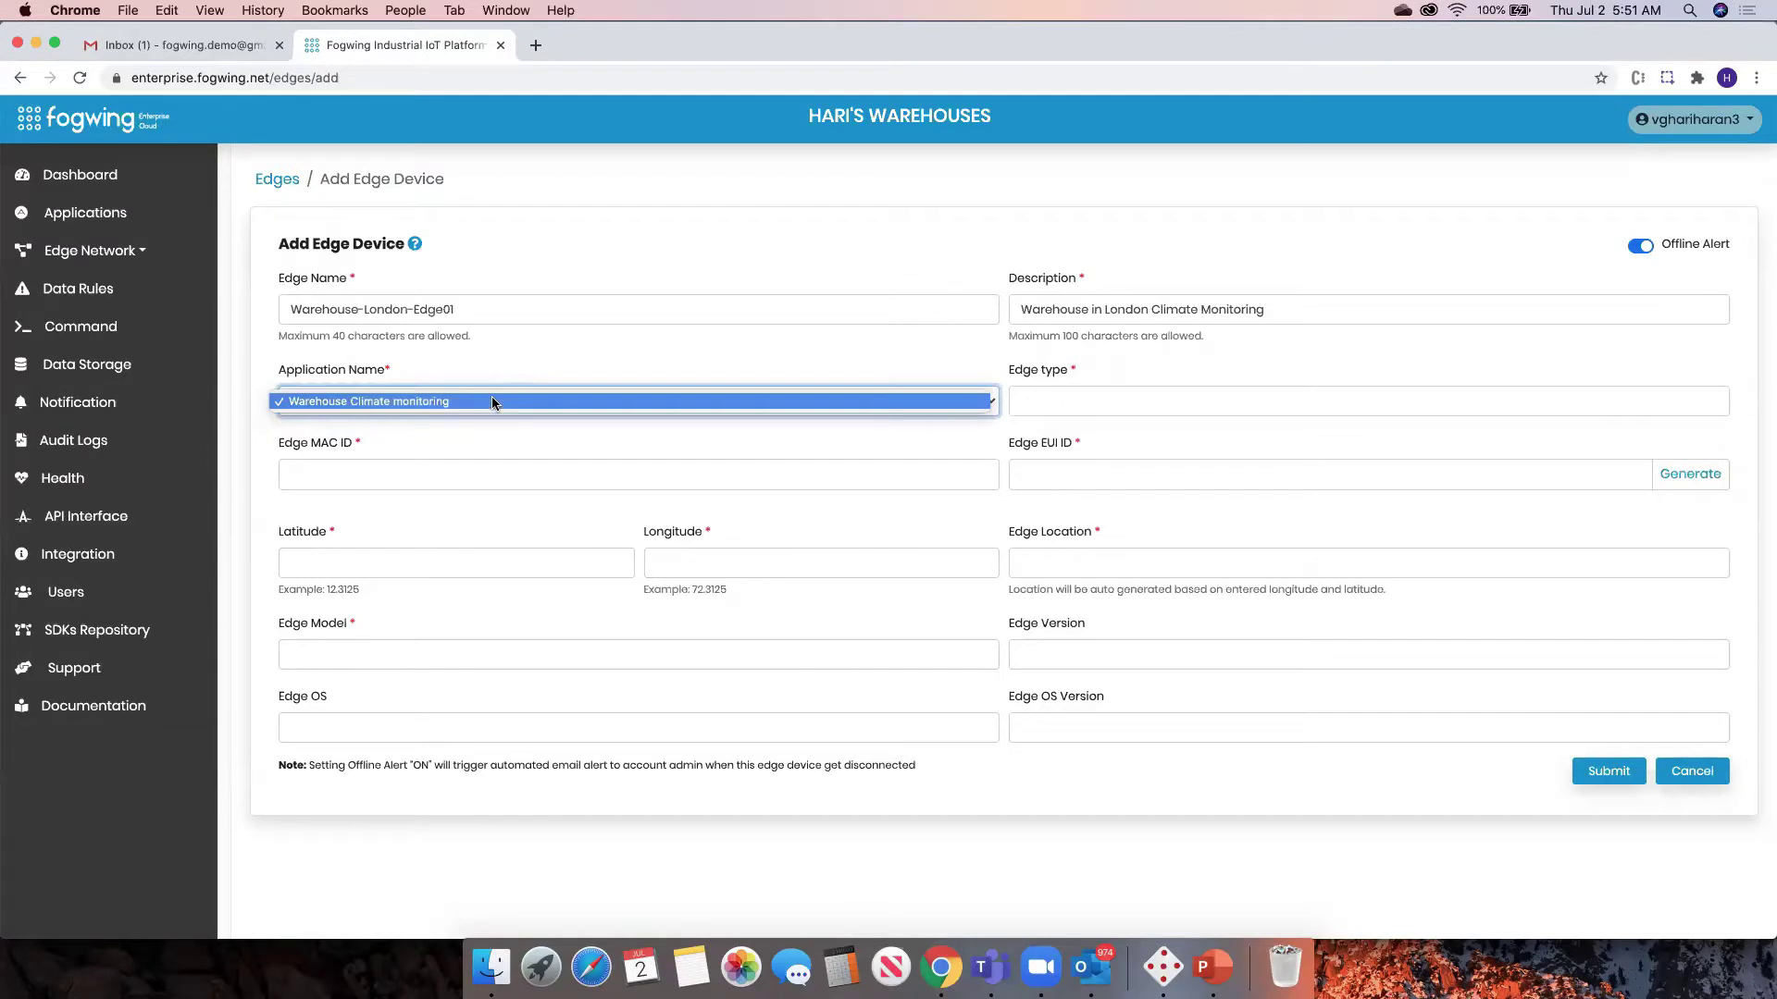
left_click(491, 400)
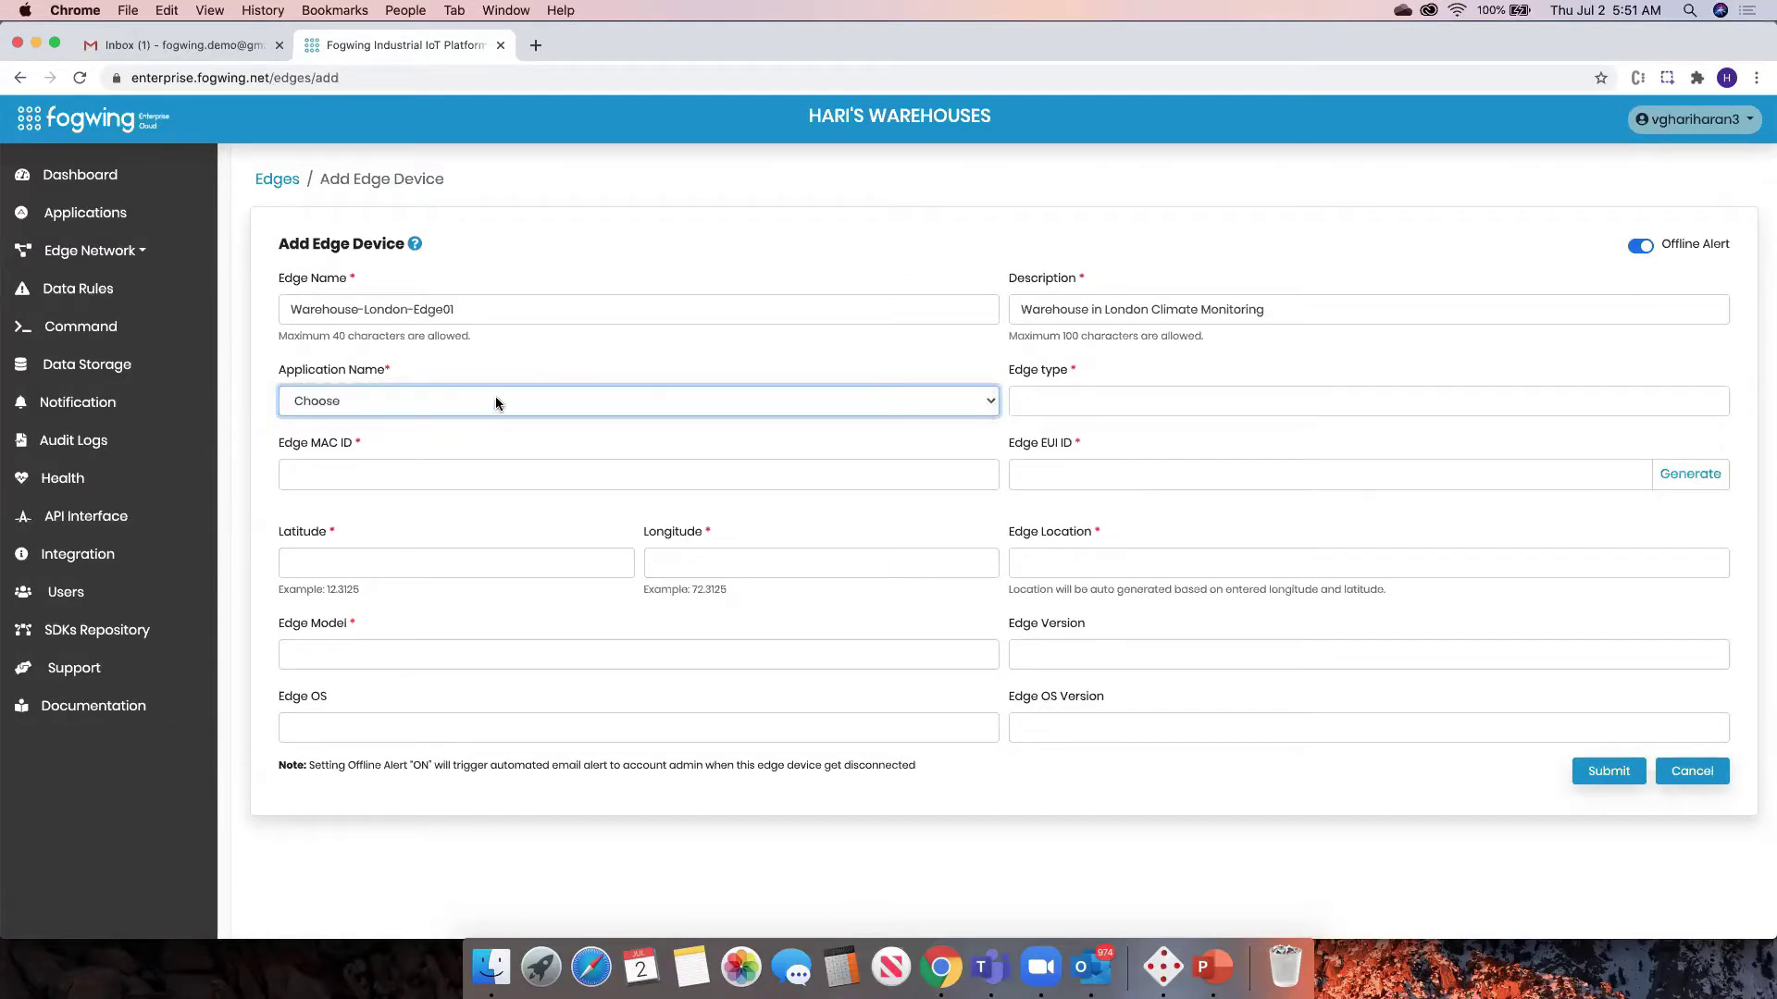
Set the Edge type to 3G.
left_click(1092, 401)
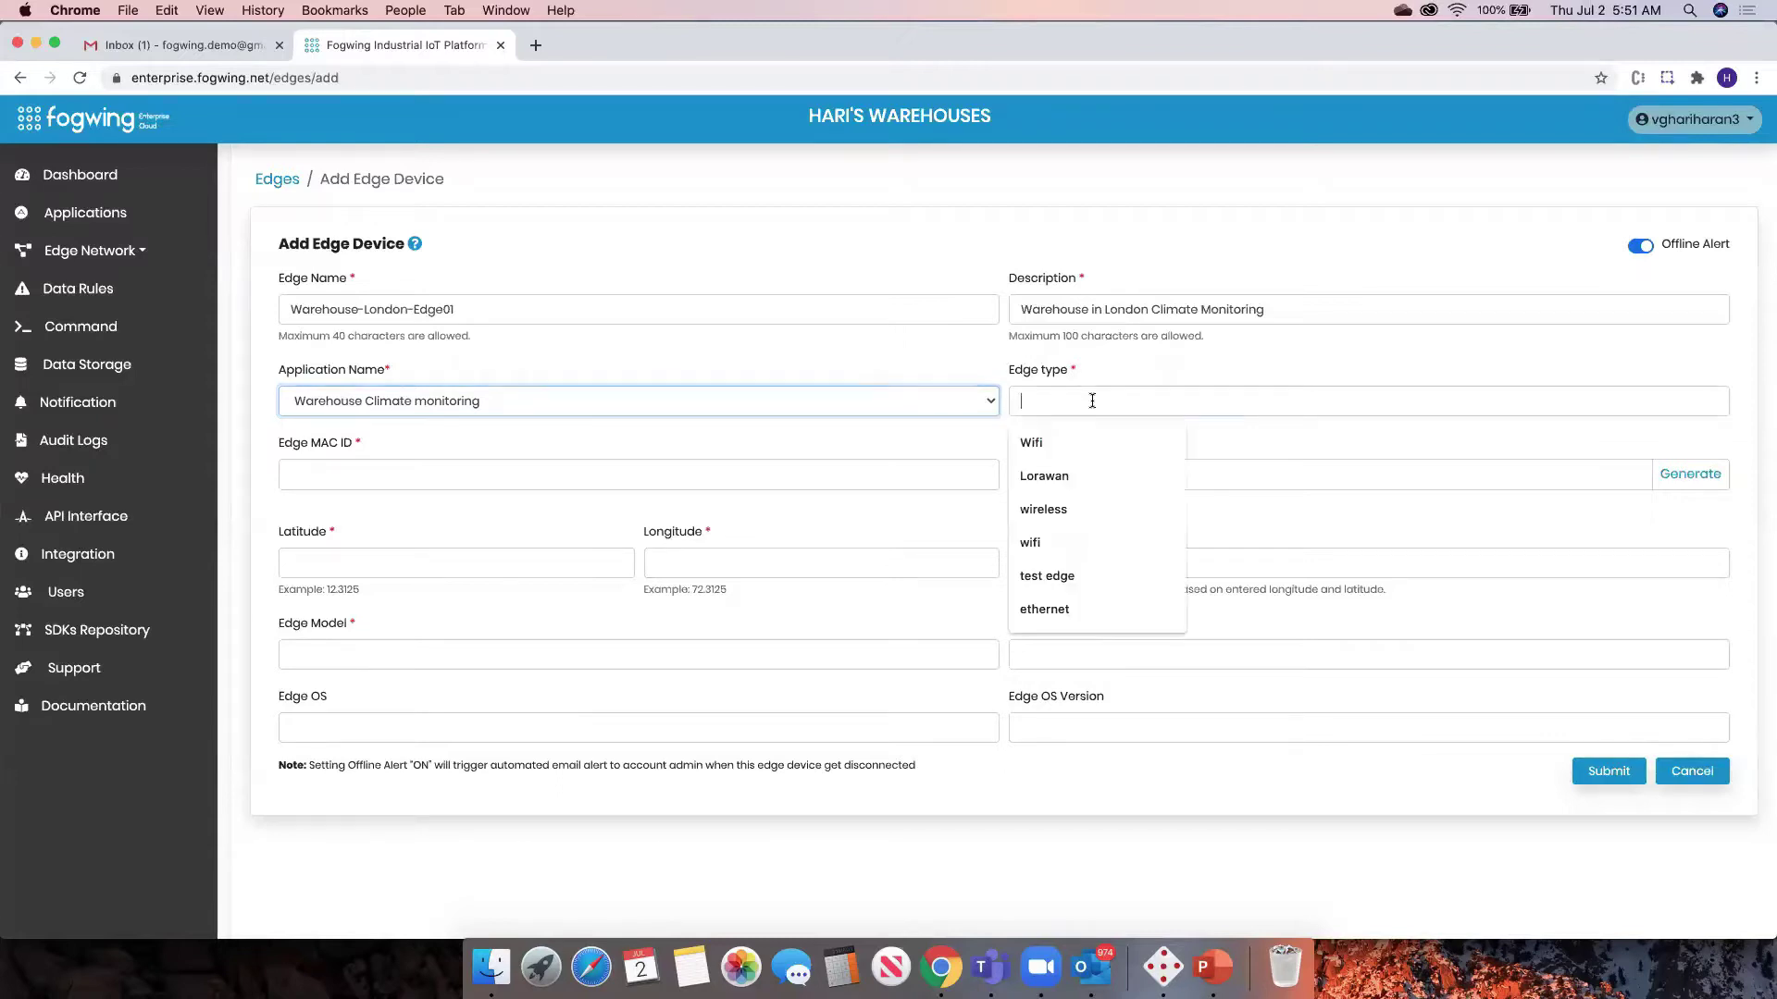
type("3G")
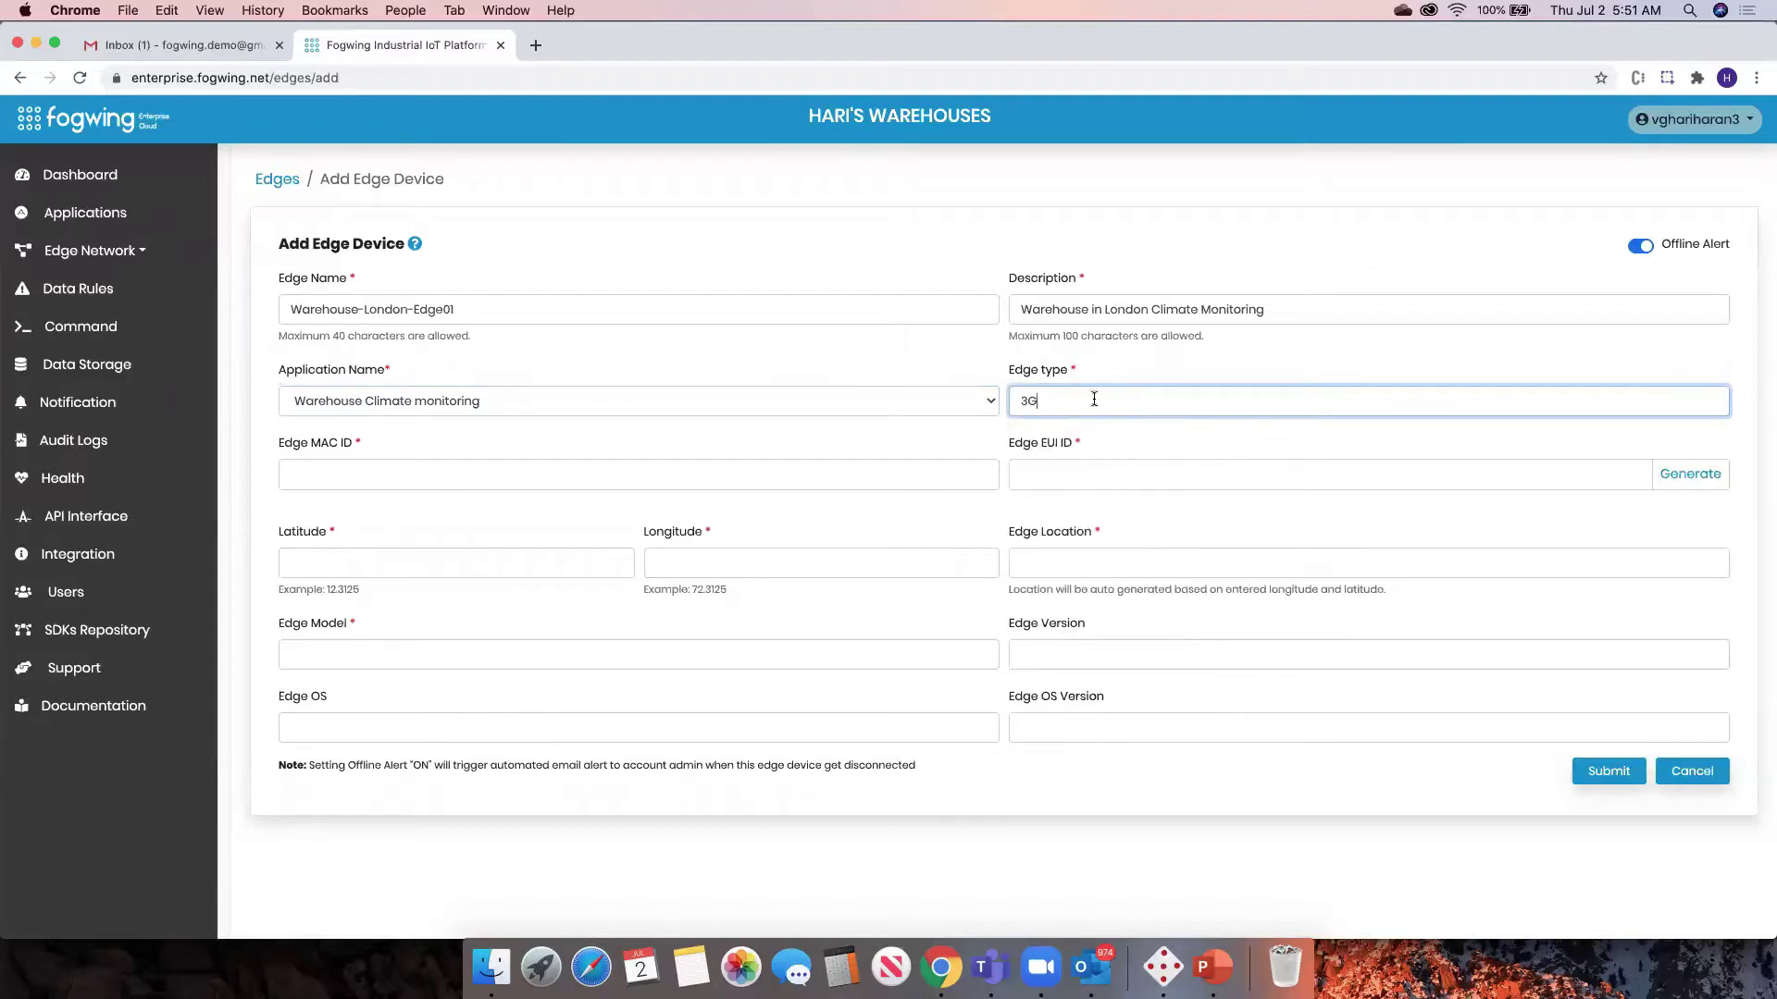
left_click(1206, 356)
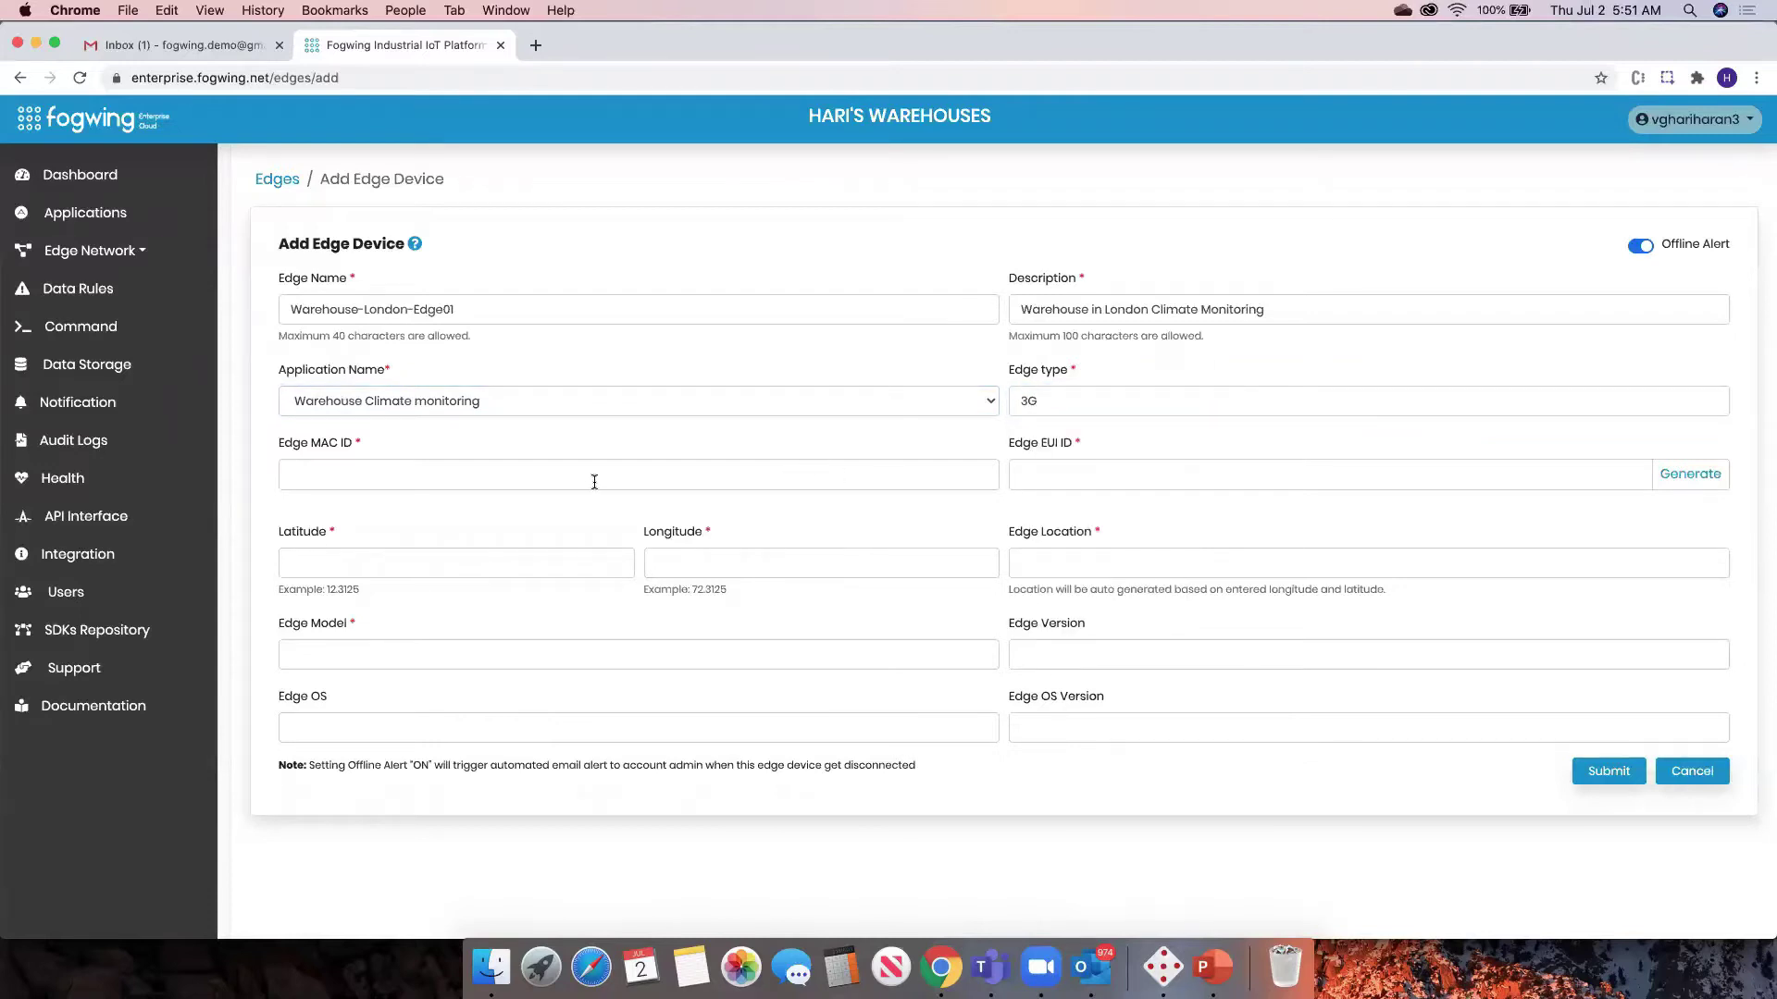
Enter MAC ID 94:83:e7:63:29:61:62, generate the Edge EUI ID, and open a new browser tab.
left_click(384, 474)
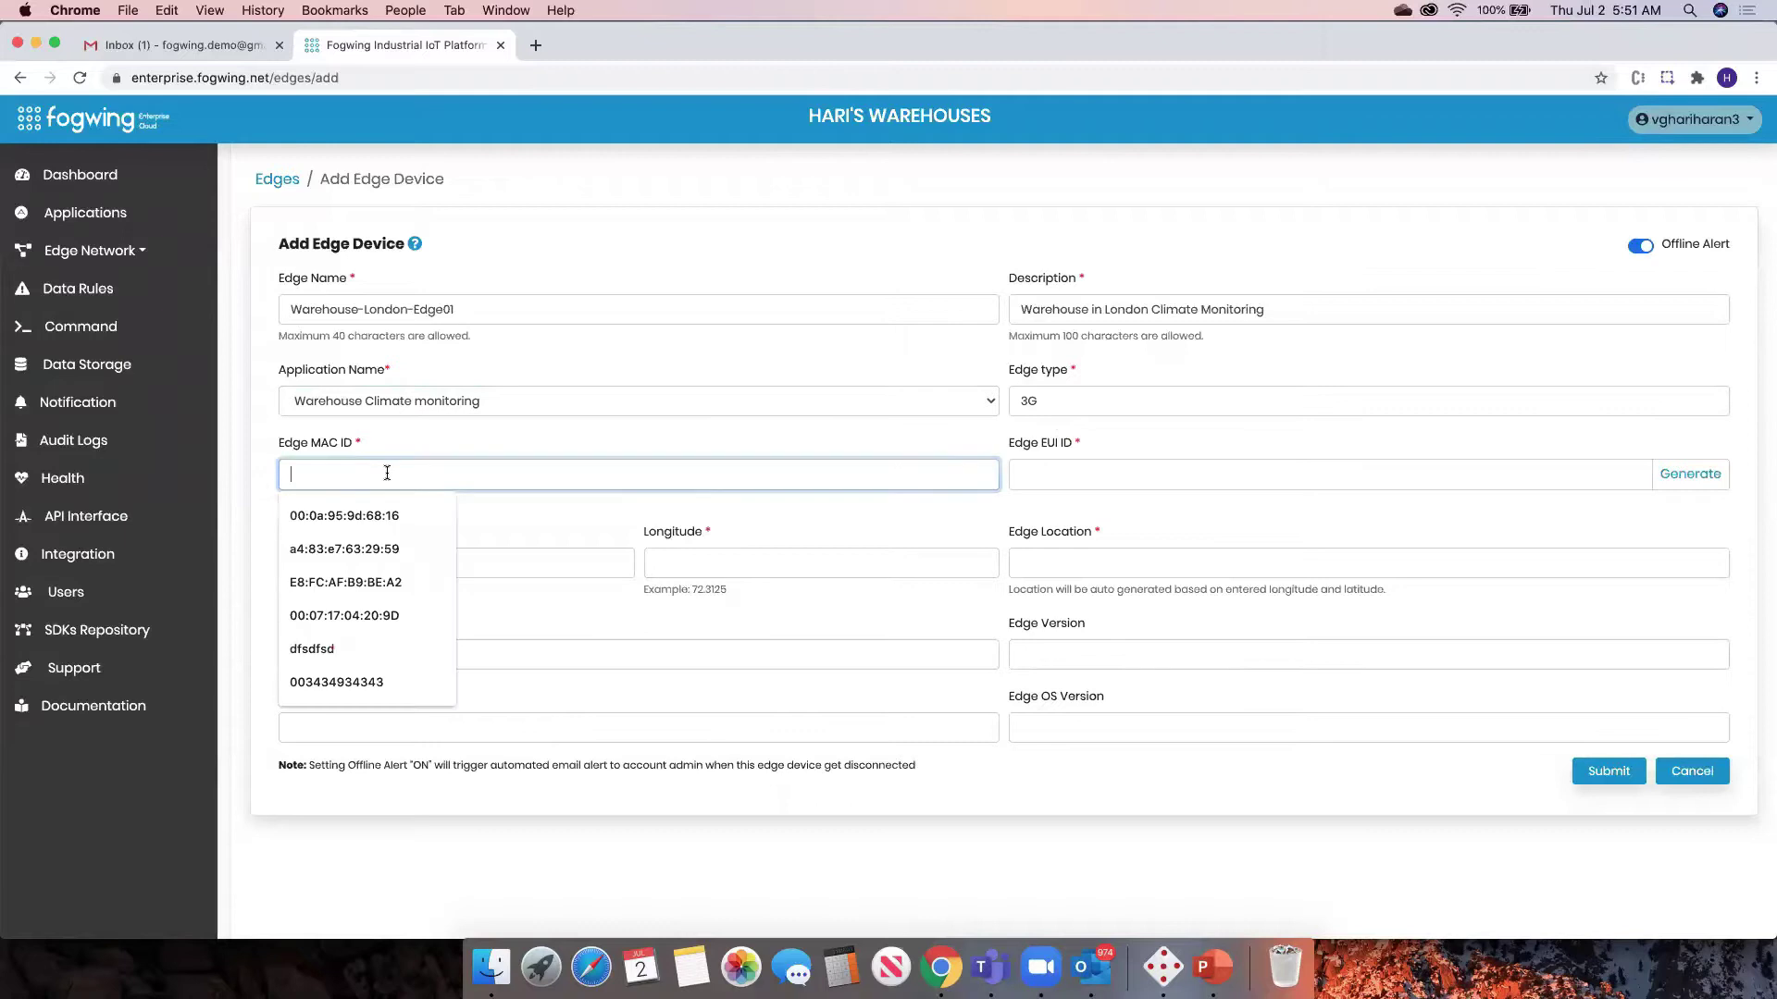
left_click(491, 441)
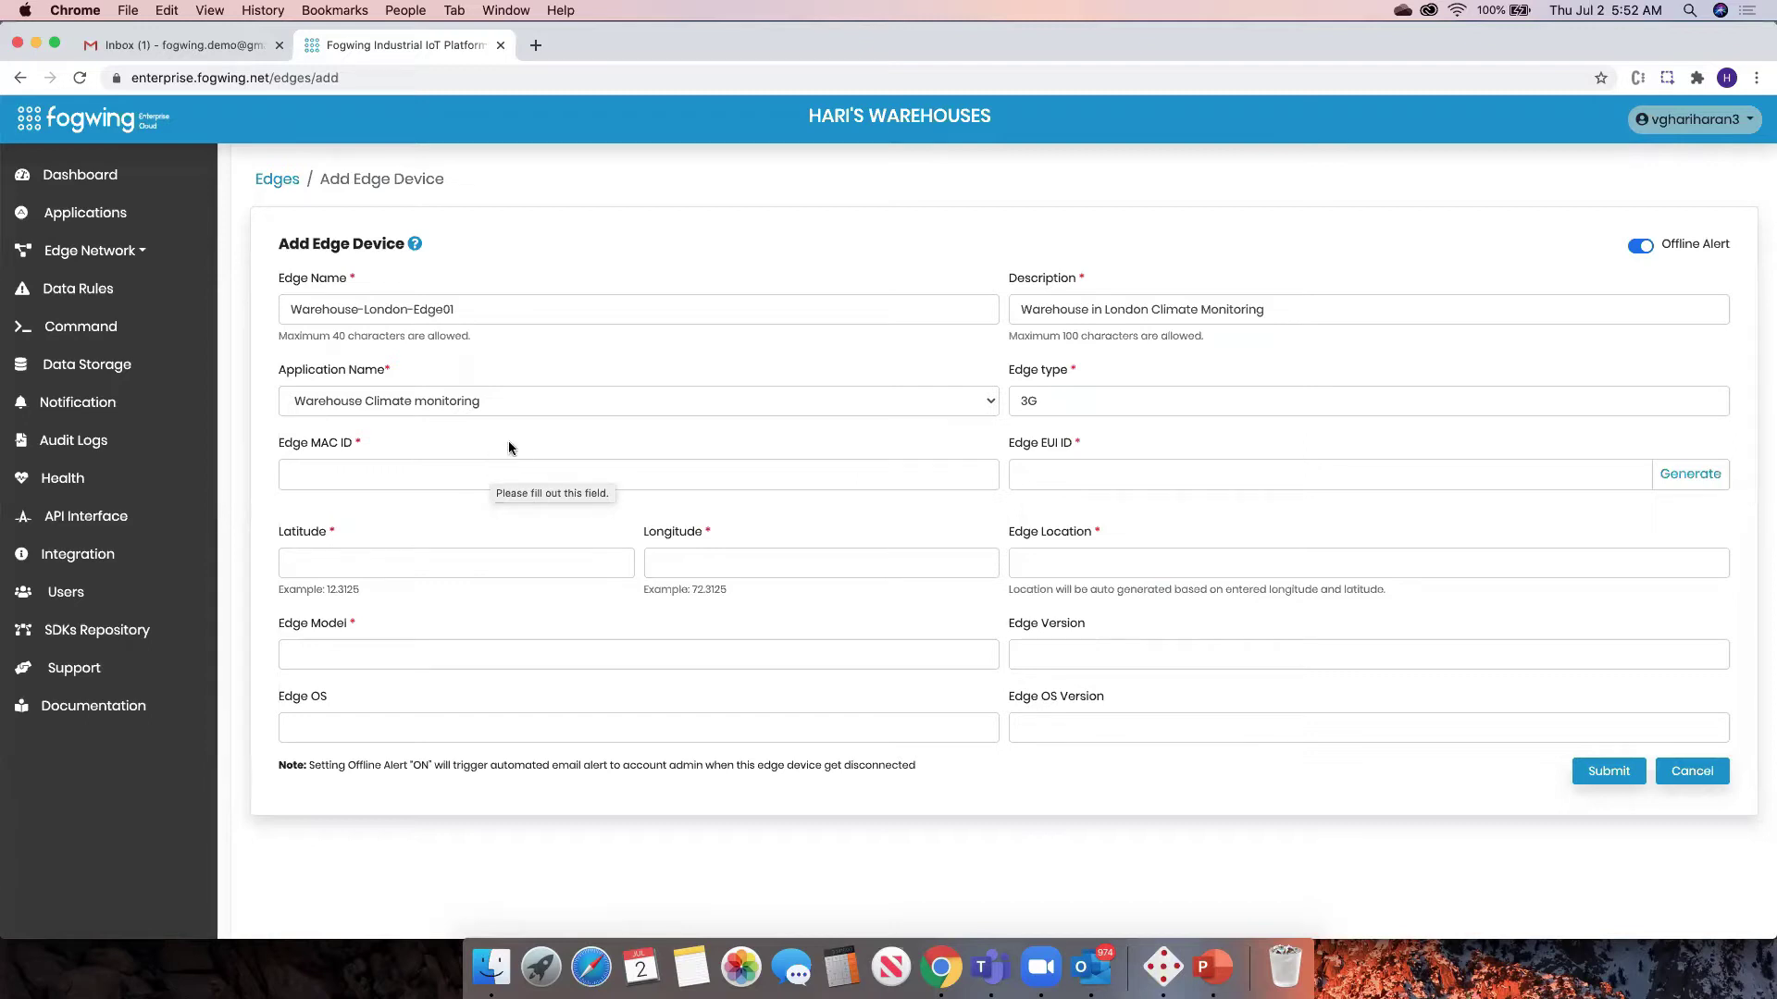
left_click(457, 471)
type("94")
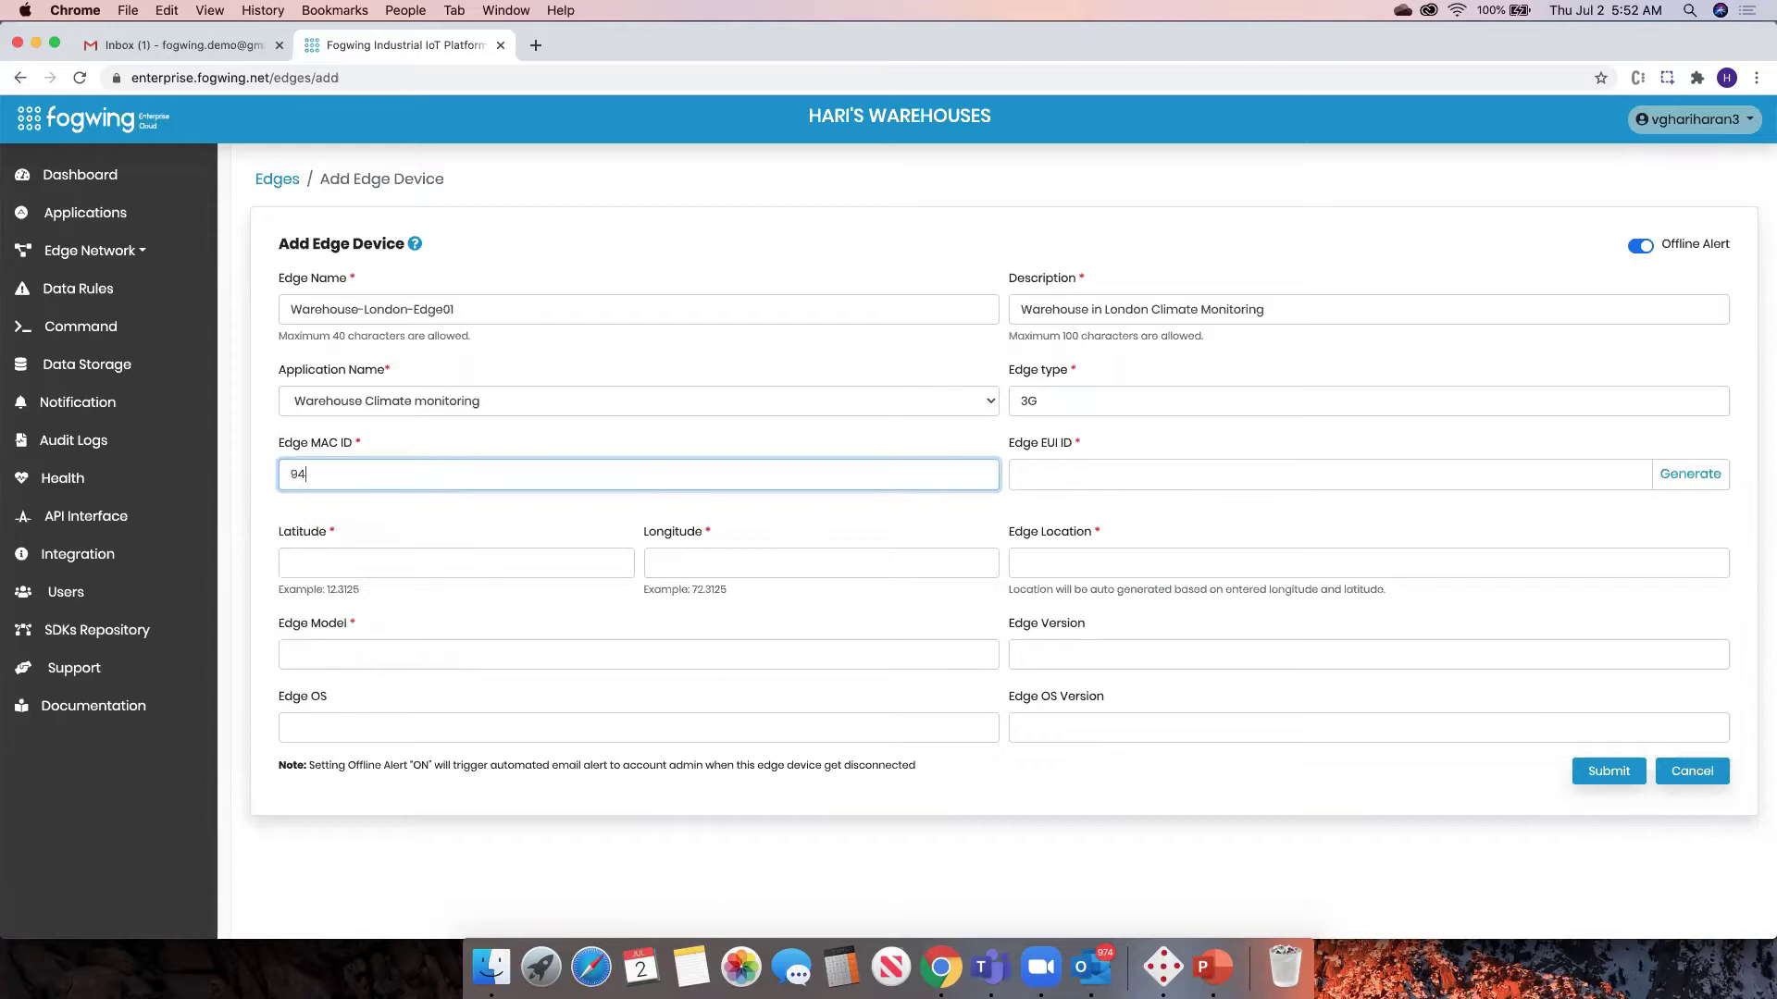
type(":83:e7:63:29:61:62")
left_click(483, 446)
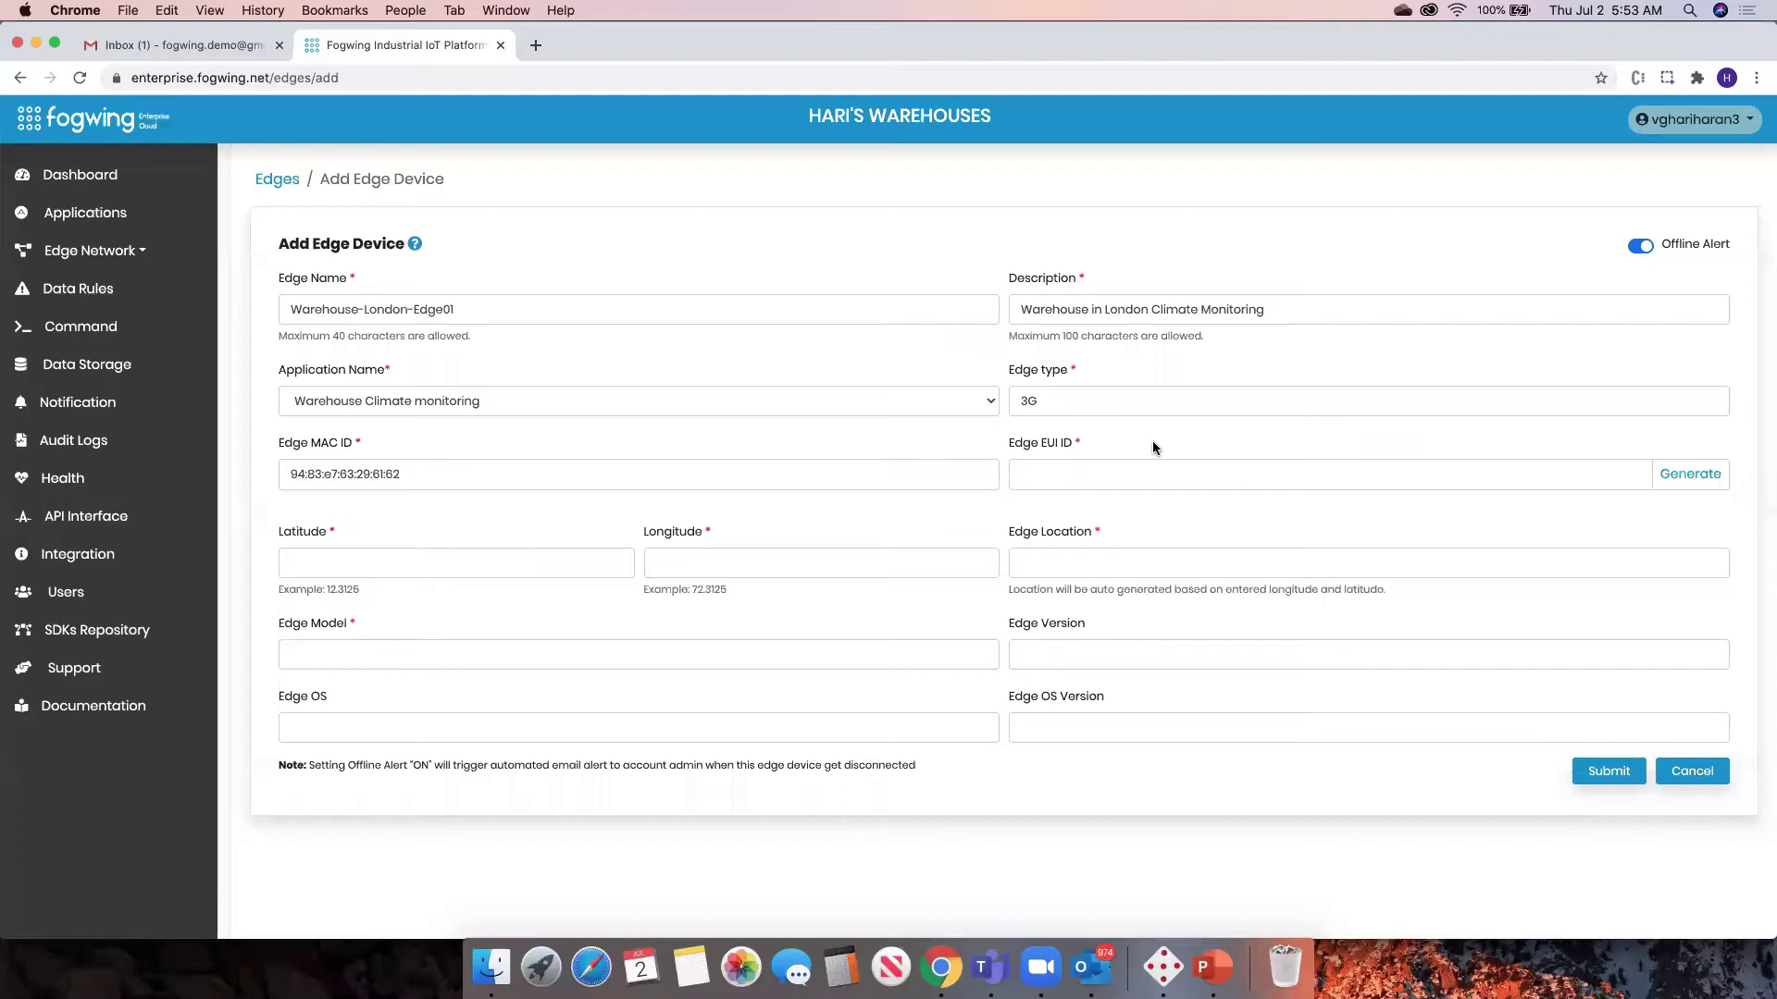
left_click(1691, 475)
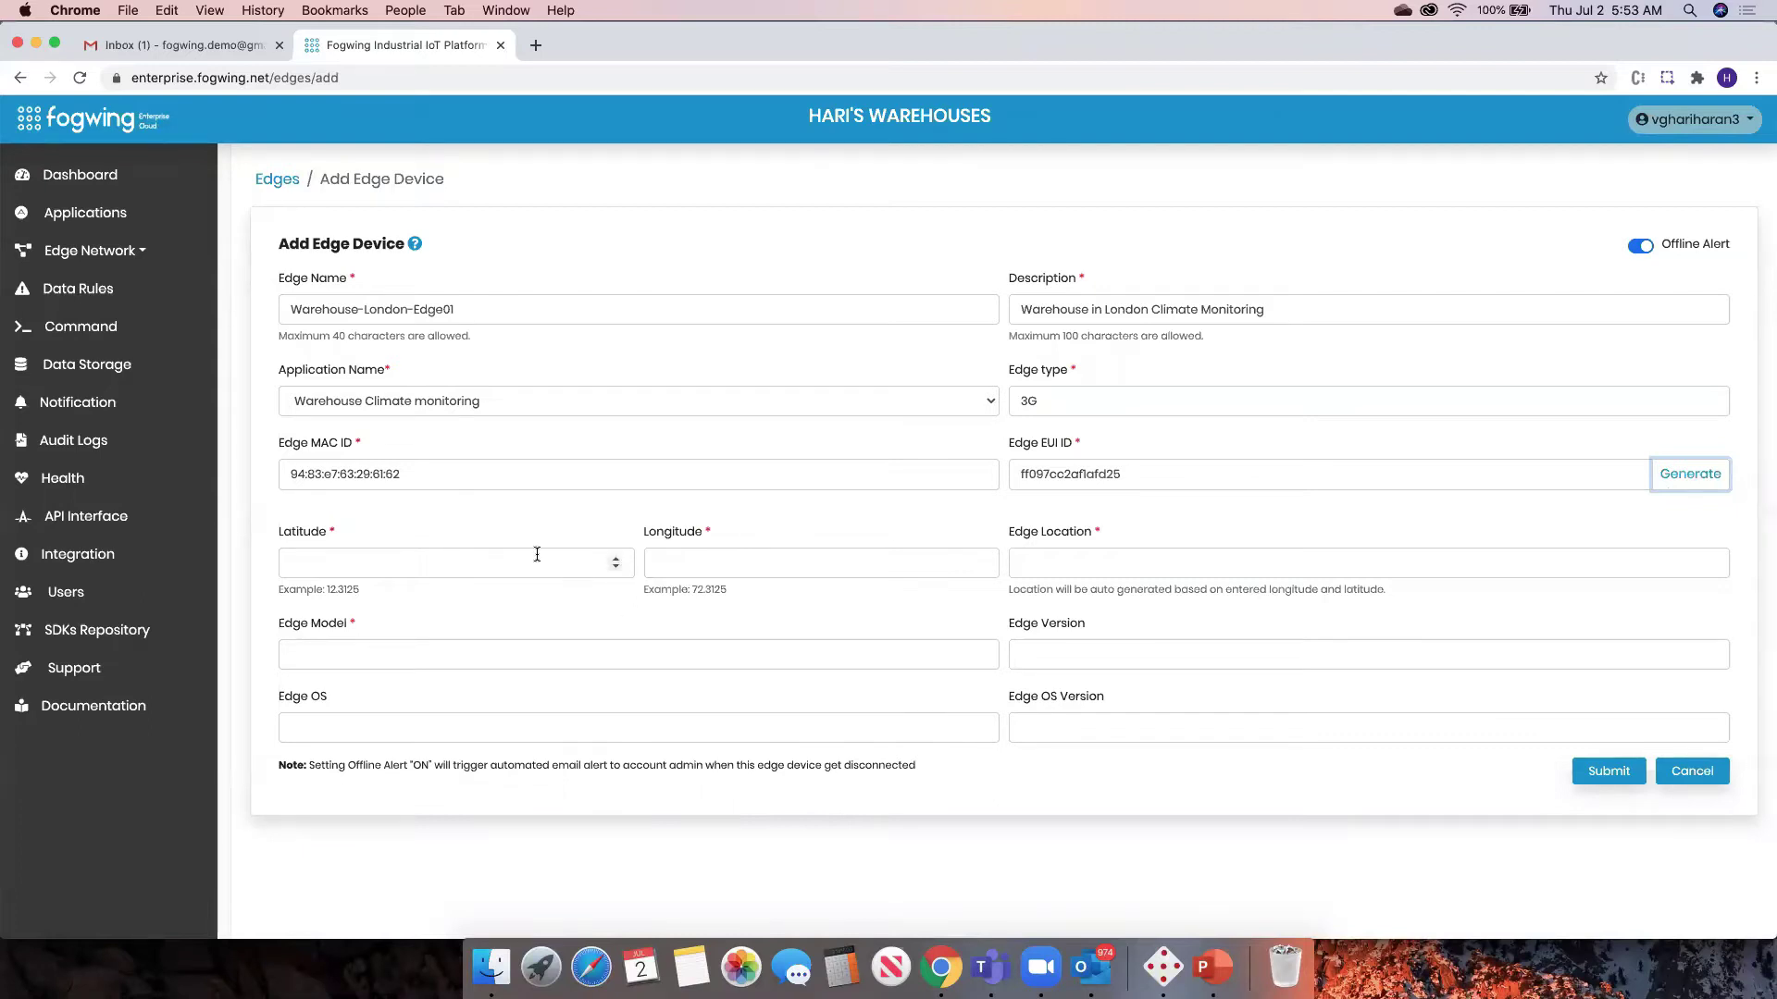
left_click(535, 49)
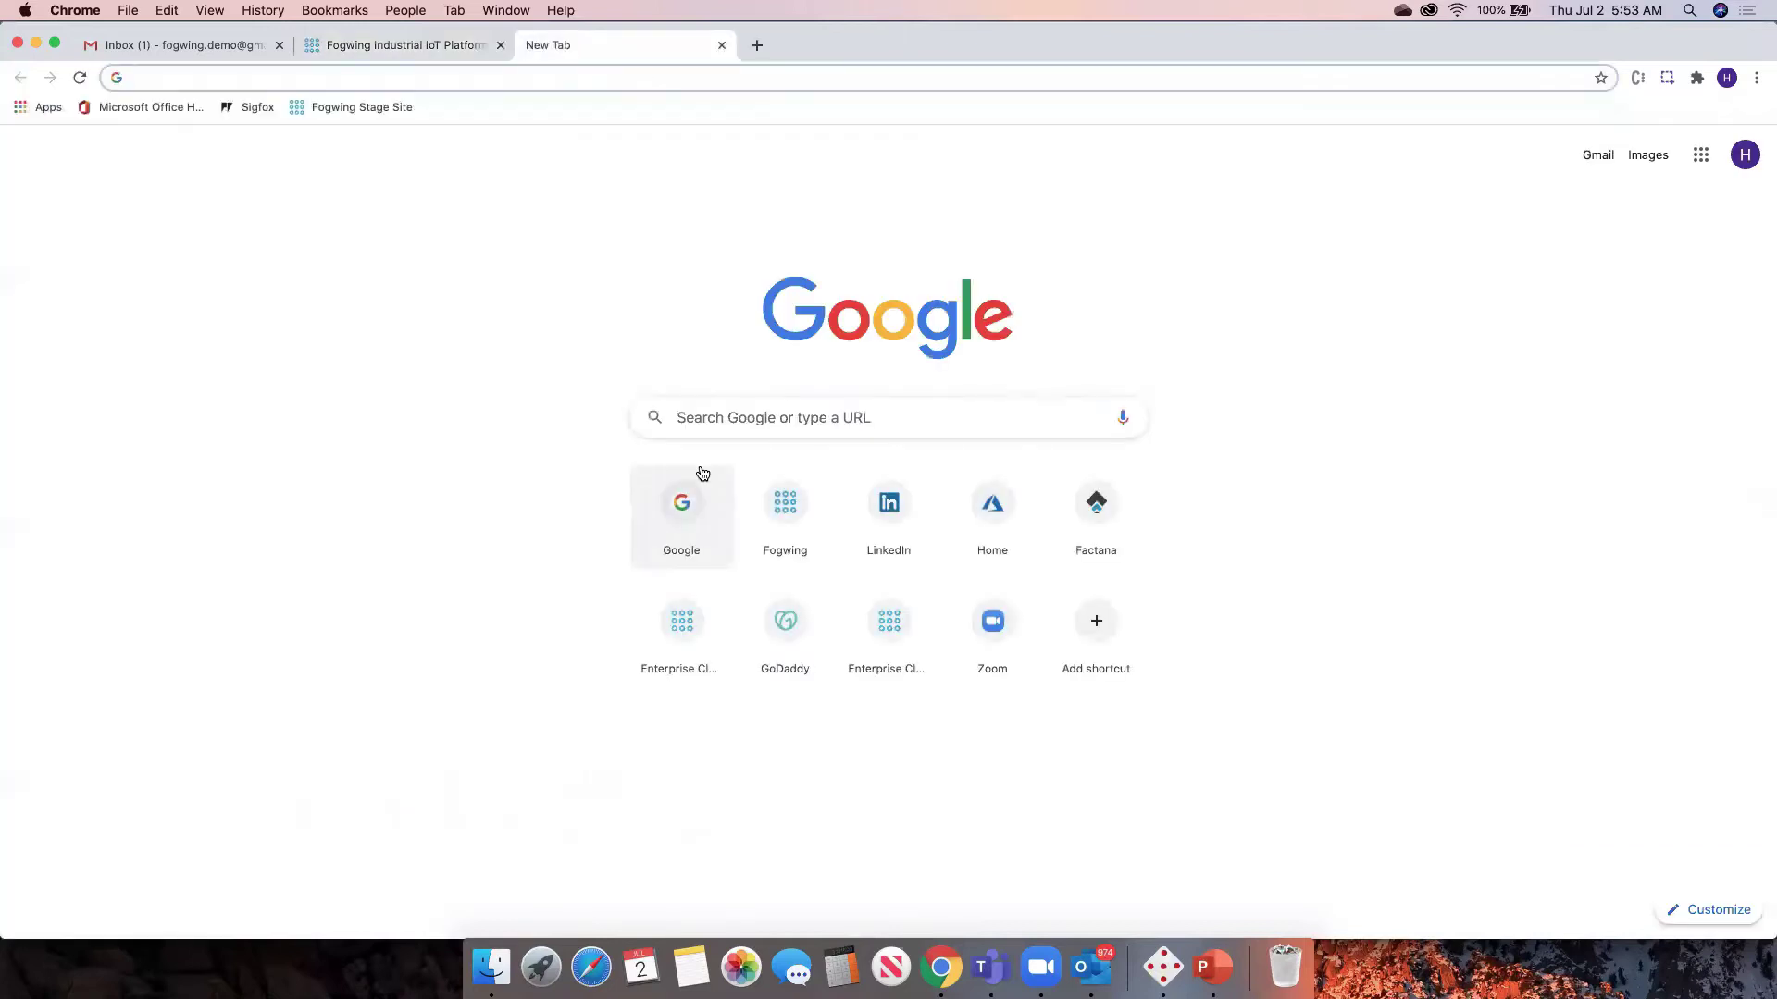
Search Google for London's coordinates and paste latitude 51.5074 into the form.
left_click(690, 424)
type("londo")
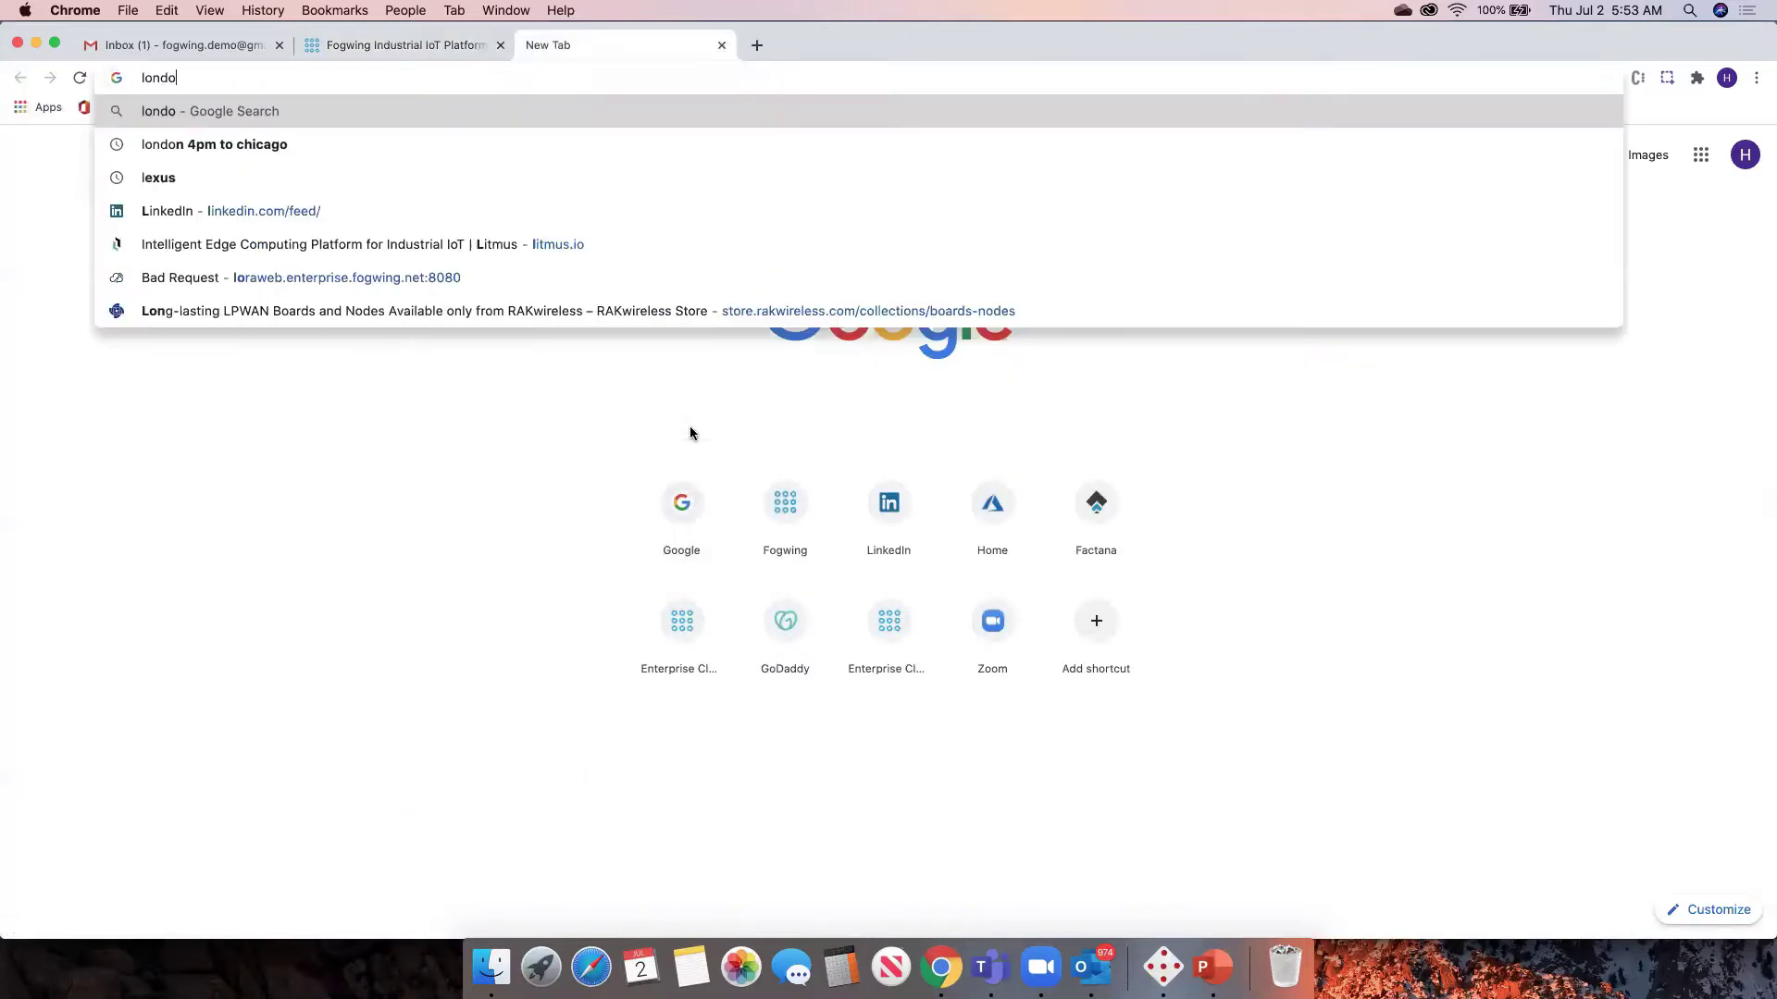
type("n lati")
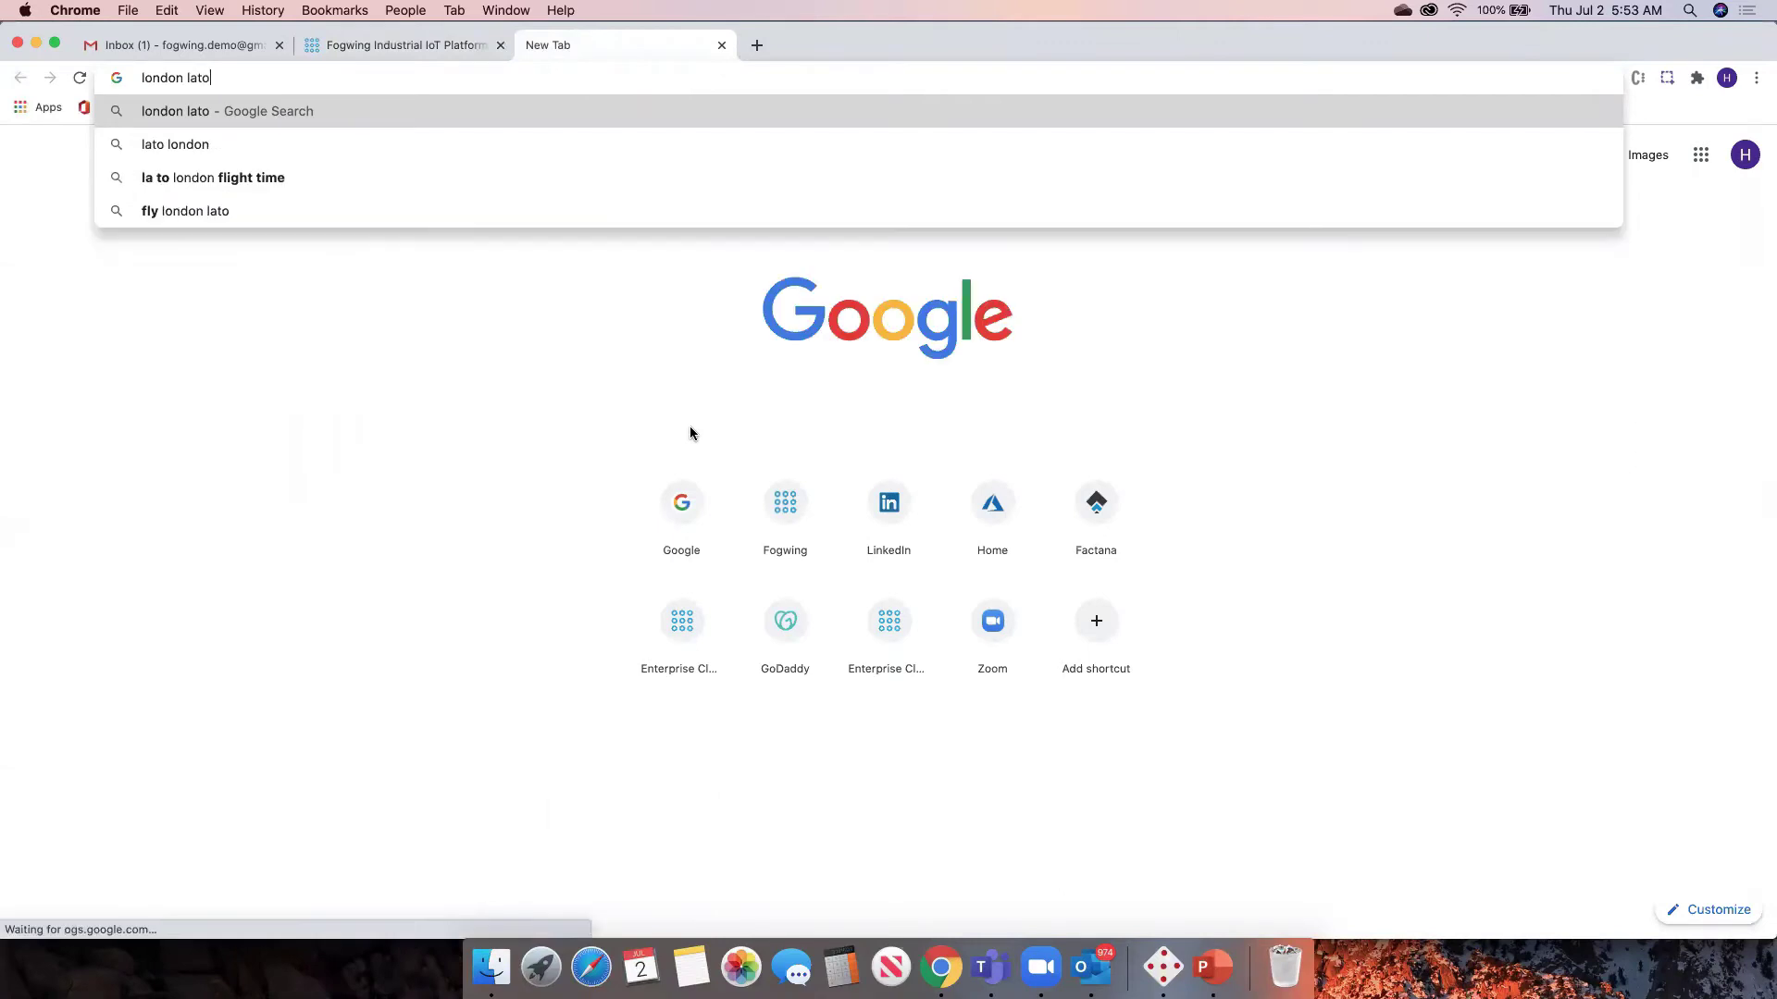
type(" and")
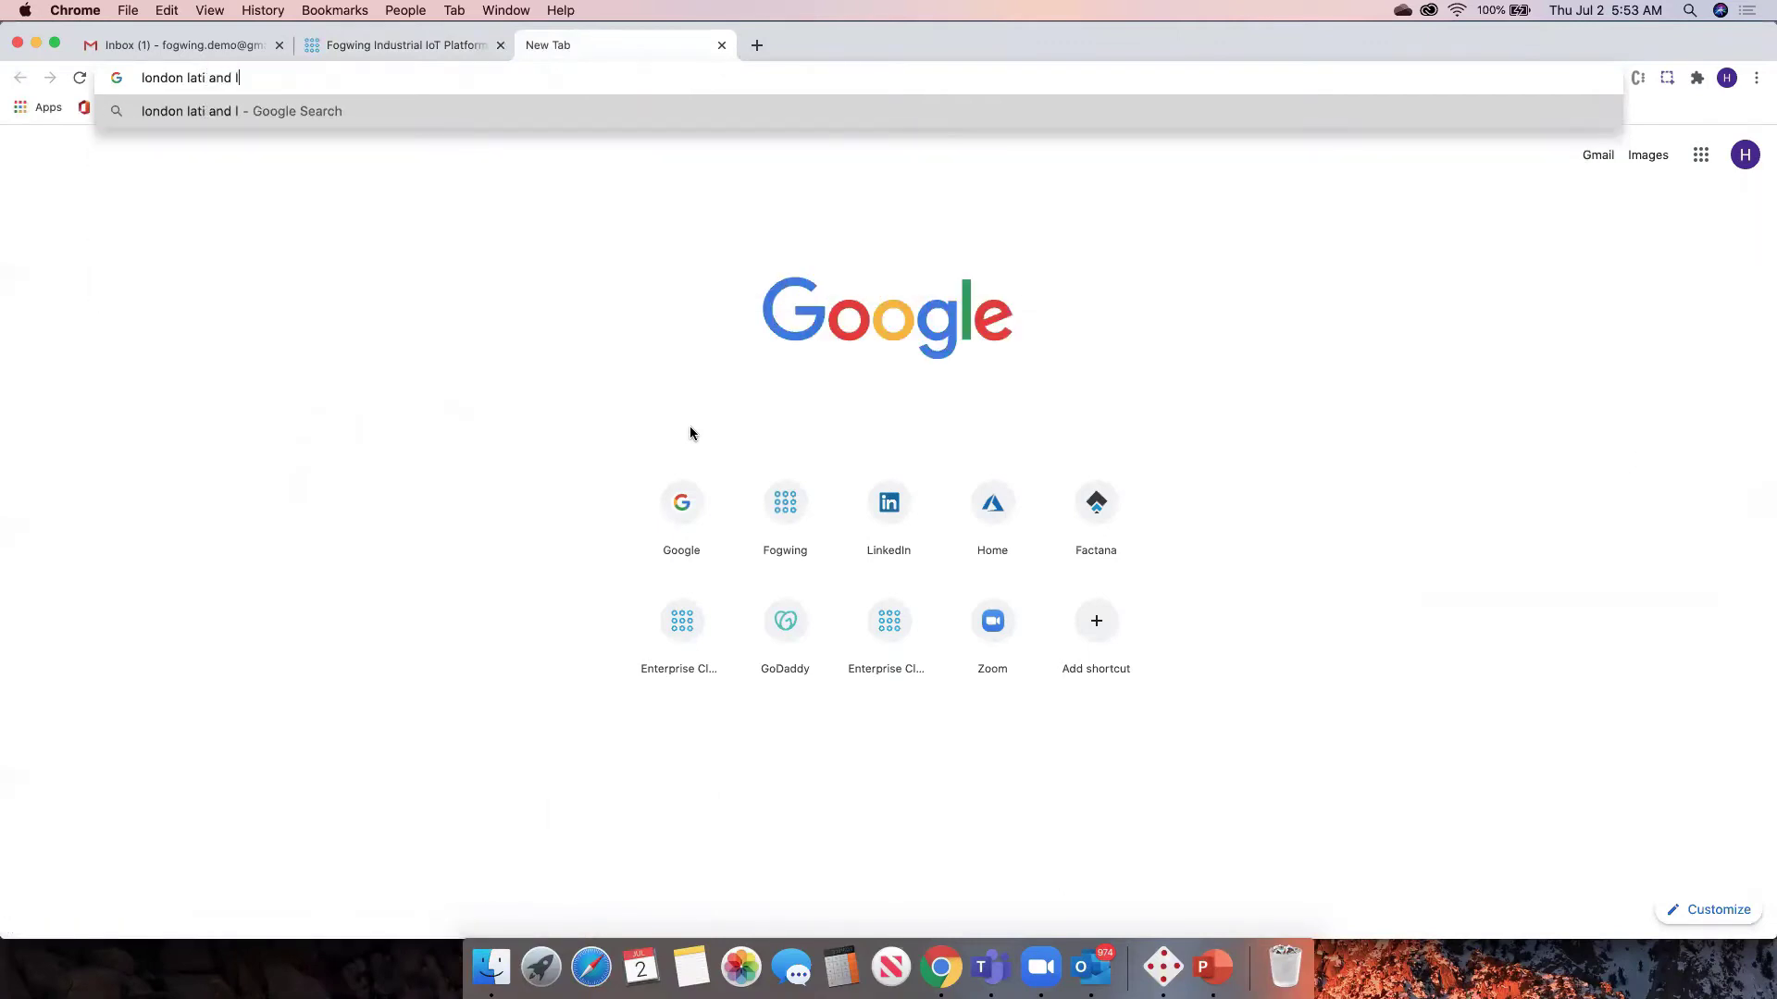
key("Down")
key("Return")
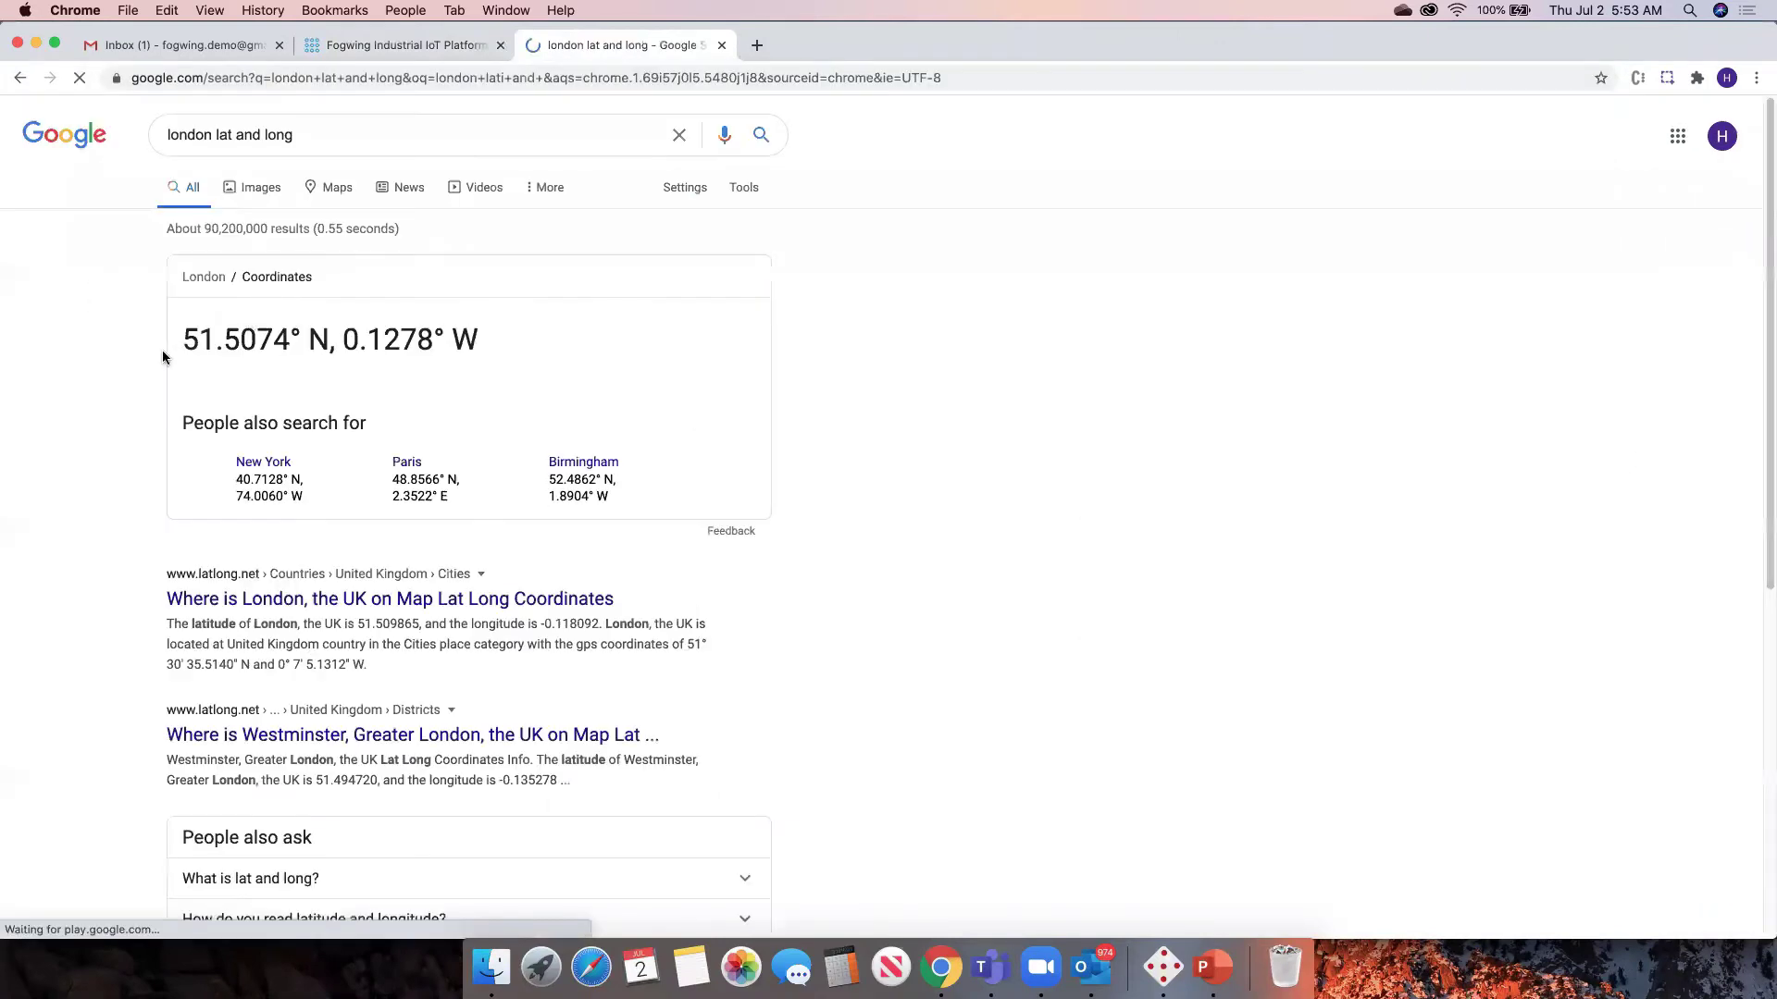
left_click_drag(183, 340, 285, 340)
key("super+c")
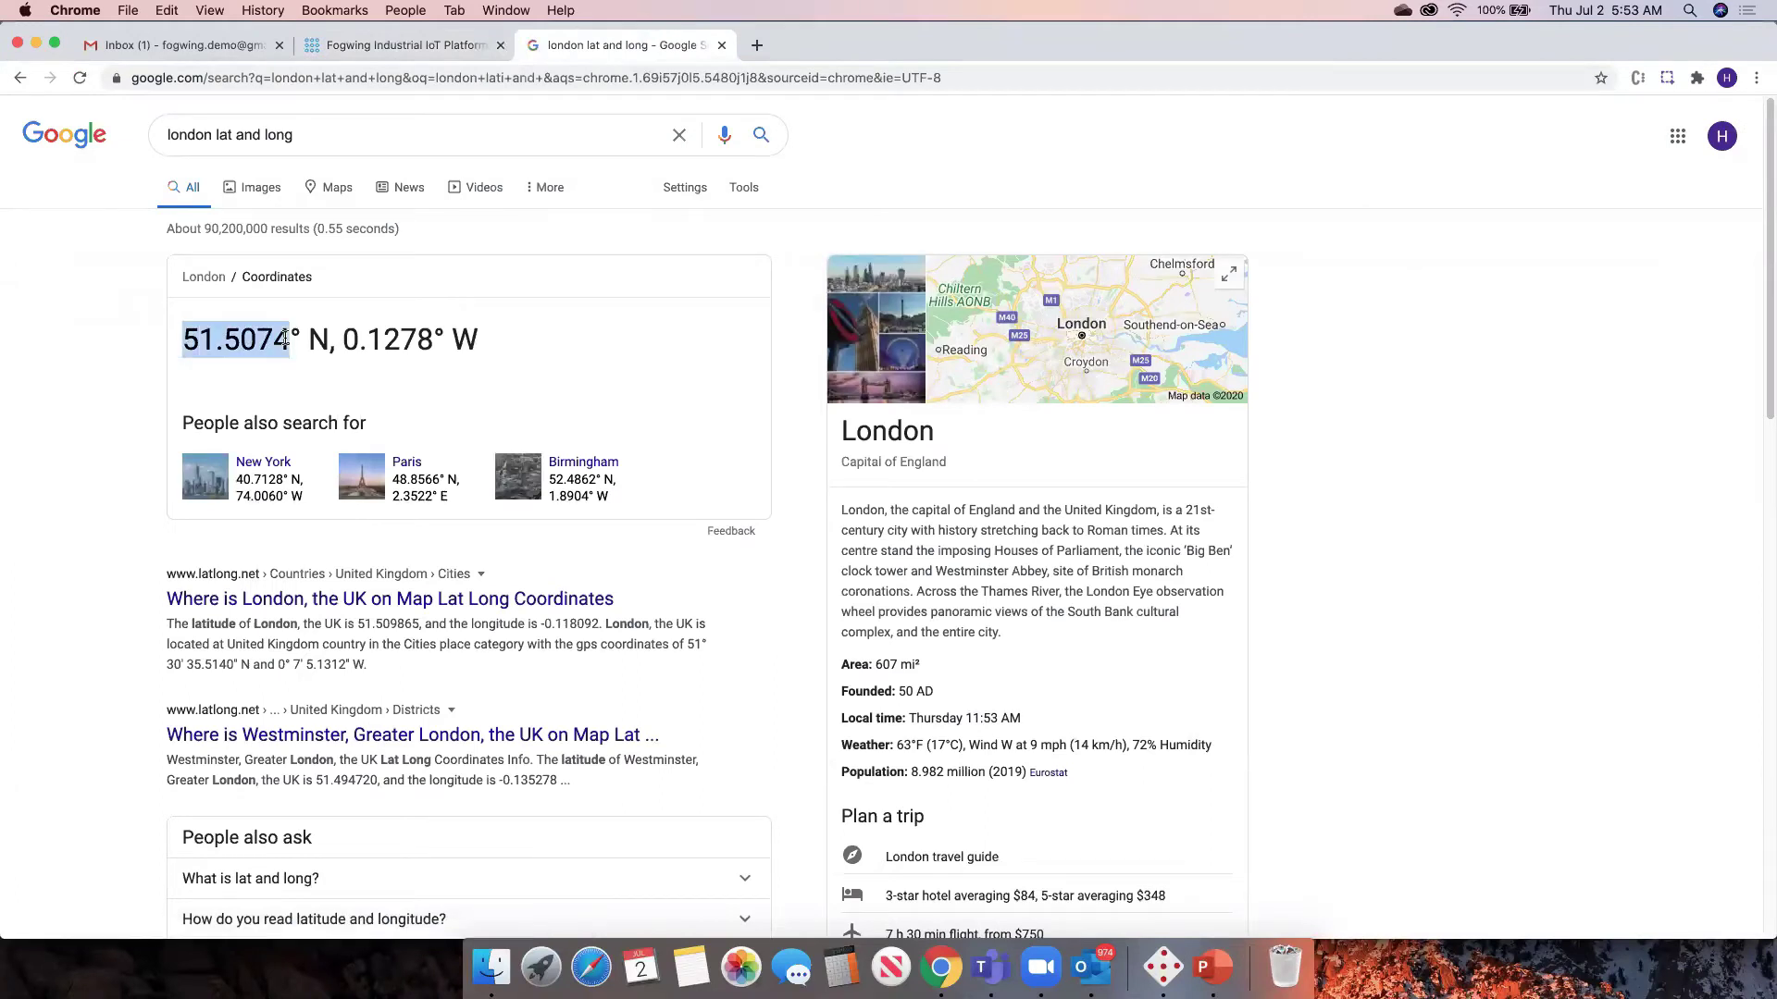
left_click(393, 48)
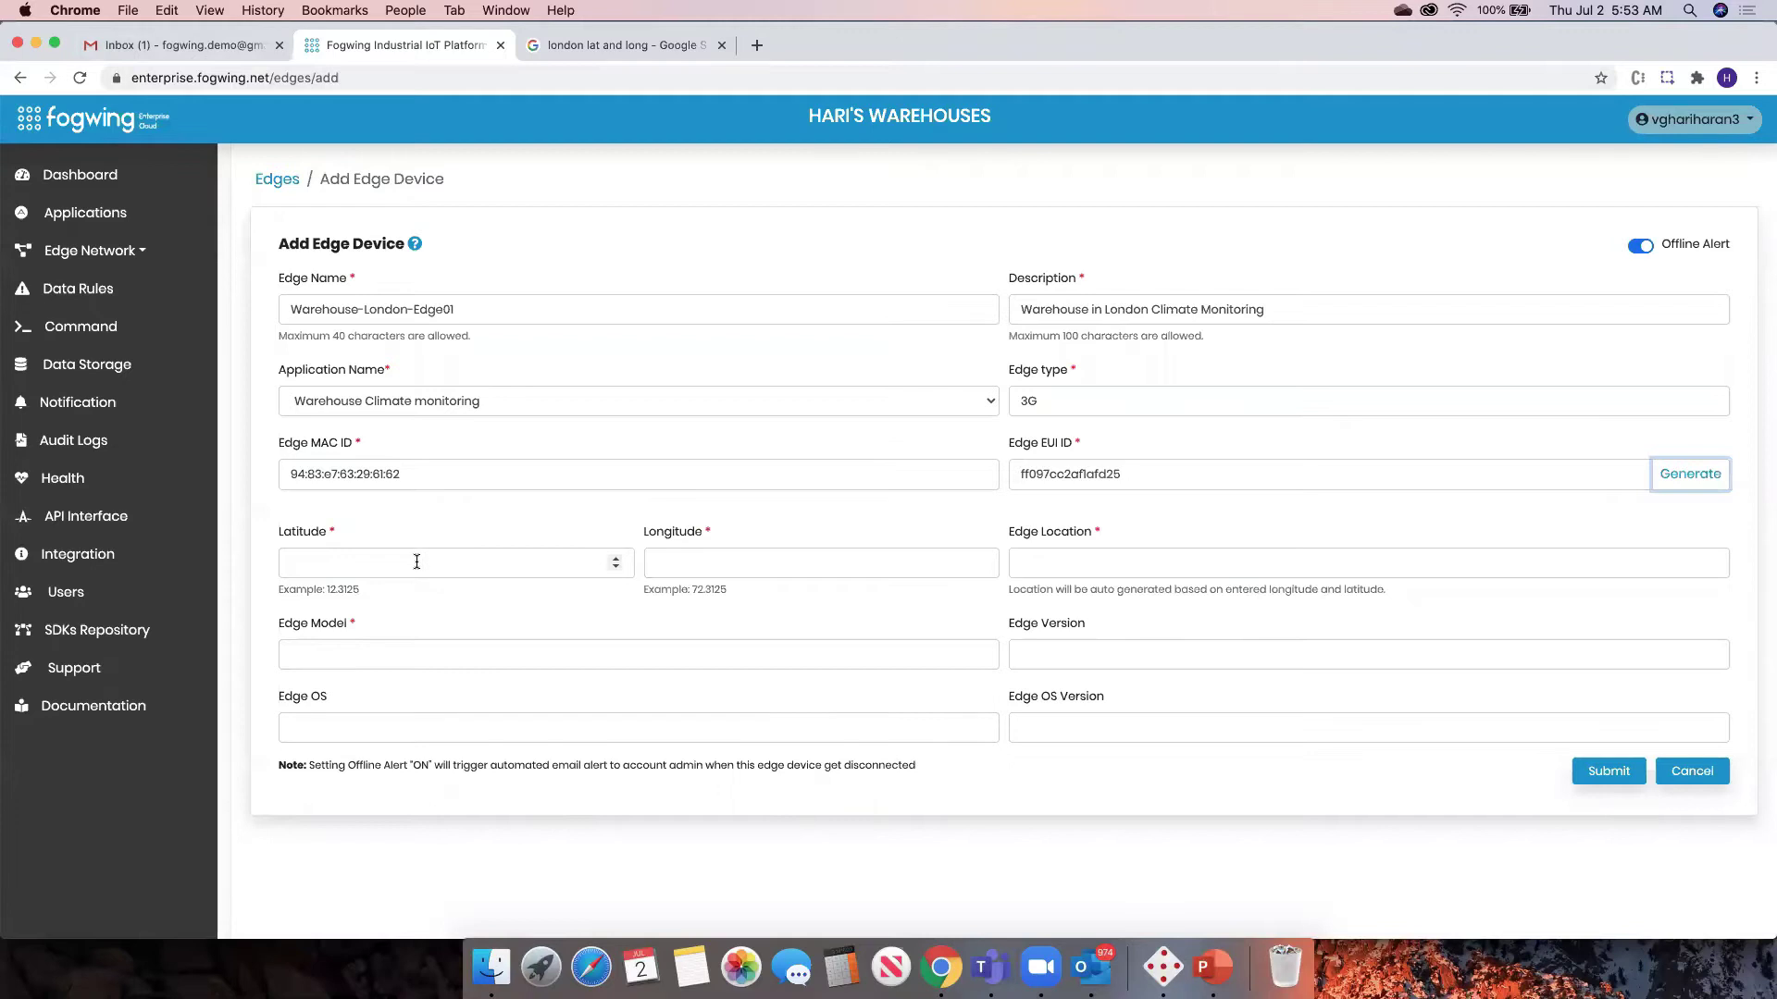
left_click(417, 559)
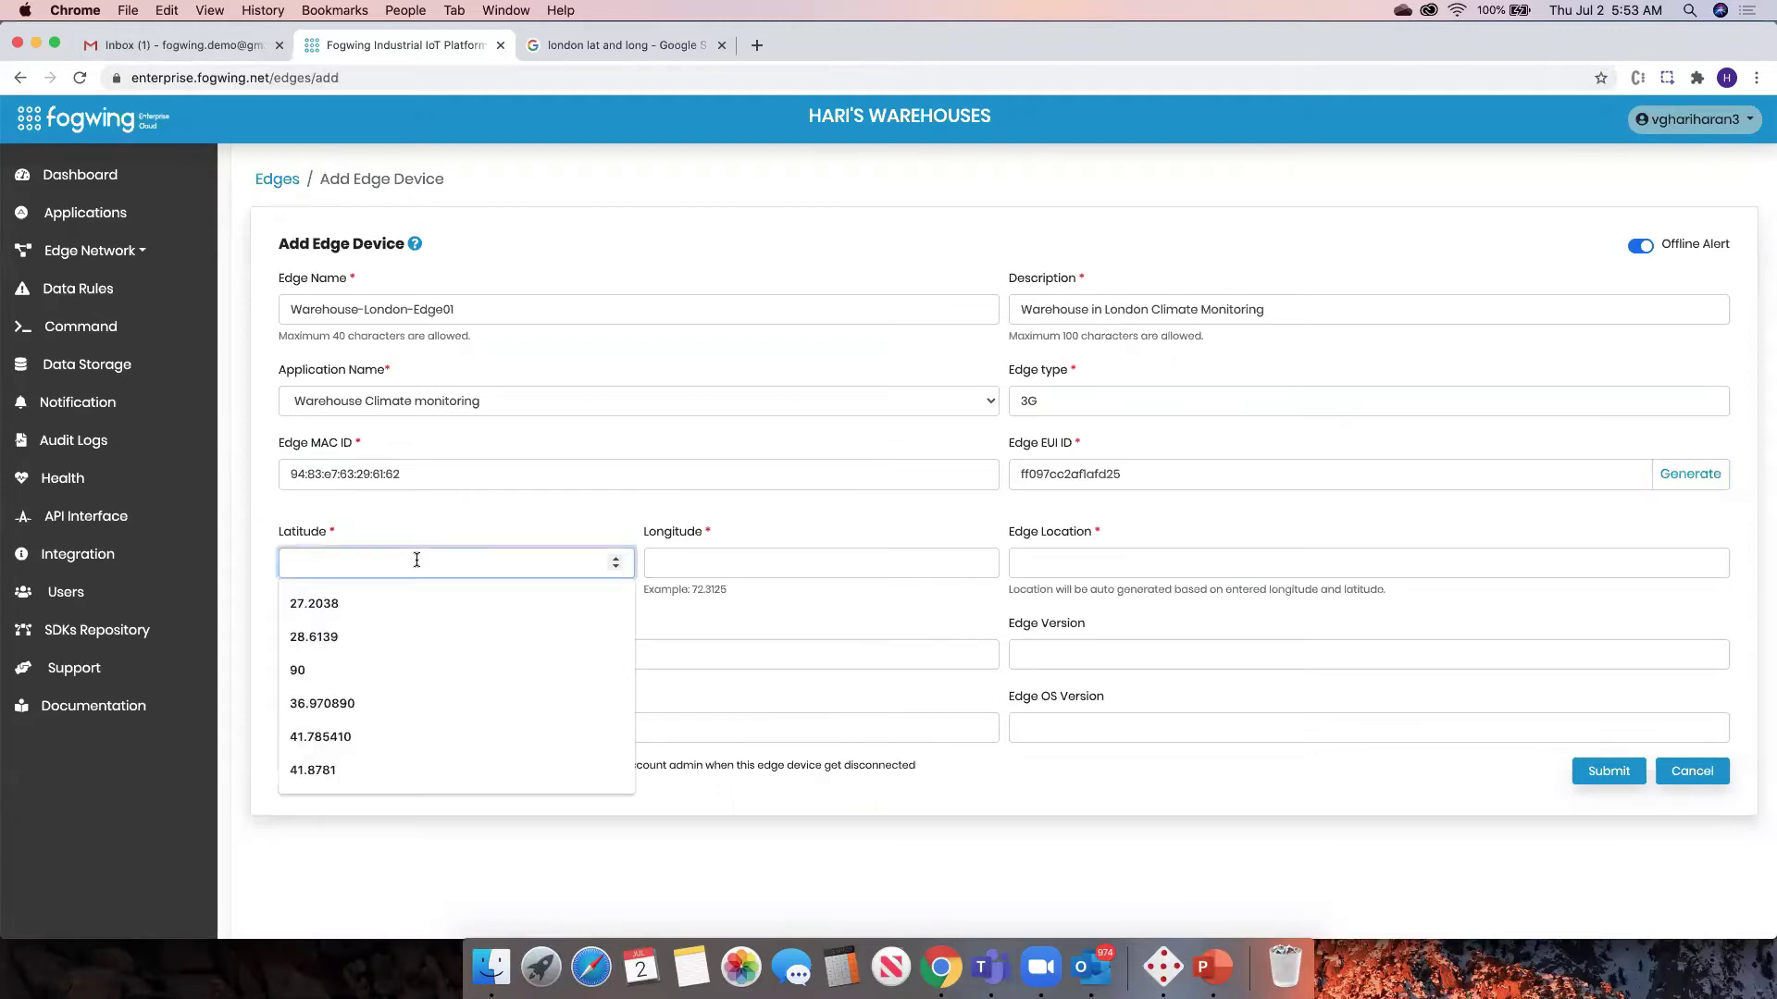
key("super+v")
left_click(451, 511)
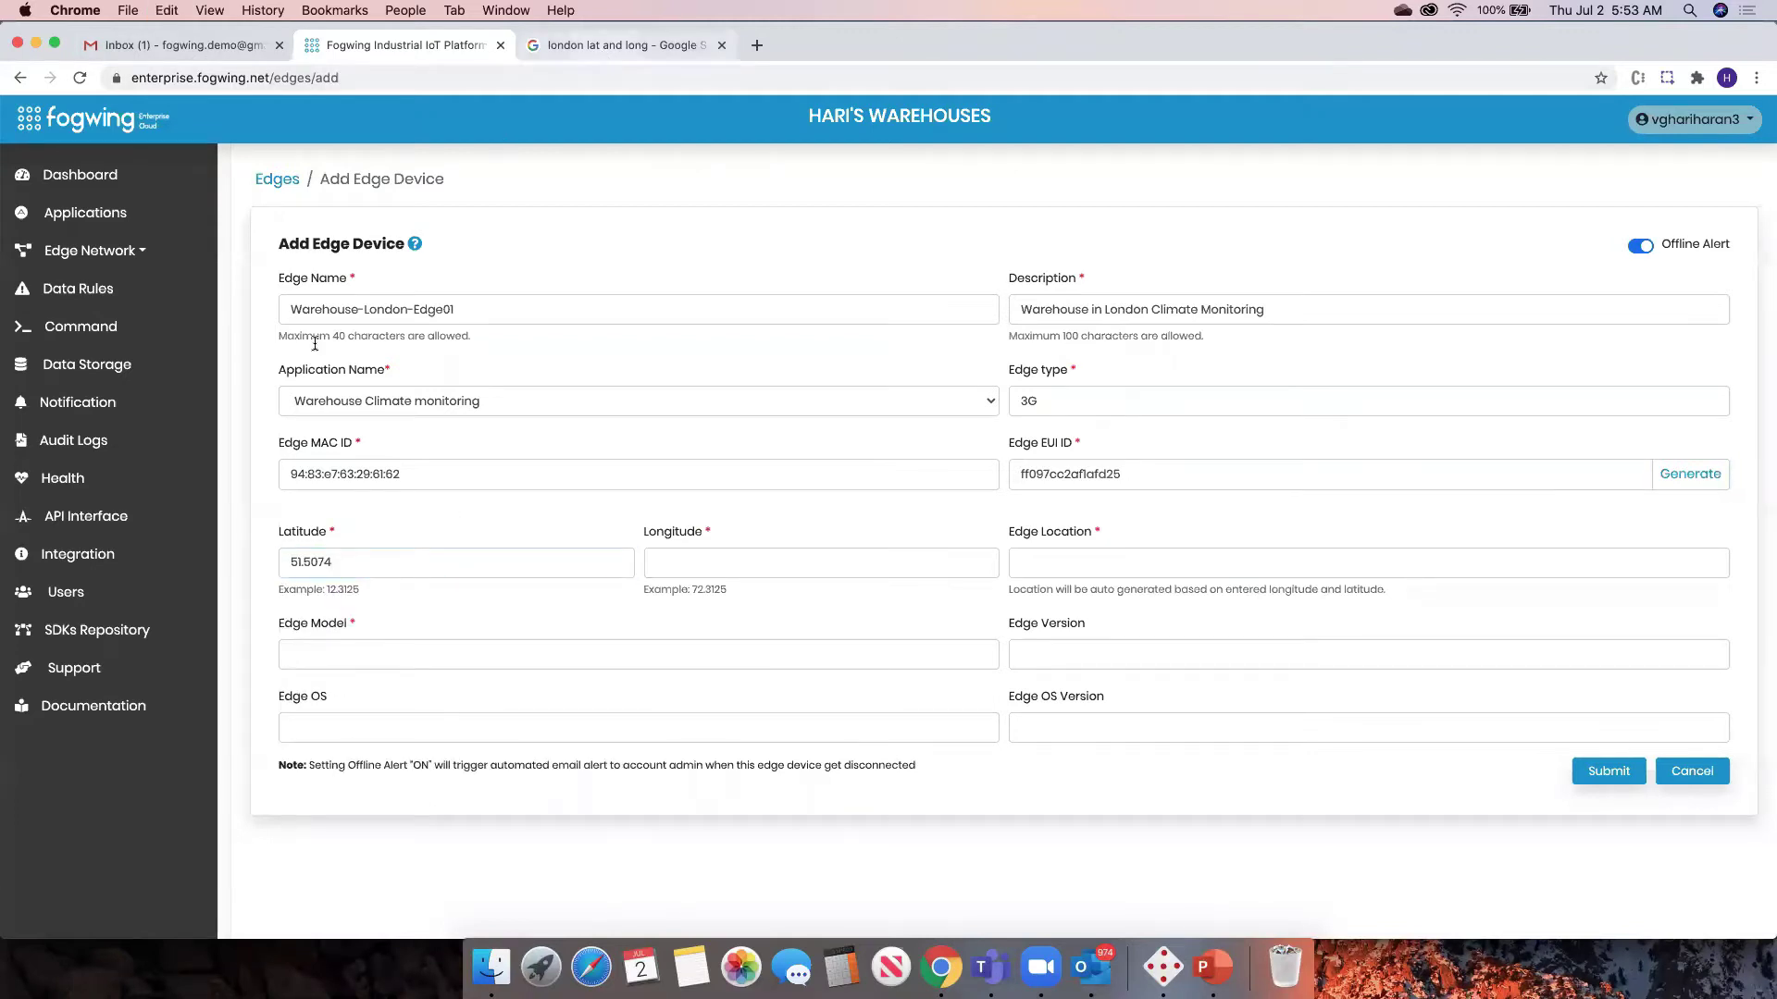
Copy longitude 0.1278 from the results into Longitude, auto-filling location London.
key("ctrl+Tab")
left_click_drag(345, 338, 433, 339)
key("super+c")
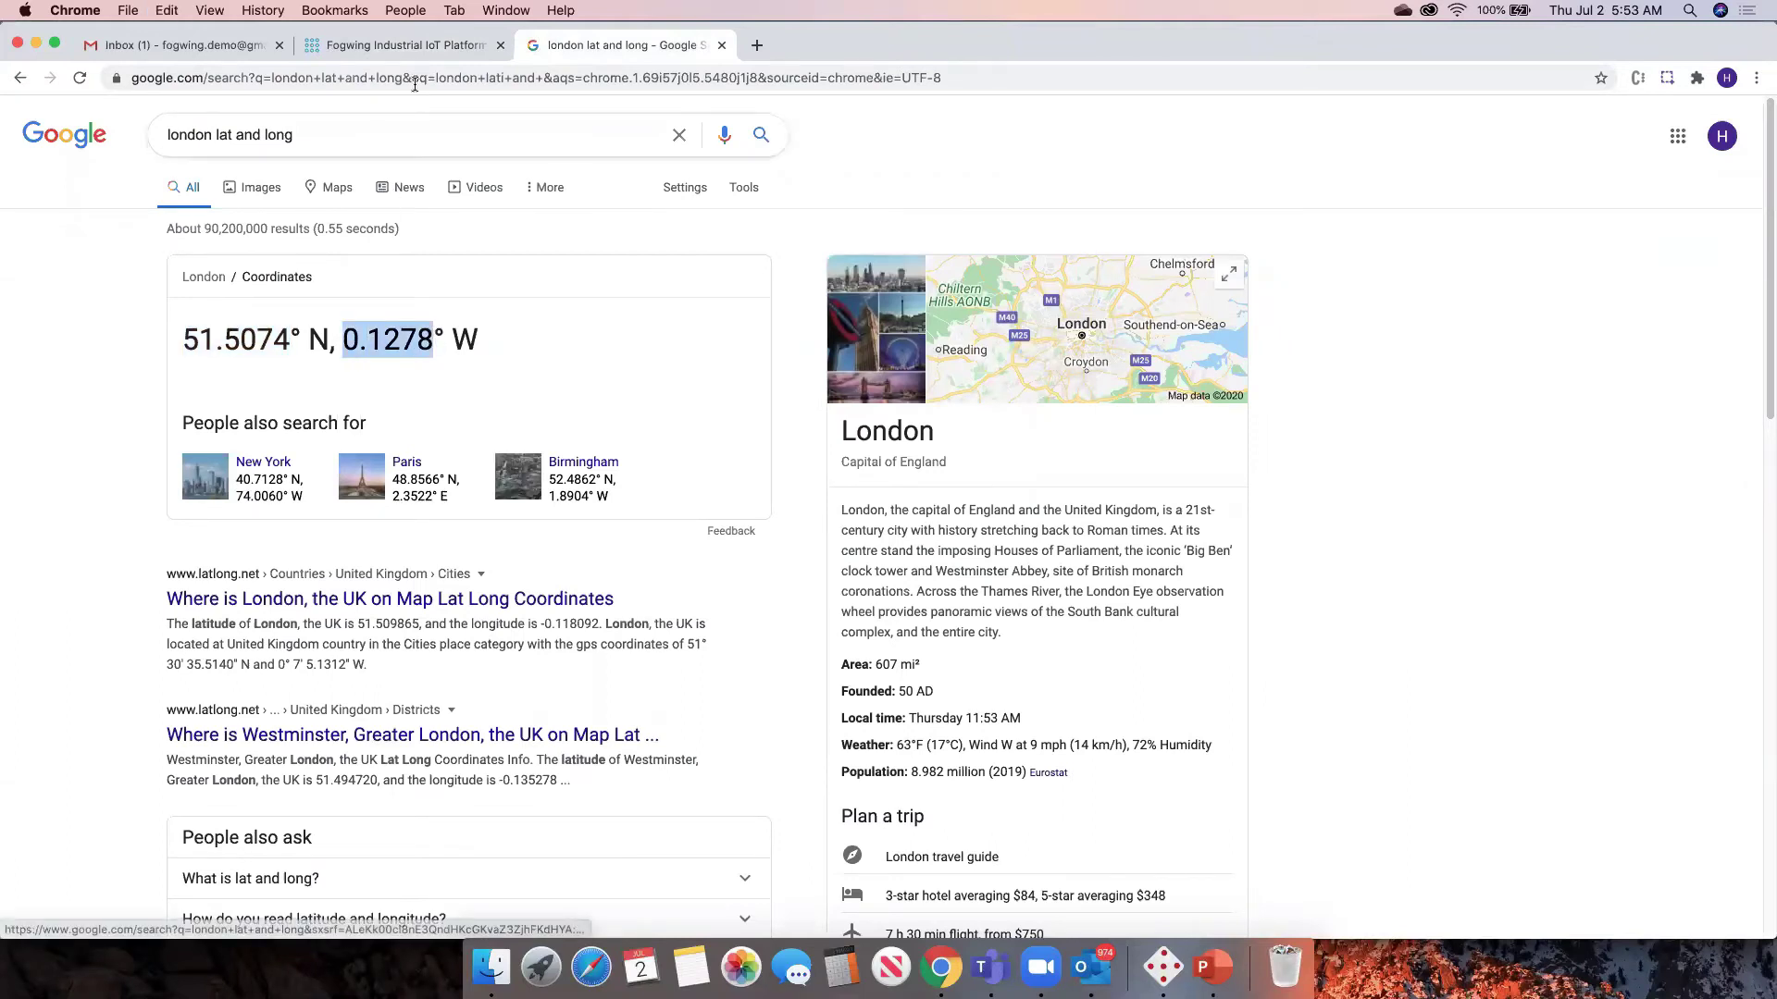
left_click(427, 46)
left_click(714, 553)
key("super+v")
left_click(763, 524)
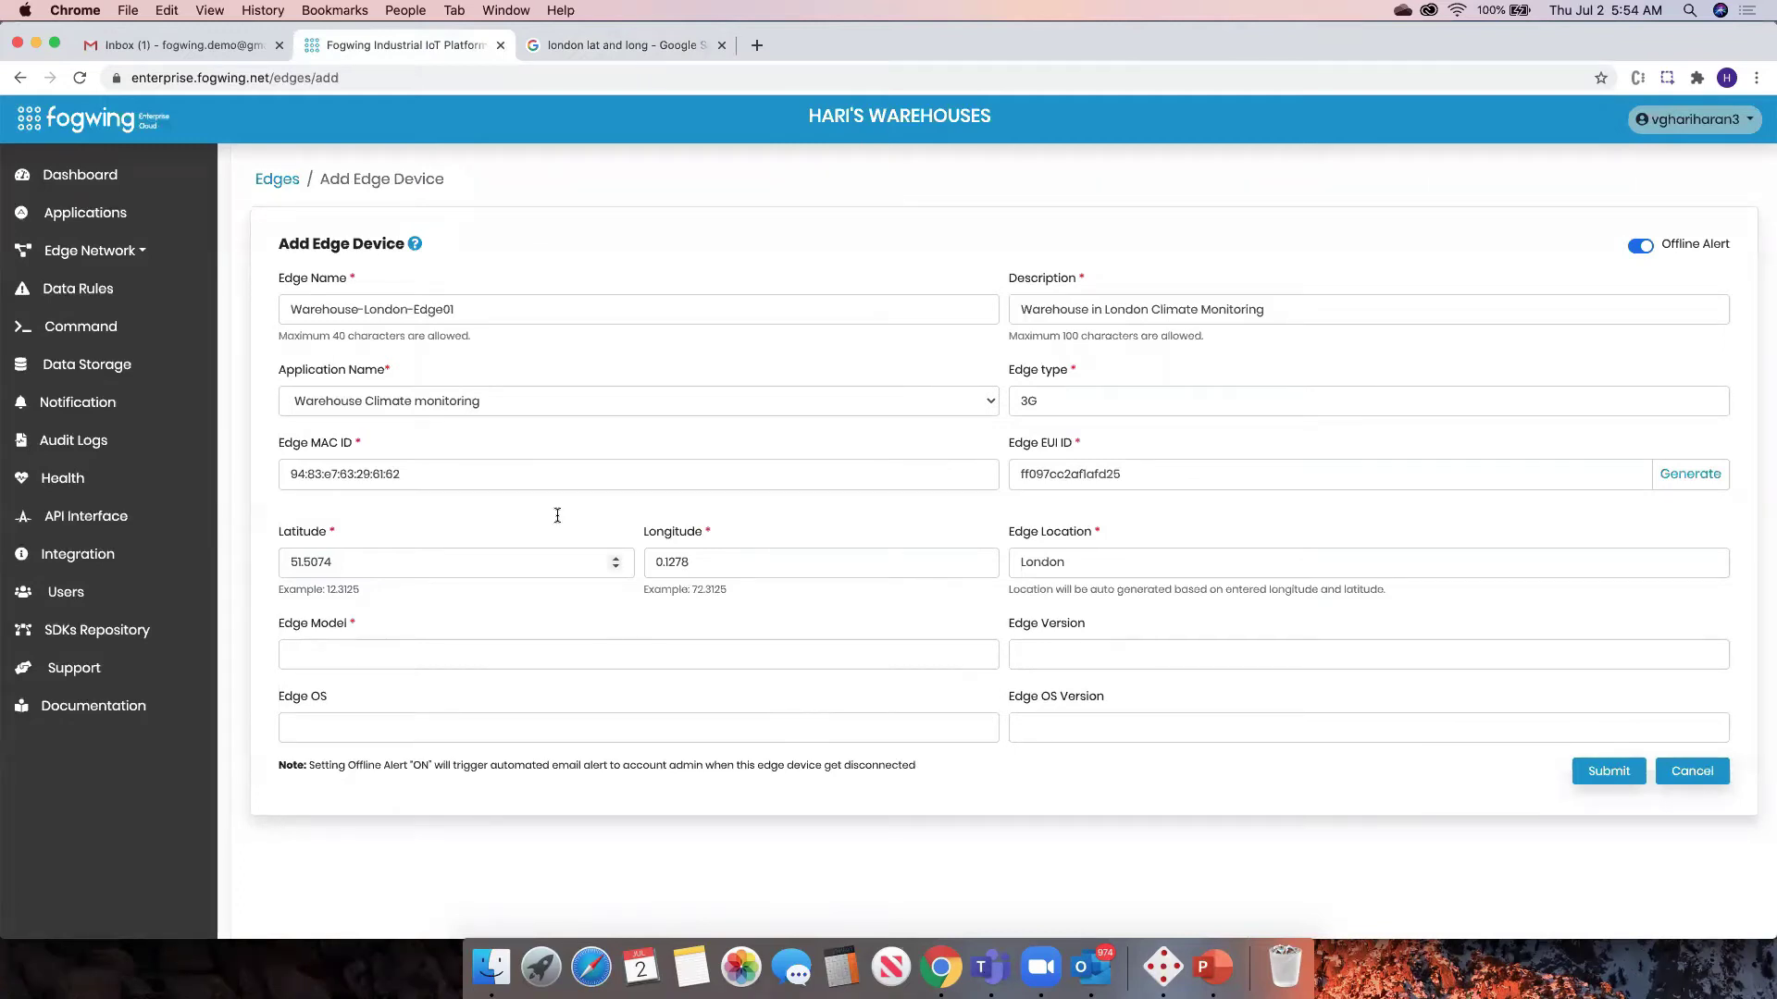
Choose Arduino model, version 3, embedded OS and OS version 10 from the autofill suggestions.
left_click(491, 657)
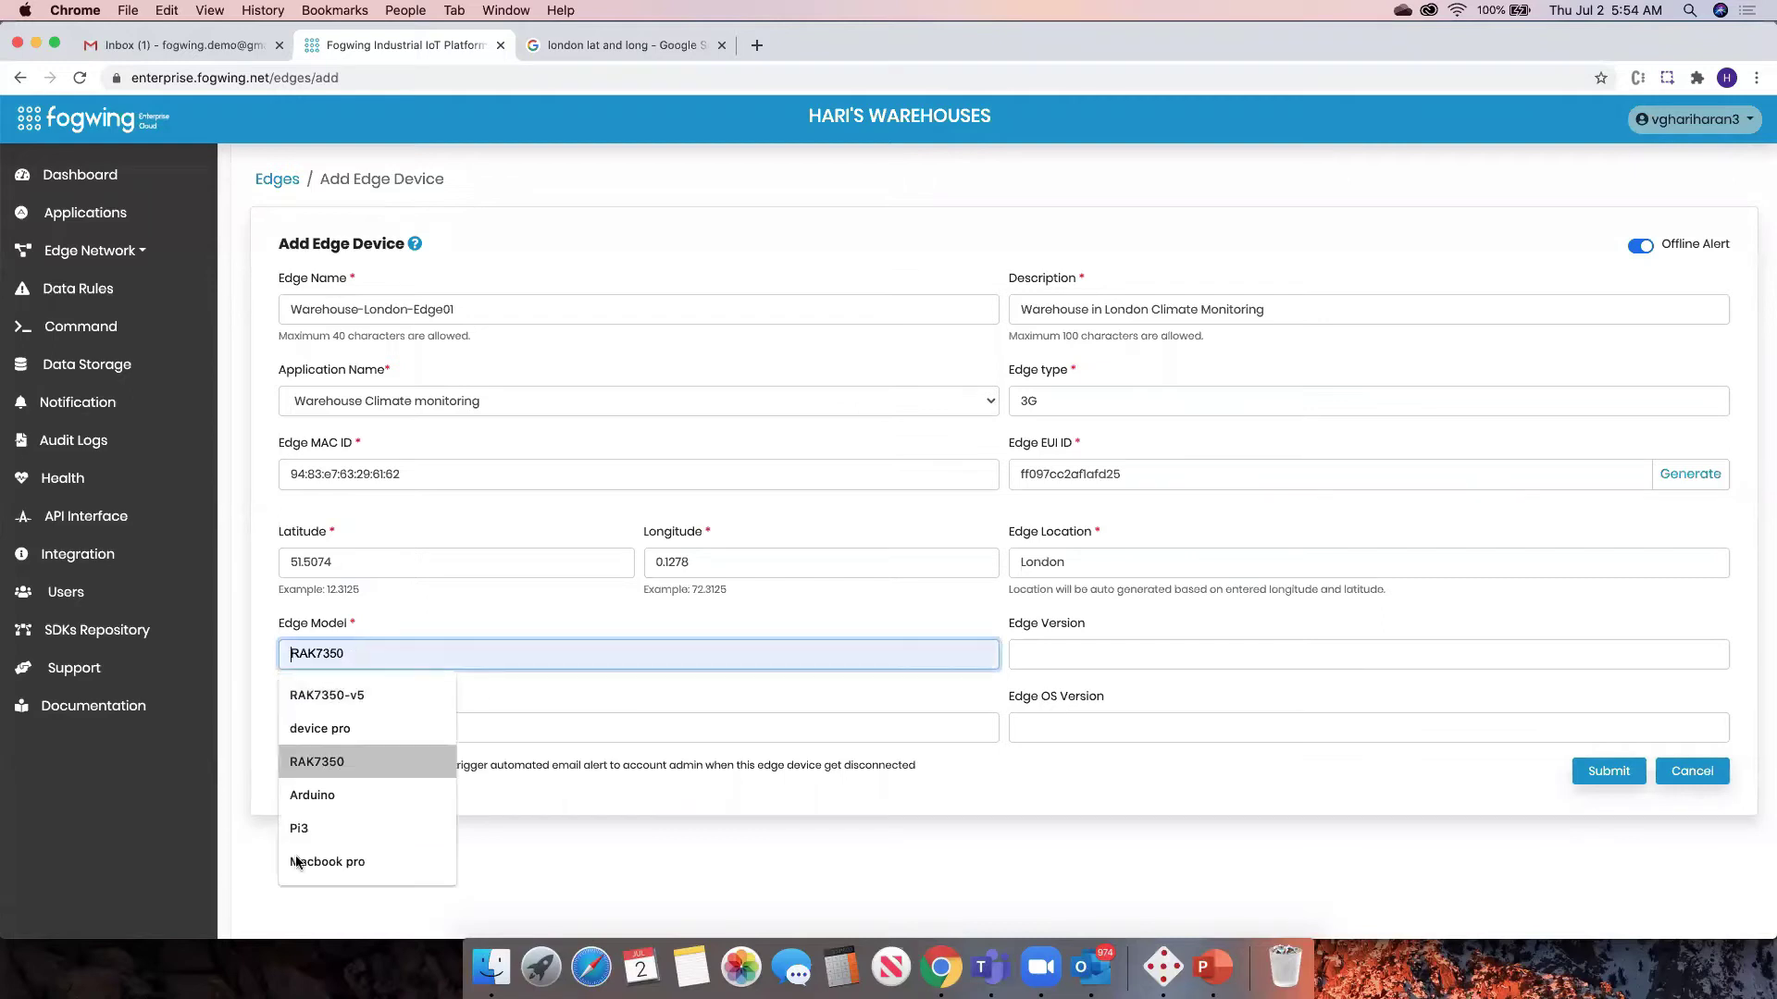
left_click(326, 796)
left_click(1018, 654)
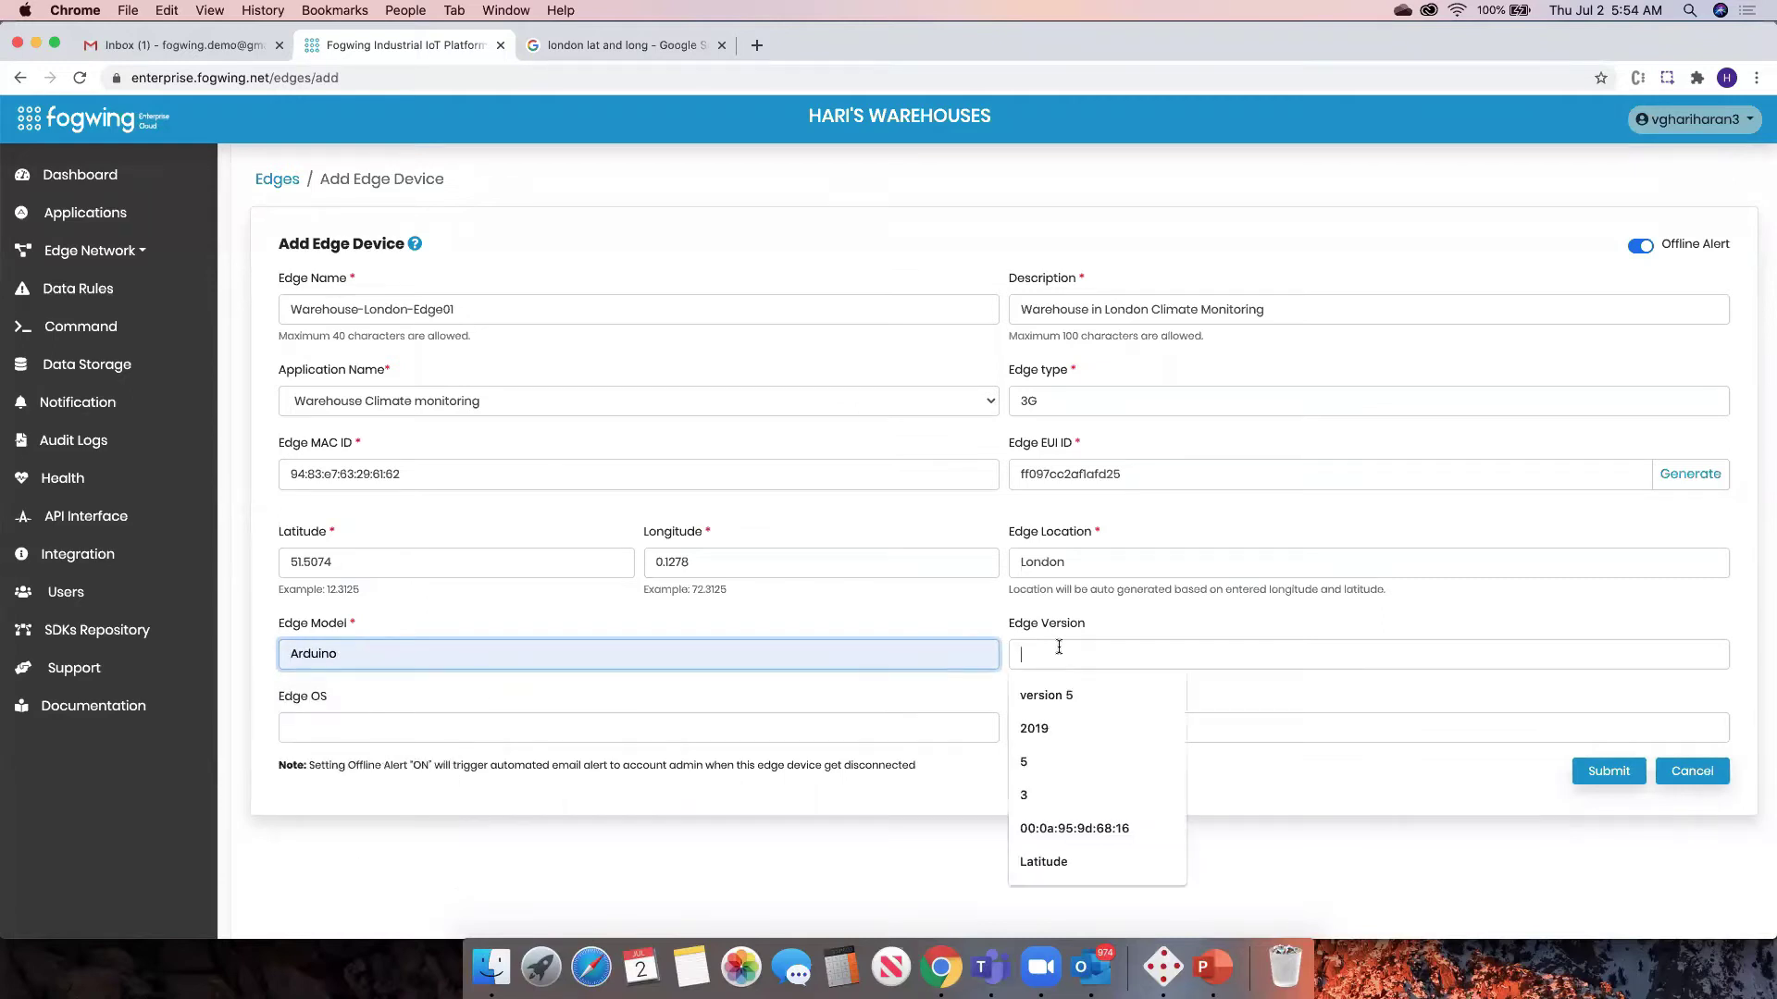
left_click(1029, 768)
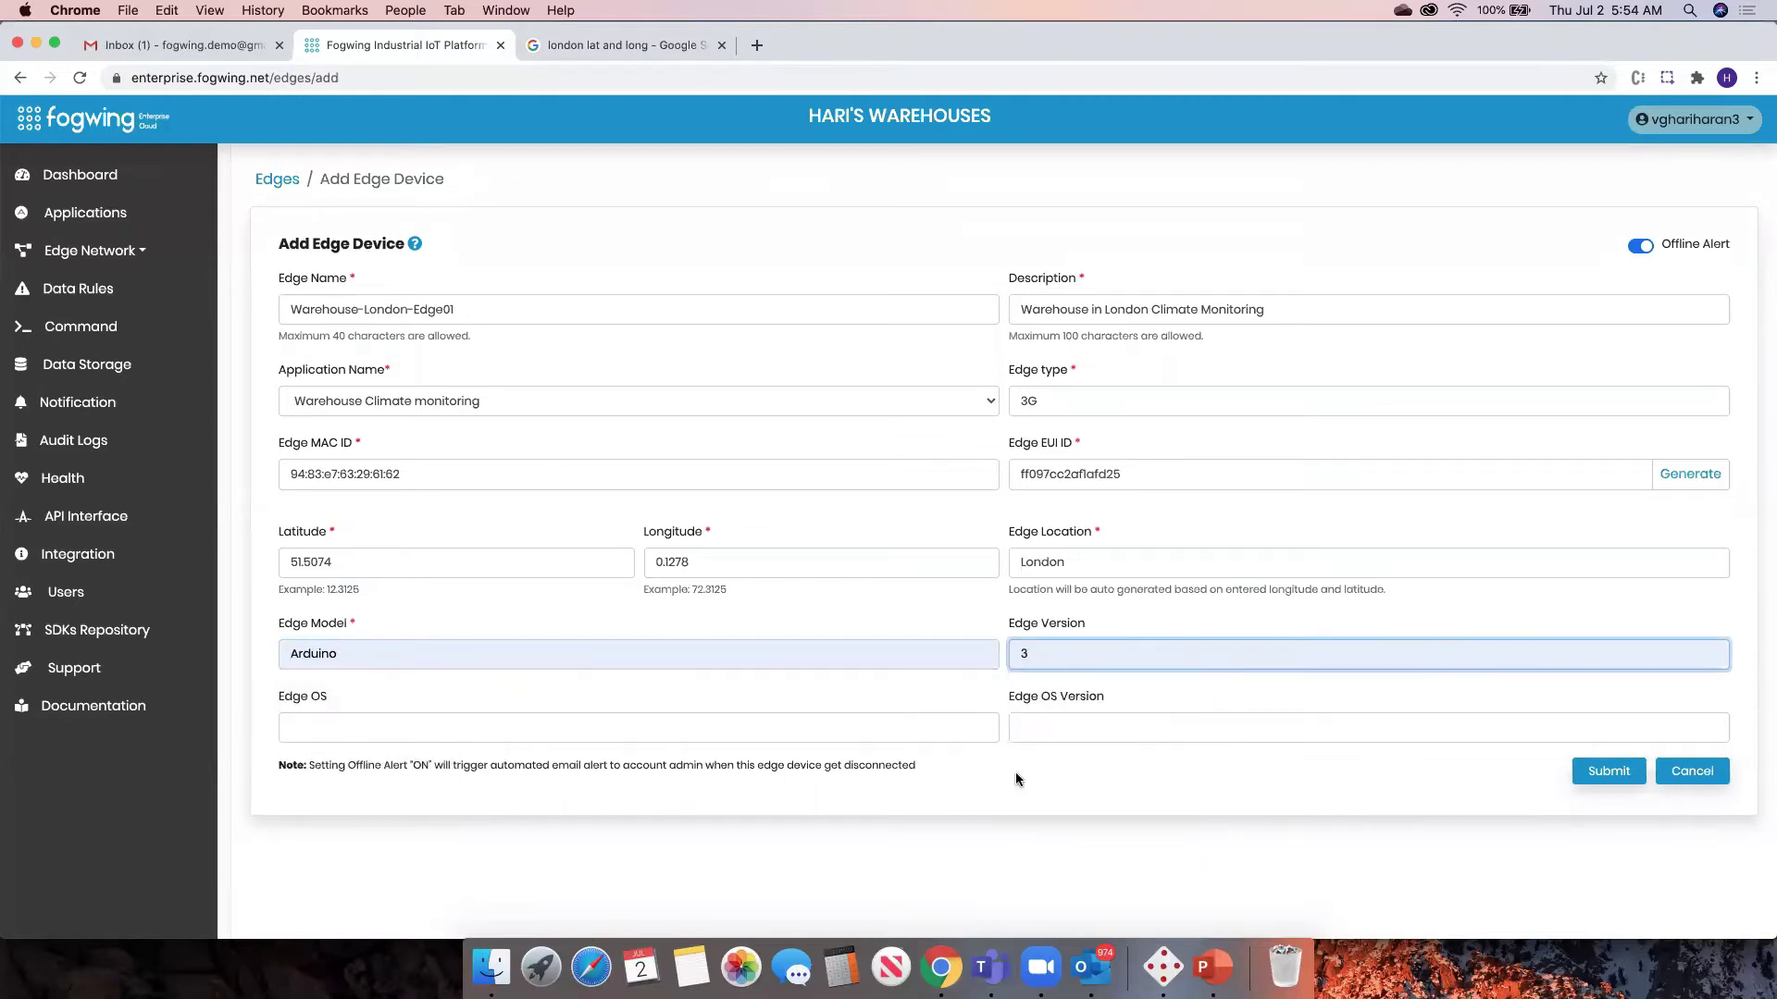
left_click(587, 727)
left_click(331, 902)
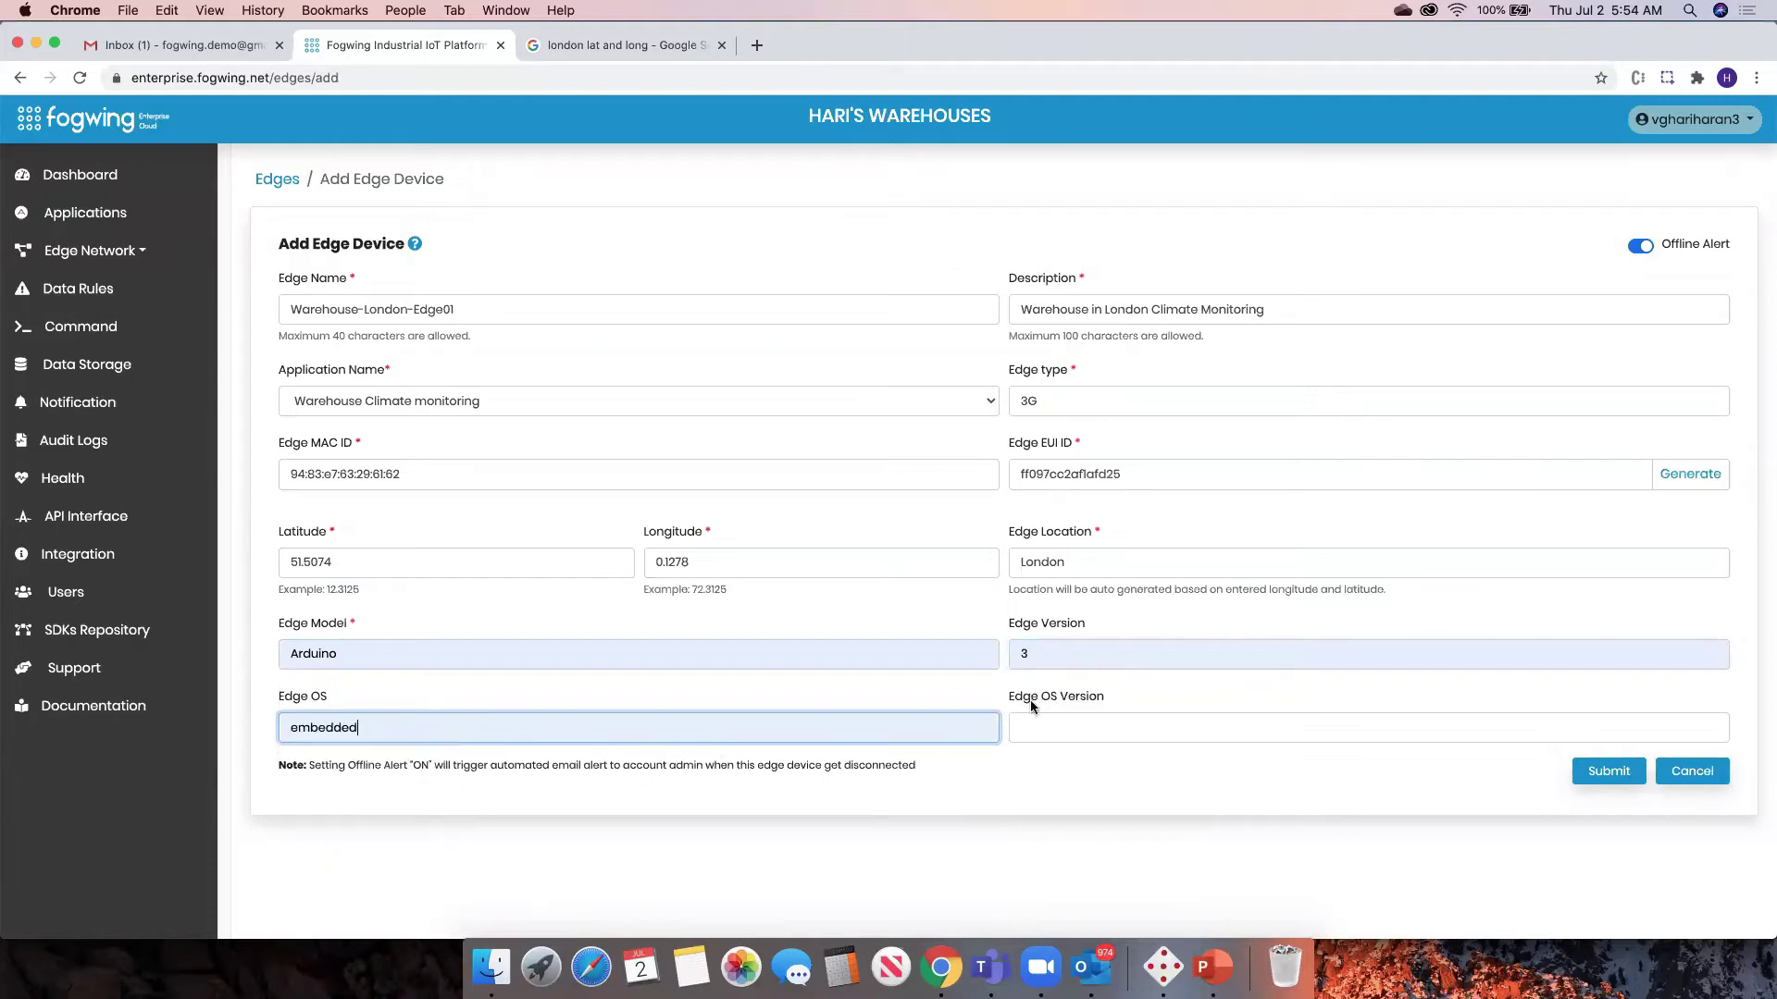
left_click(1064, 730)
left_click(1046, 801)
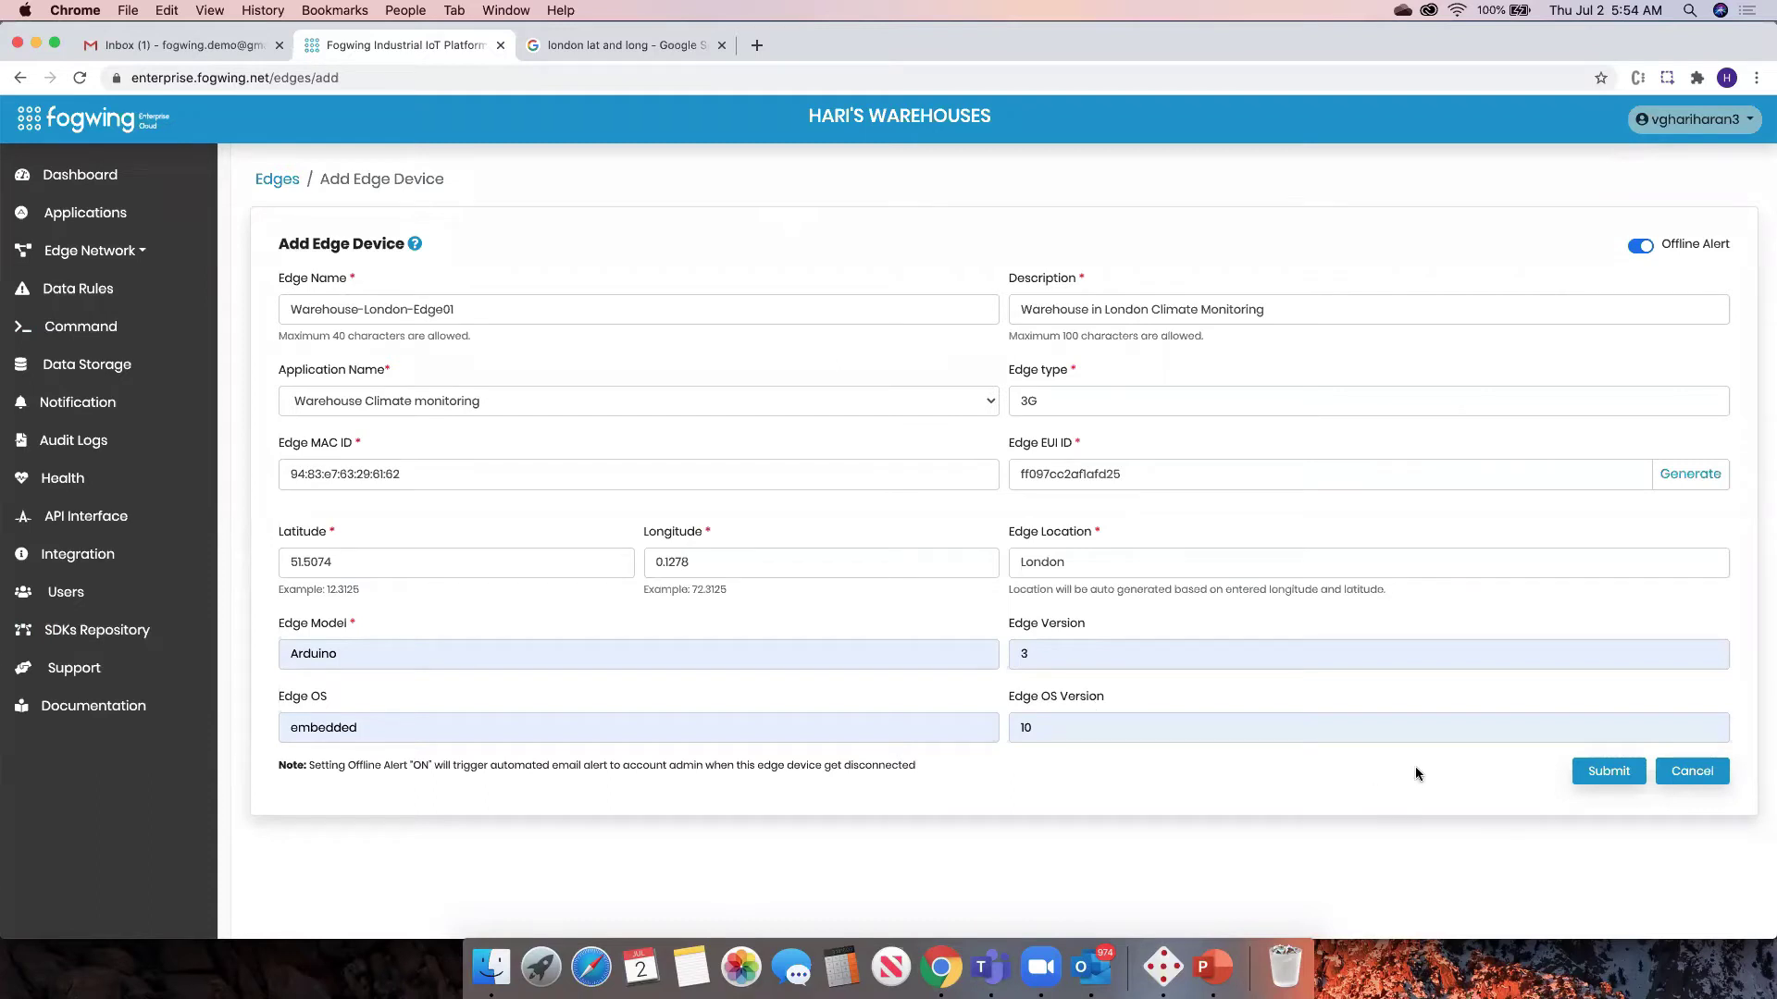
left_click(1602, 770)
Submit the Warehouse-London-Edge01 device, then go to the Dashboard from the sidebar.
left_click(1615, 776)
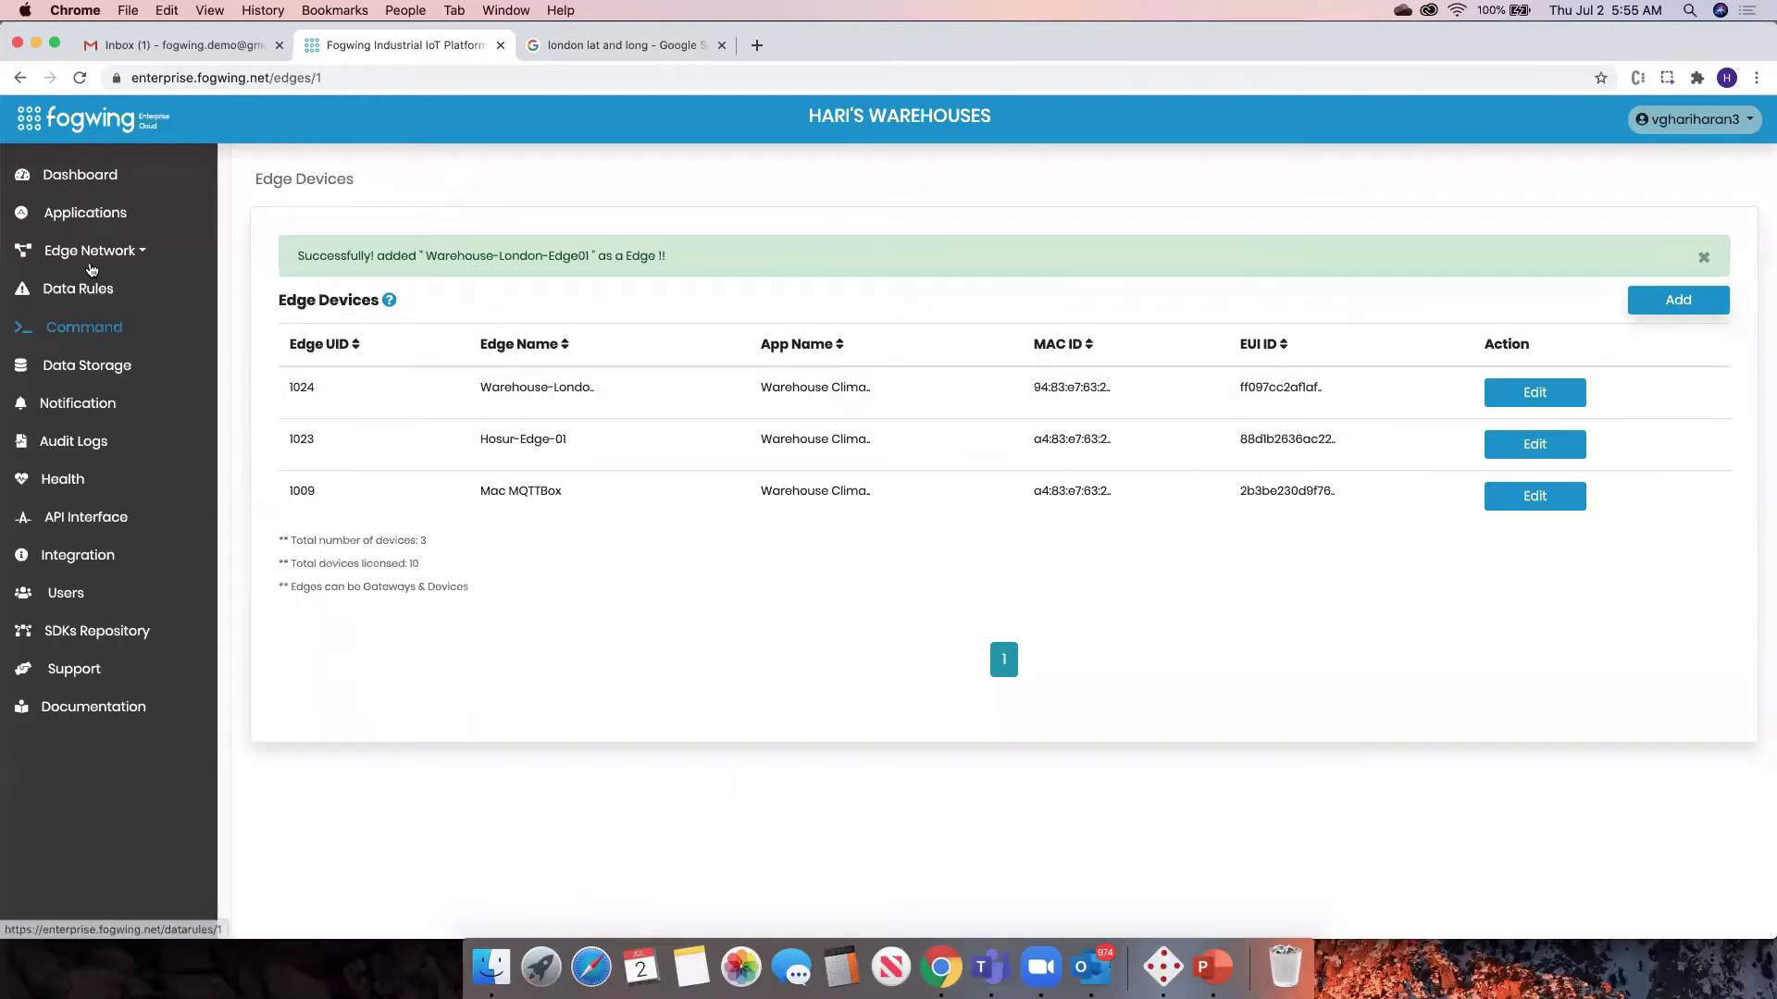
left_click(104, 253)
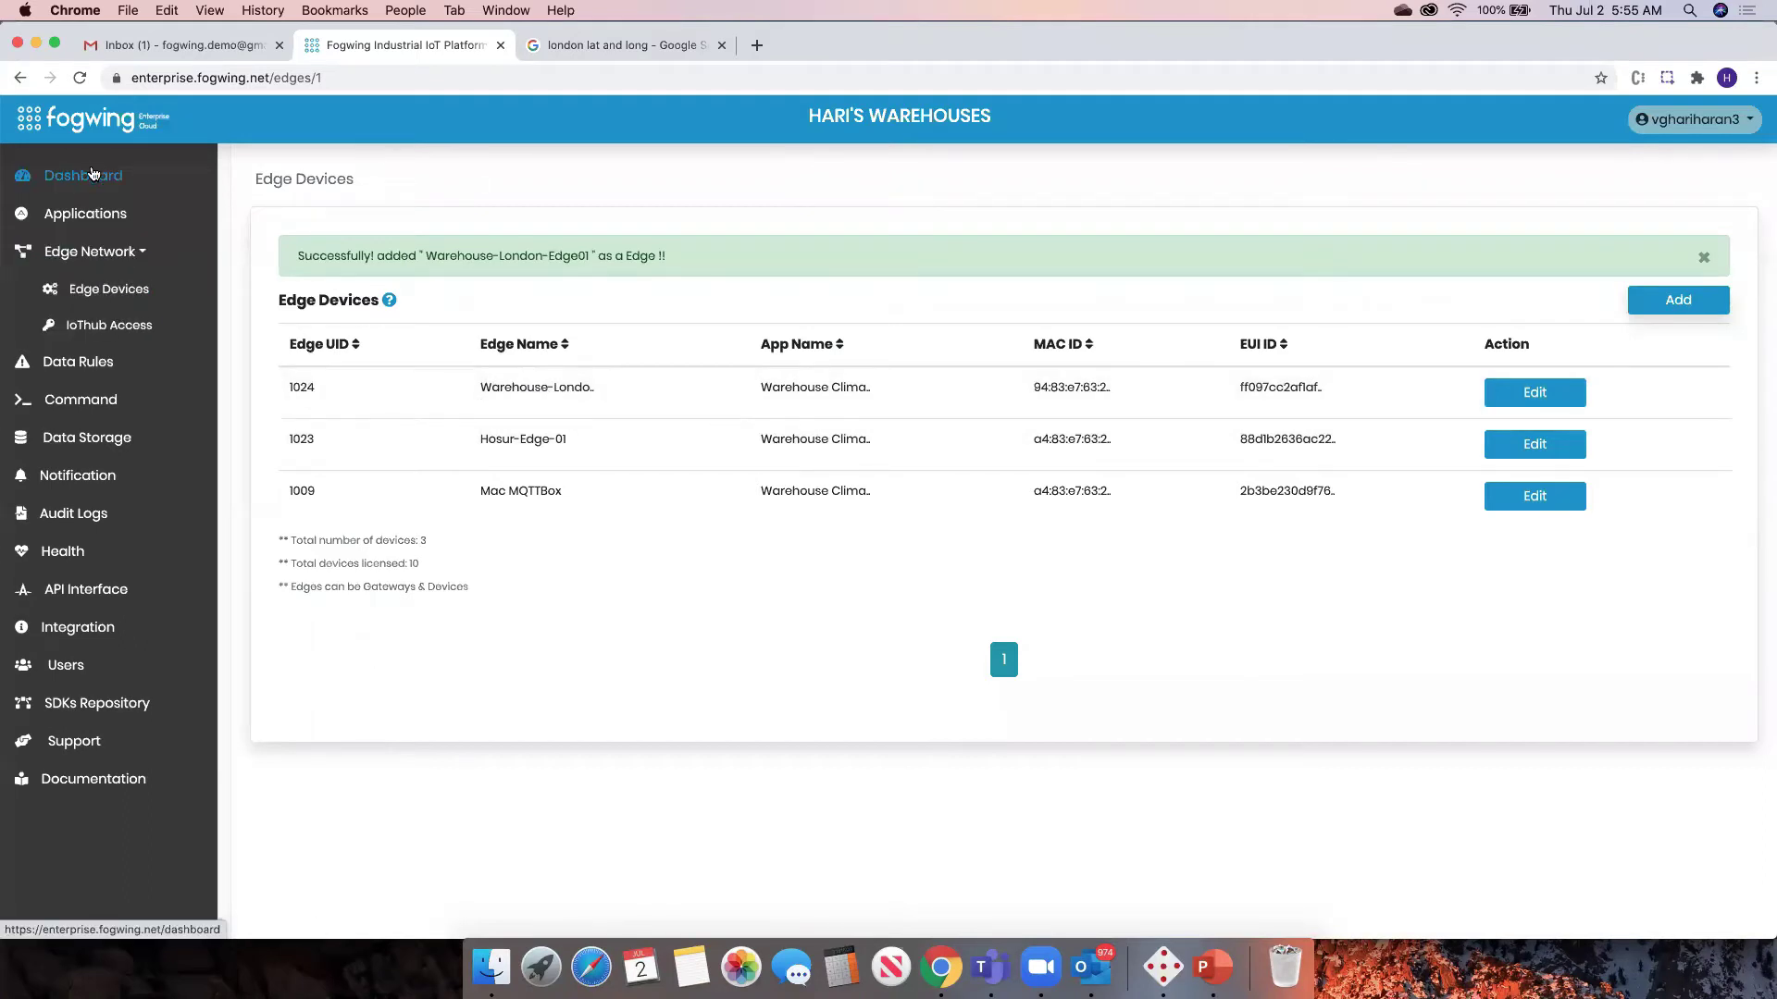
left_click(88, 183)
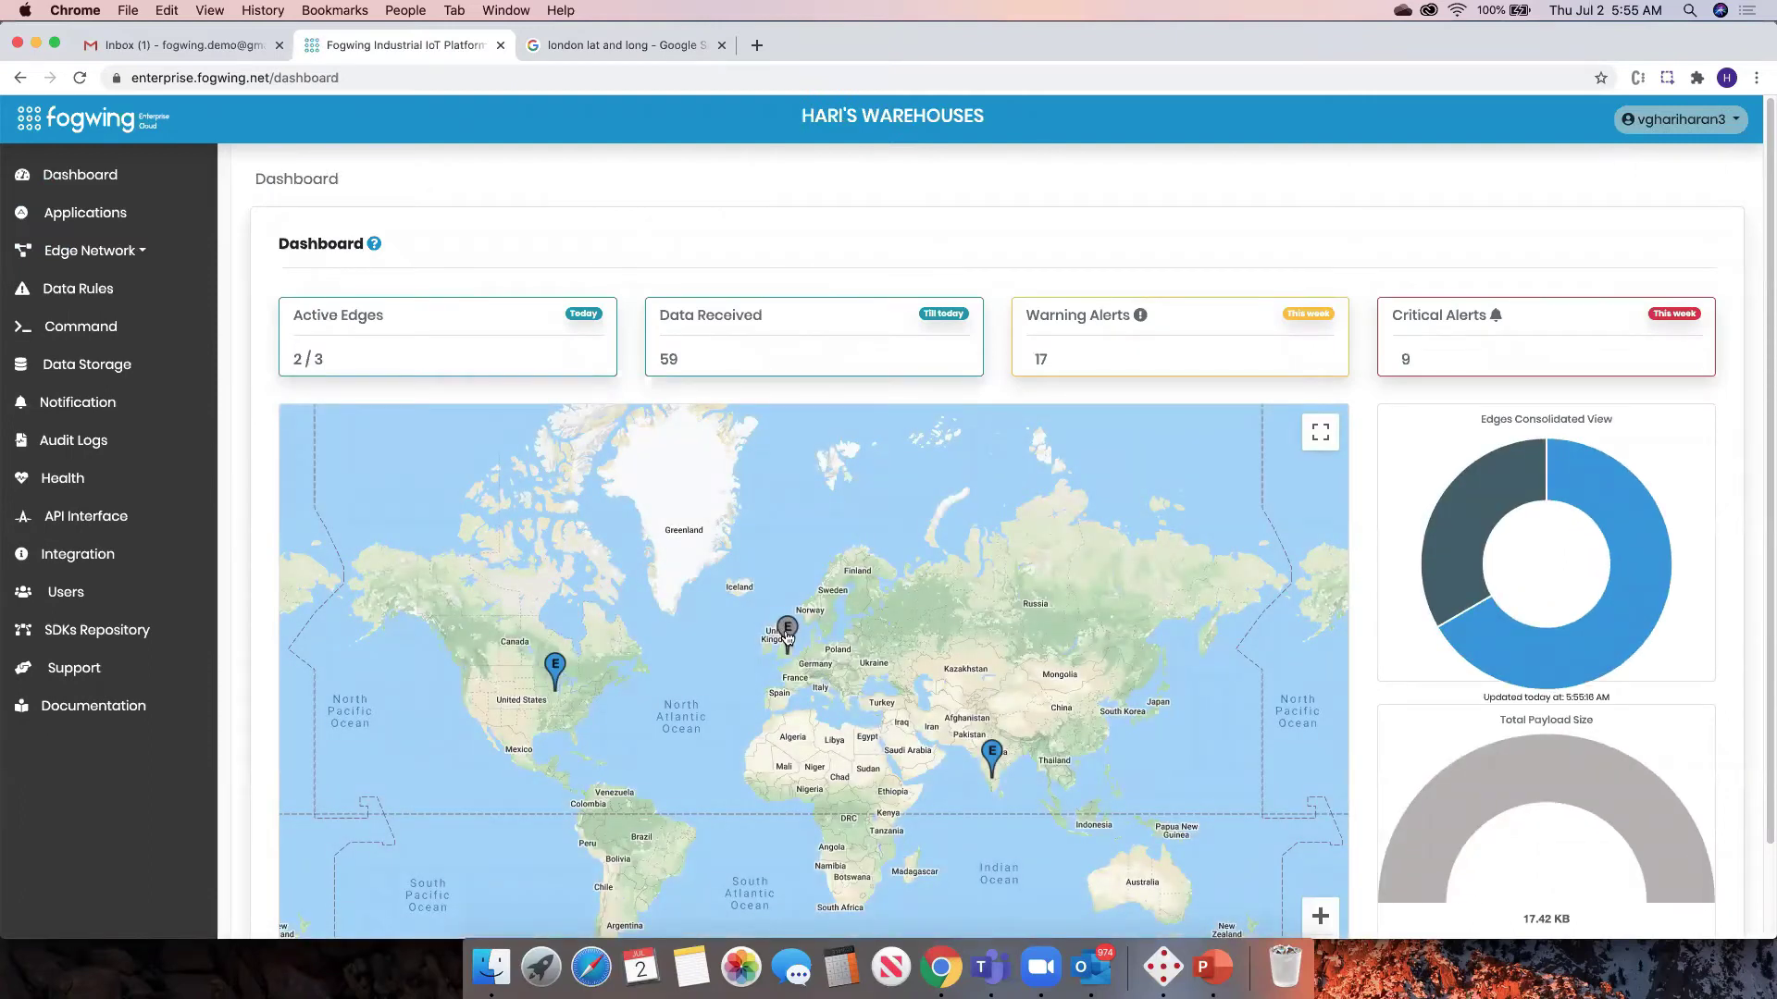
Highlight the dashboard's 3 total and 2 active edges, then open the IoThub Access list.
double_click(316, 358)
double_click(297, 358)
mouse_move(1436, 521)
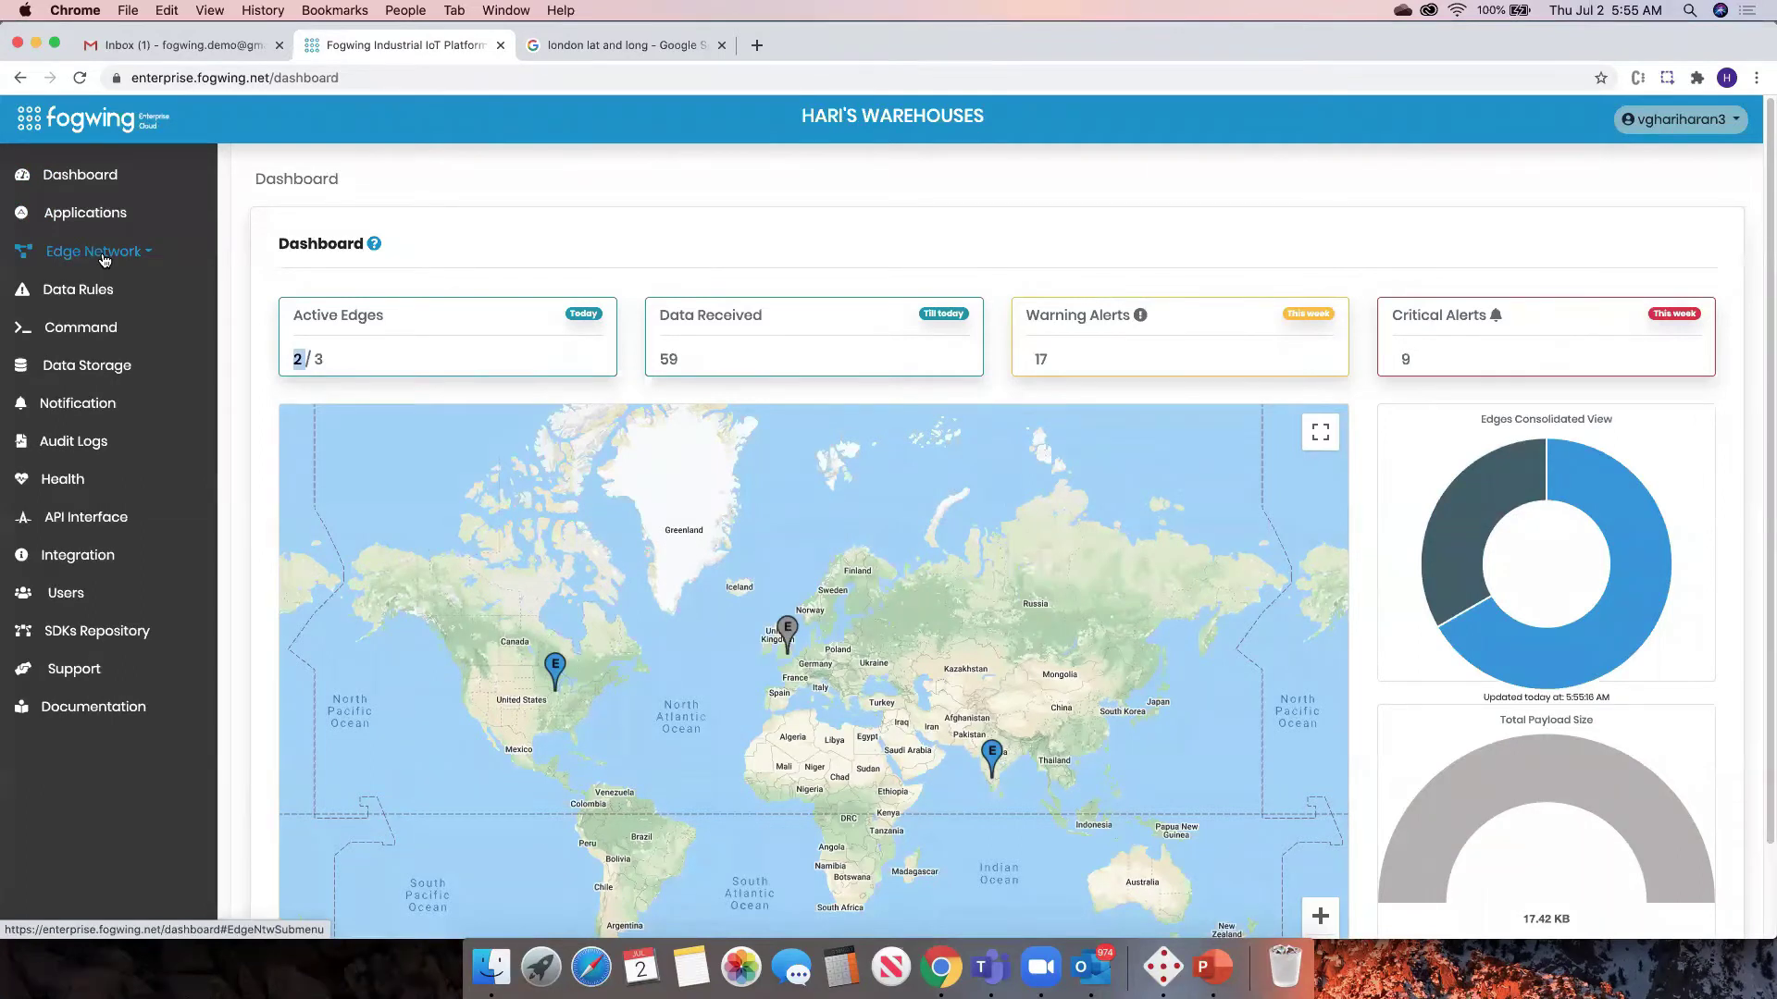
left_click(105, 258)
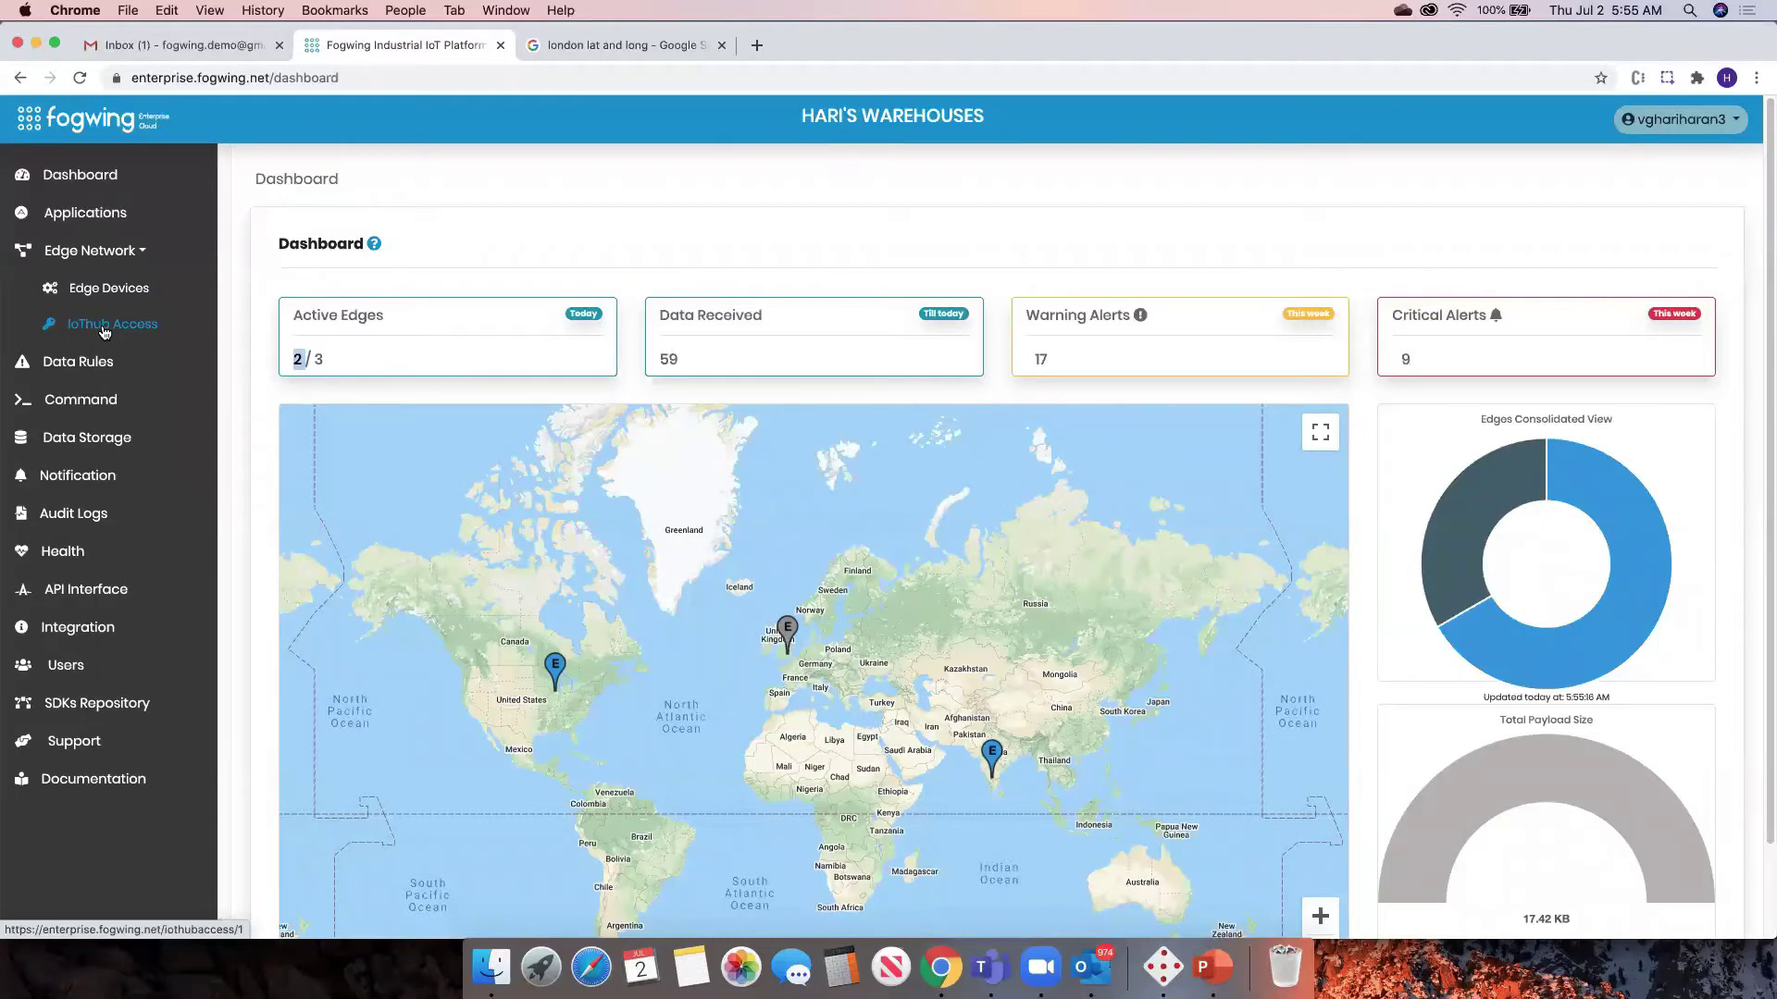
left_click(105, 325)
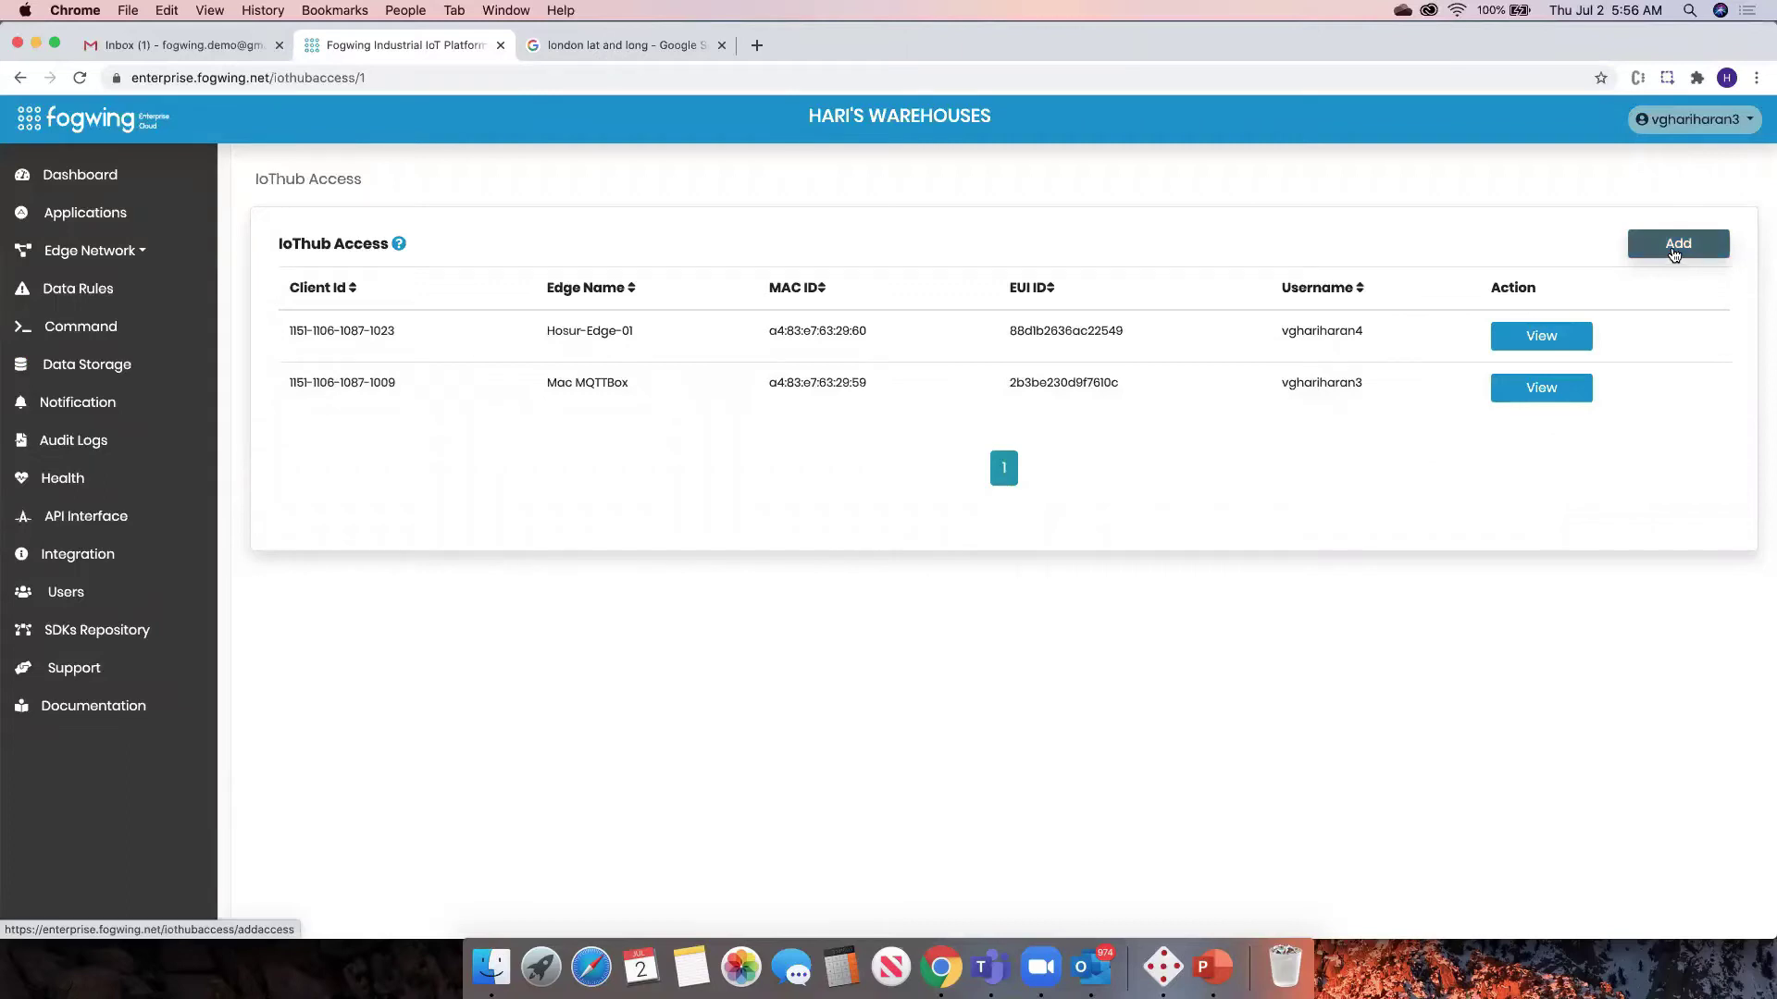
Open the Add IoThub Access form once the access table loads.
left_click(1679, 255)
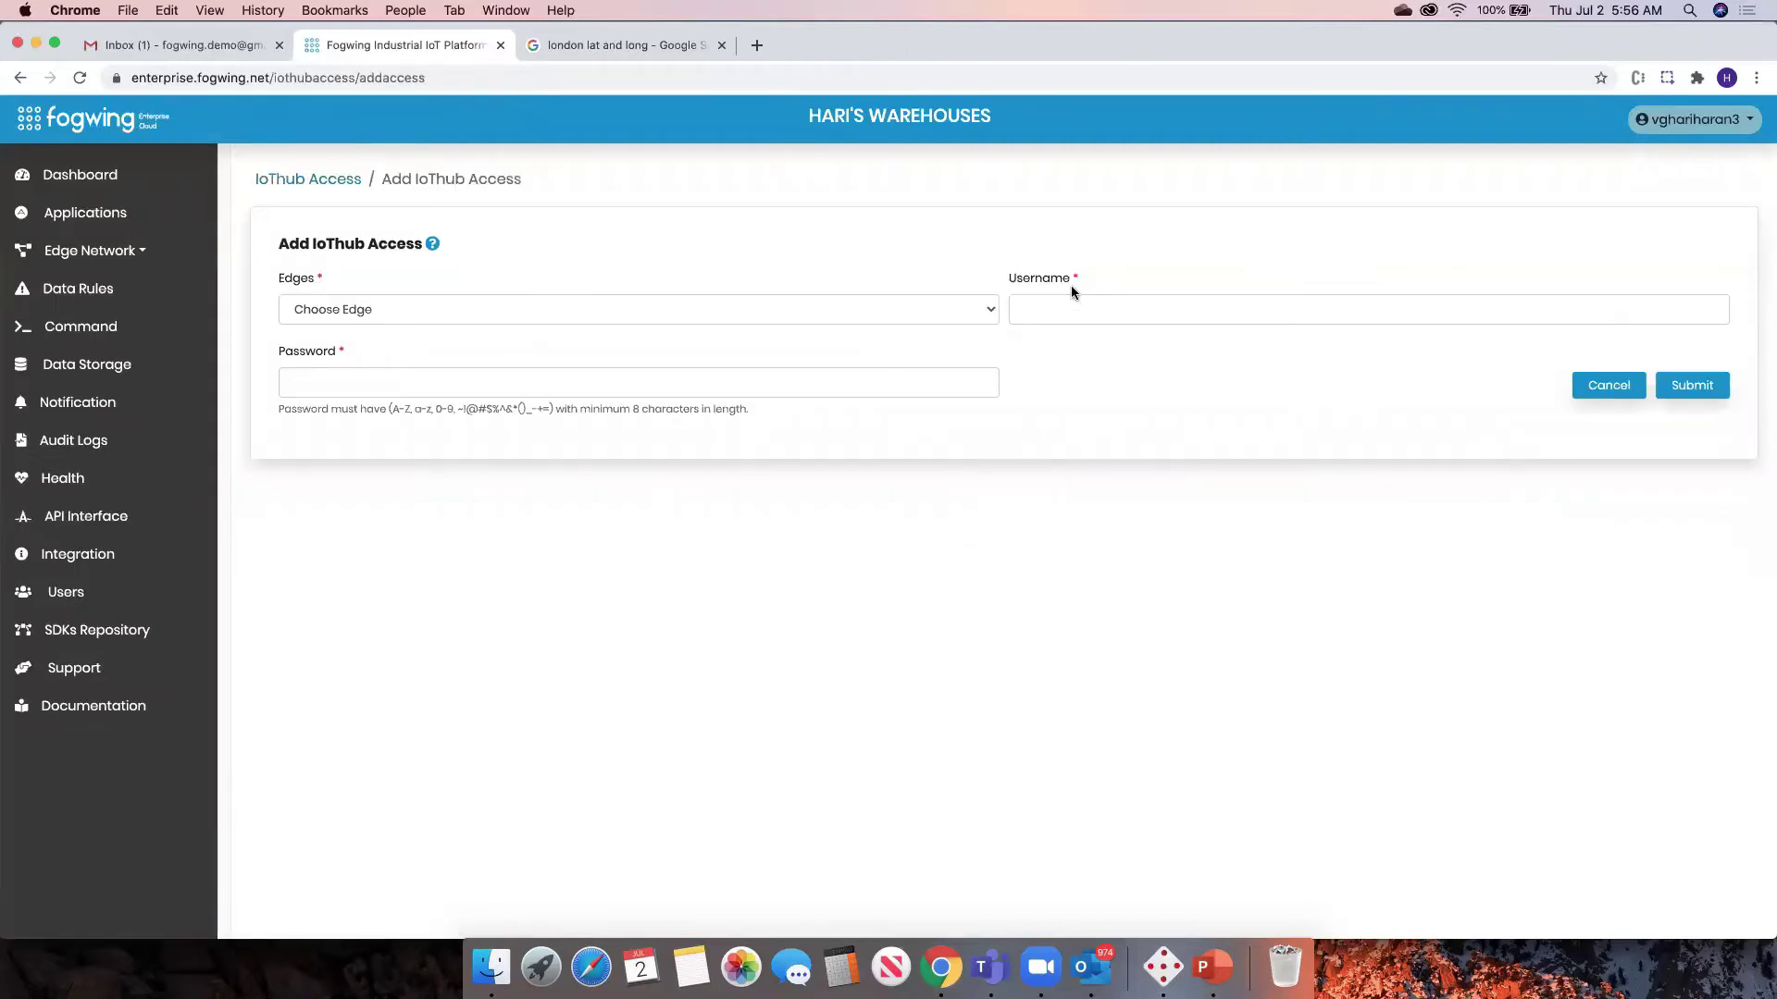
Select edge Warehouse-London-Edge01, autofill the username with its last digit changed to 5, and submit.
left_click(699, 306)
left_click(424, 309)
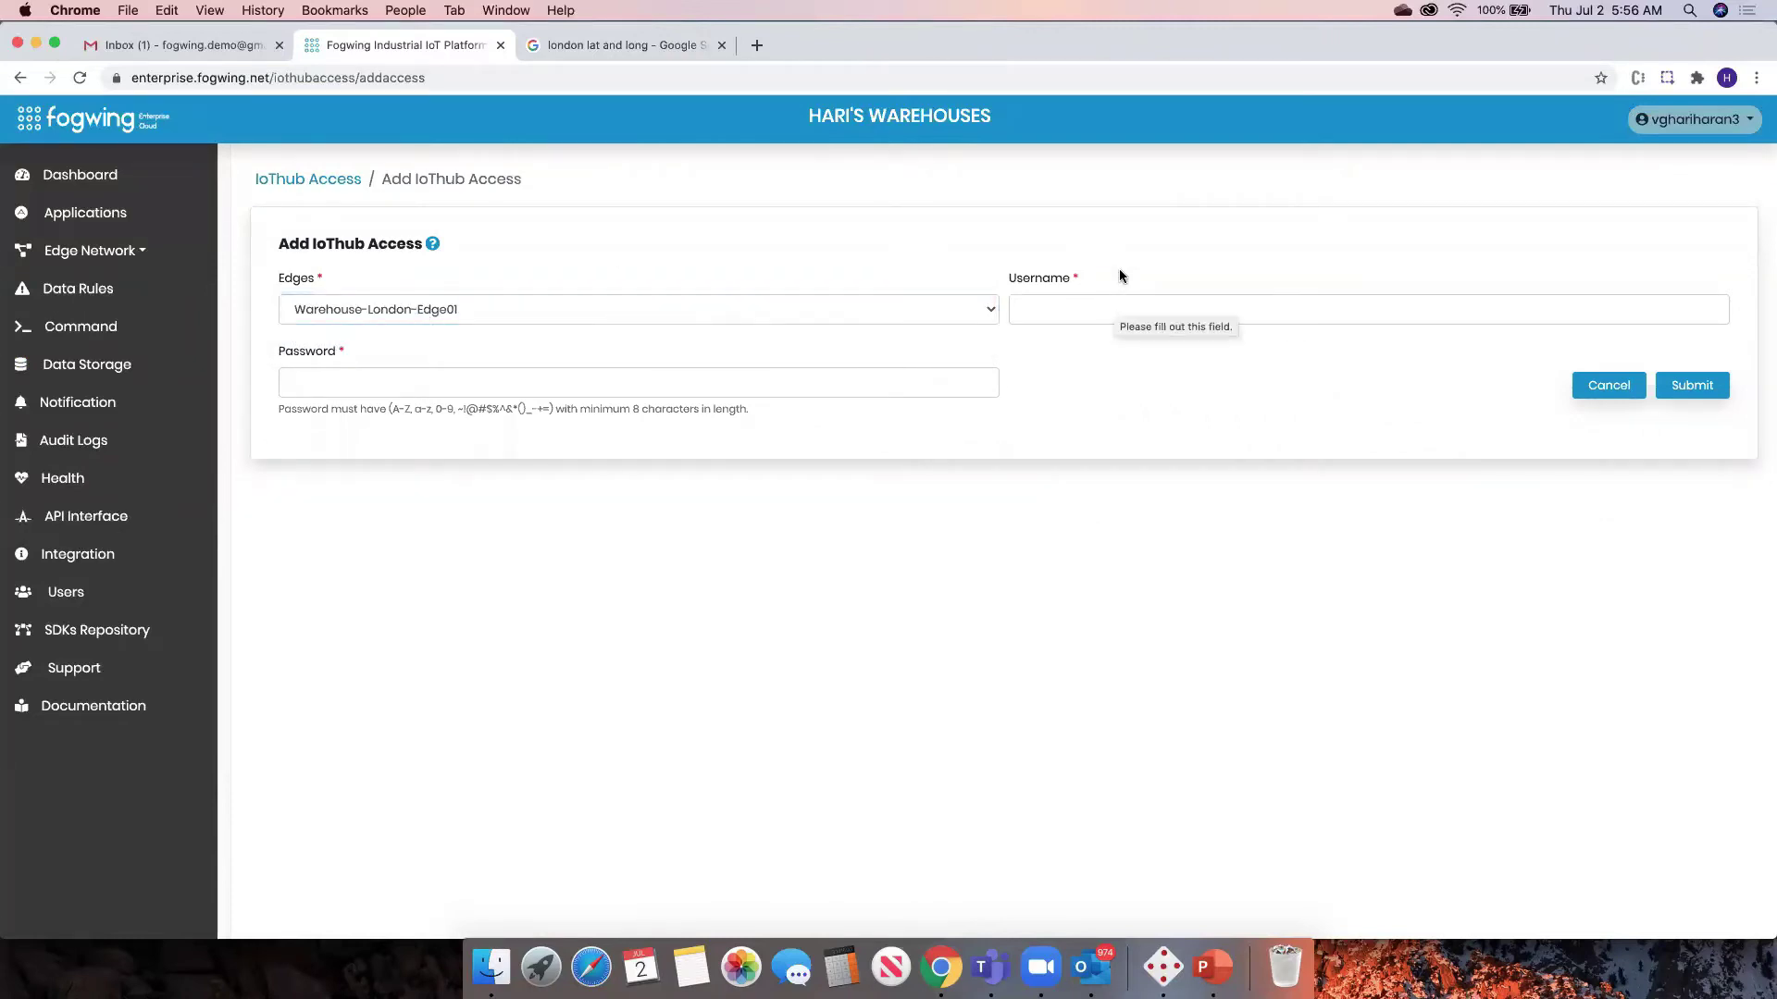
left_click(1099, 308)
left_click(1046, 516)
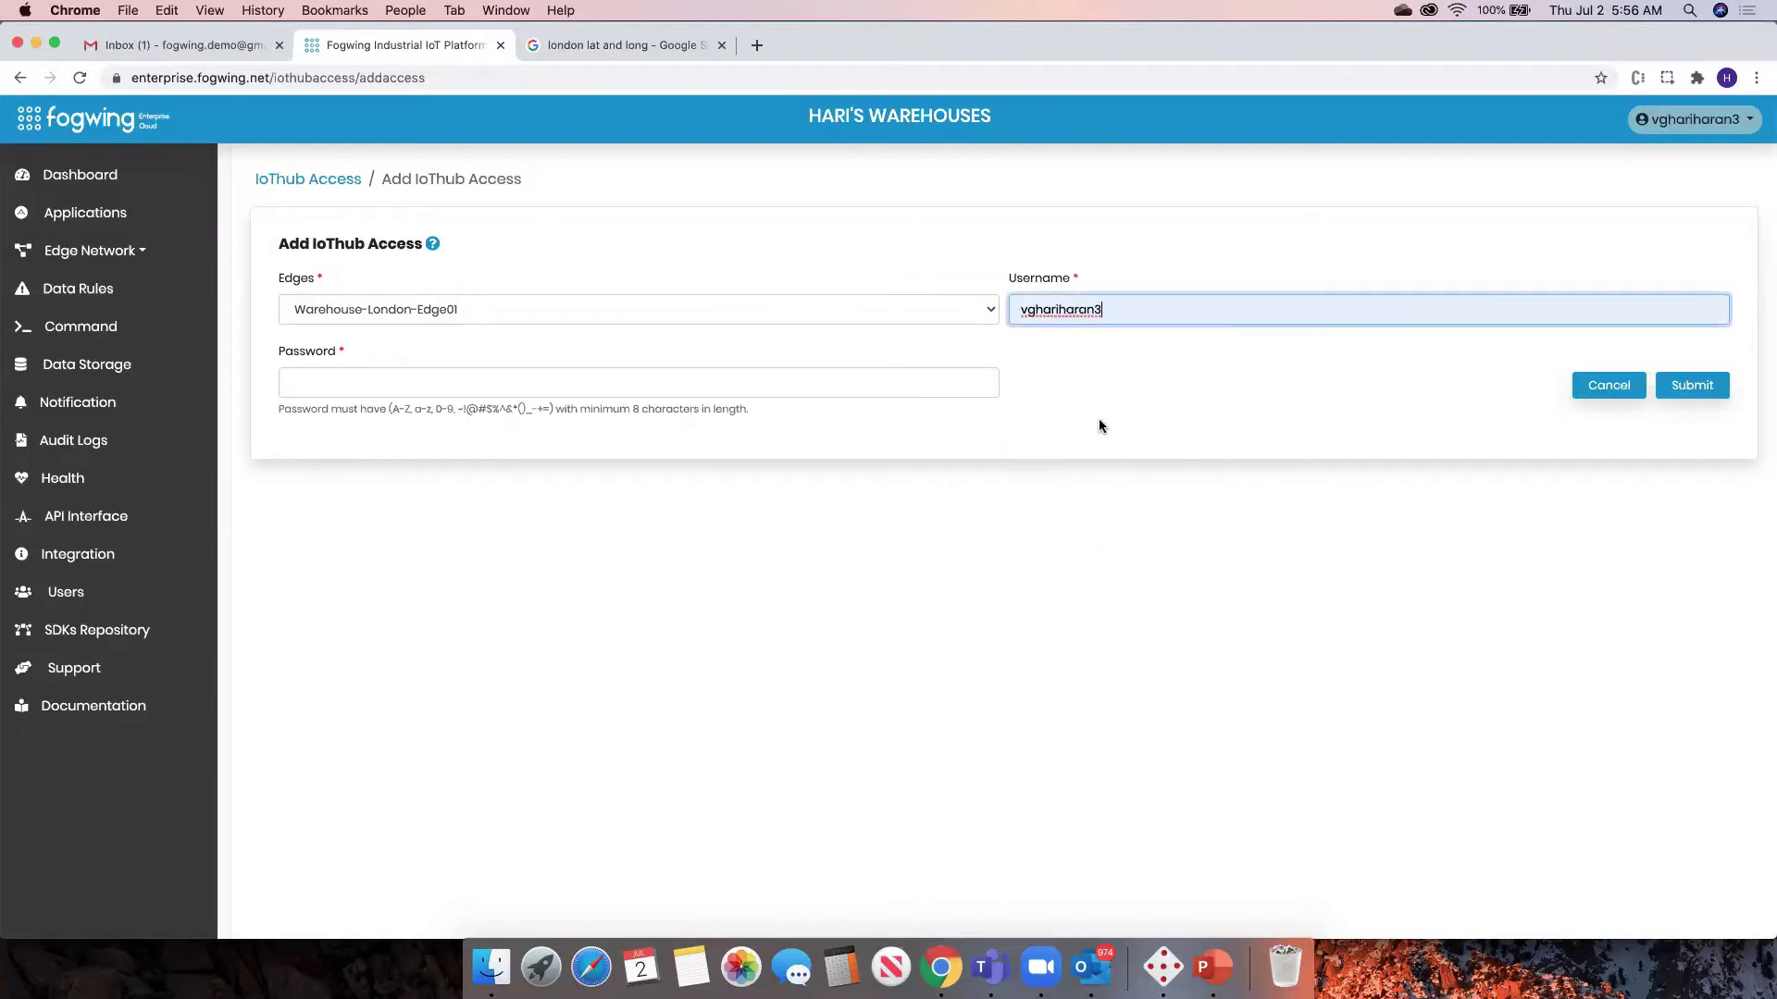
left_click(1146, 312)
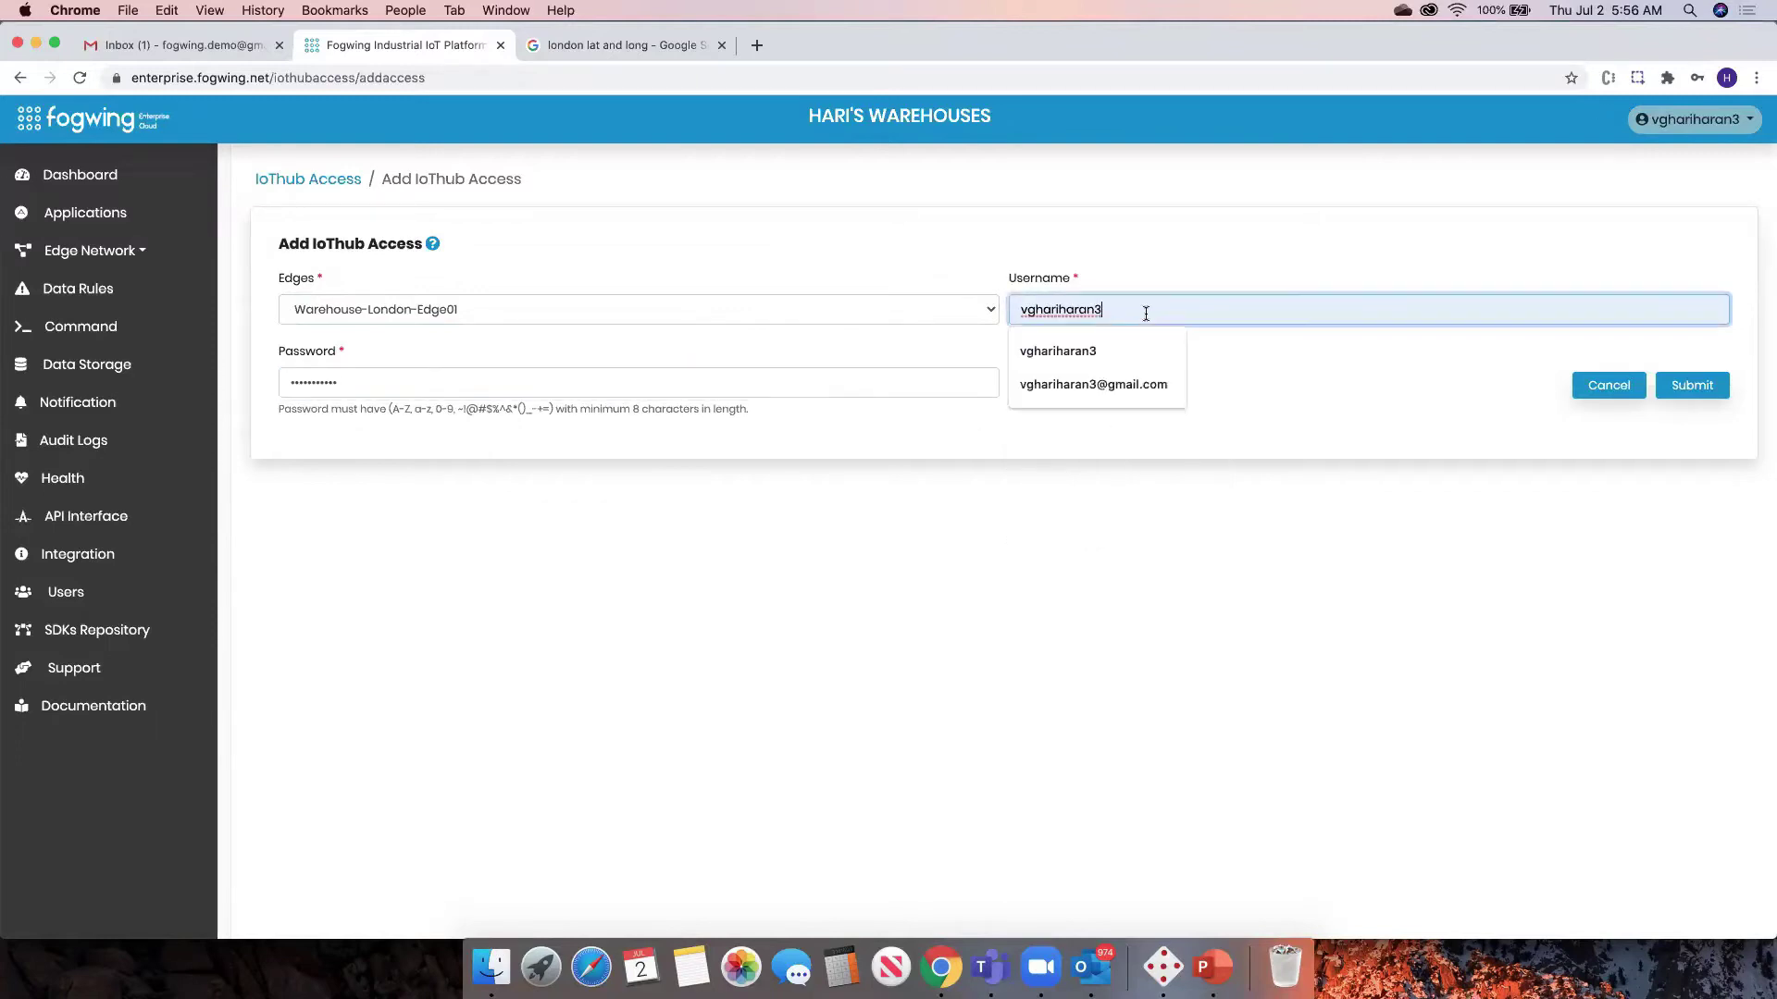
key("BackSpace")
type("5")
left_click(1207, 371)
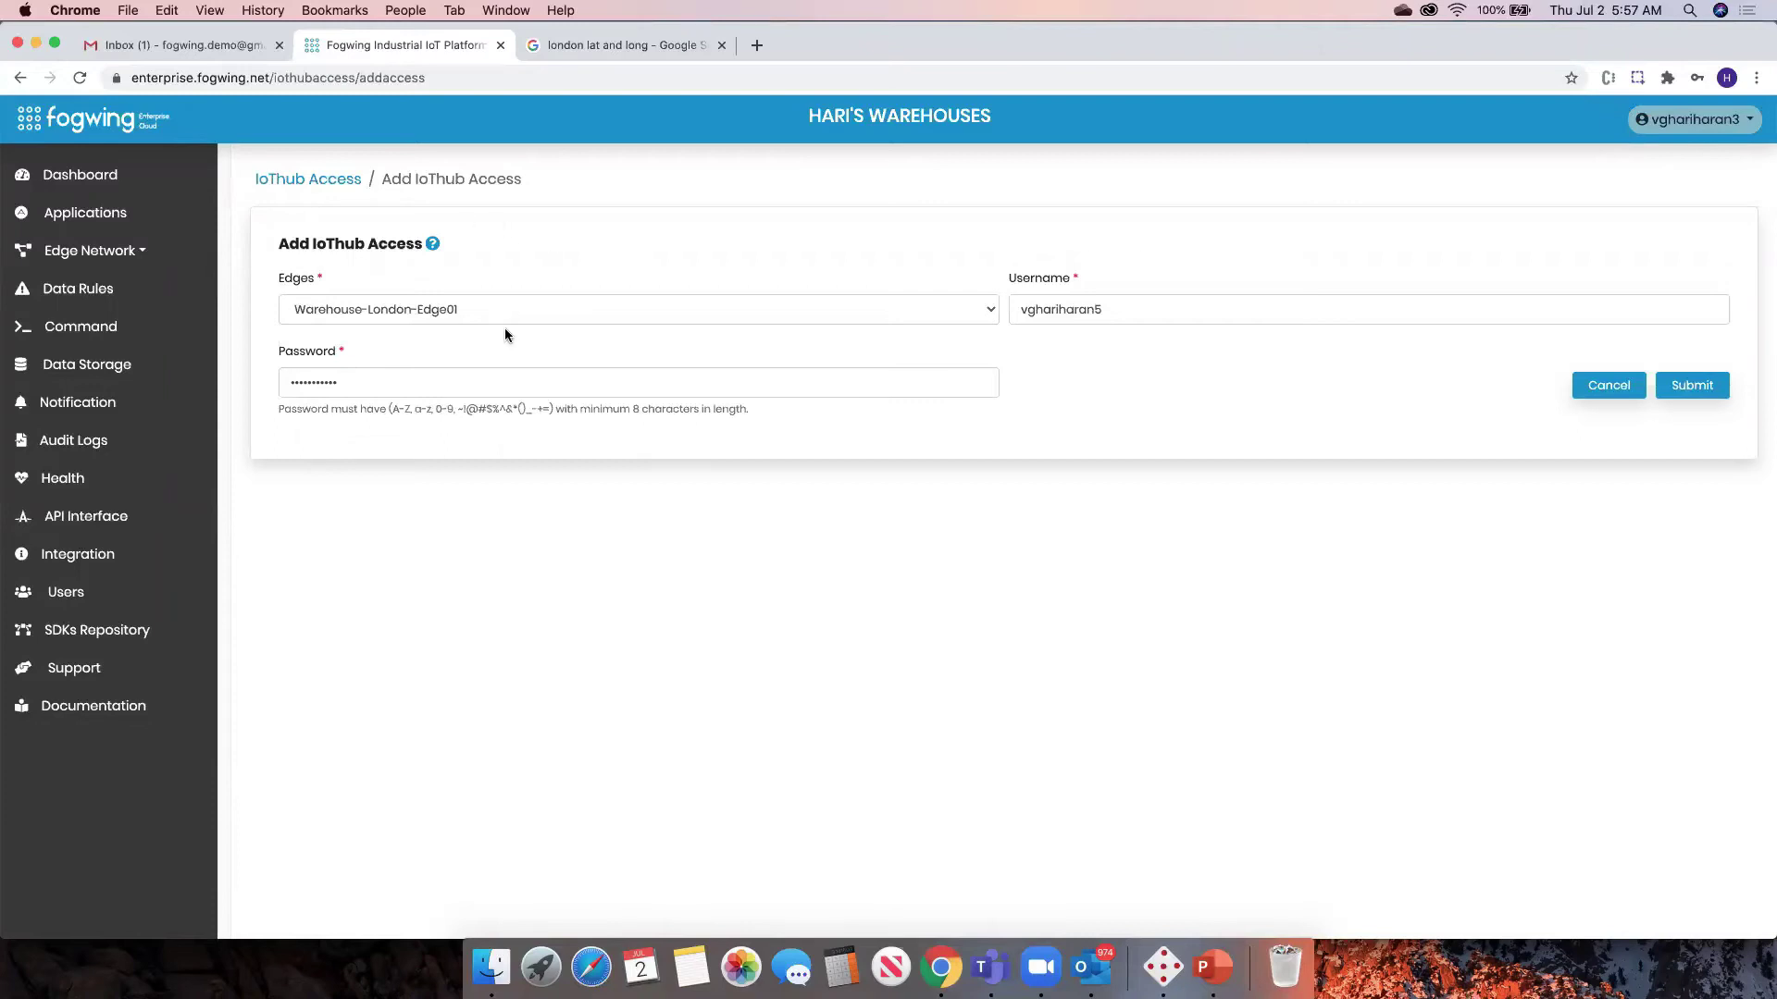
left_click(1698, 393)
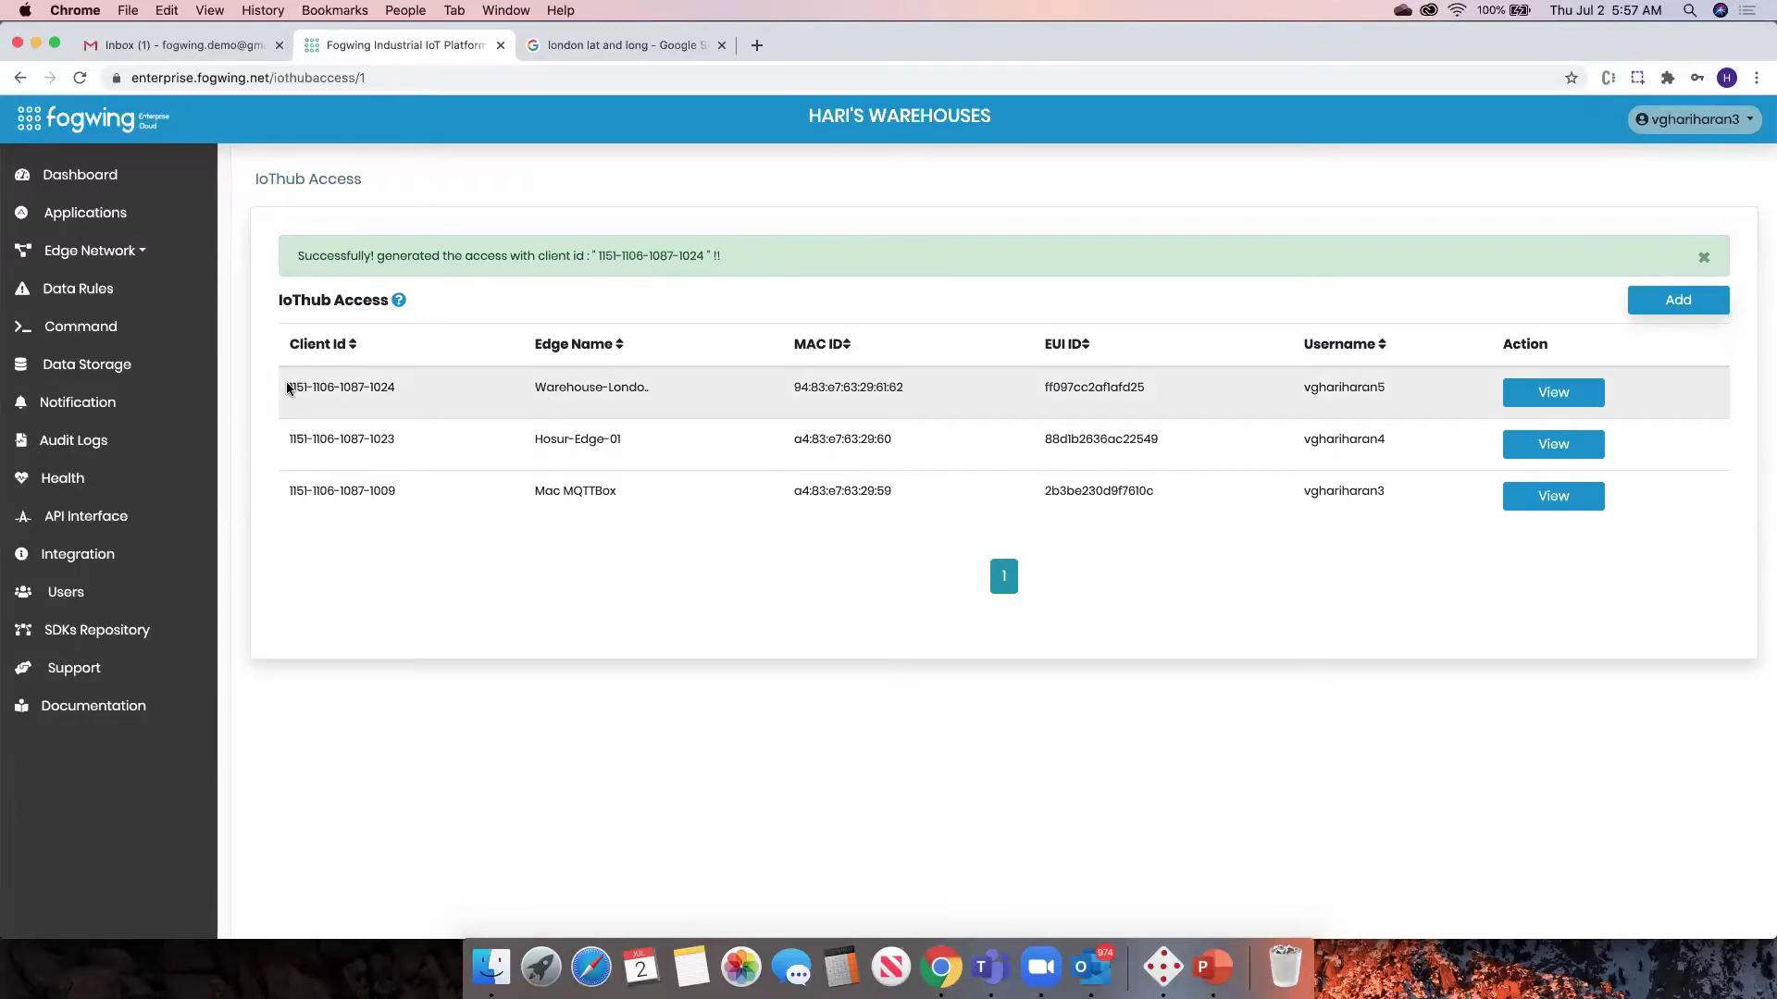
Highlight the newly generated Warehouse-London-Edge01 client ID in the IoThub Access list.
left_click_drag(288, 388, 397, 386)
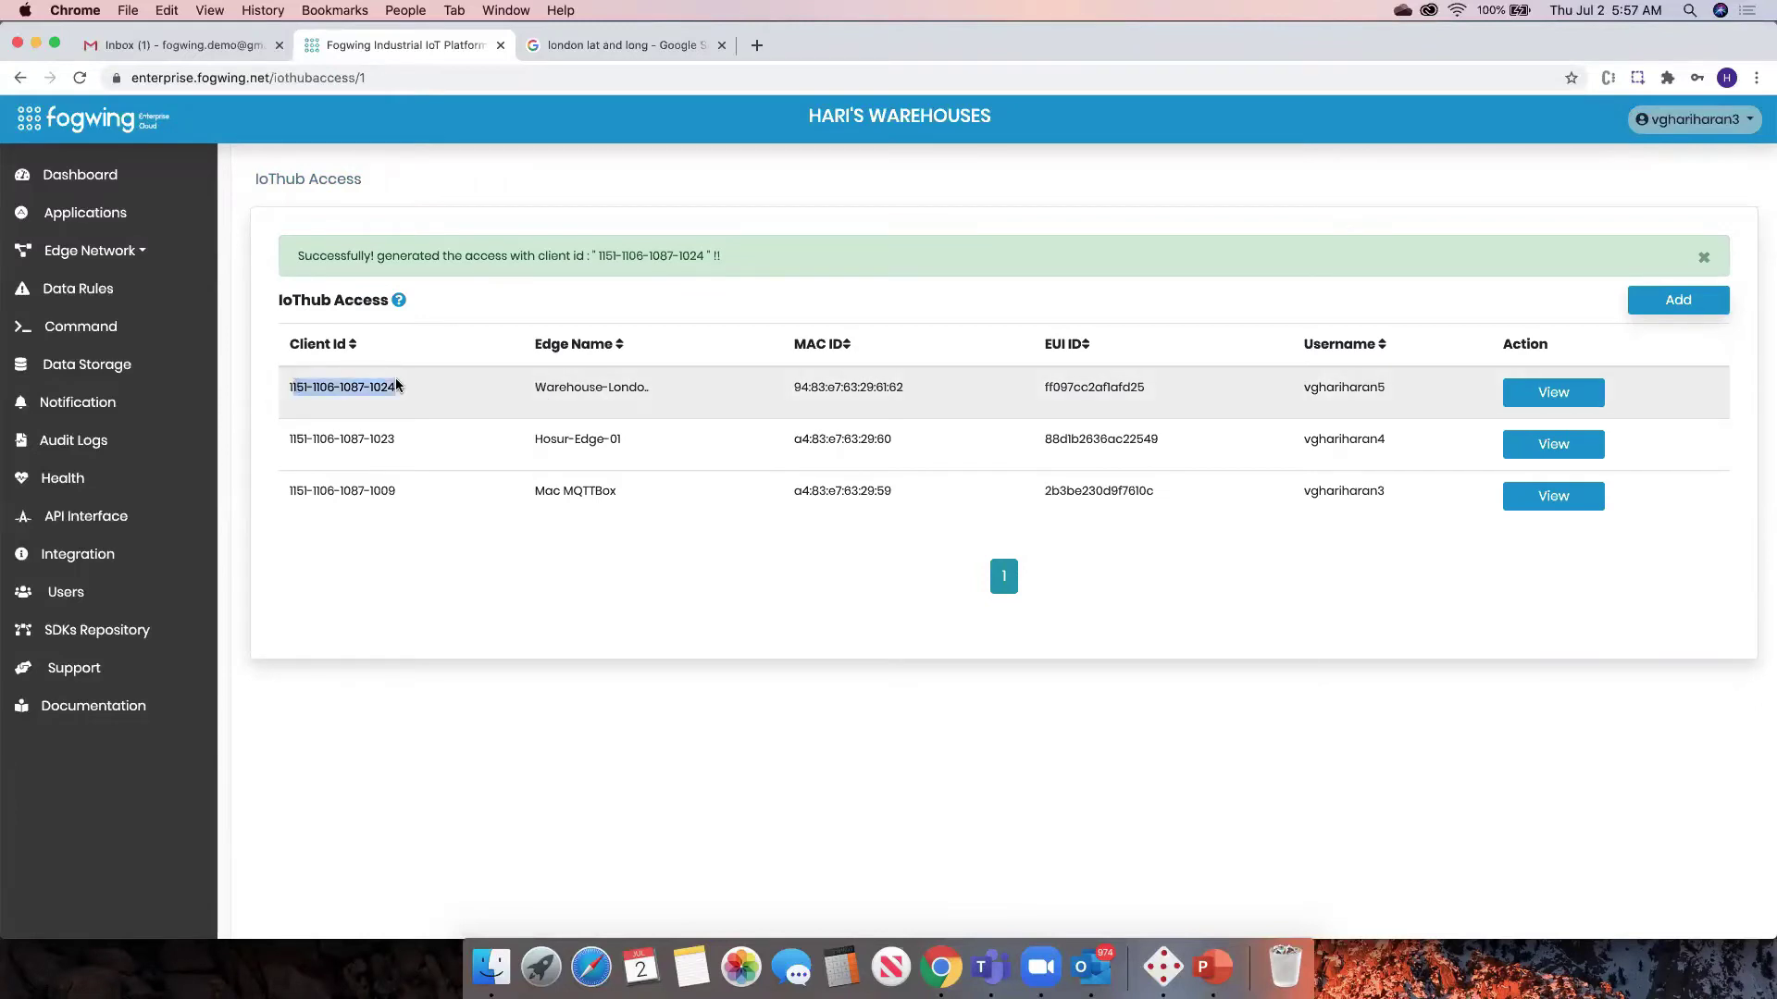
left_click(331, 390)
left_click_drag(289, 388, 422, 396)
left_click(519, 559)
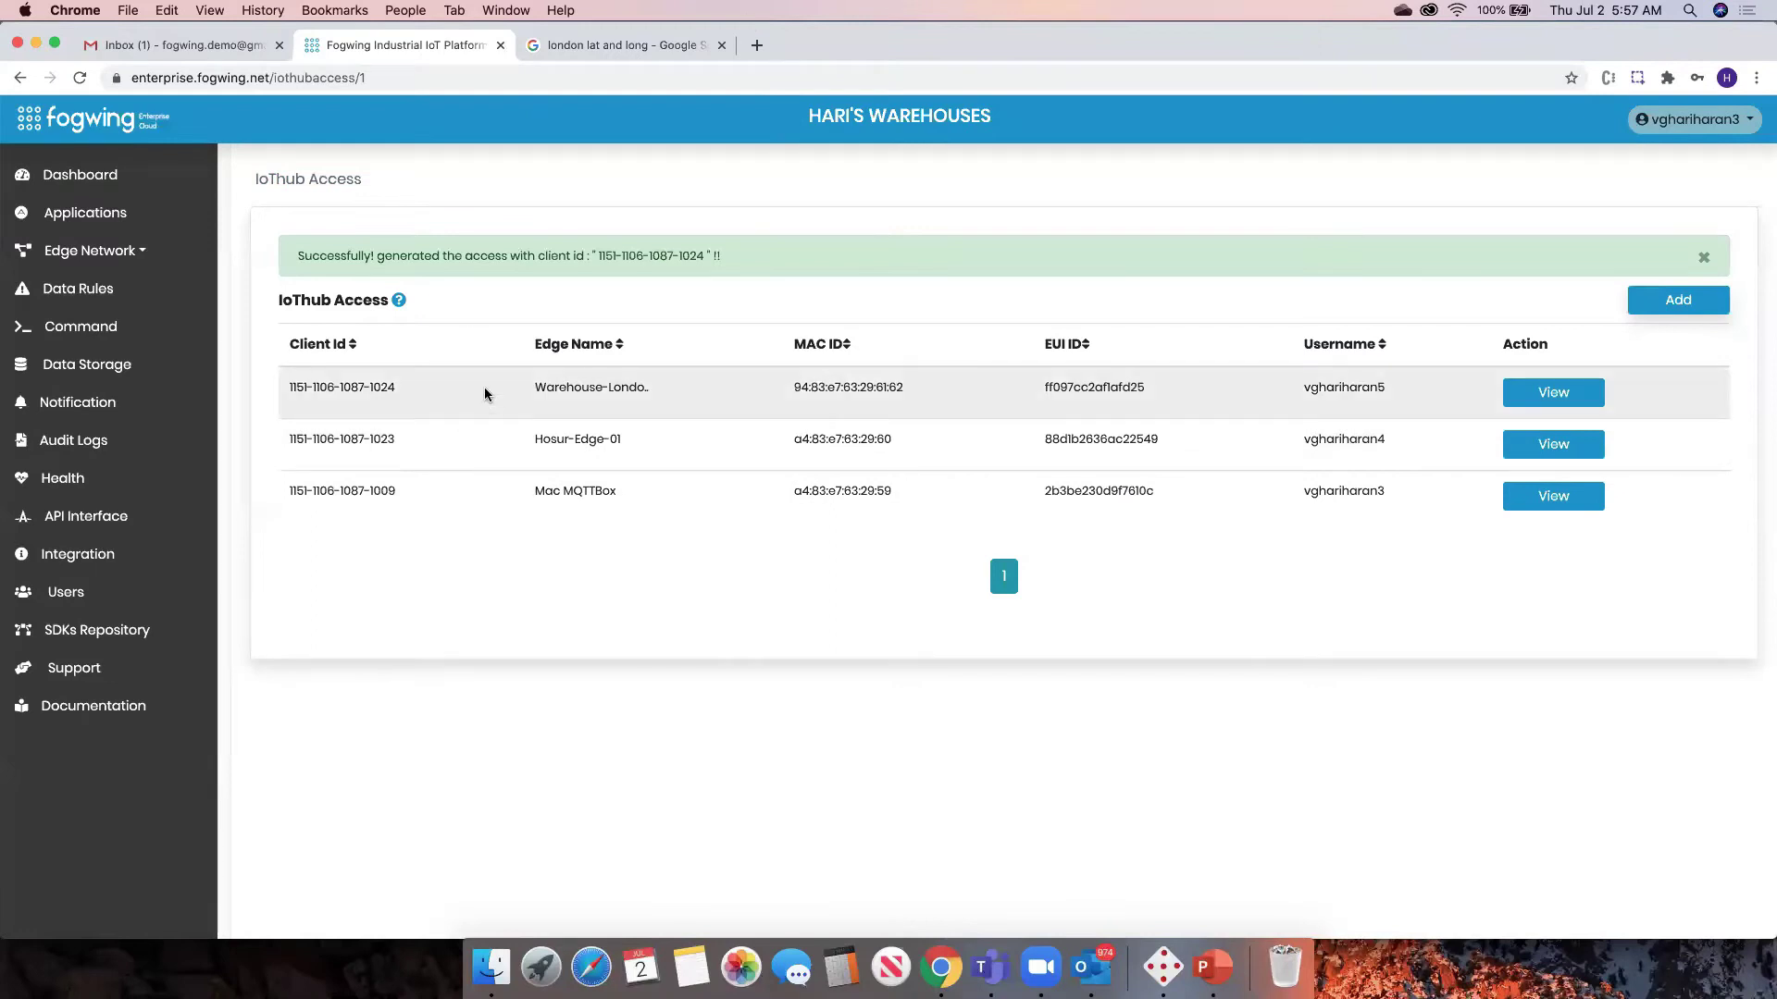
Glance at the Gmail inbox and Google search tabs, then return to the IoThub Access list.
left_click(125, 53)
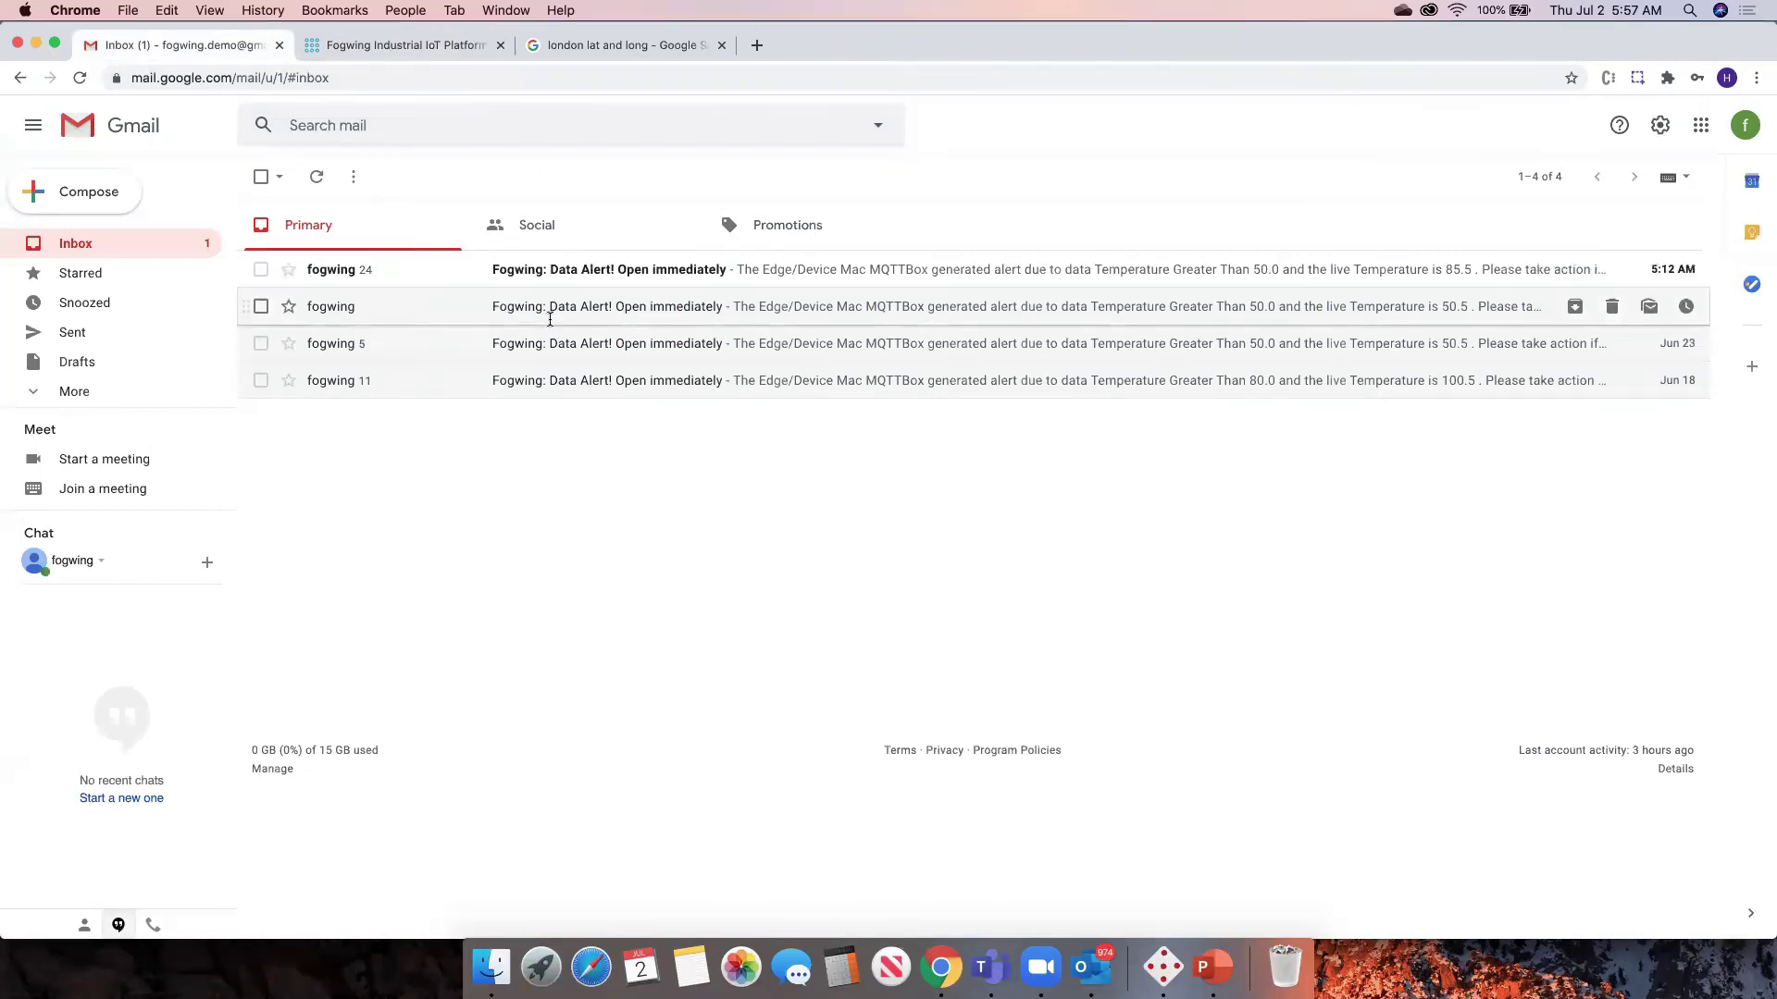
left_click(626, 46)
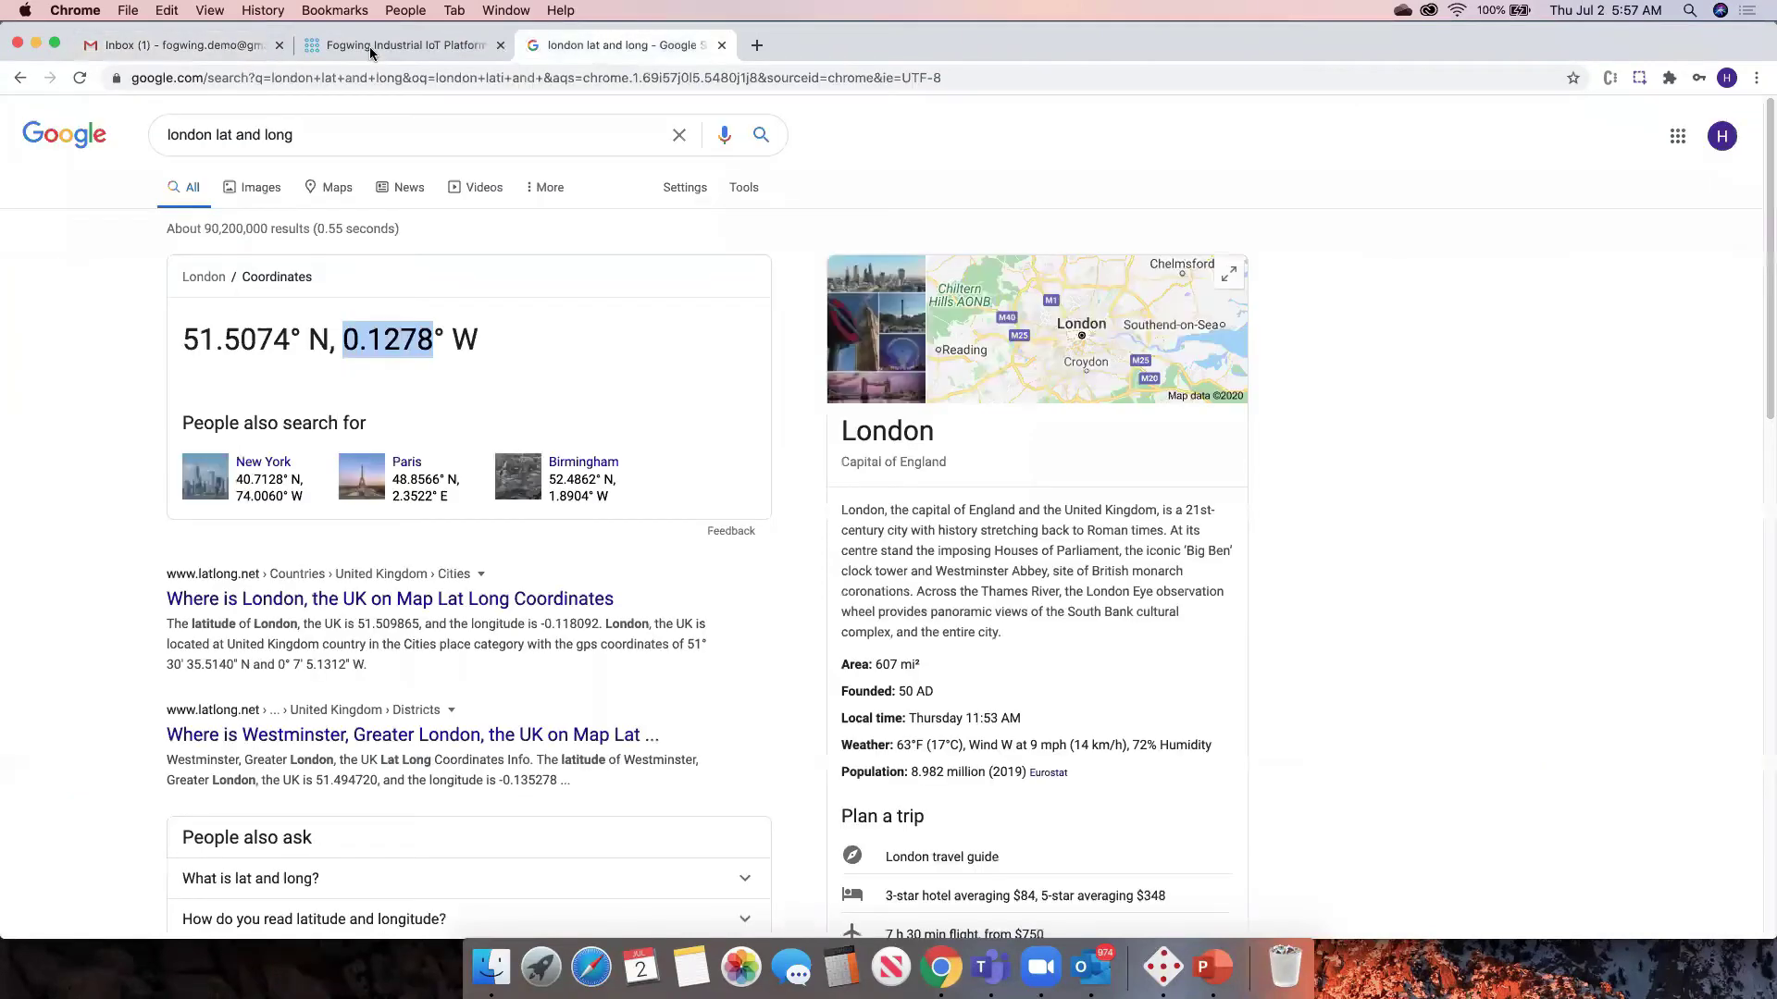
left_click(389, 46)
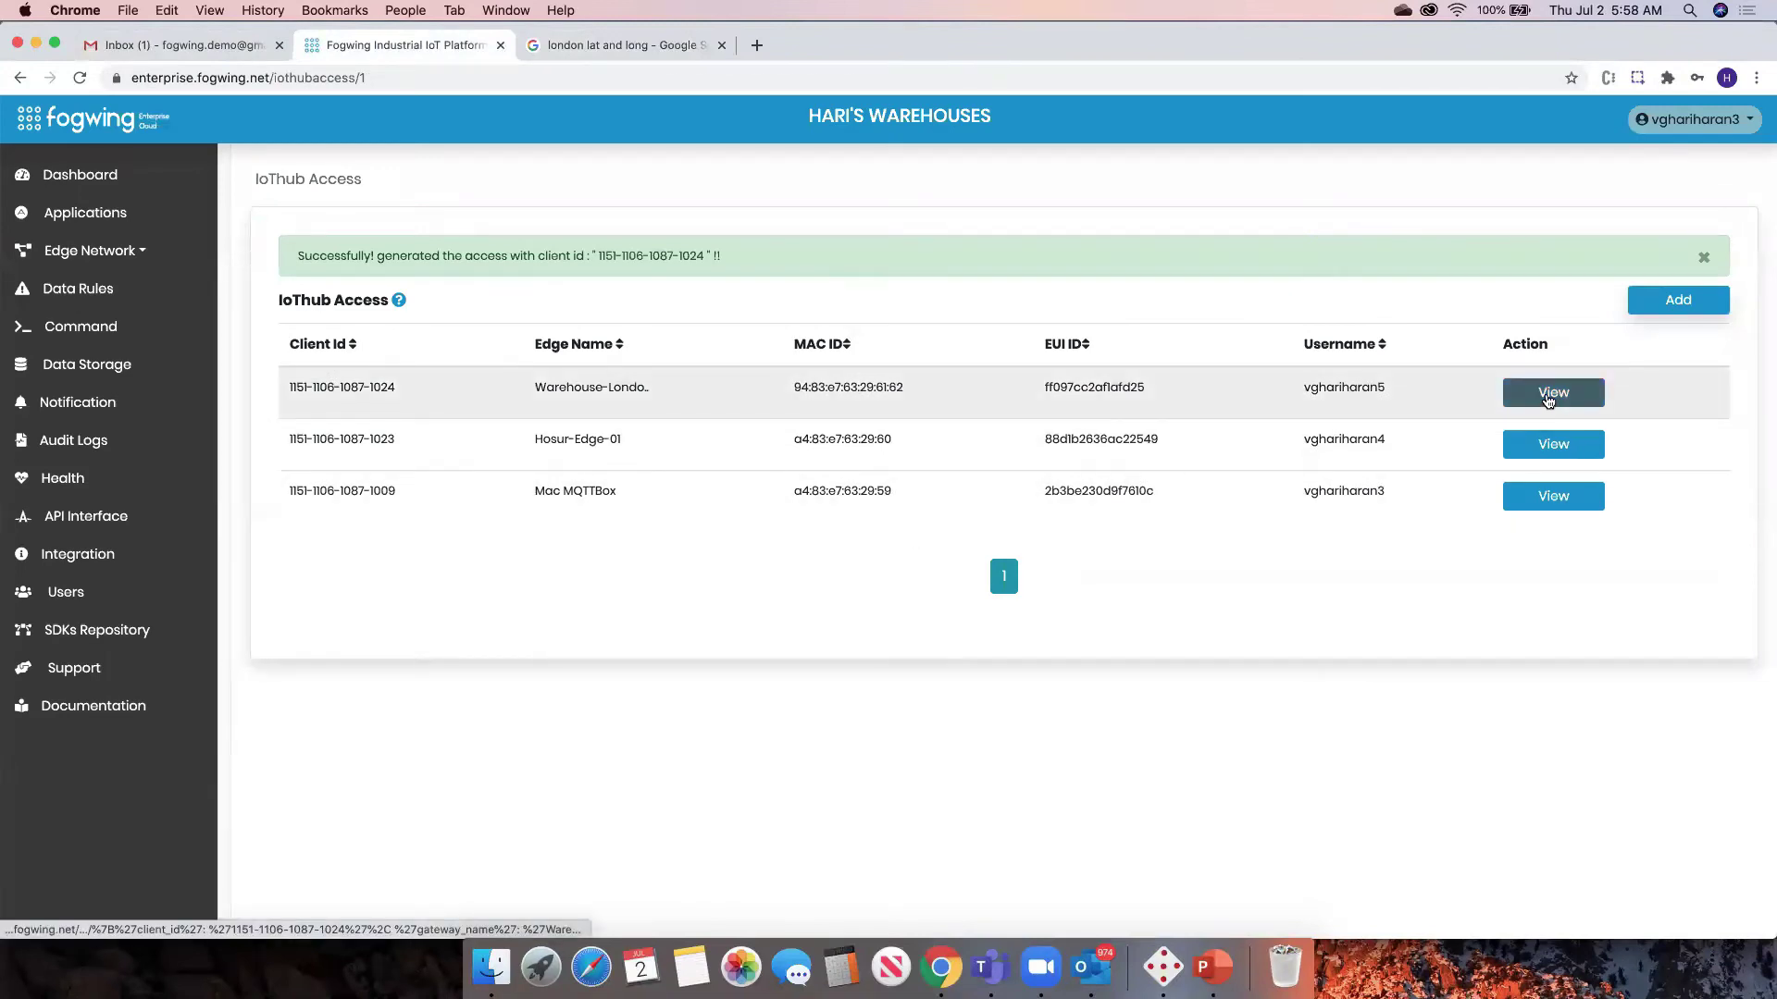
Show the IoThub Interface Options (MQTT, API Access) for the Warehouse-London-Edge01 row.
left_click(1552, 393)
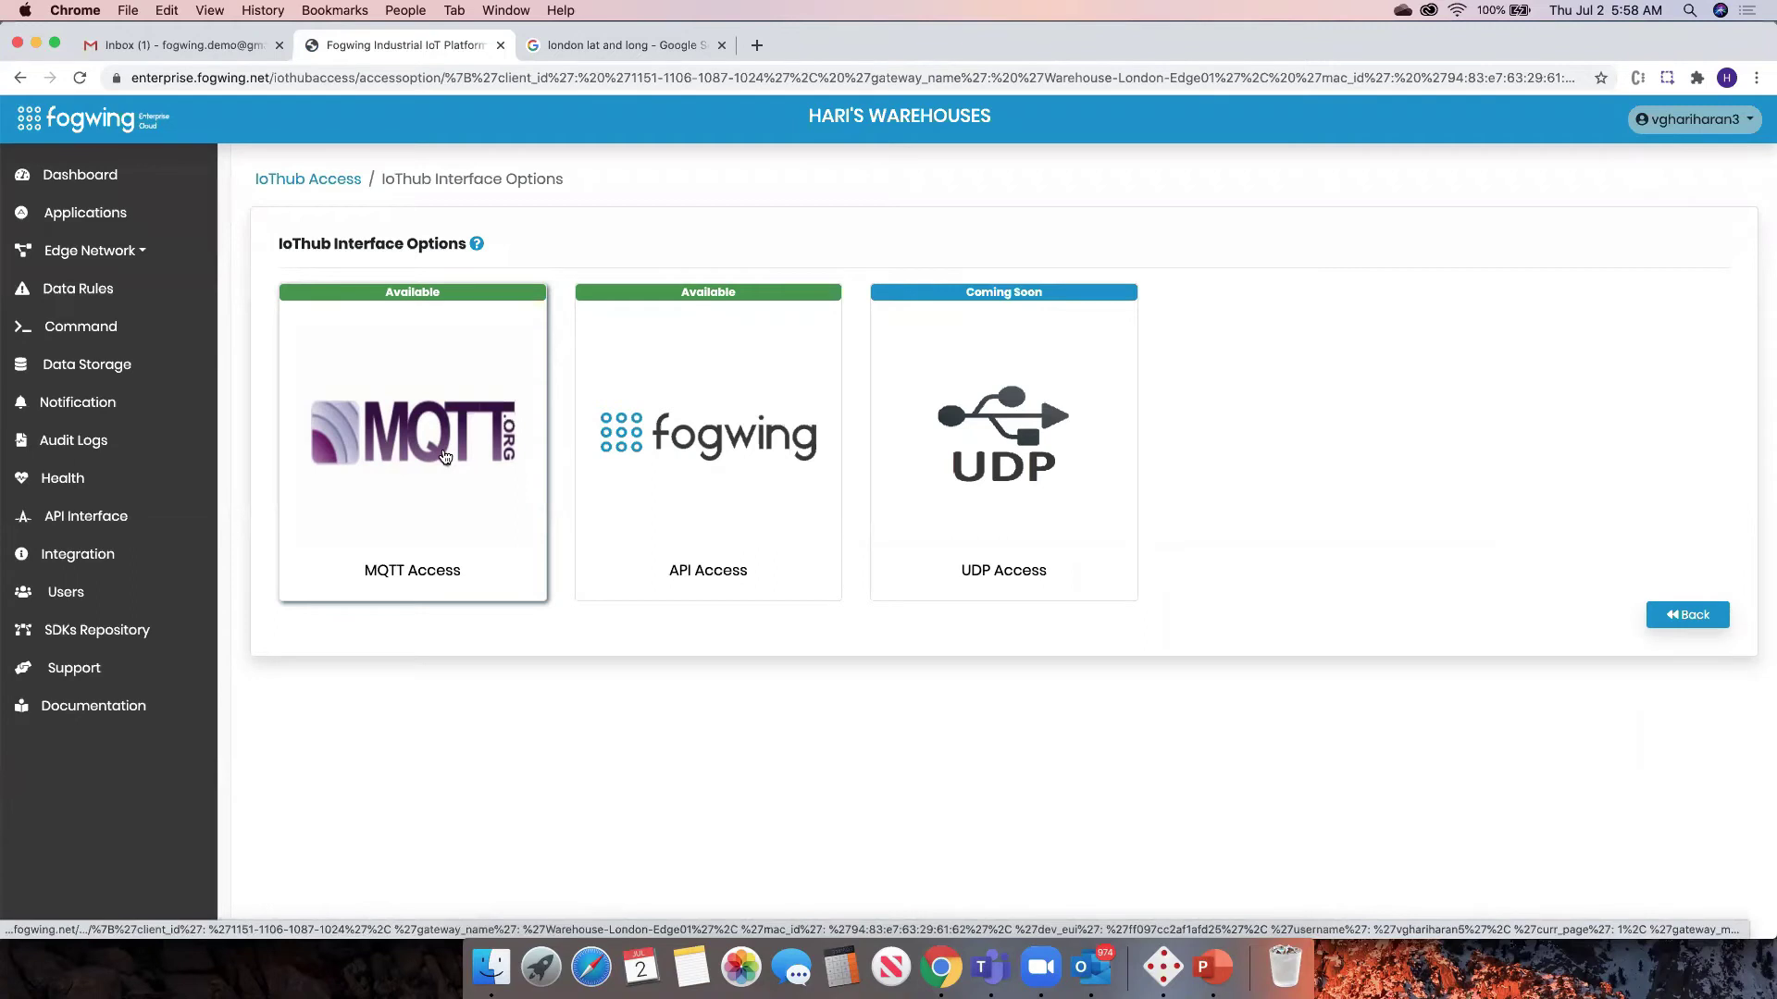
Show Warehouse-London-Edge01's MQTT host iothub.enterprise.fogwing.net, port 8883, topics and credentials.
left_click(445, 457)
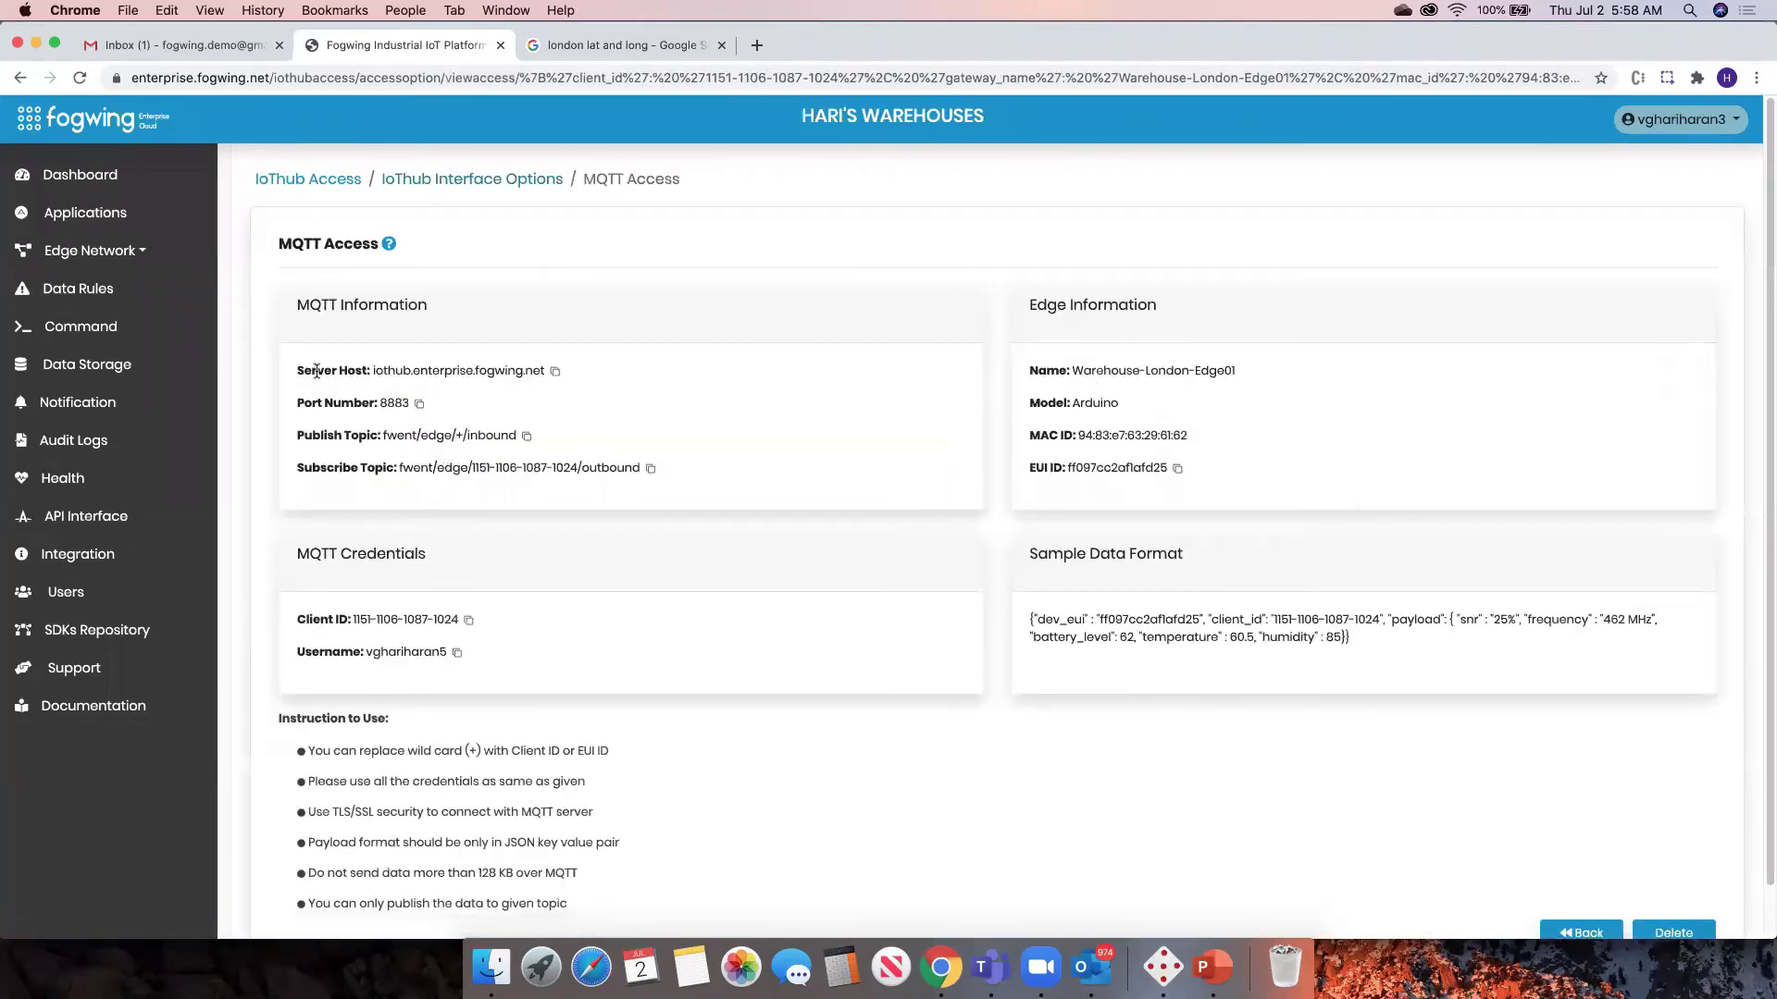
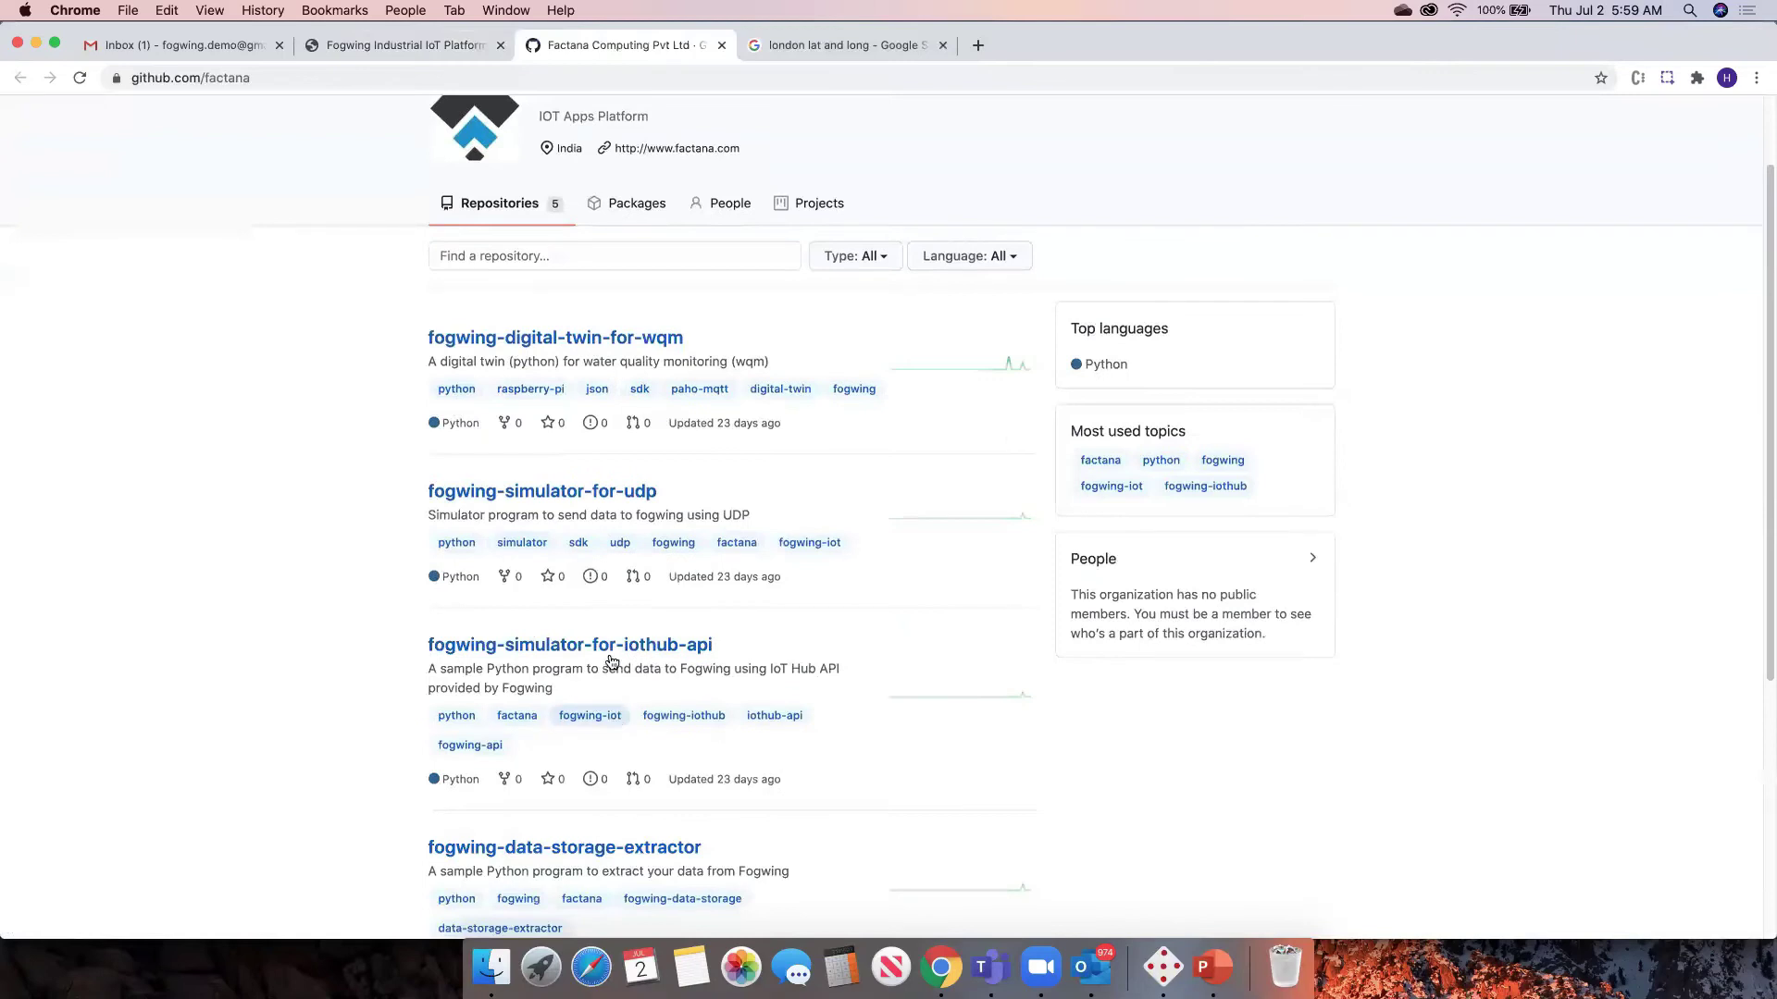
Open the fogwing-simulator-for-raspberry-python repository on GitHub.
scroll(611, 662, "down", 2)
scroll(611, 662, "down", 5)
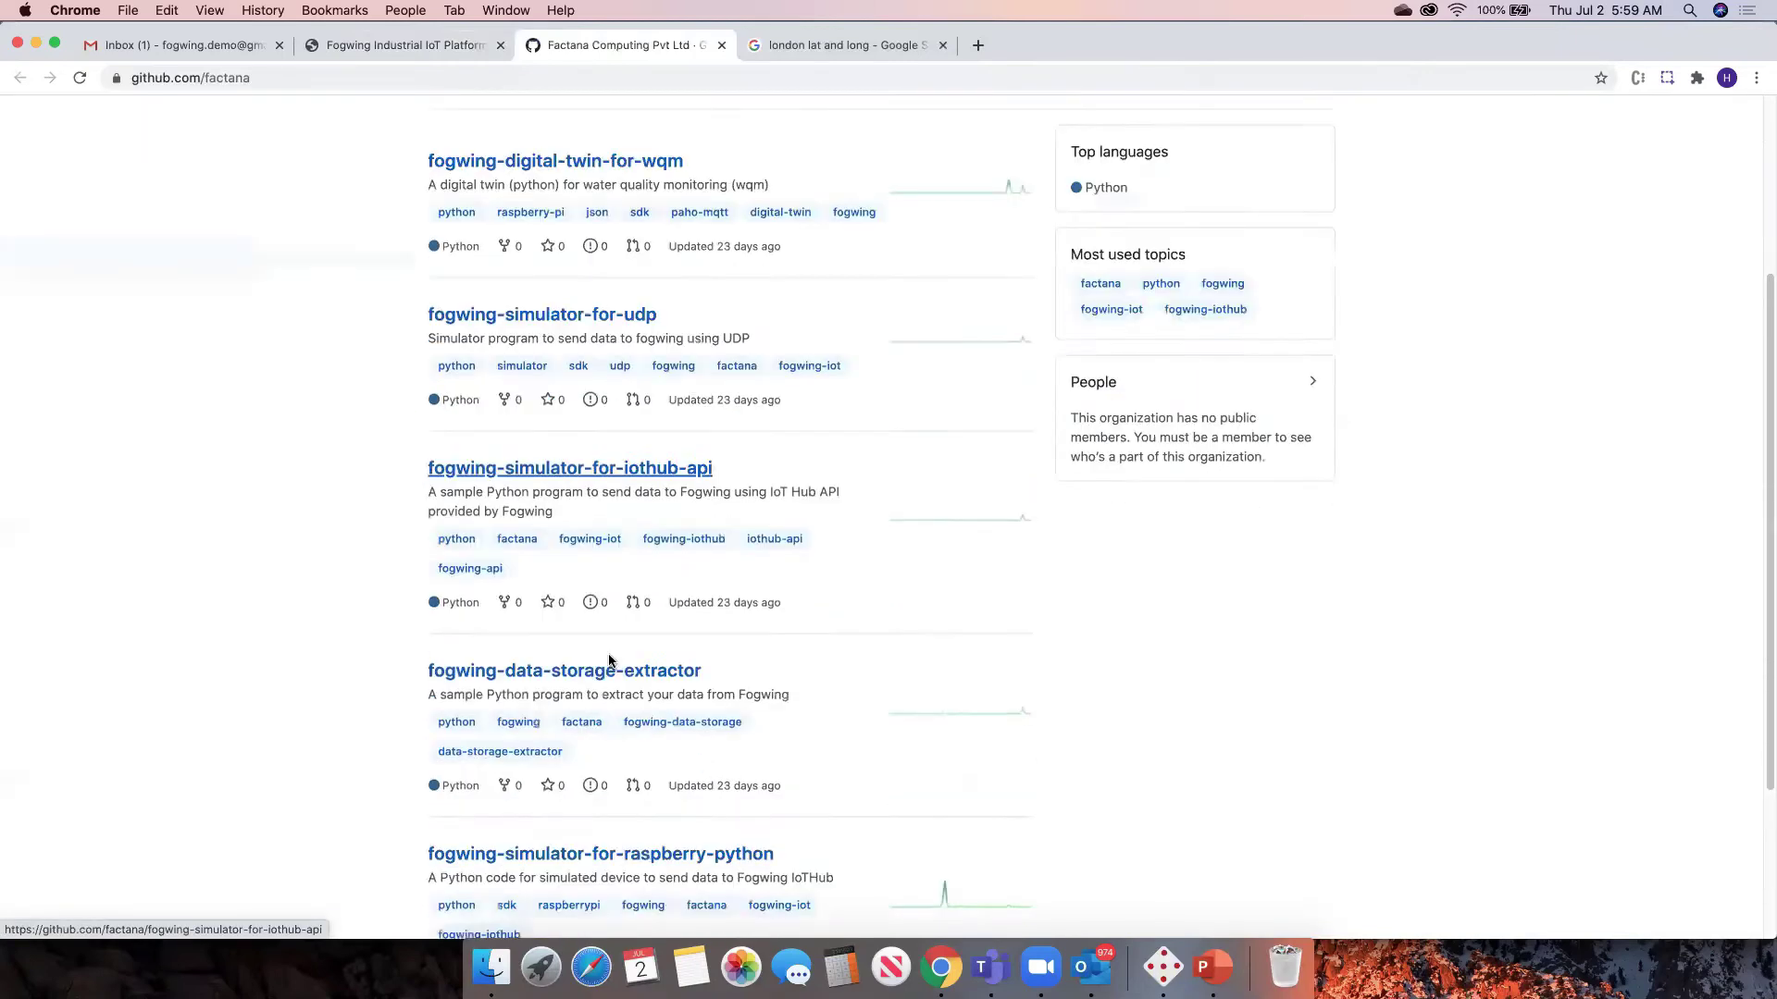
scroll(614, 647, "up", 5)
scroll(615, 642, "up", 3)
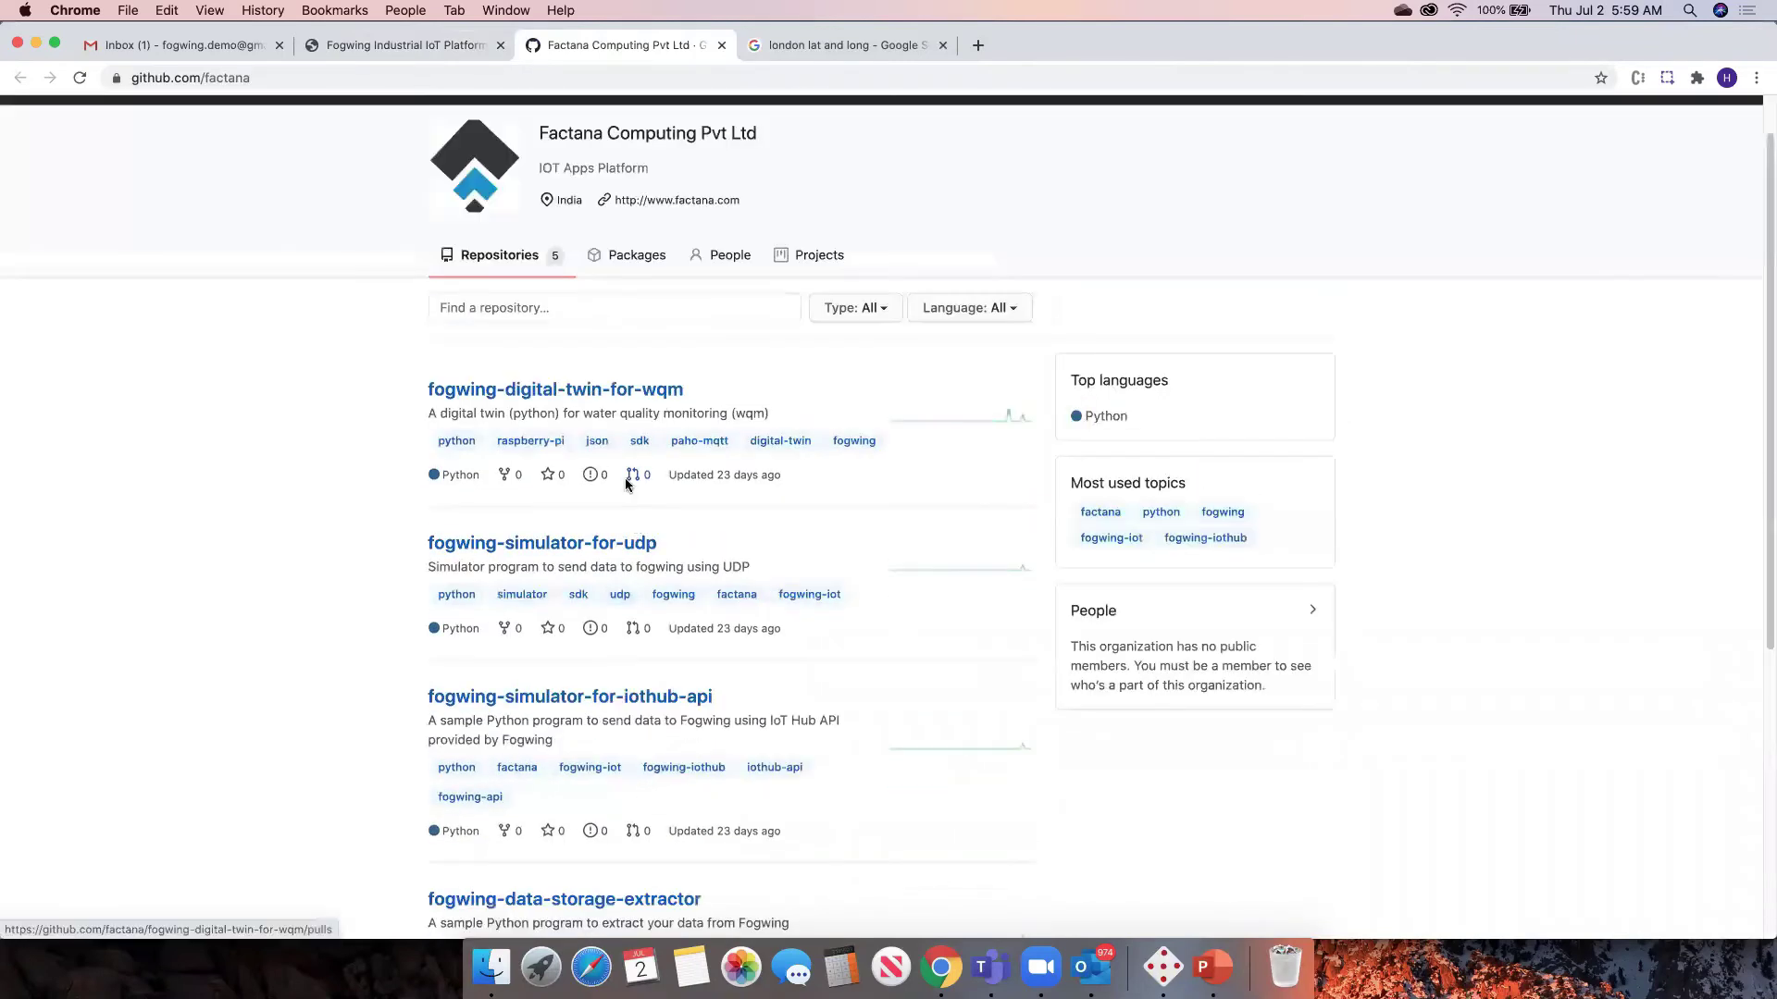
scroll(638, 606, "down", 1)
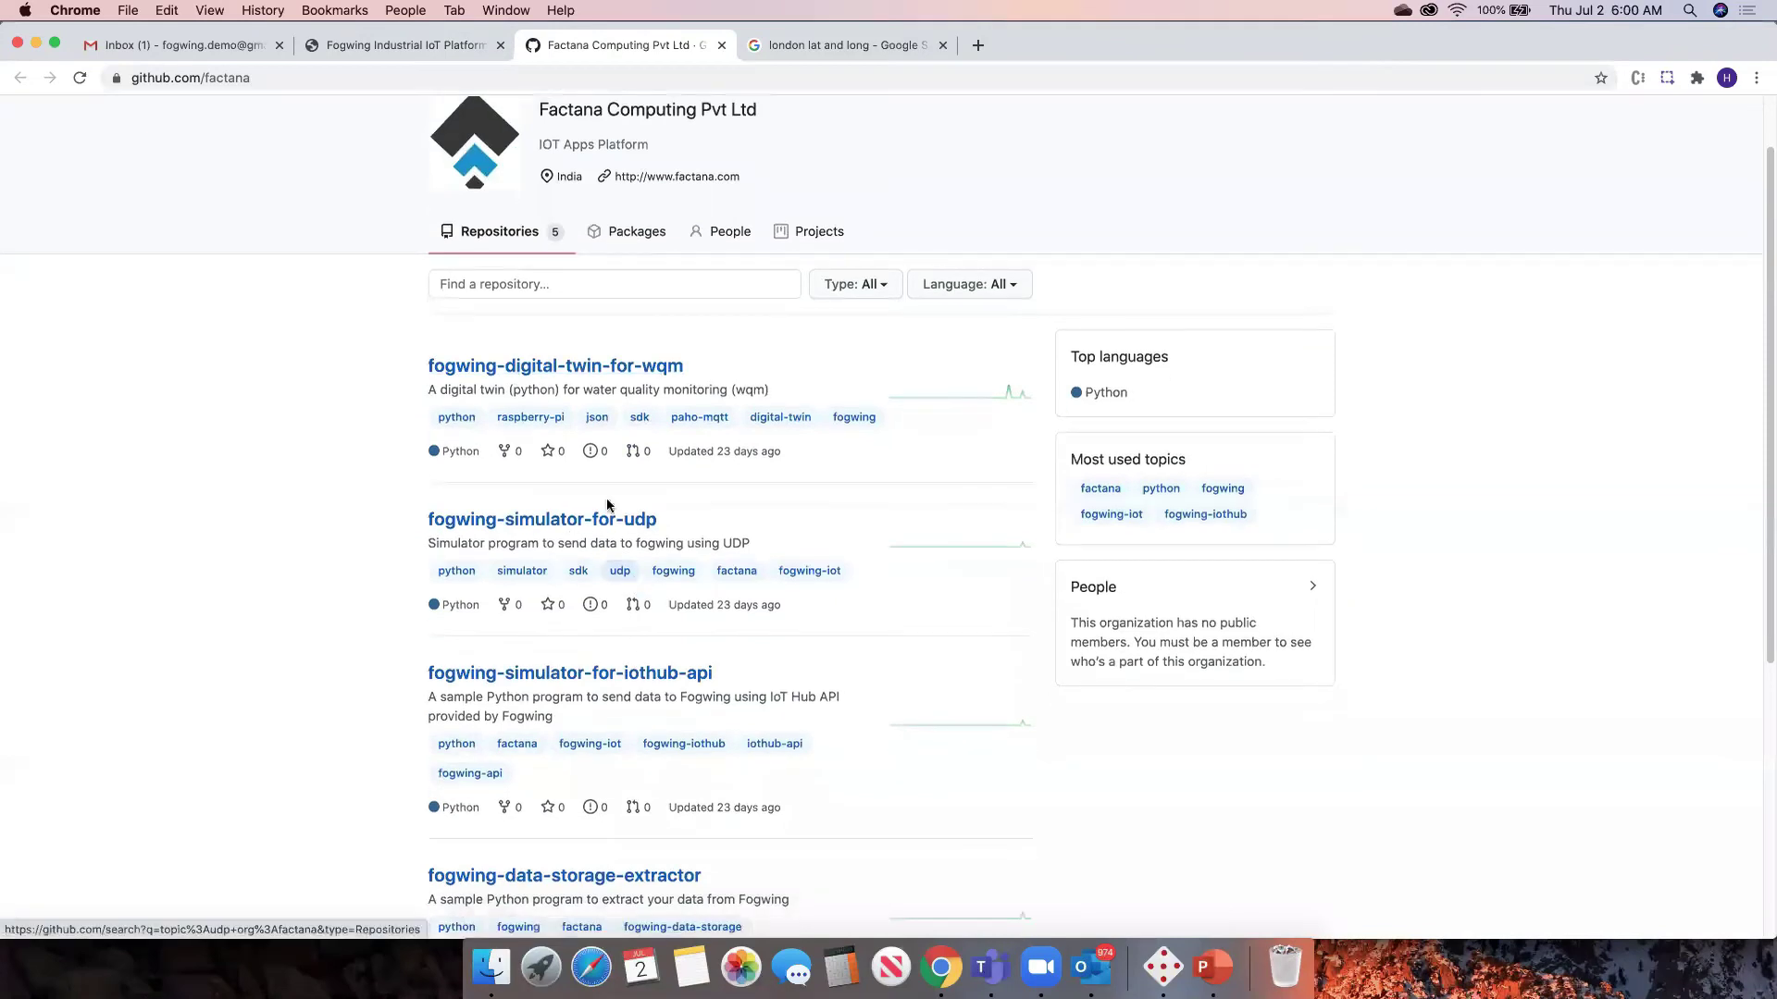
scroll(556, 686, "down", 4)
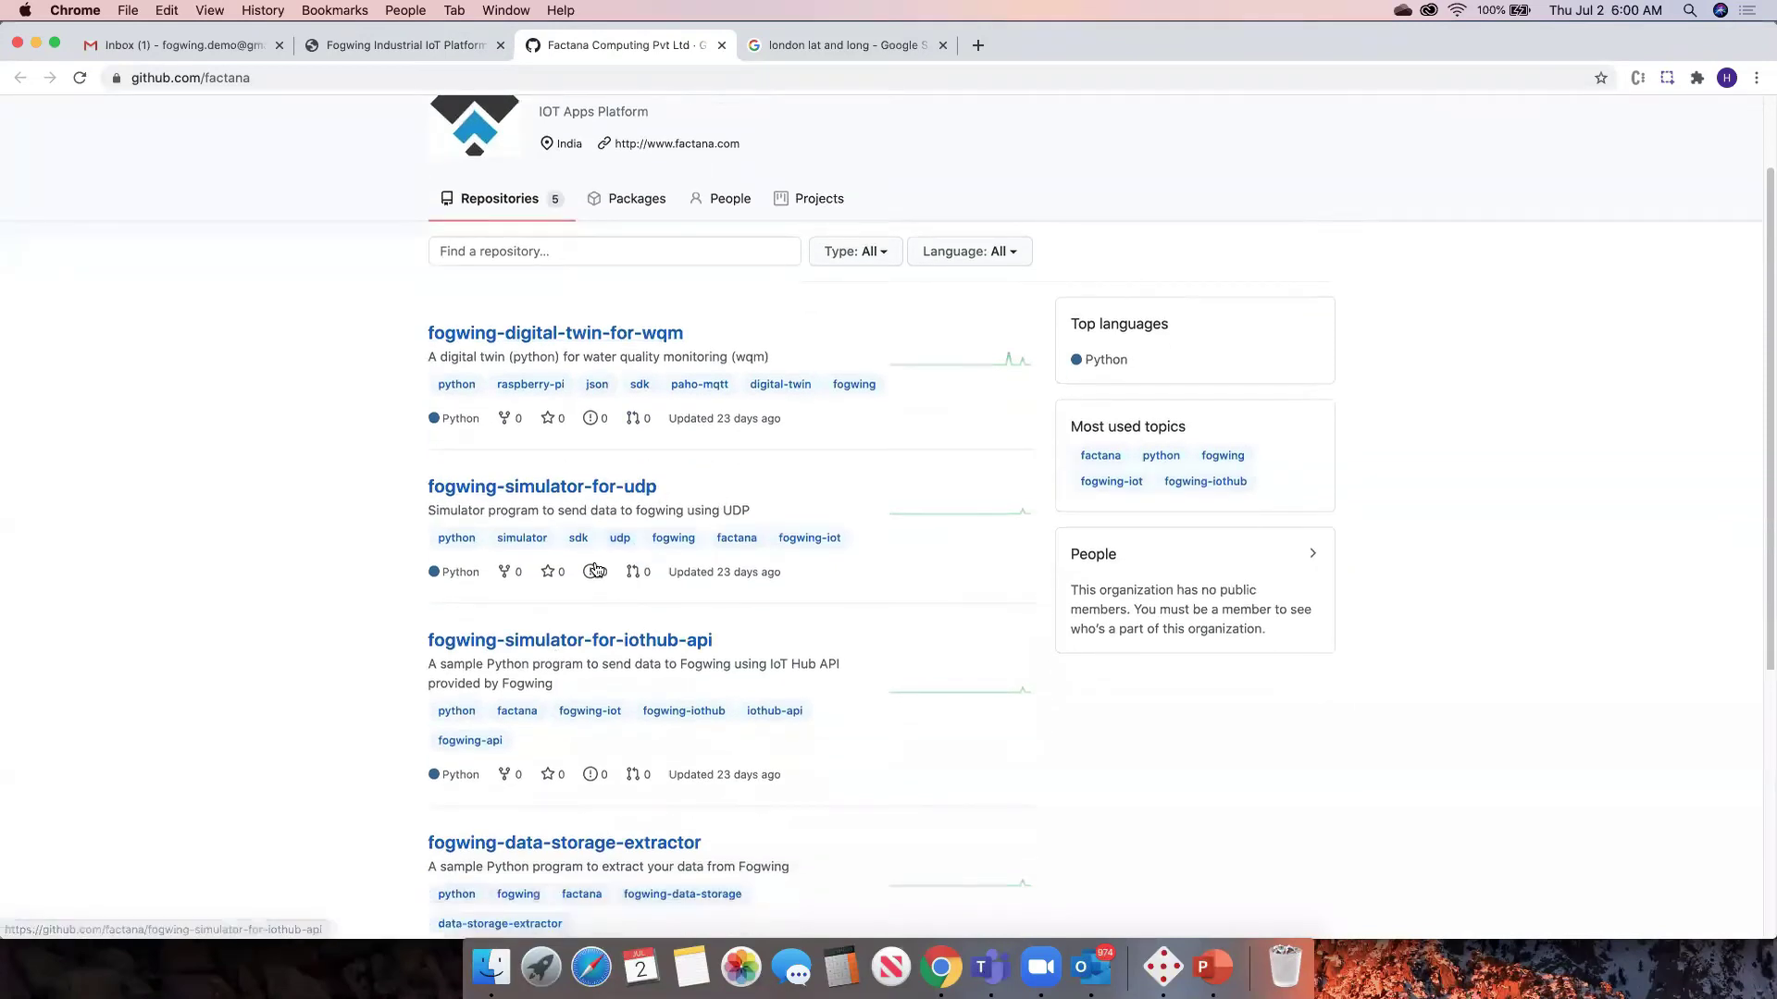
scroll(653, 651, "down", 2)
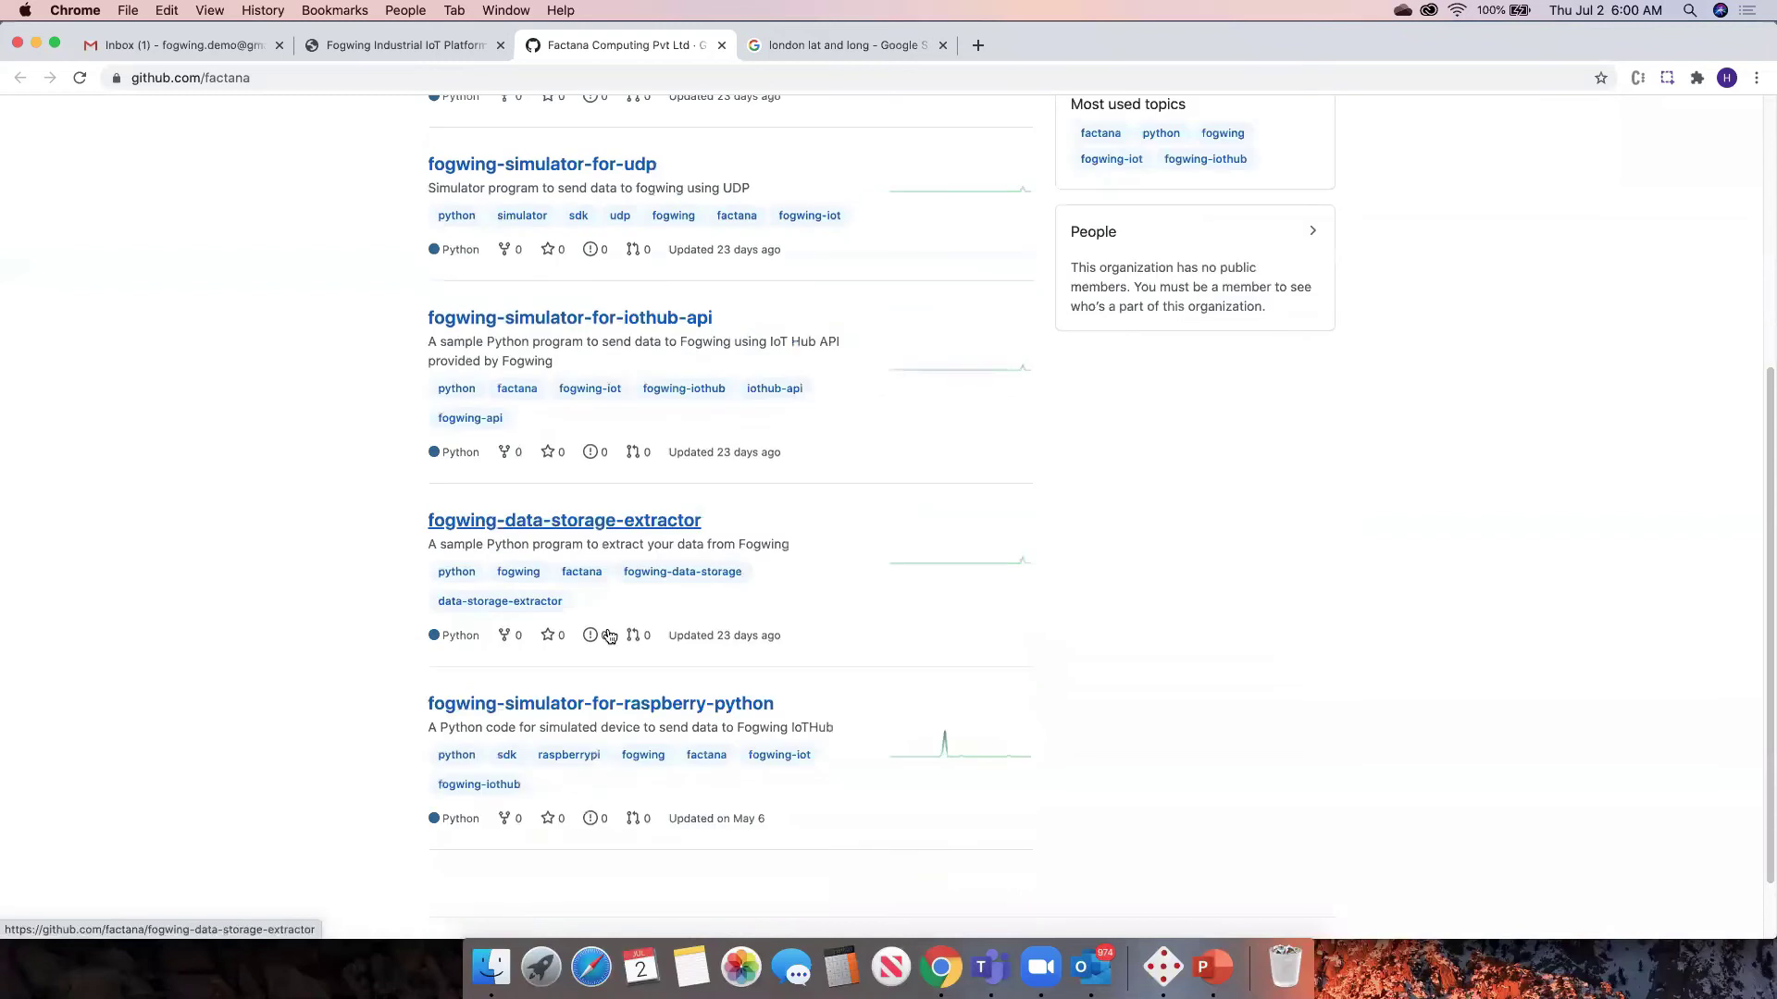
left_click(558, 708)
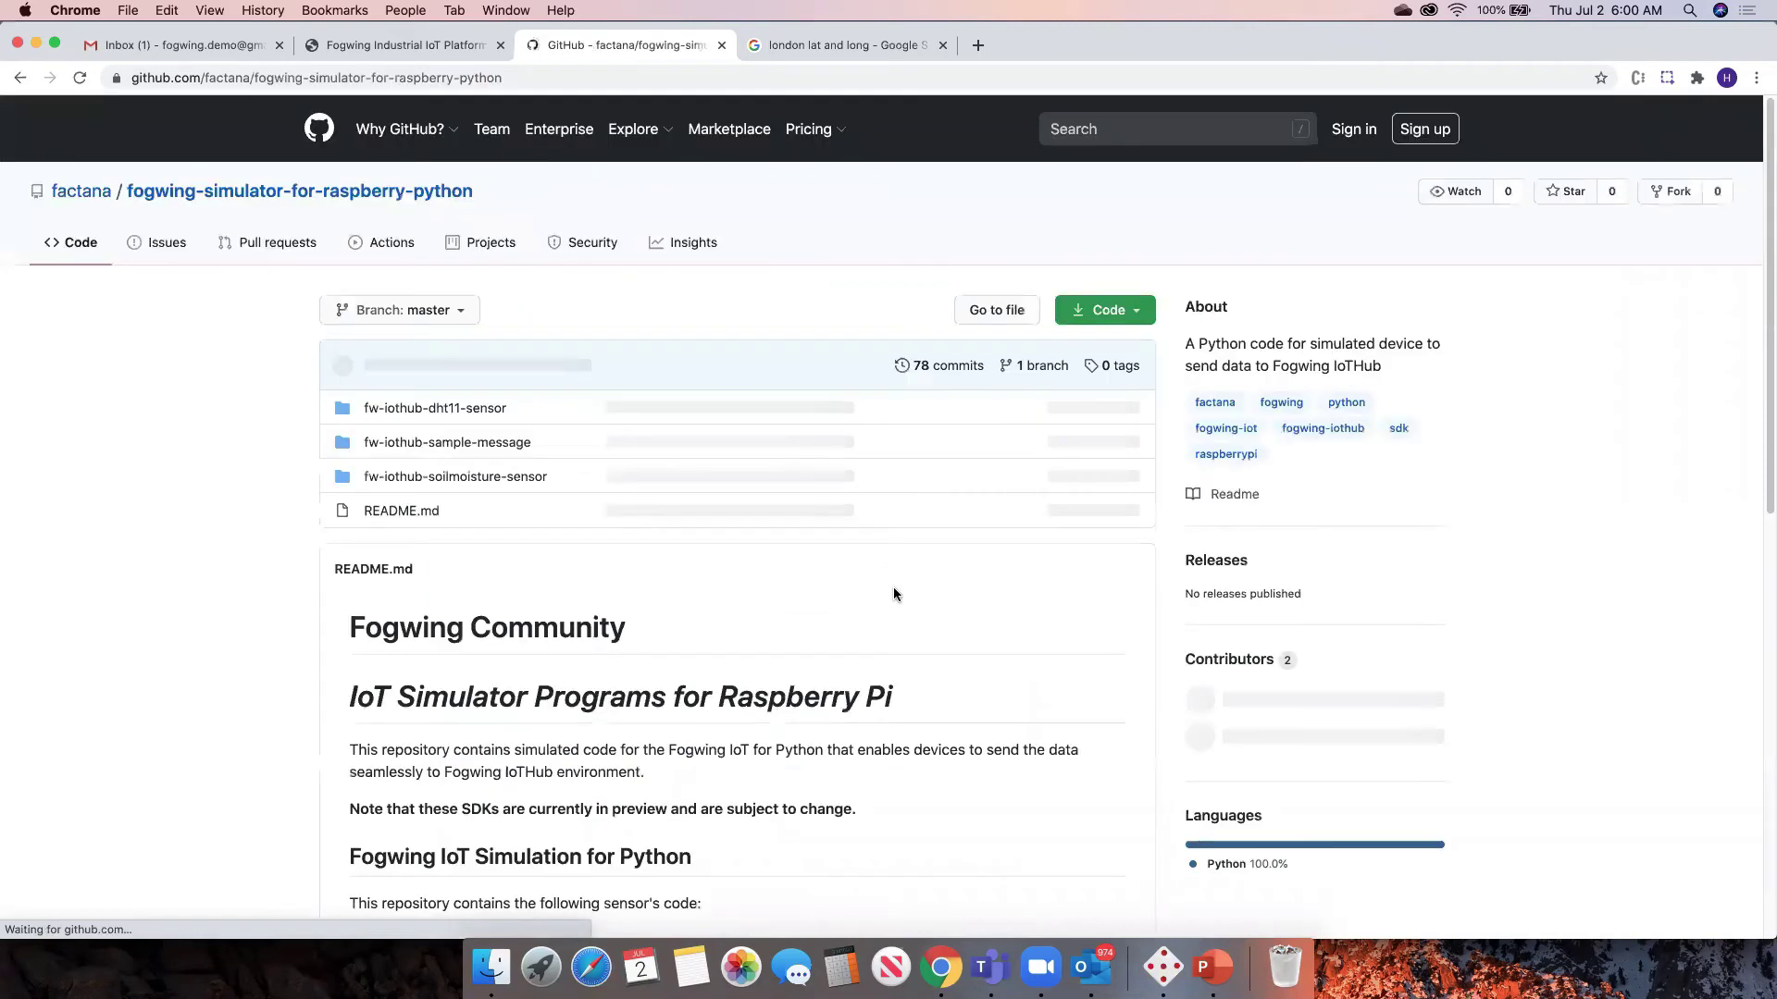
Scroll the README and open the fw-iothub-sample-message folder.
scroll(638, 578, "down", 5)
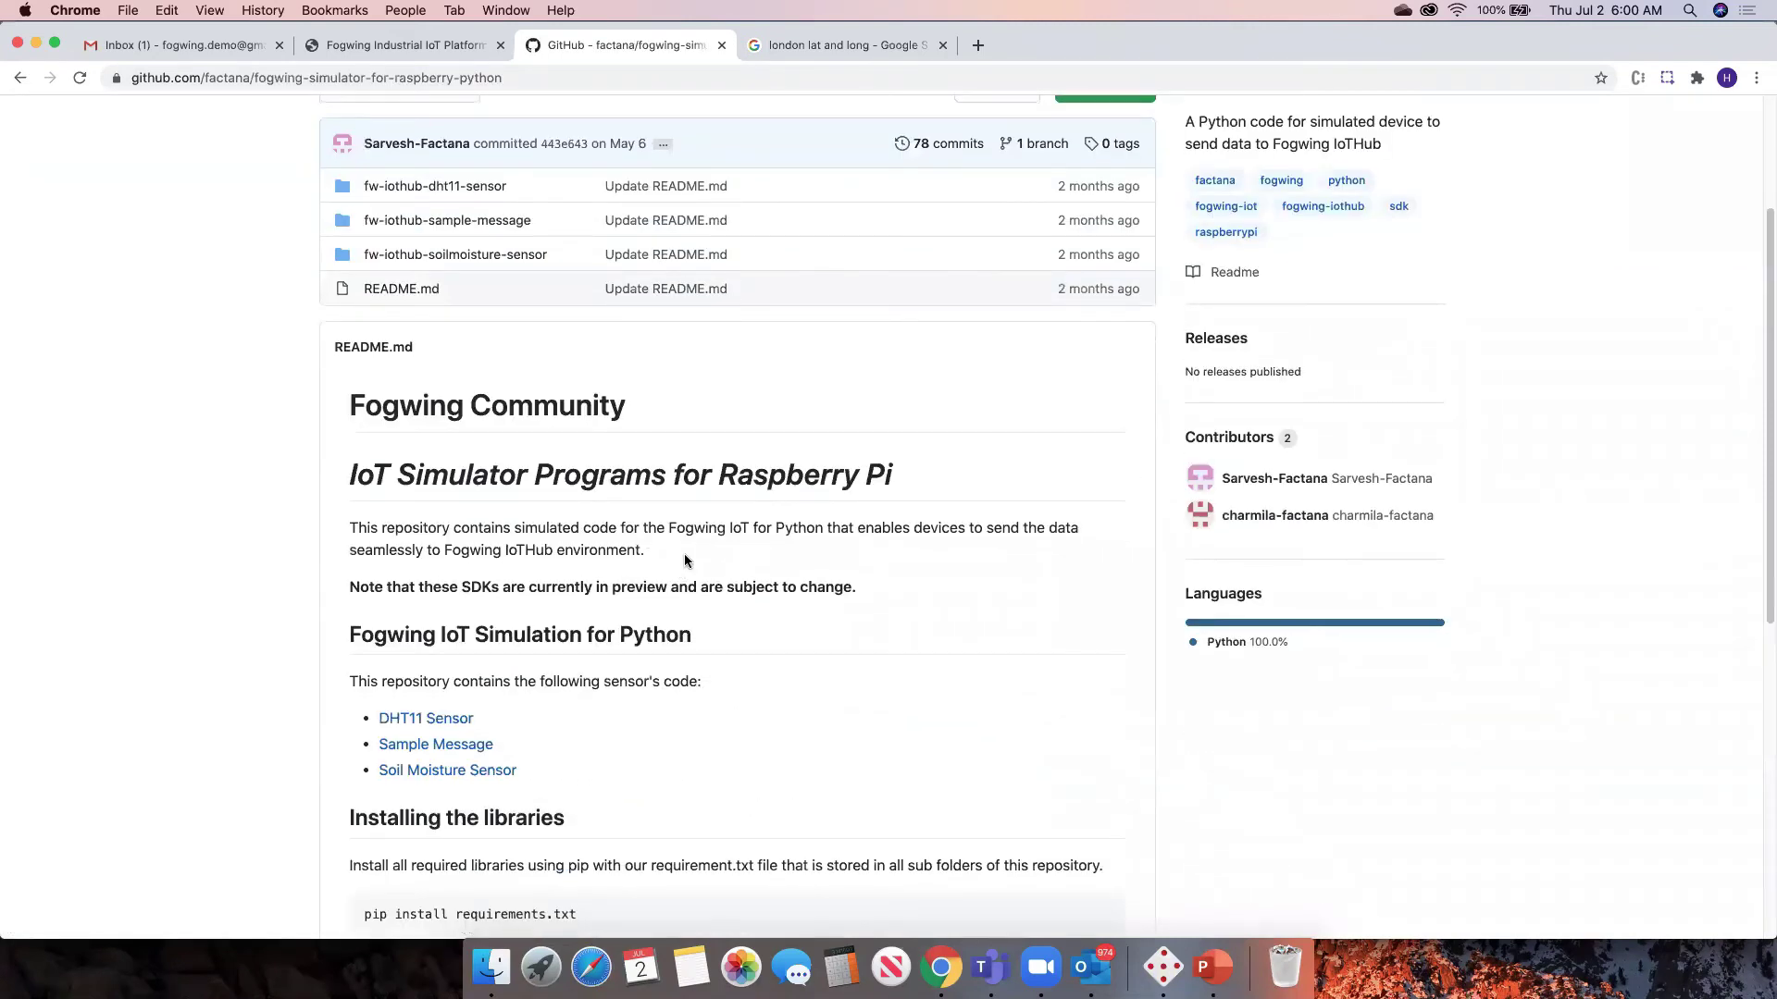
scroll(685, 561, "down", 1)
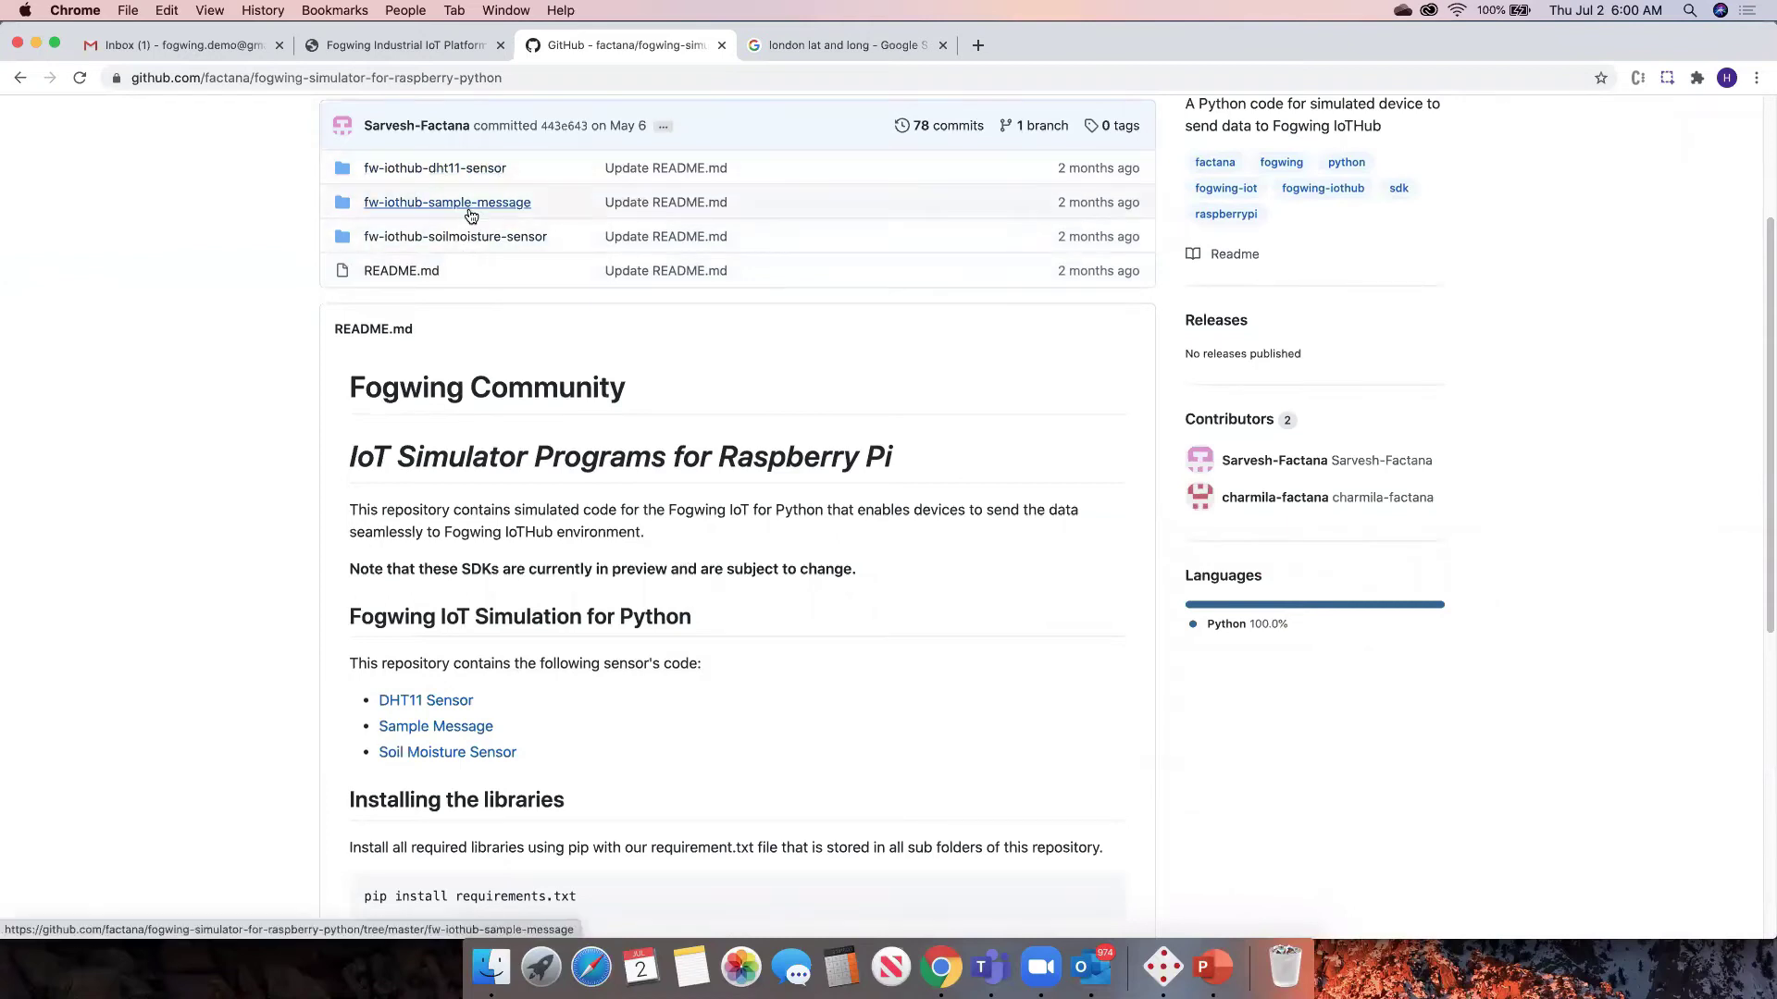
scroll(493, 674, "down", 6)
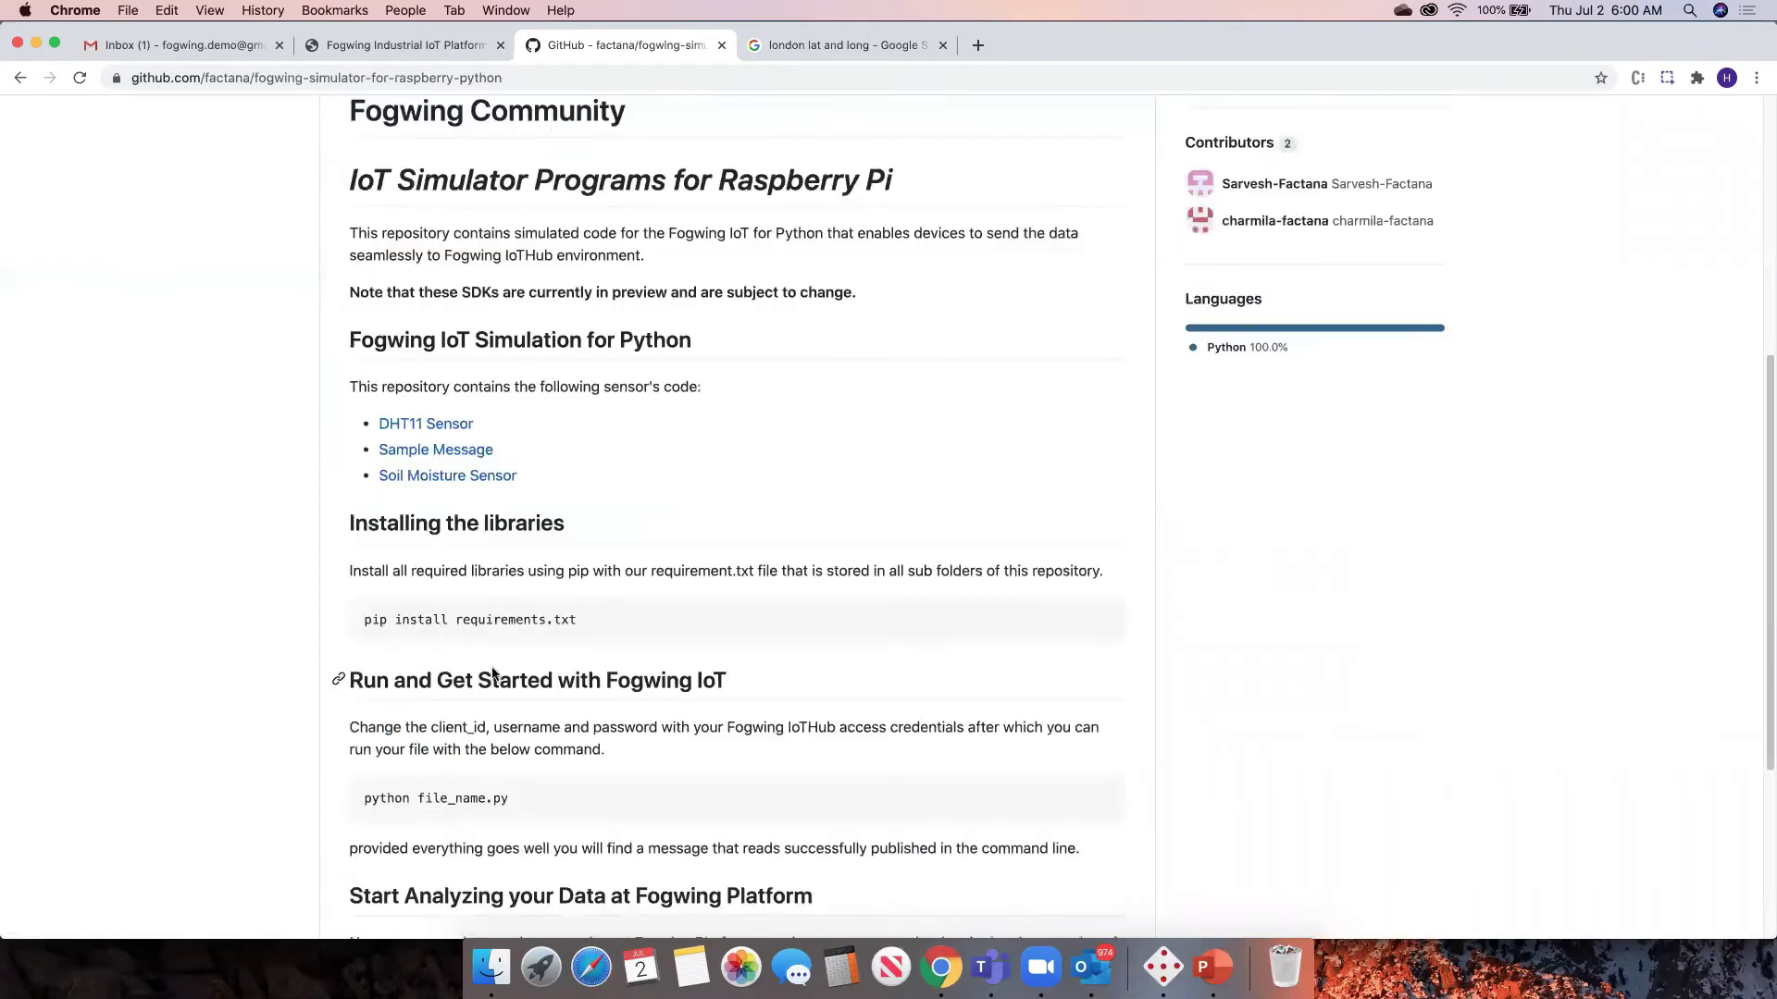
scroll(493, 674, "down", 4)
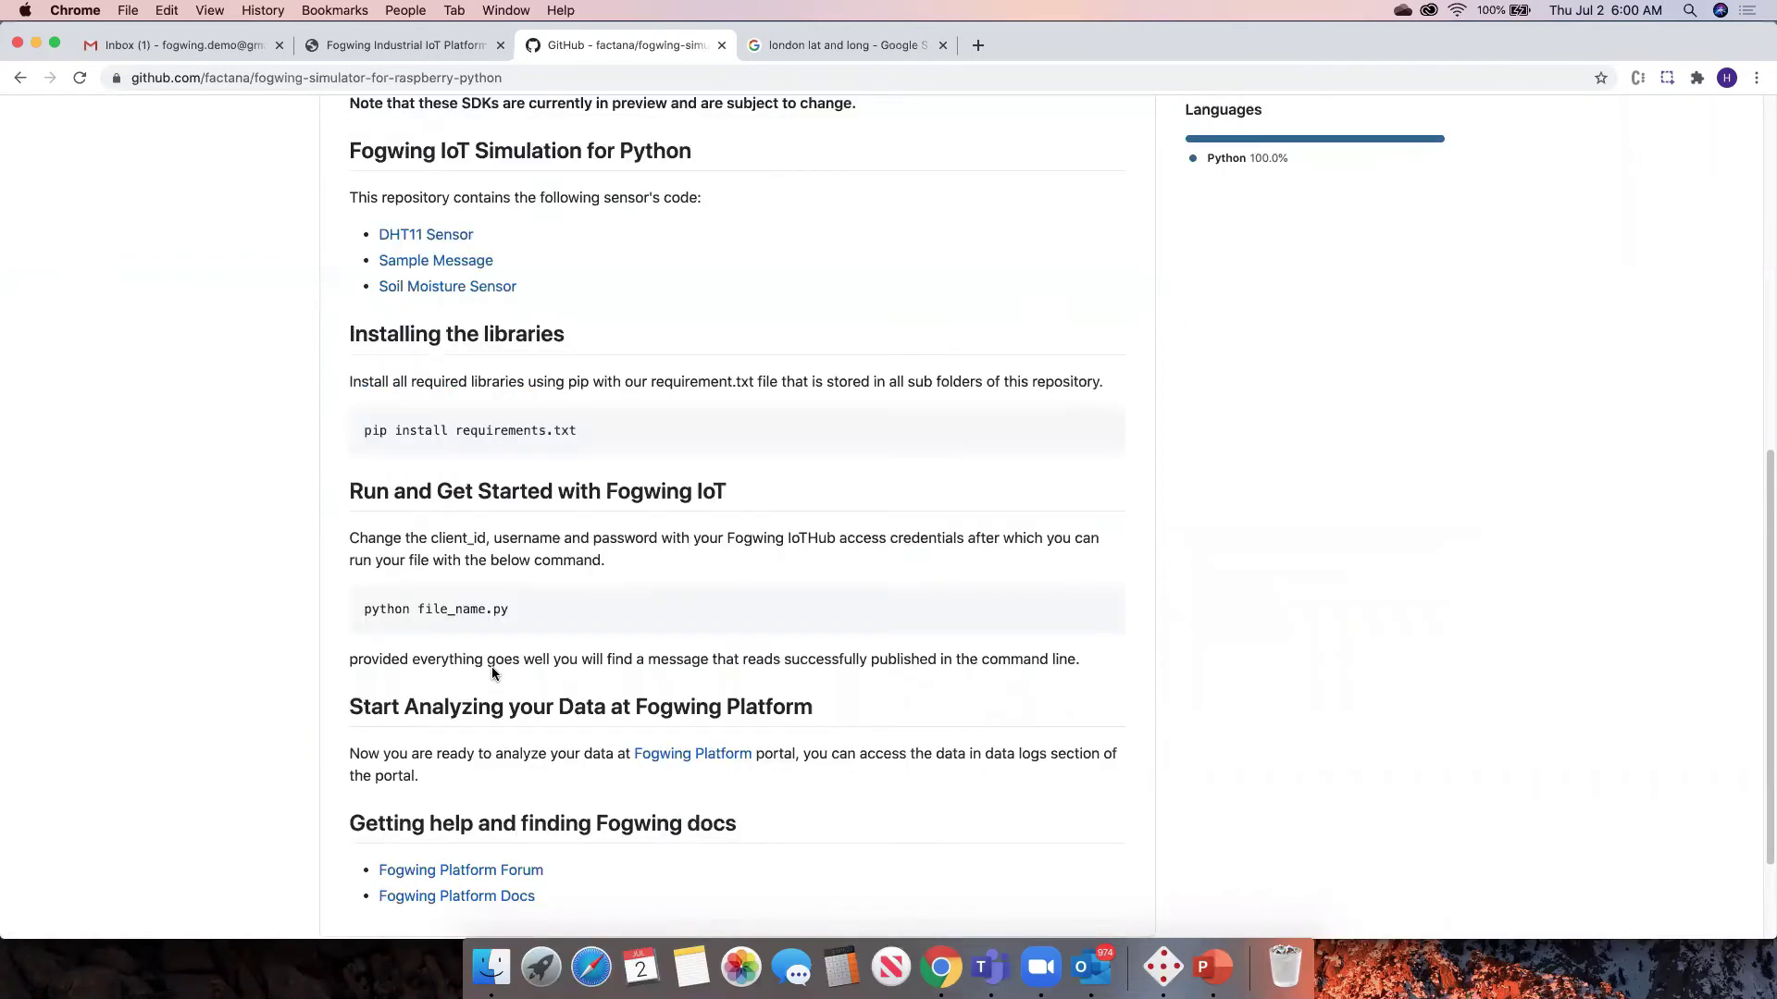
scroll(603, 603, "up", 9)
scroll(602, 607, "up", 2)
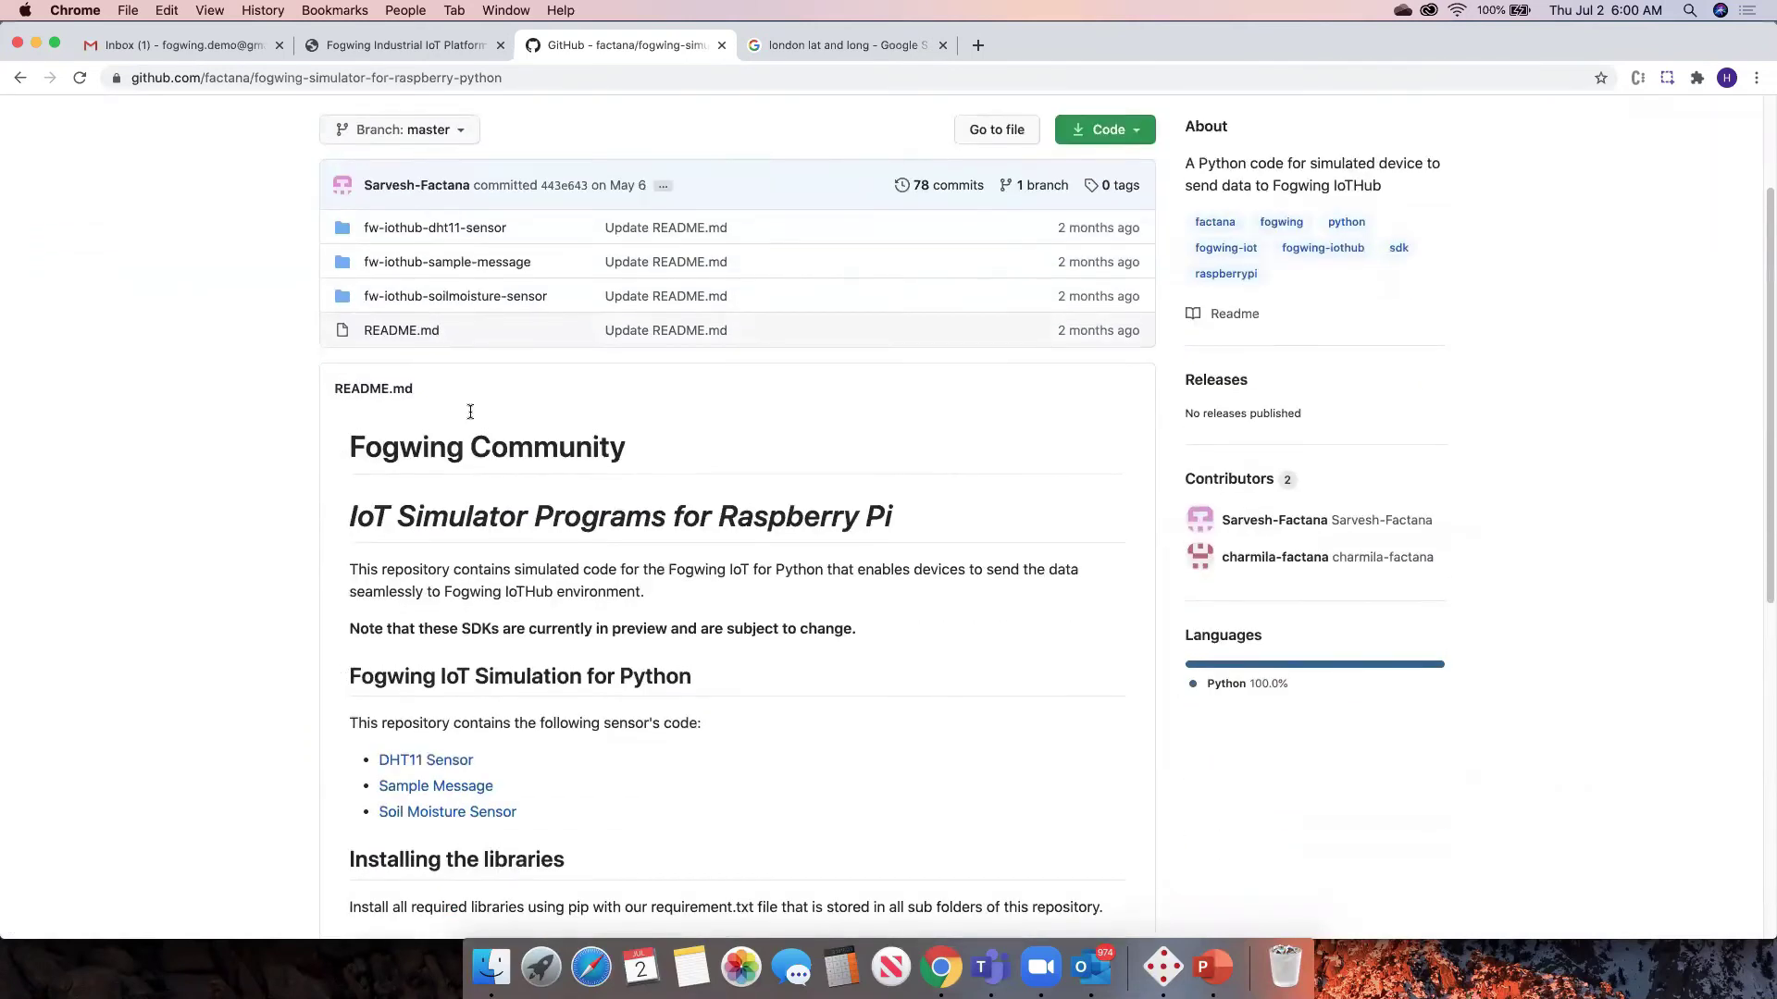
scroll(471, 370, "up", 1)
left_click(443, 281)
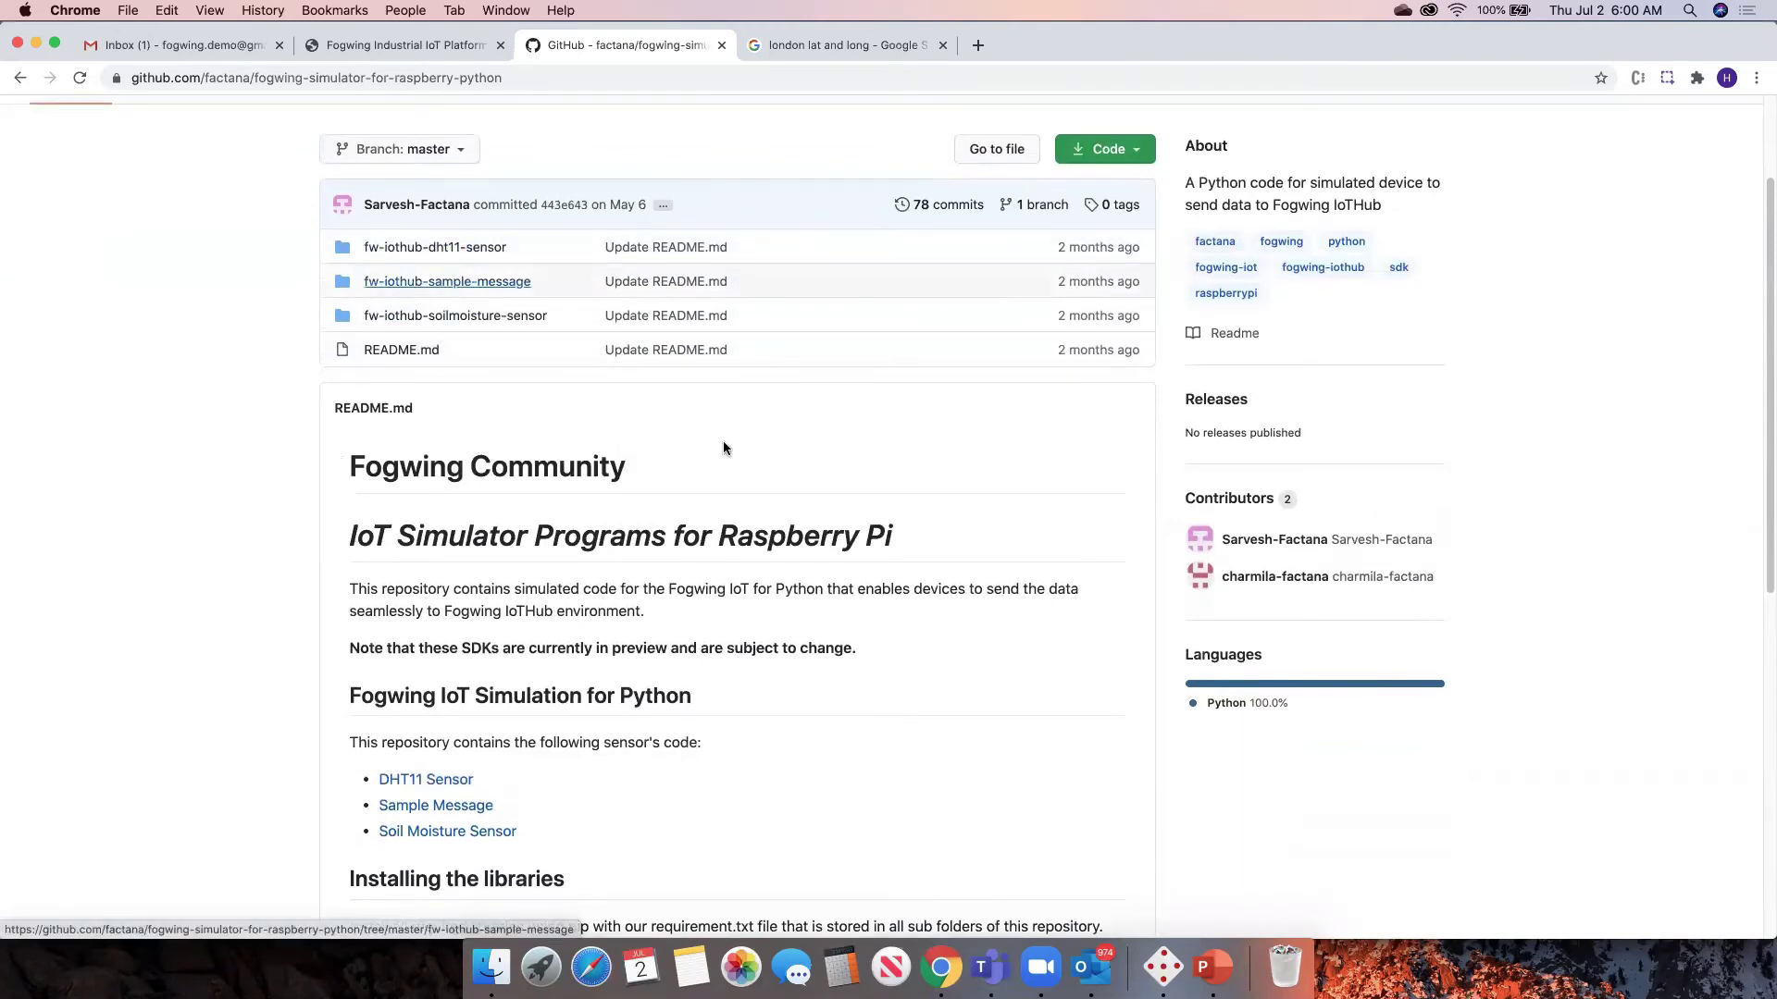
scroll(875, 522, "down", 5)
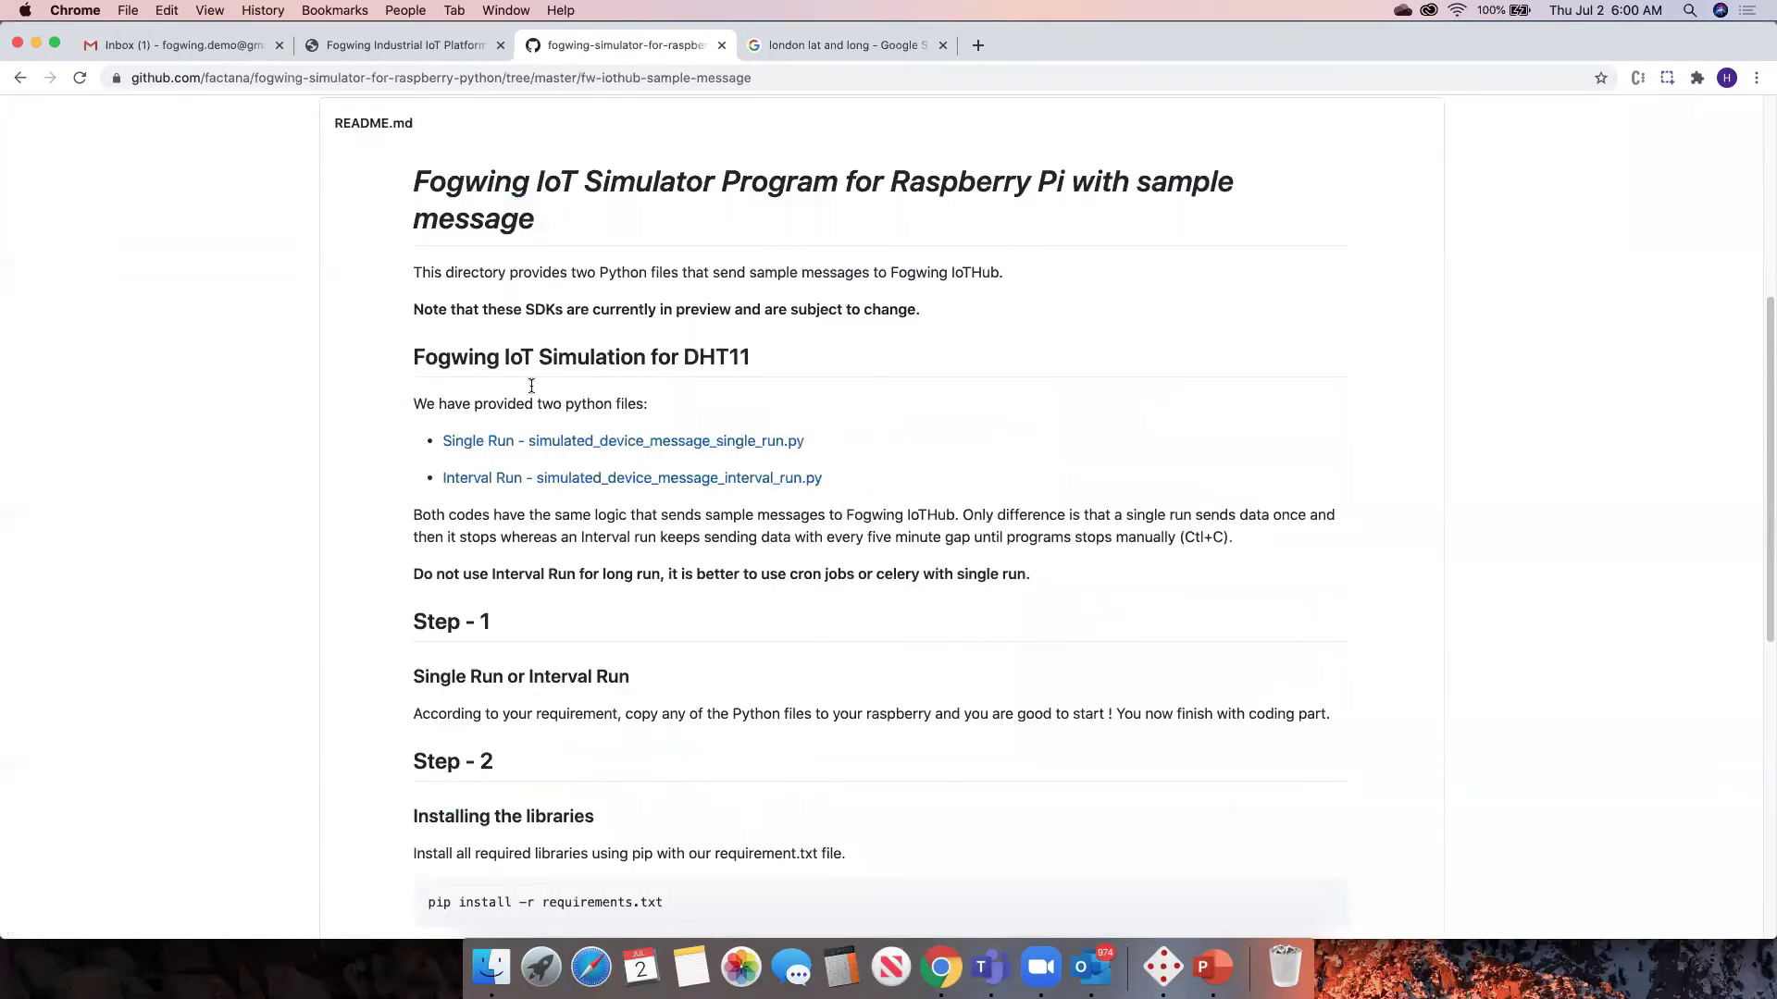
scroll(531, 385, "up", 1)
scroll(538, 382, "up", 5)
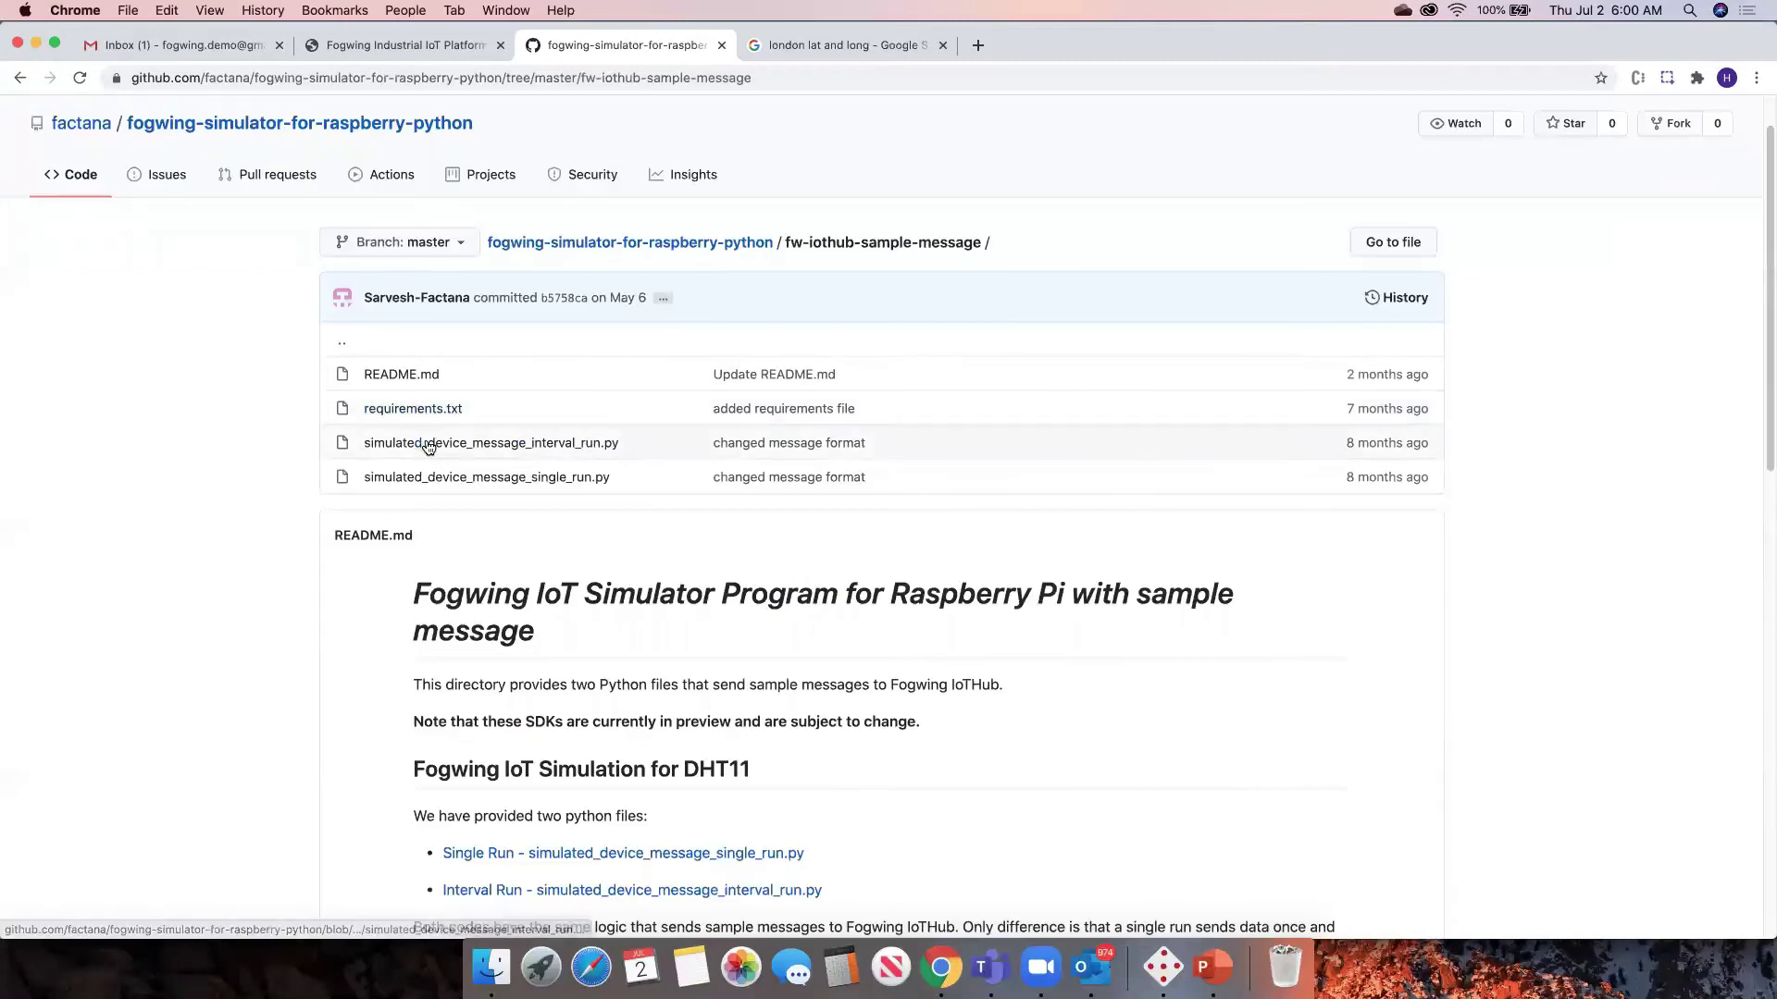
Open simulated_device_message_single_run.py and review its host, port, topic and JSON message.
left_click(442, 480)
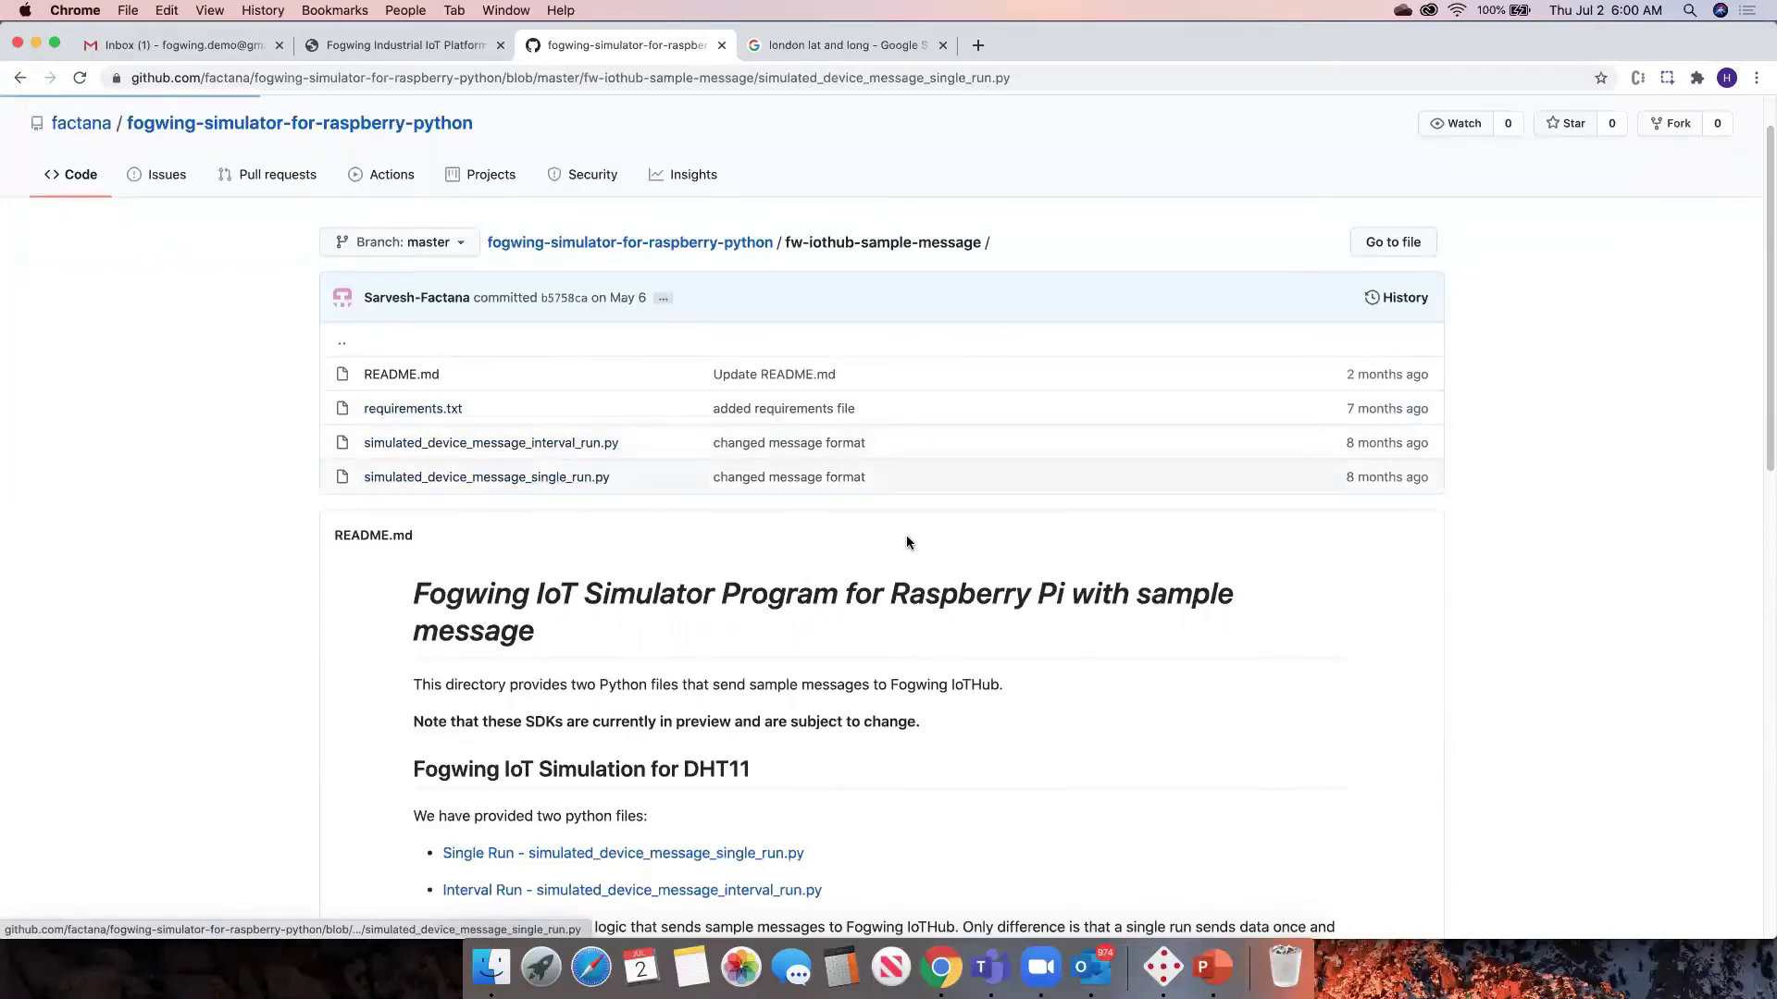
scroll(659, 550, "down", 4)
scroll(659, 550, "down", 3)
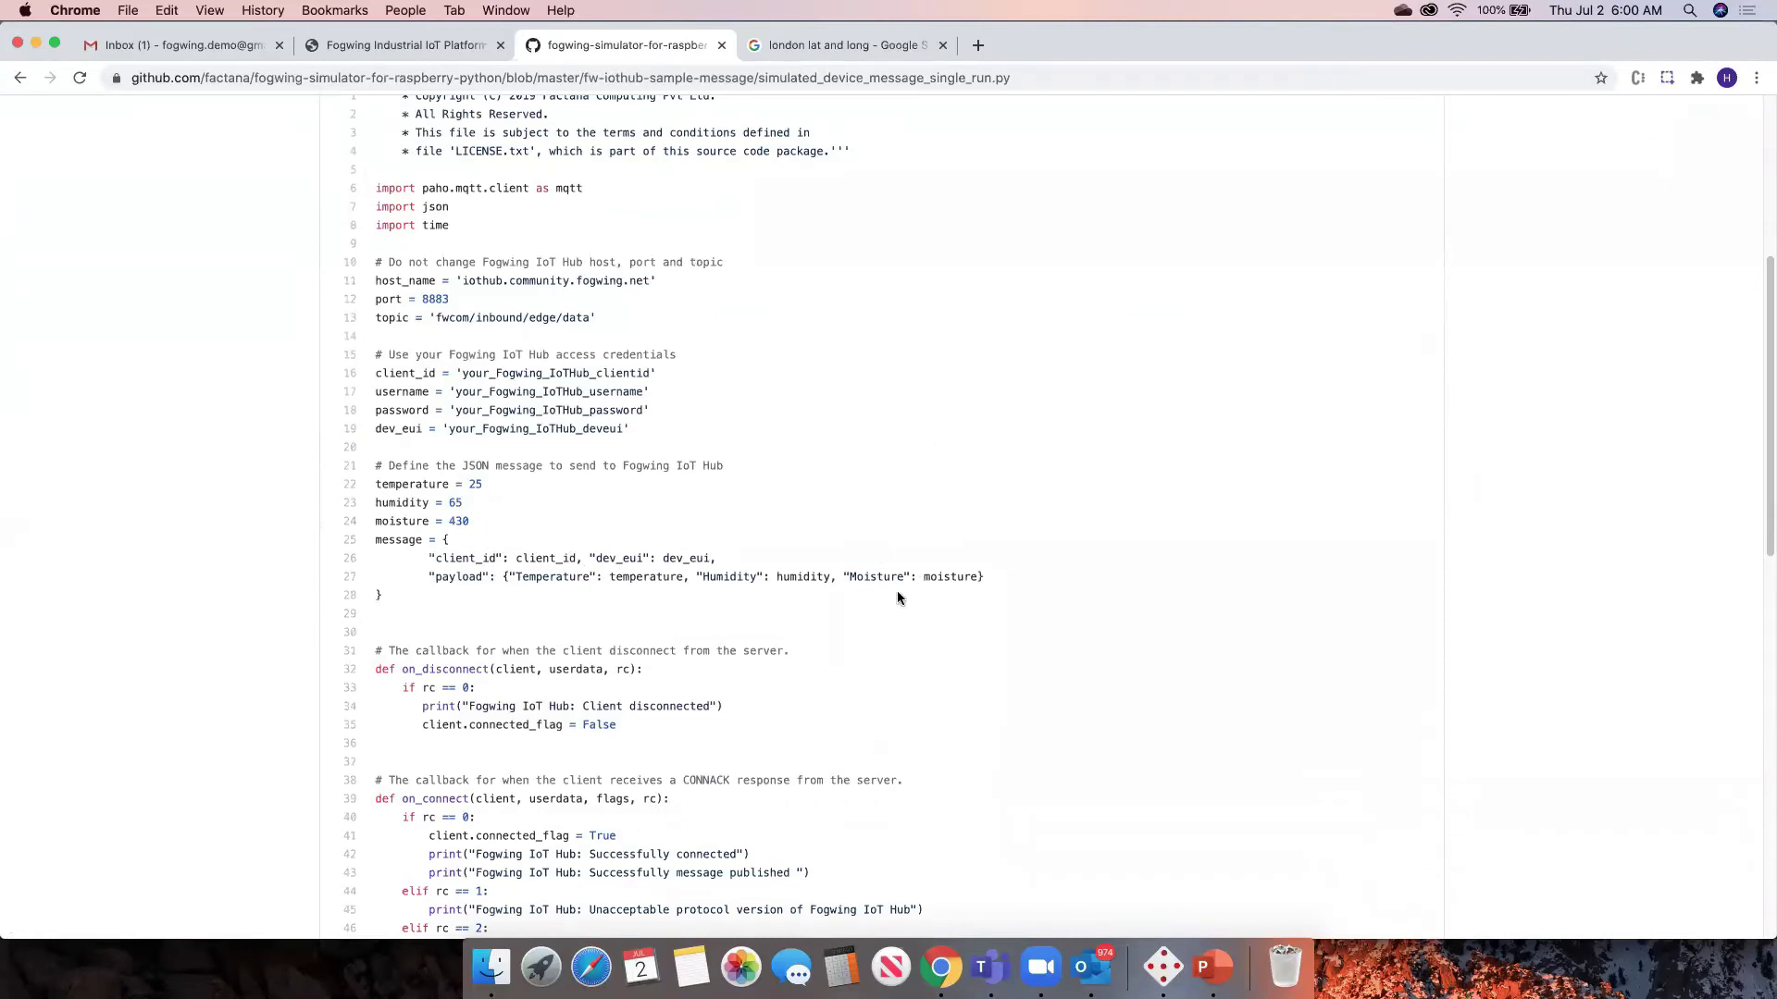
scroll(897, 595, "down", 6)
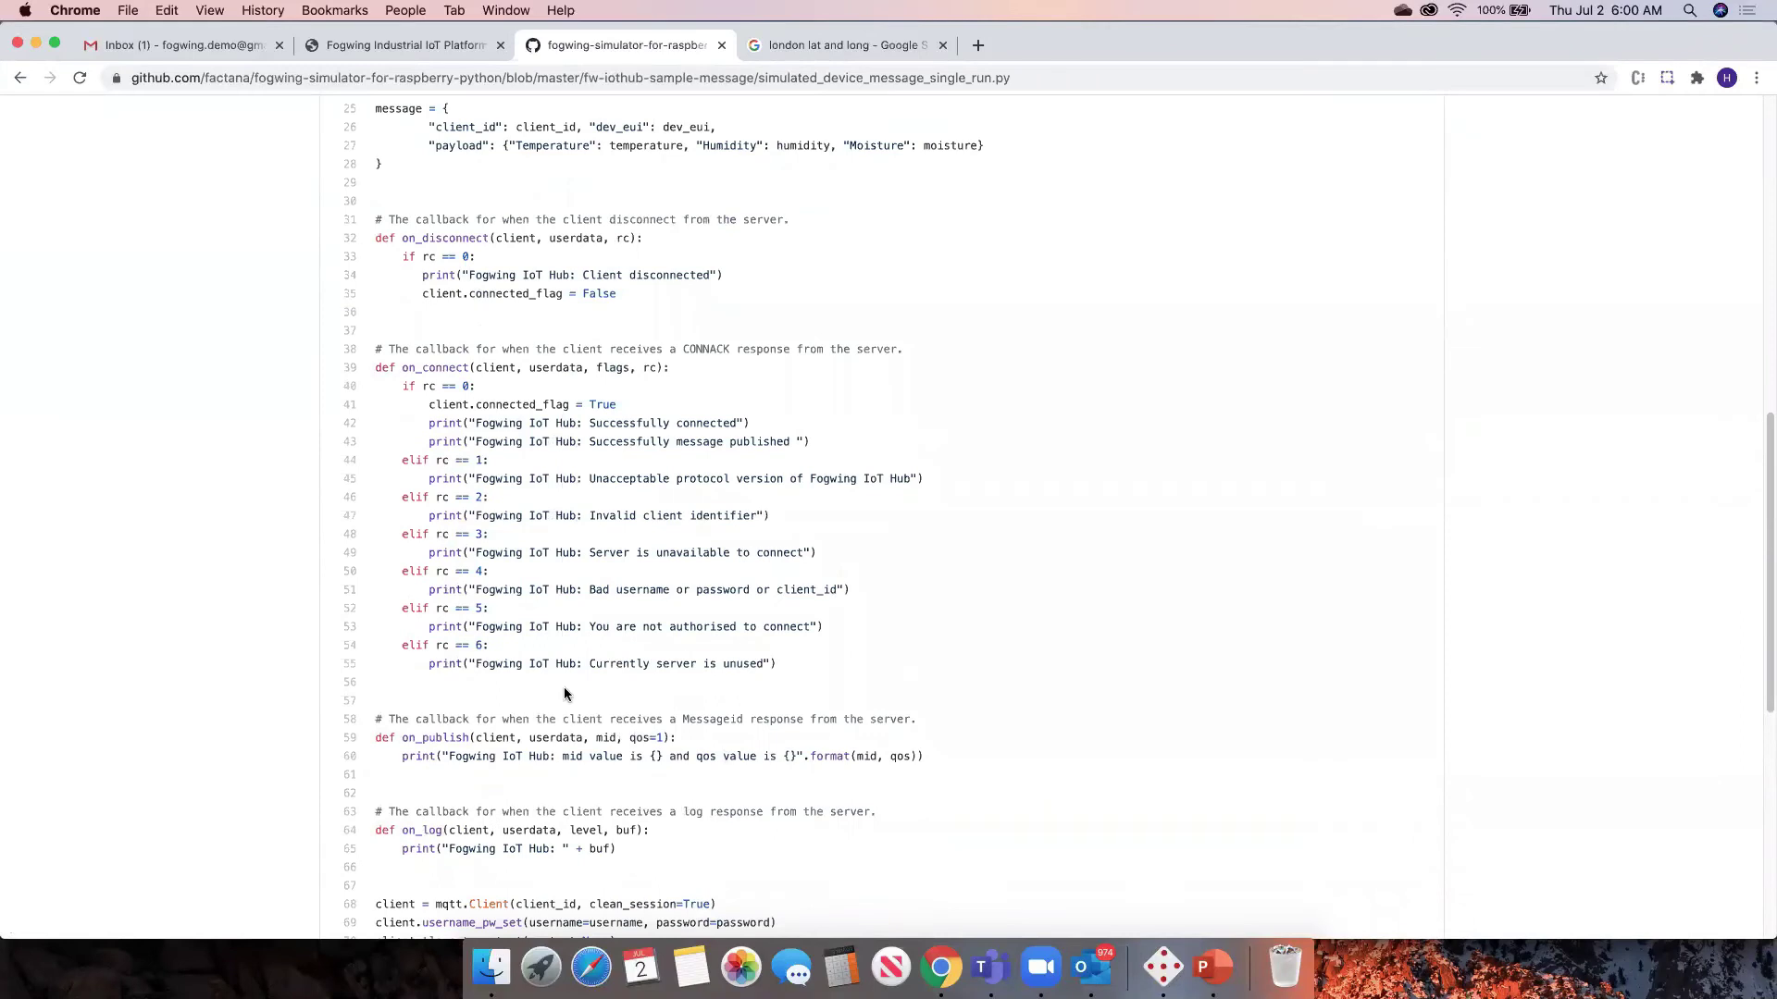
scroll(565, 694, "down", 4)
scroll(646, 644, "up", 15)
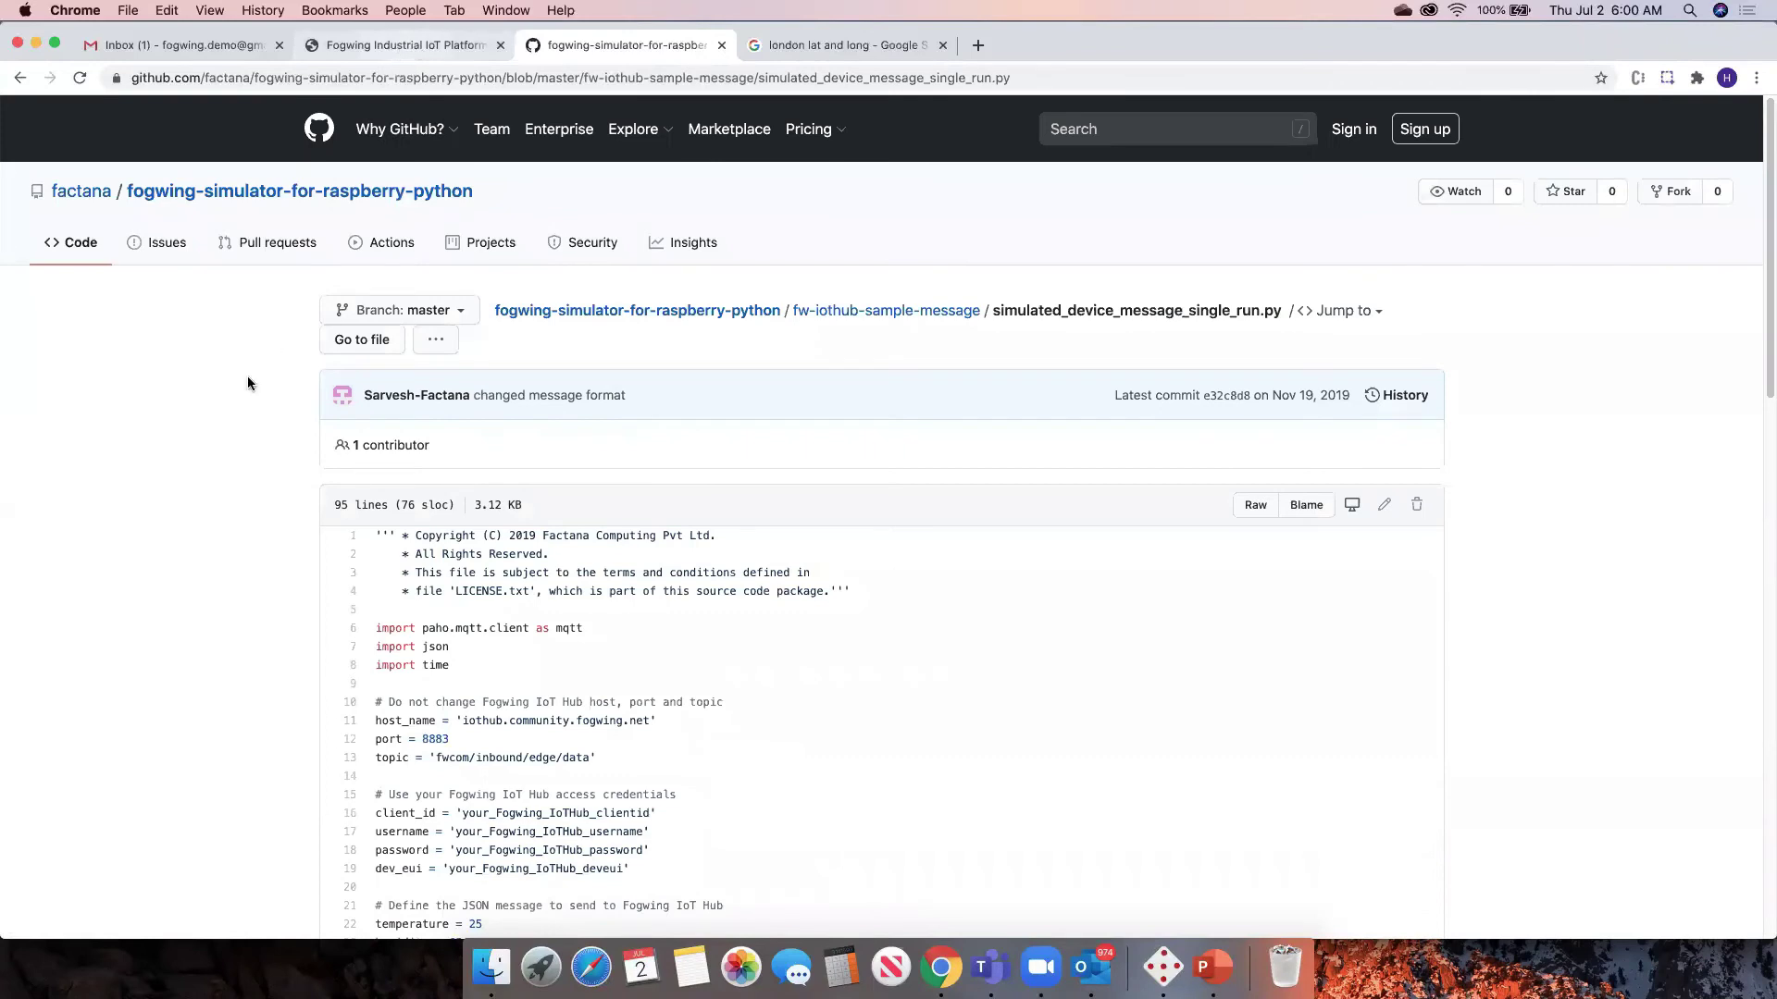
Return to the Fogwing MQTT Access page showing host iothub.enterprise.fogwing.net and port 8883.
left_click(392, 45)
left_click(593, 45)
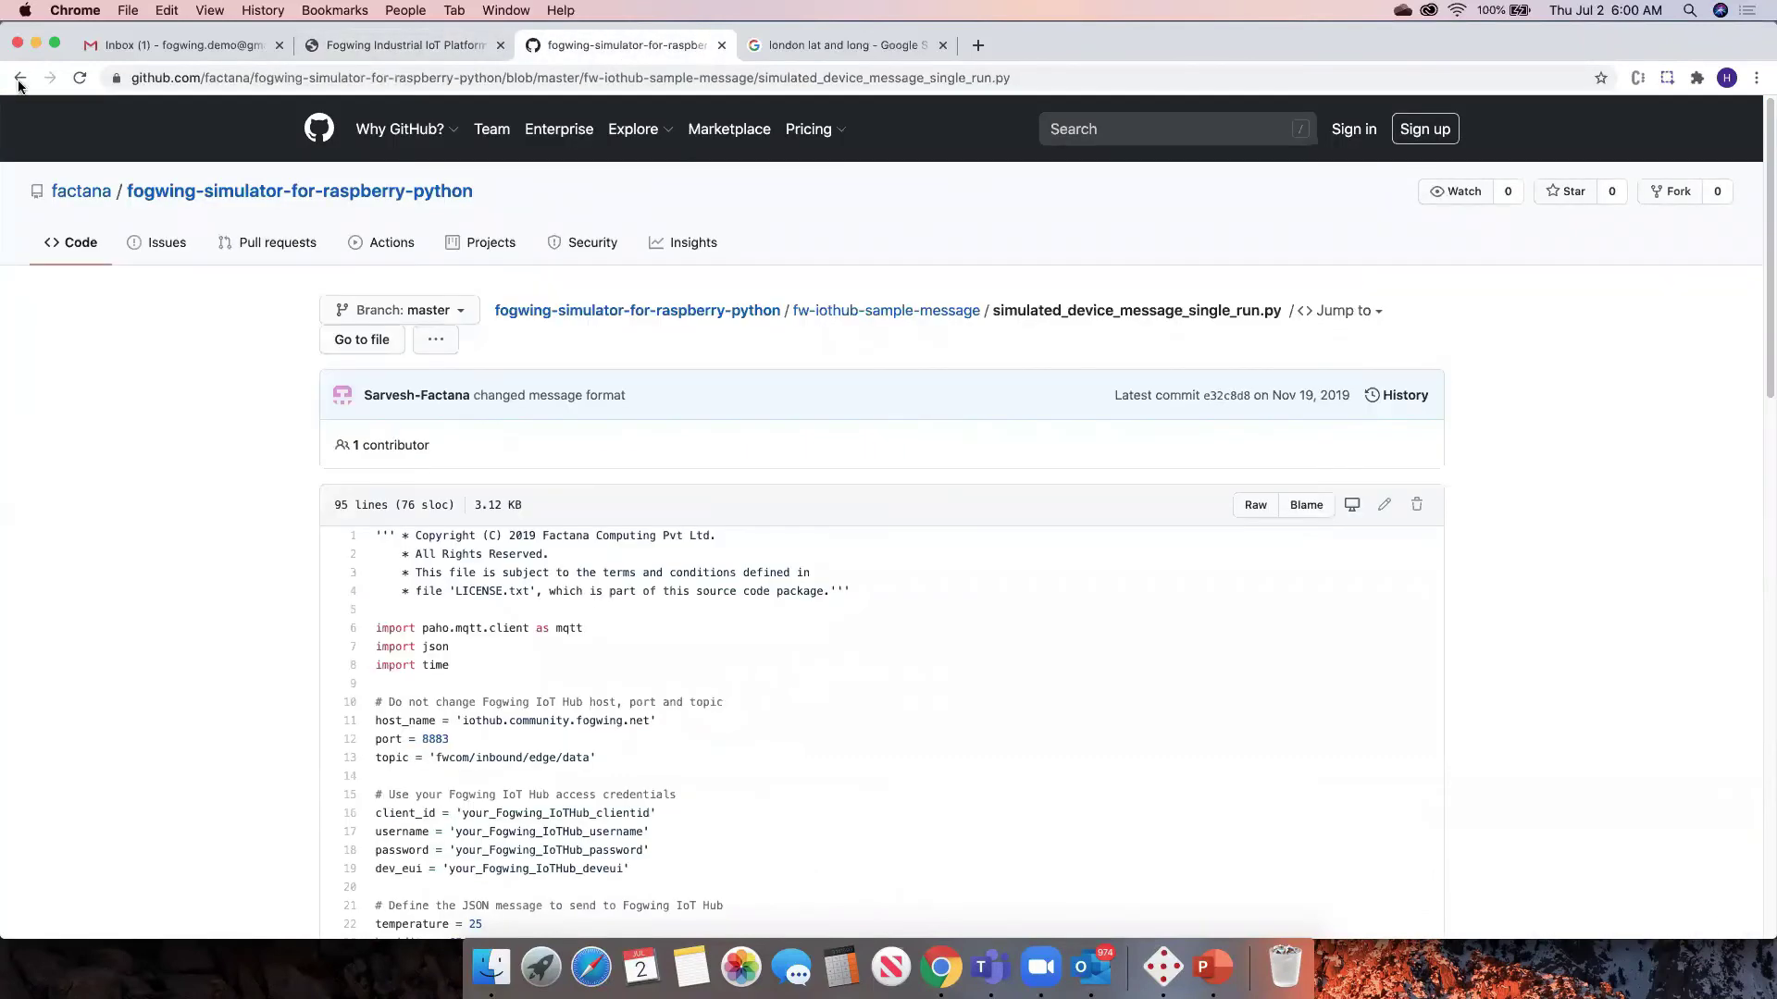
key("super+bracketleft")
left_click(82, 122)
scroll(675, 528, "down", 2)
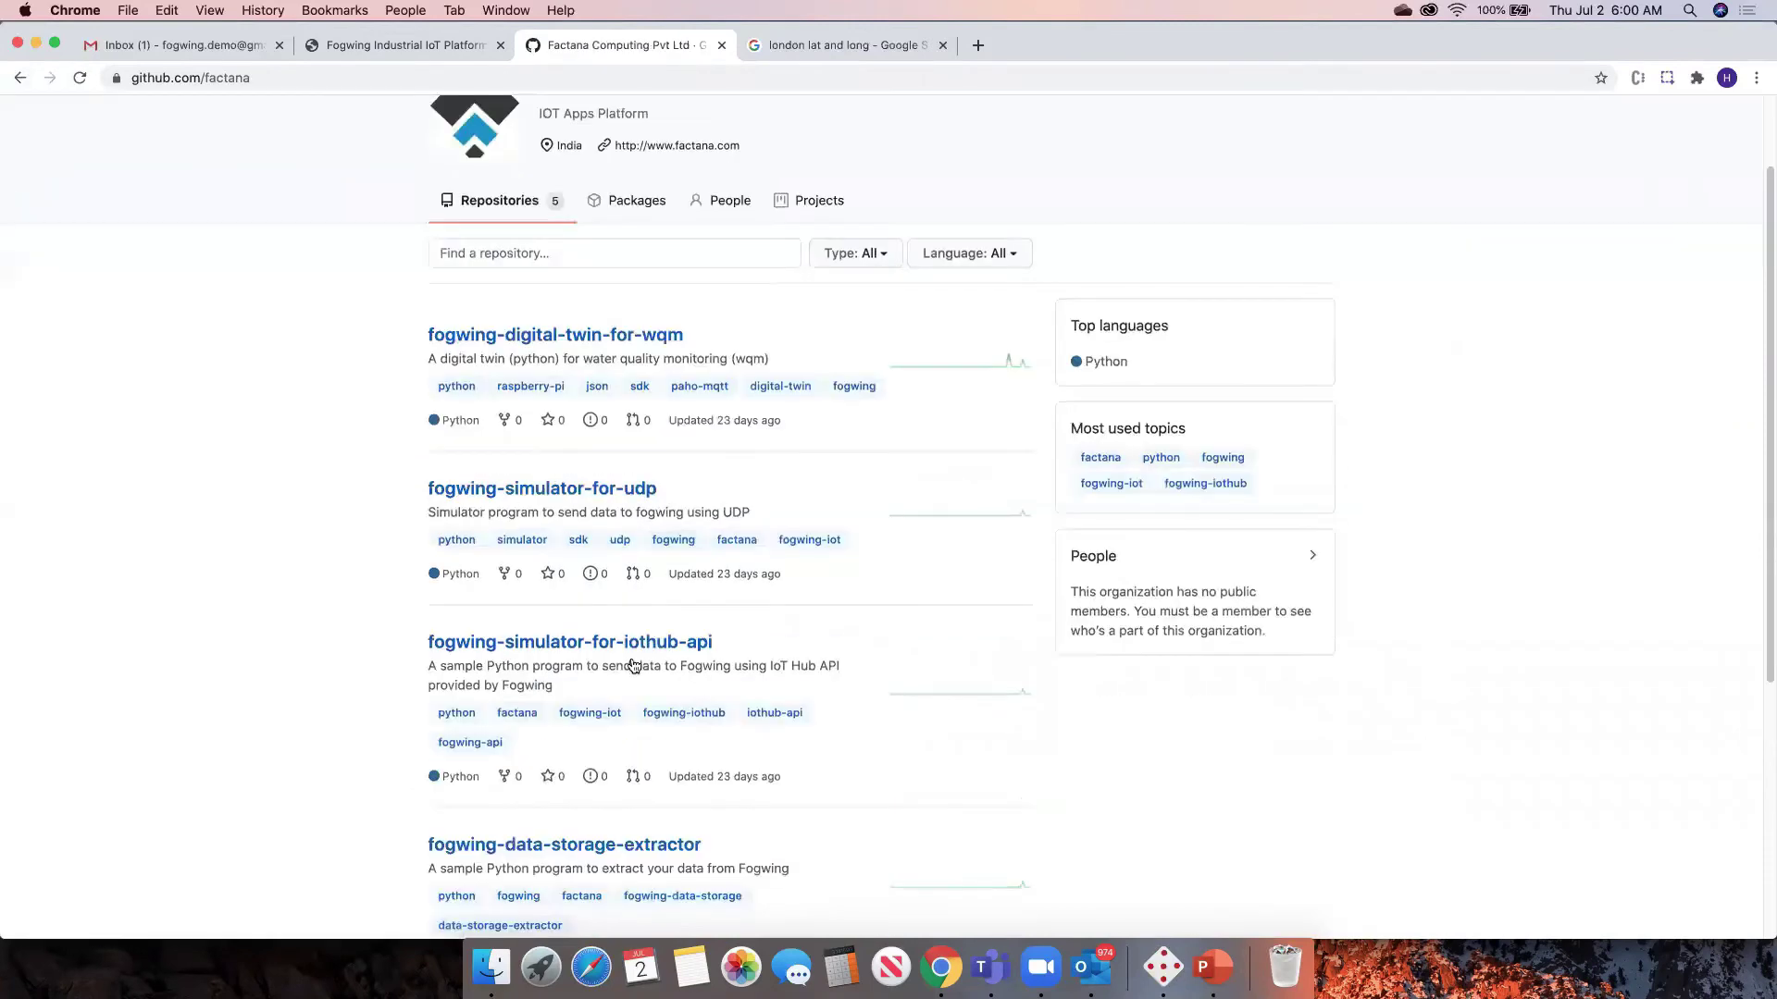
left_click(405, 46)
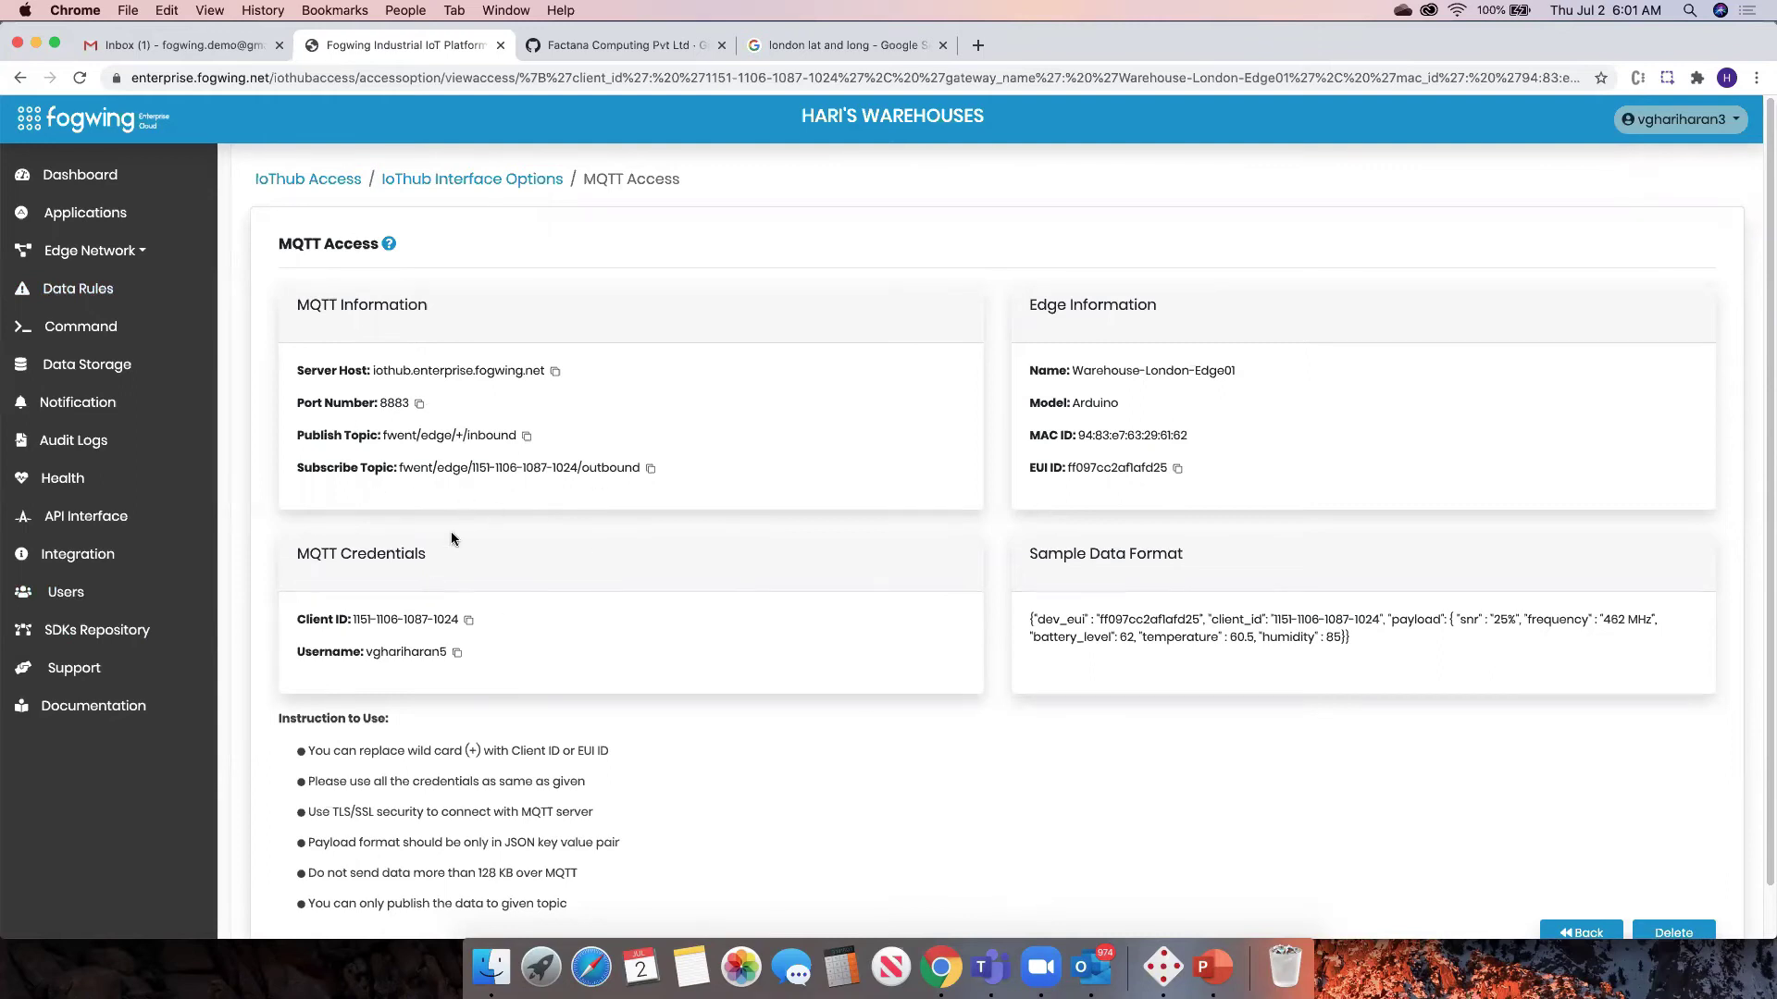
Bring MQTTBox to the front to see saved clients like Hosur-Edge-01.
left_click(1156, 939)
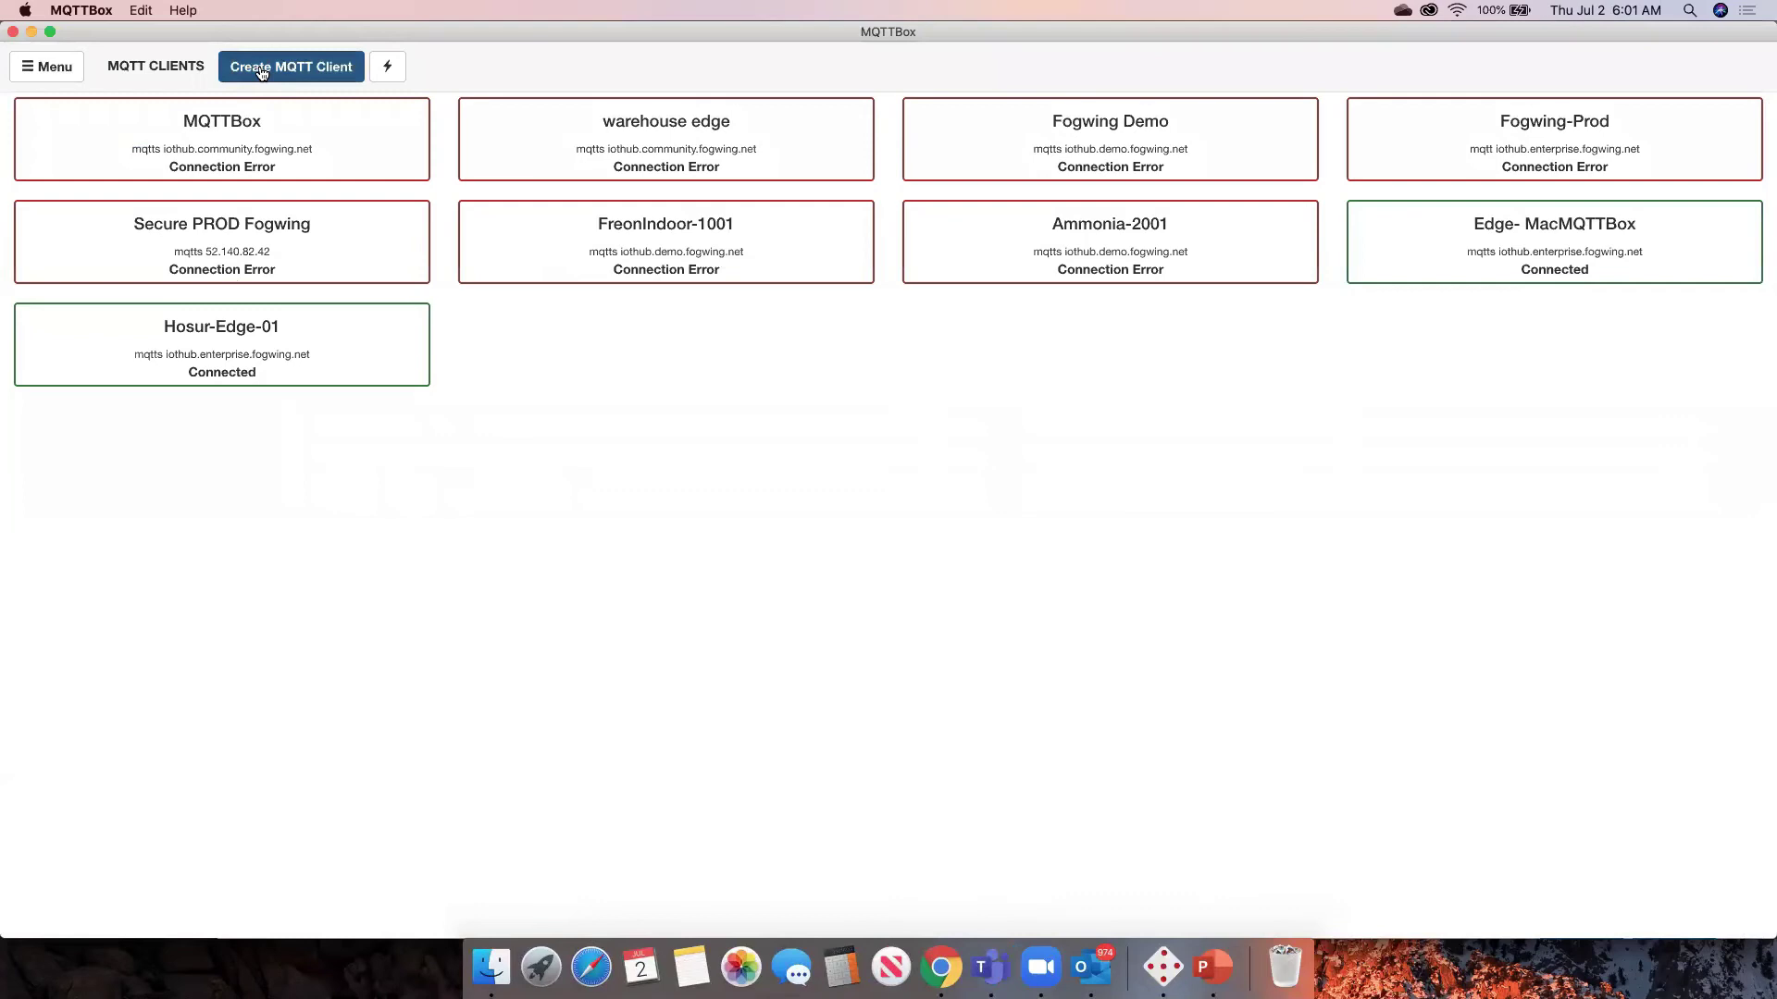
Create a client named 'Warehouse London-Edge01' using the Fogwing client ID, without an appended timestamp.
left_click(262, 73)
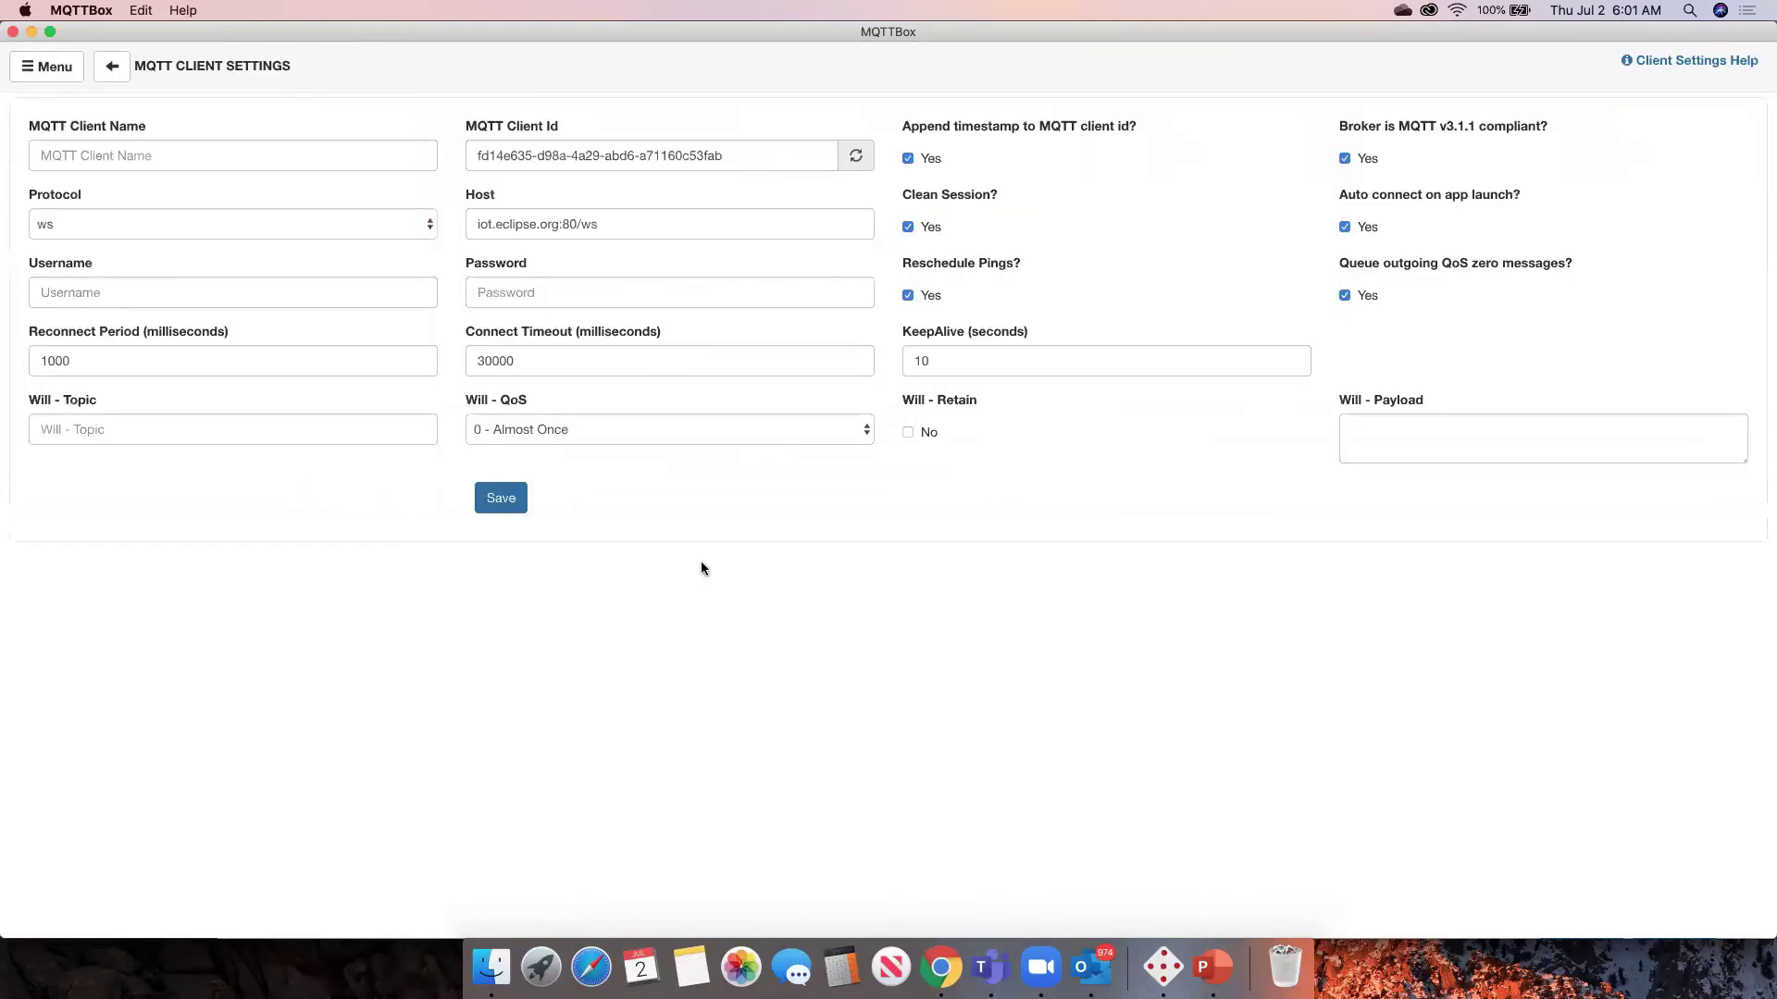
left_click(196, 154)
type("Ware")
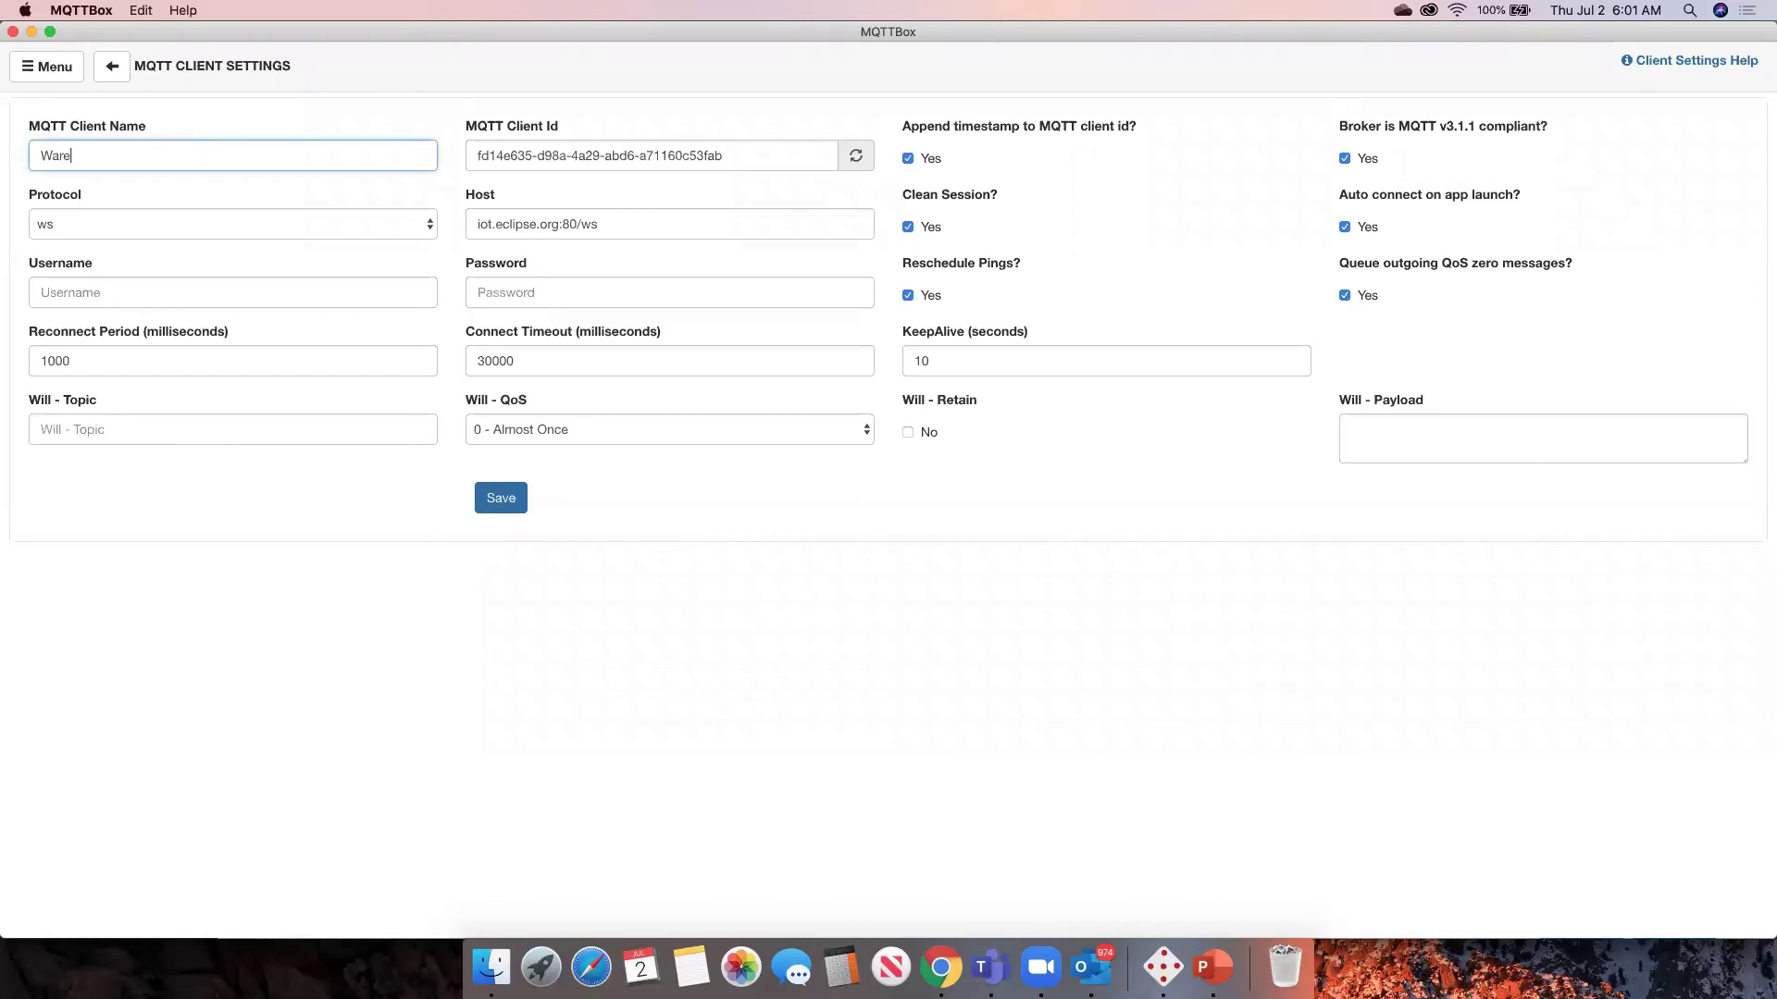
type("house ")
type("London")
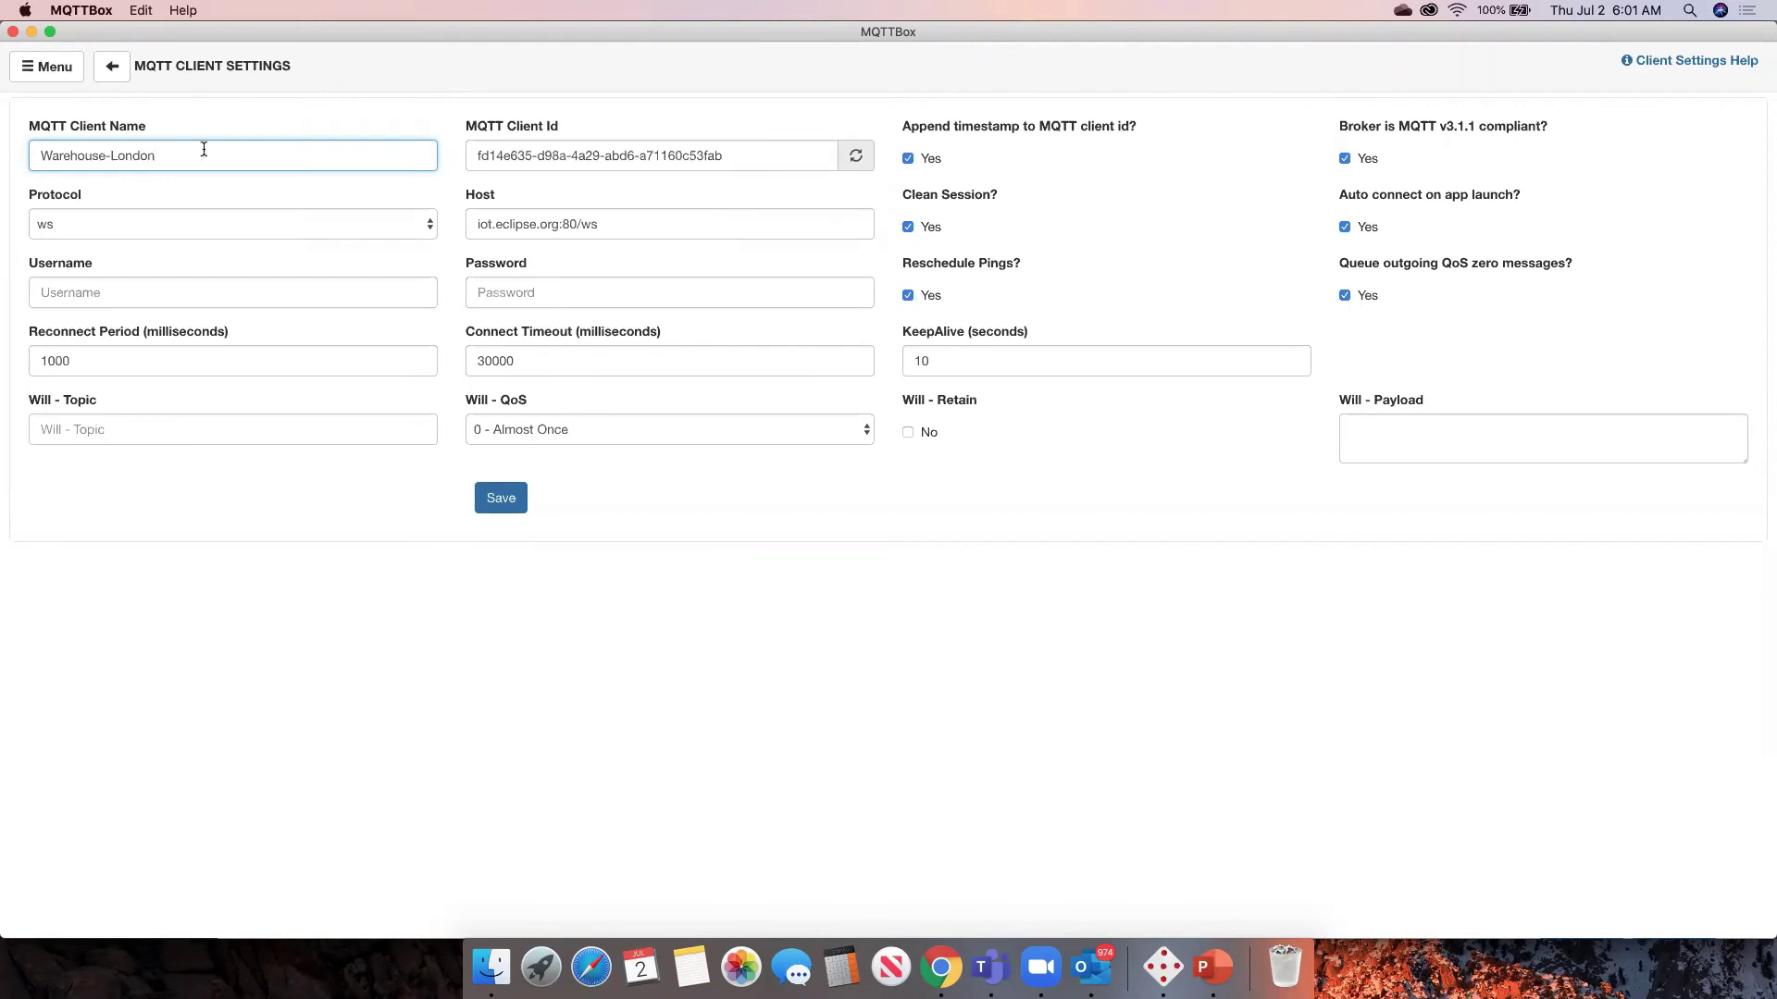
type("-Edge01")
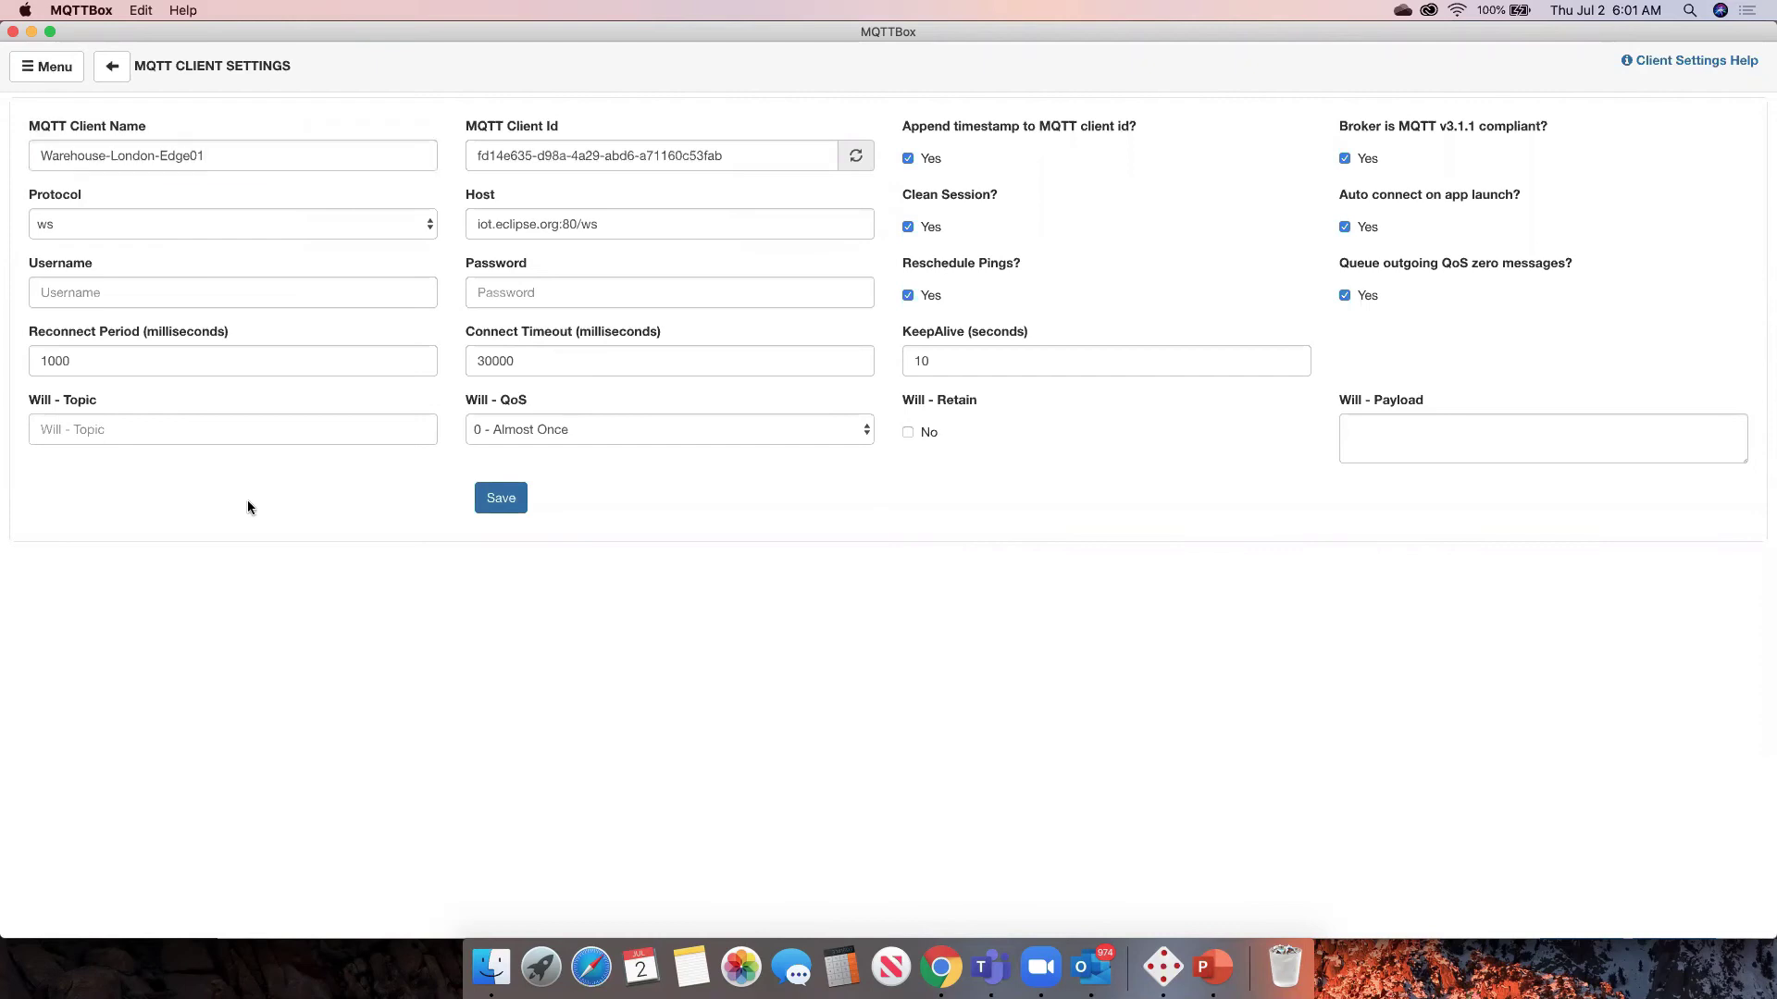
left_click_drag(725, 156, 463, 131)
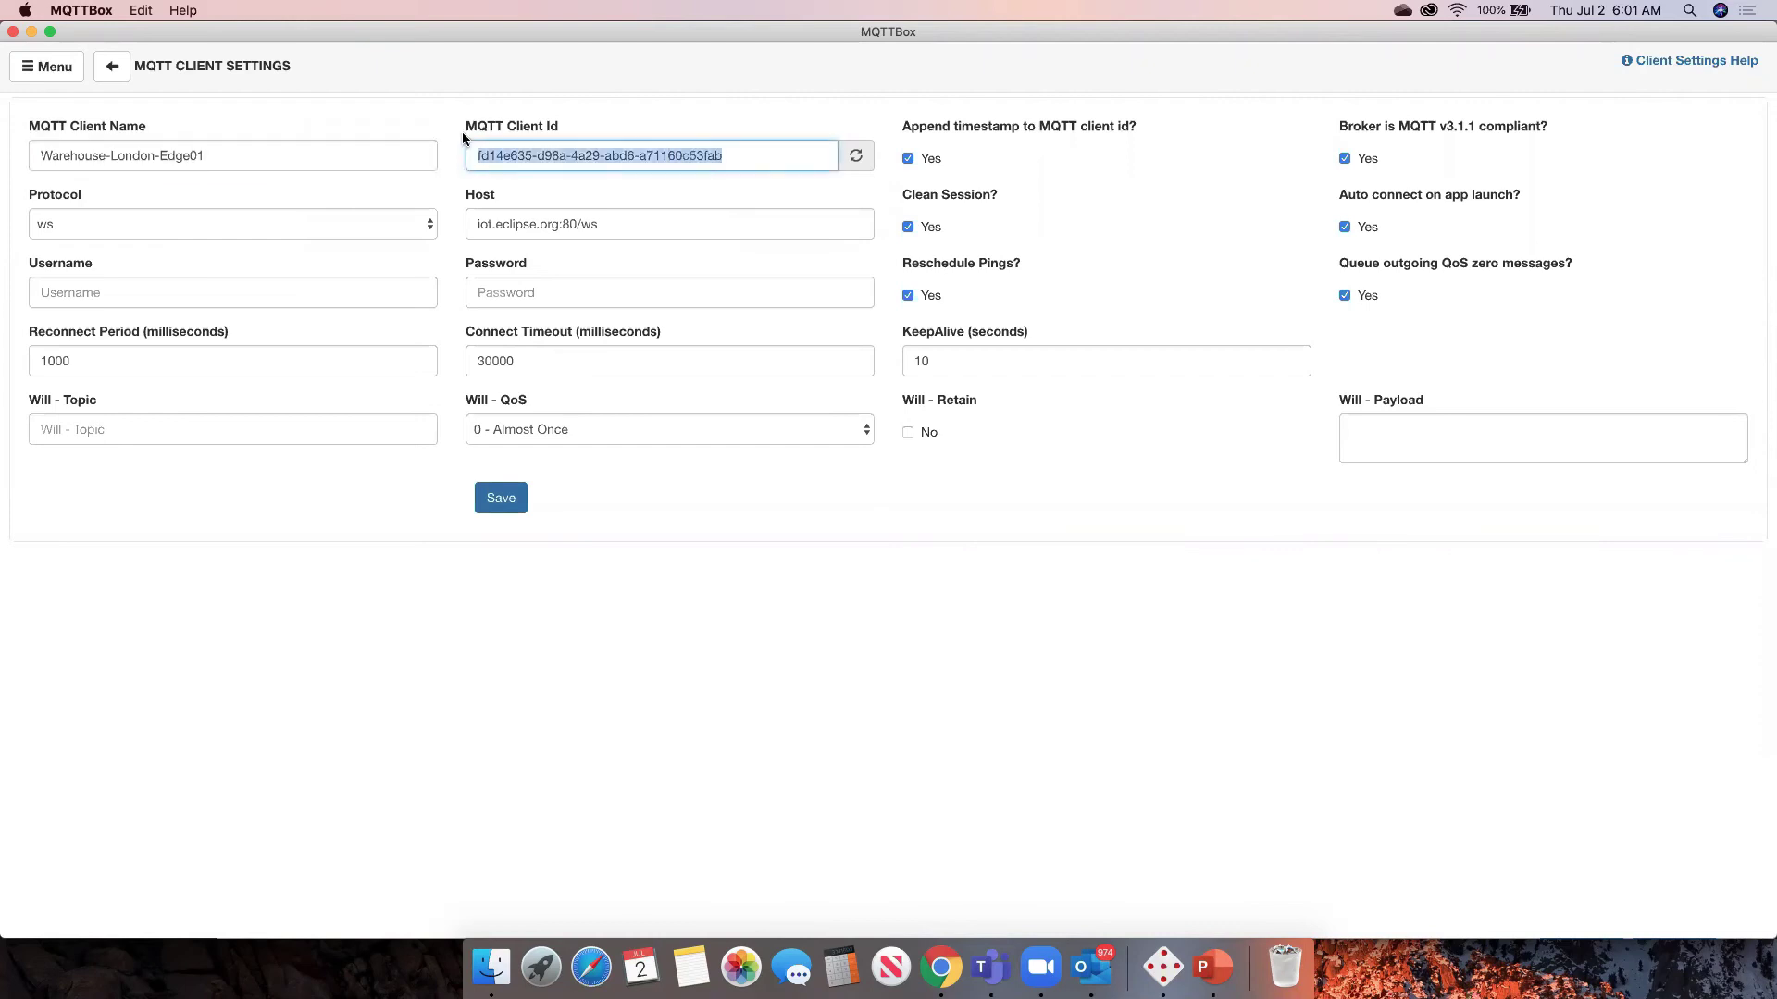
key("super+Tab")
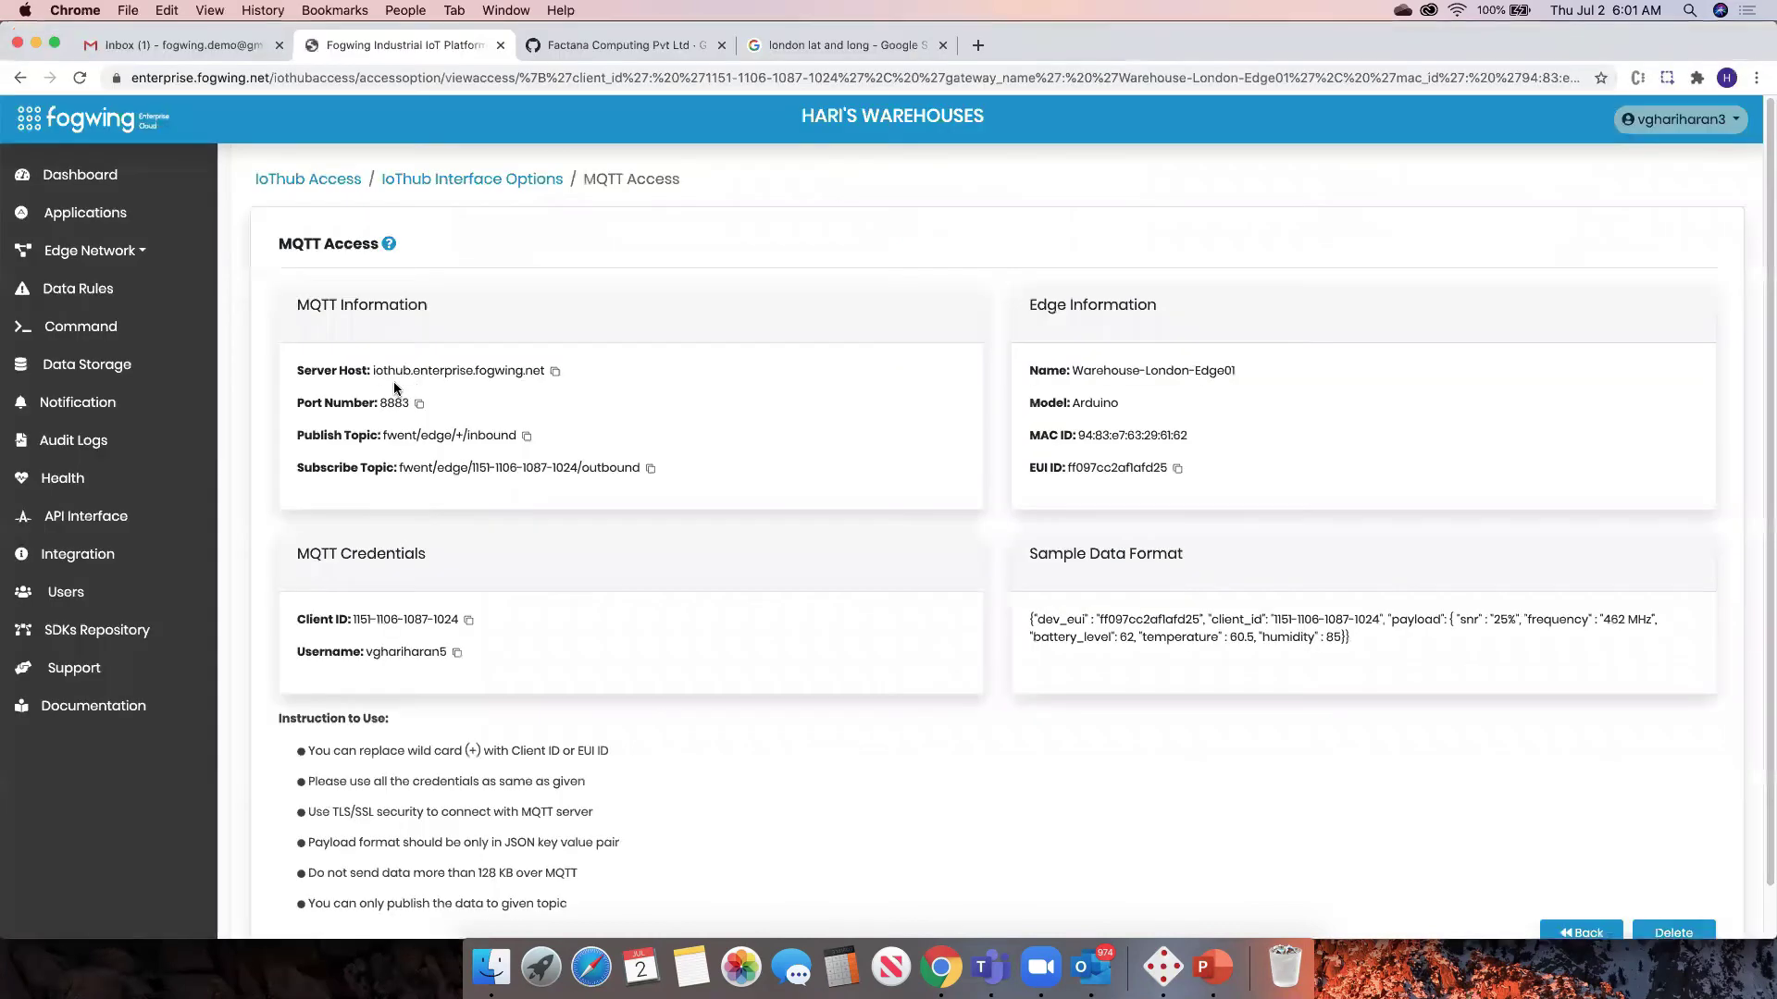
left_click(470, 622)
key("super+Tab")
key("super+v")
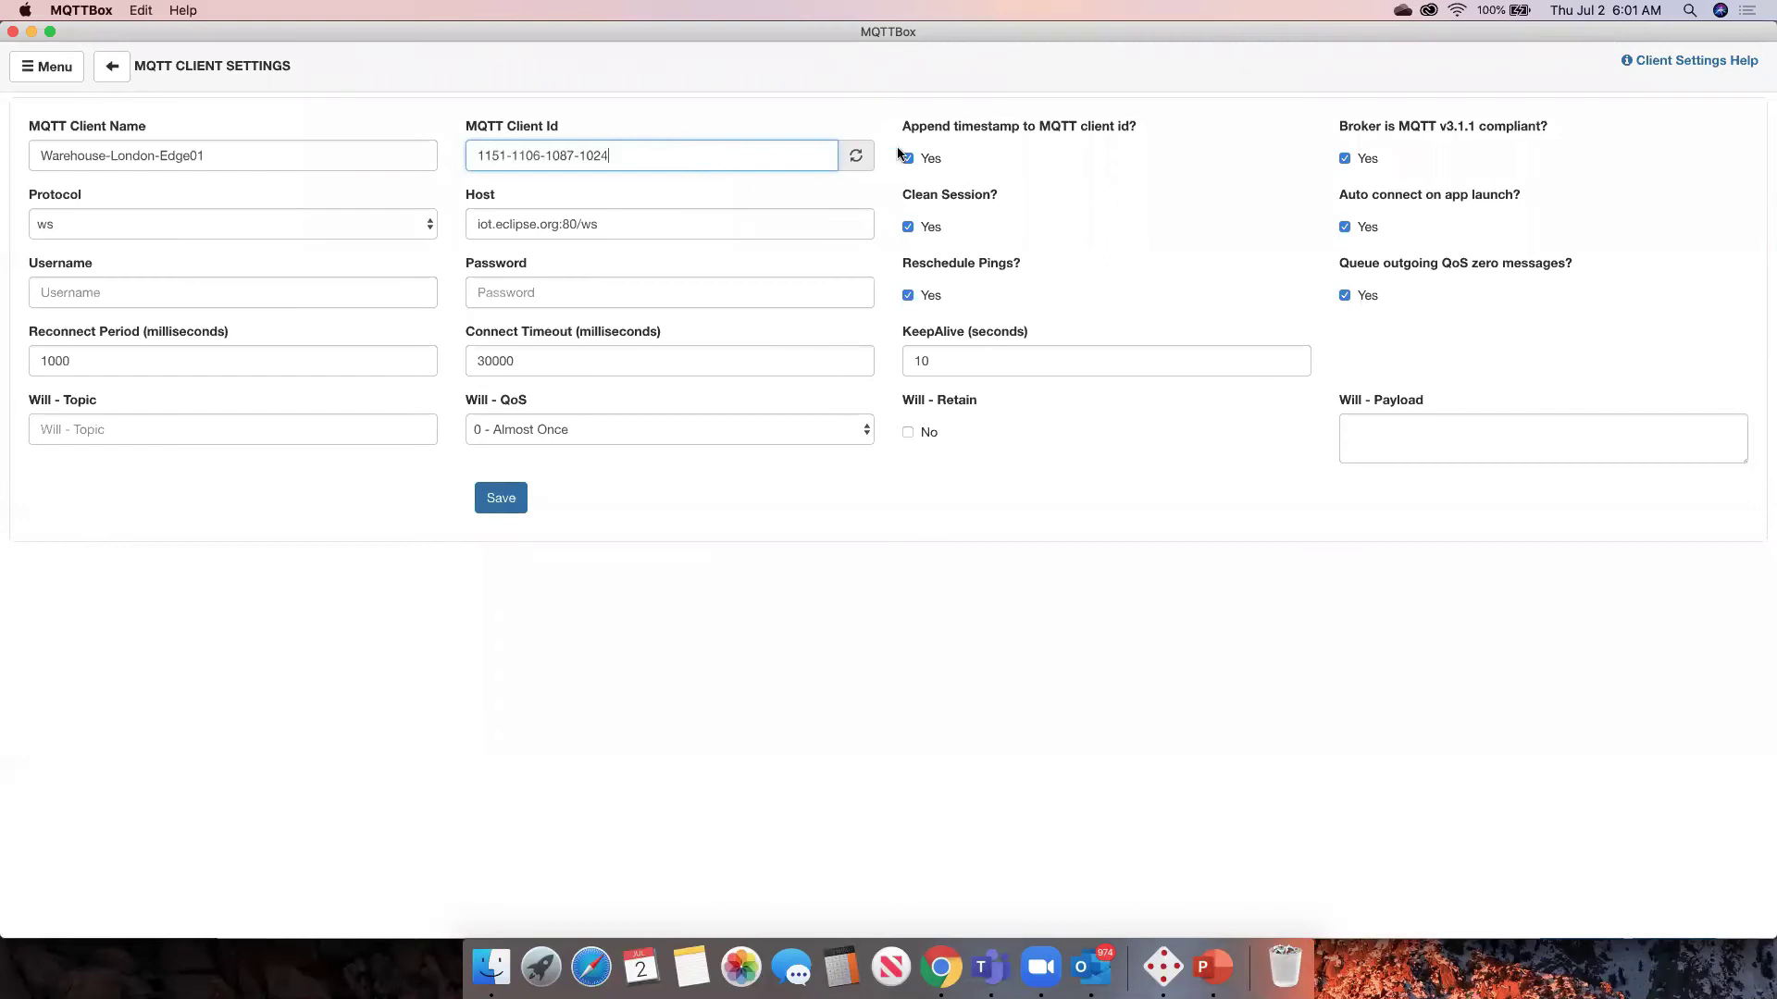
left_click(908, 157)
left_click(908, 157)
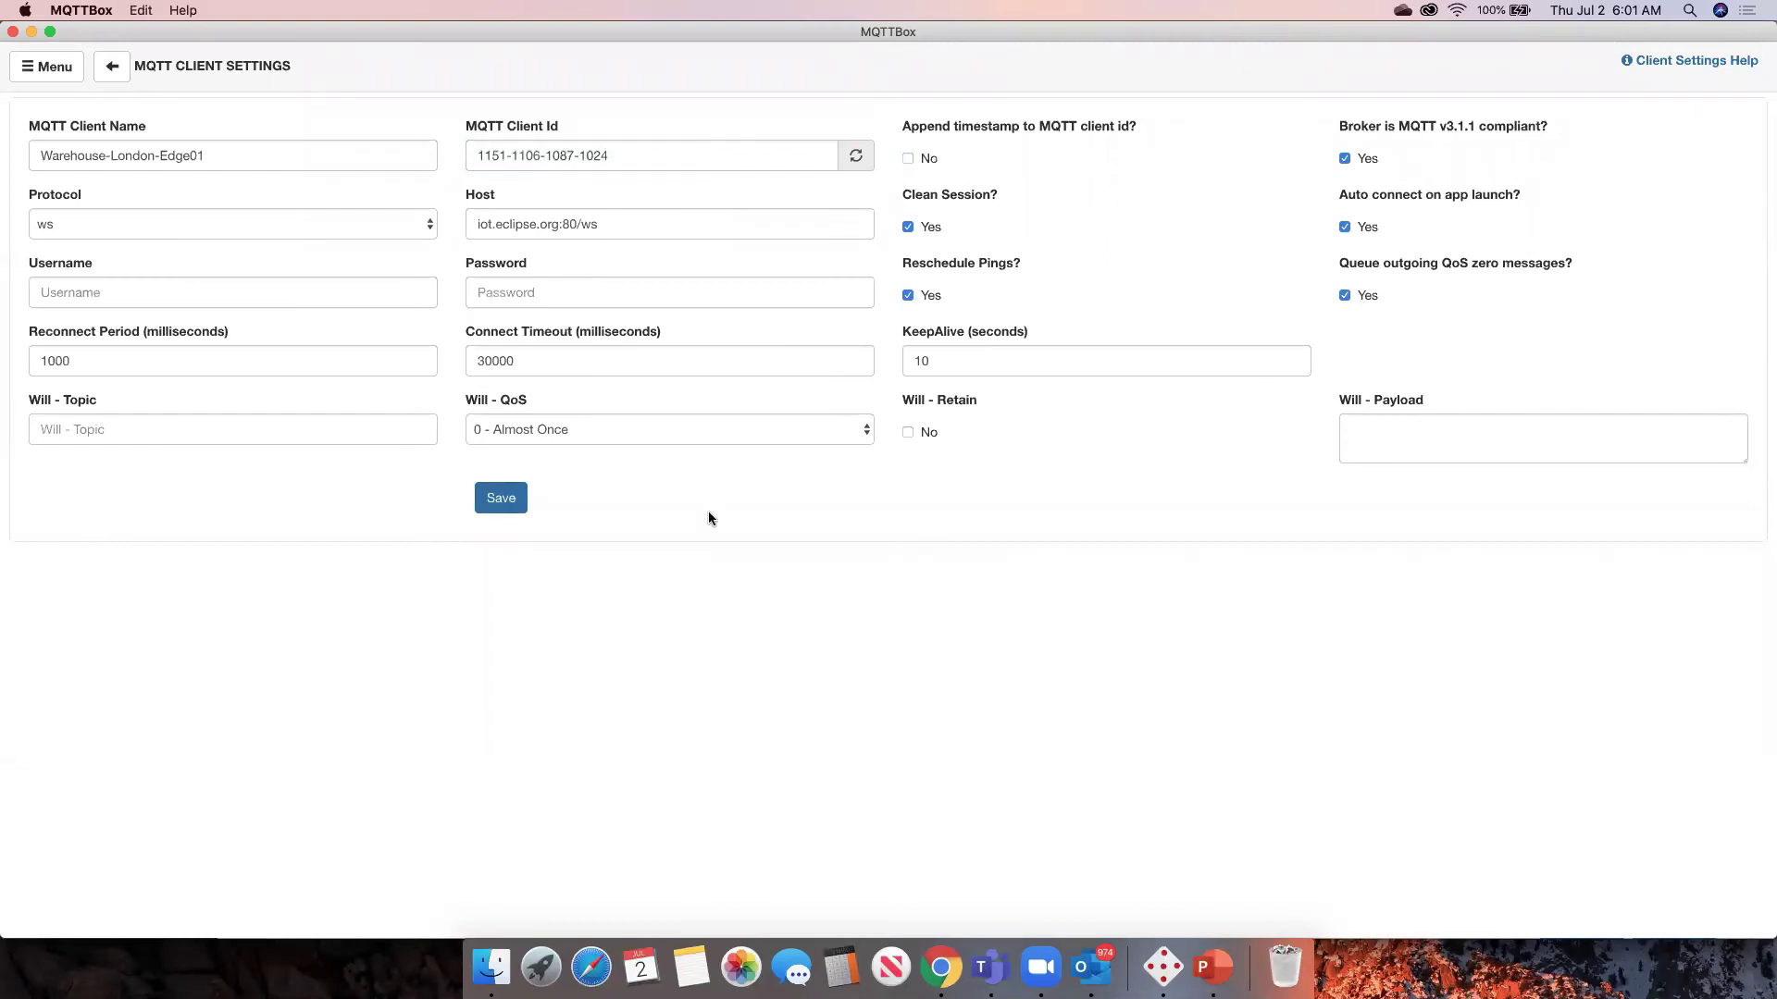
Set the protocol to mqtts / tls and the host to iothub.enterprise.fogwing.net.
left_click(175, 224)
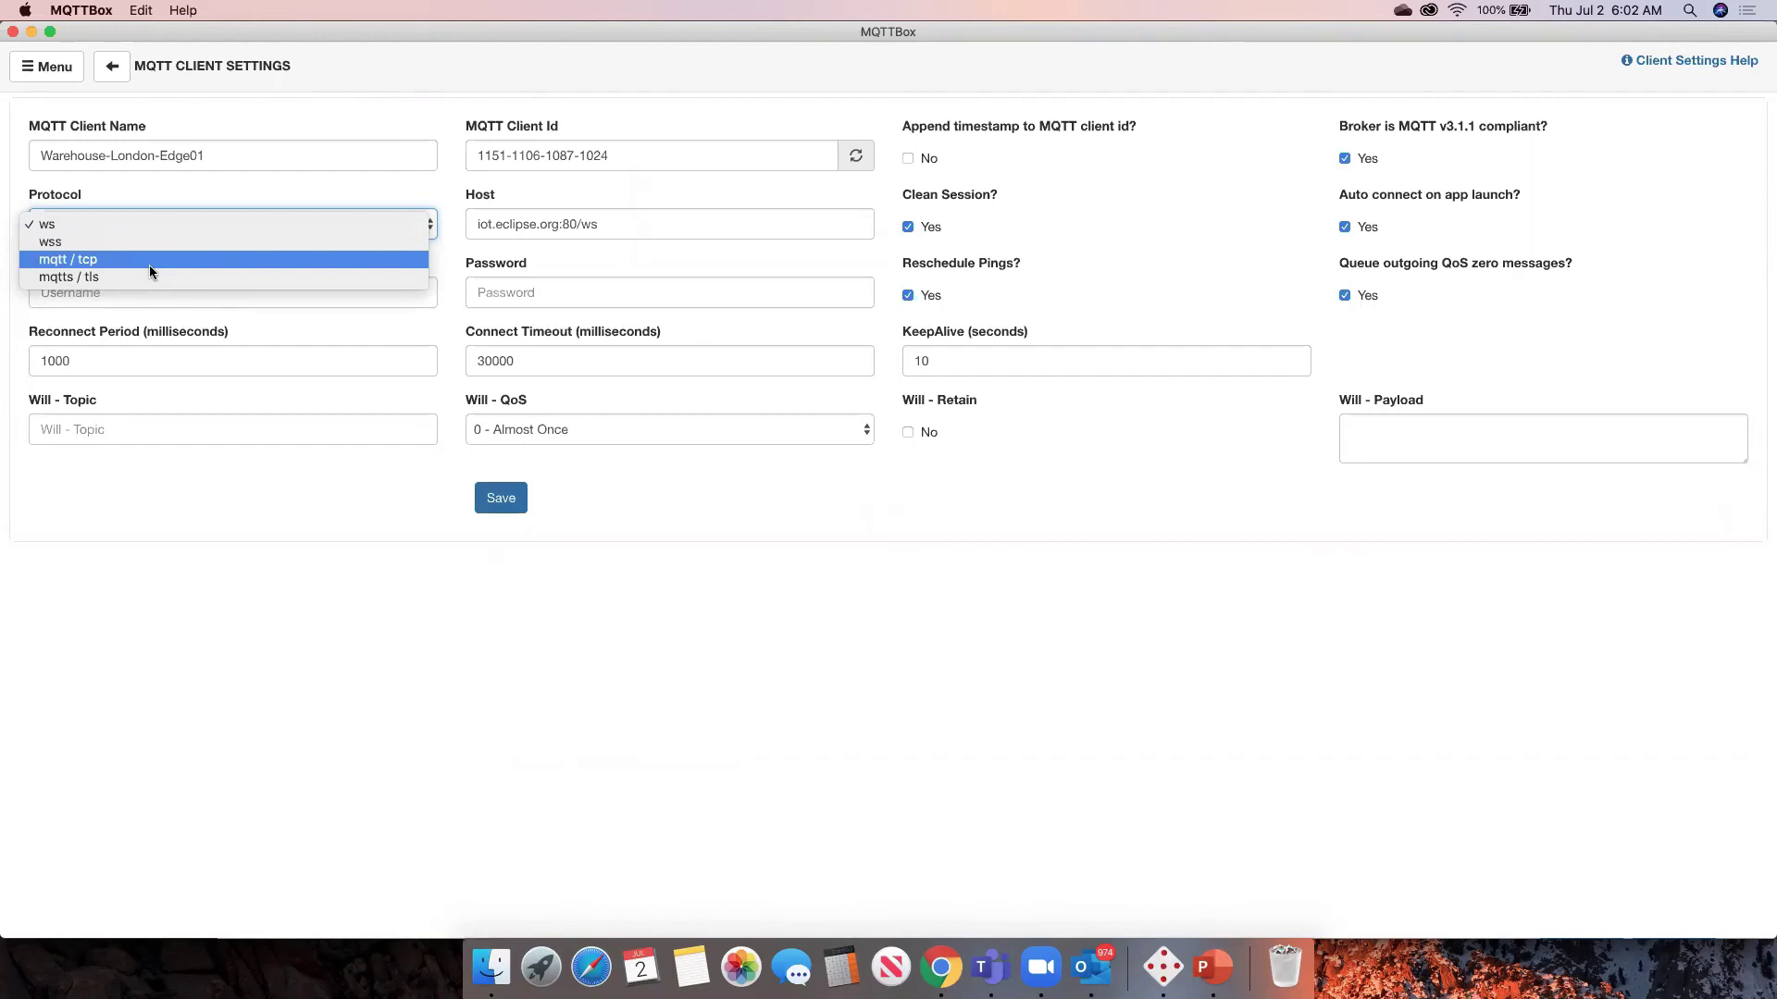
left_click(319, 262)
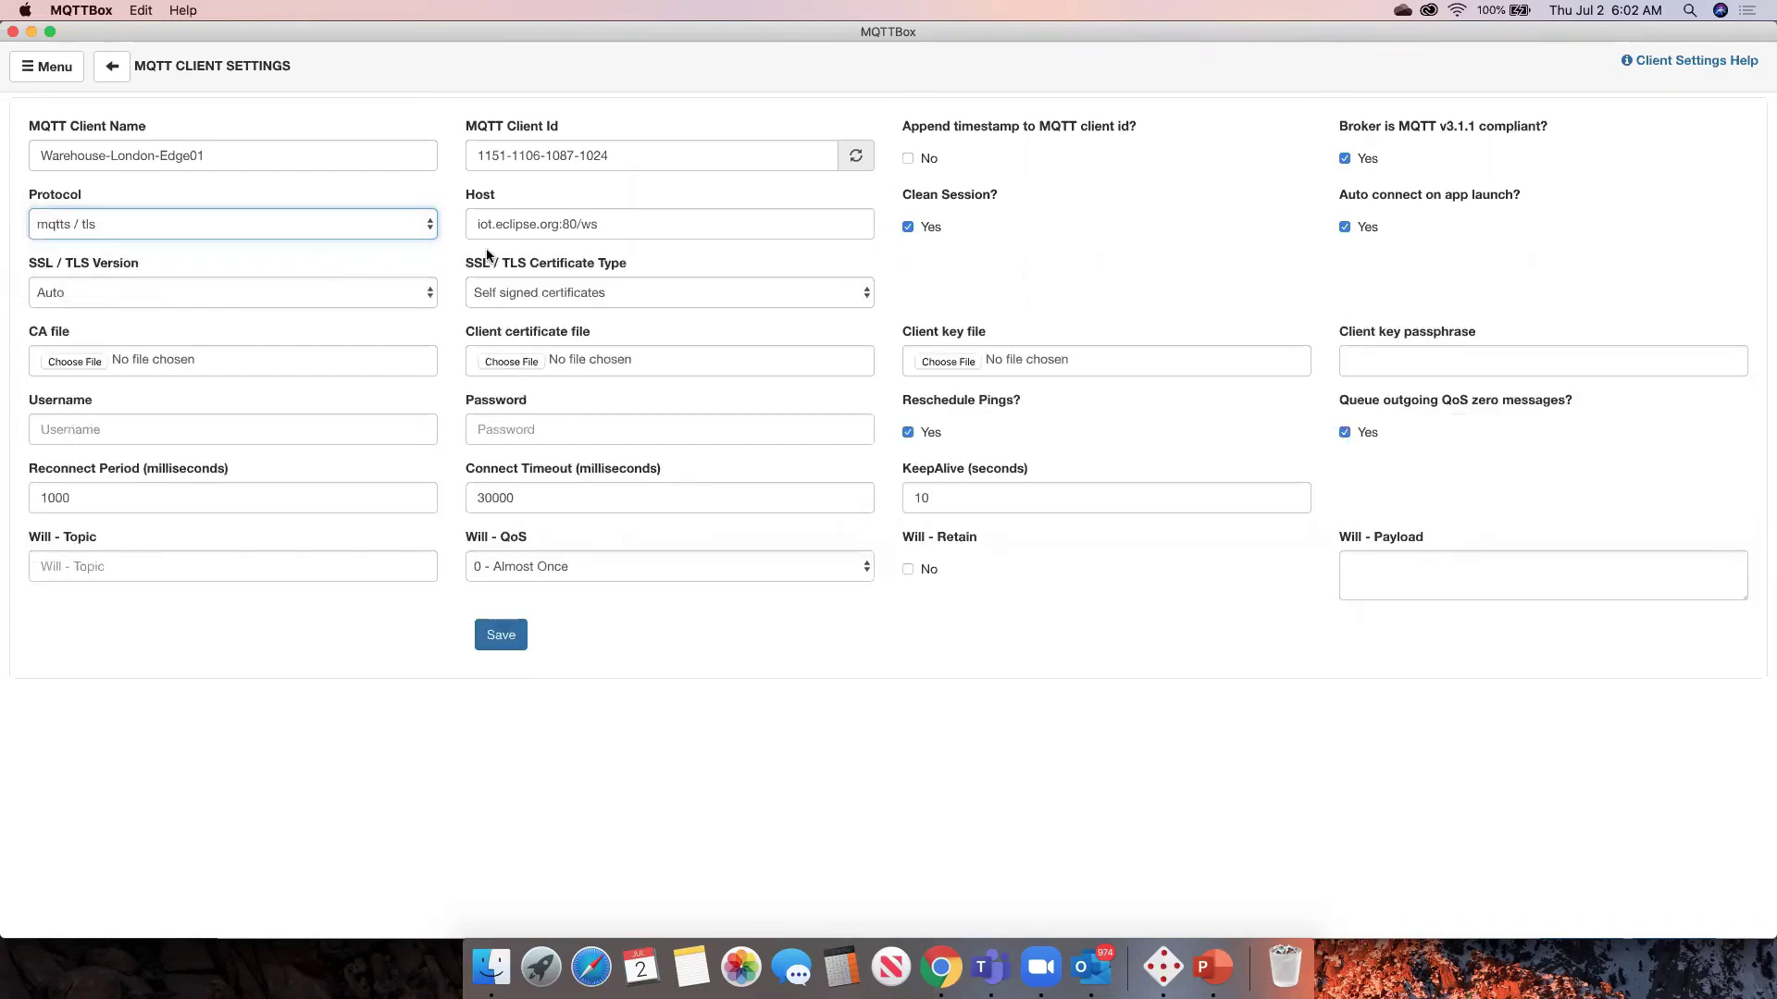
left_click_drag(603, 225, 537, 225)
left_click(603, 224)
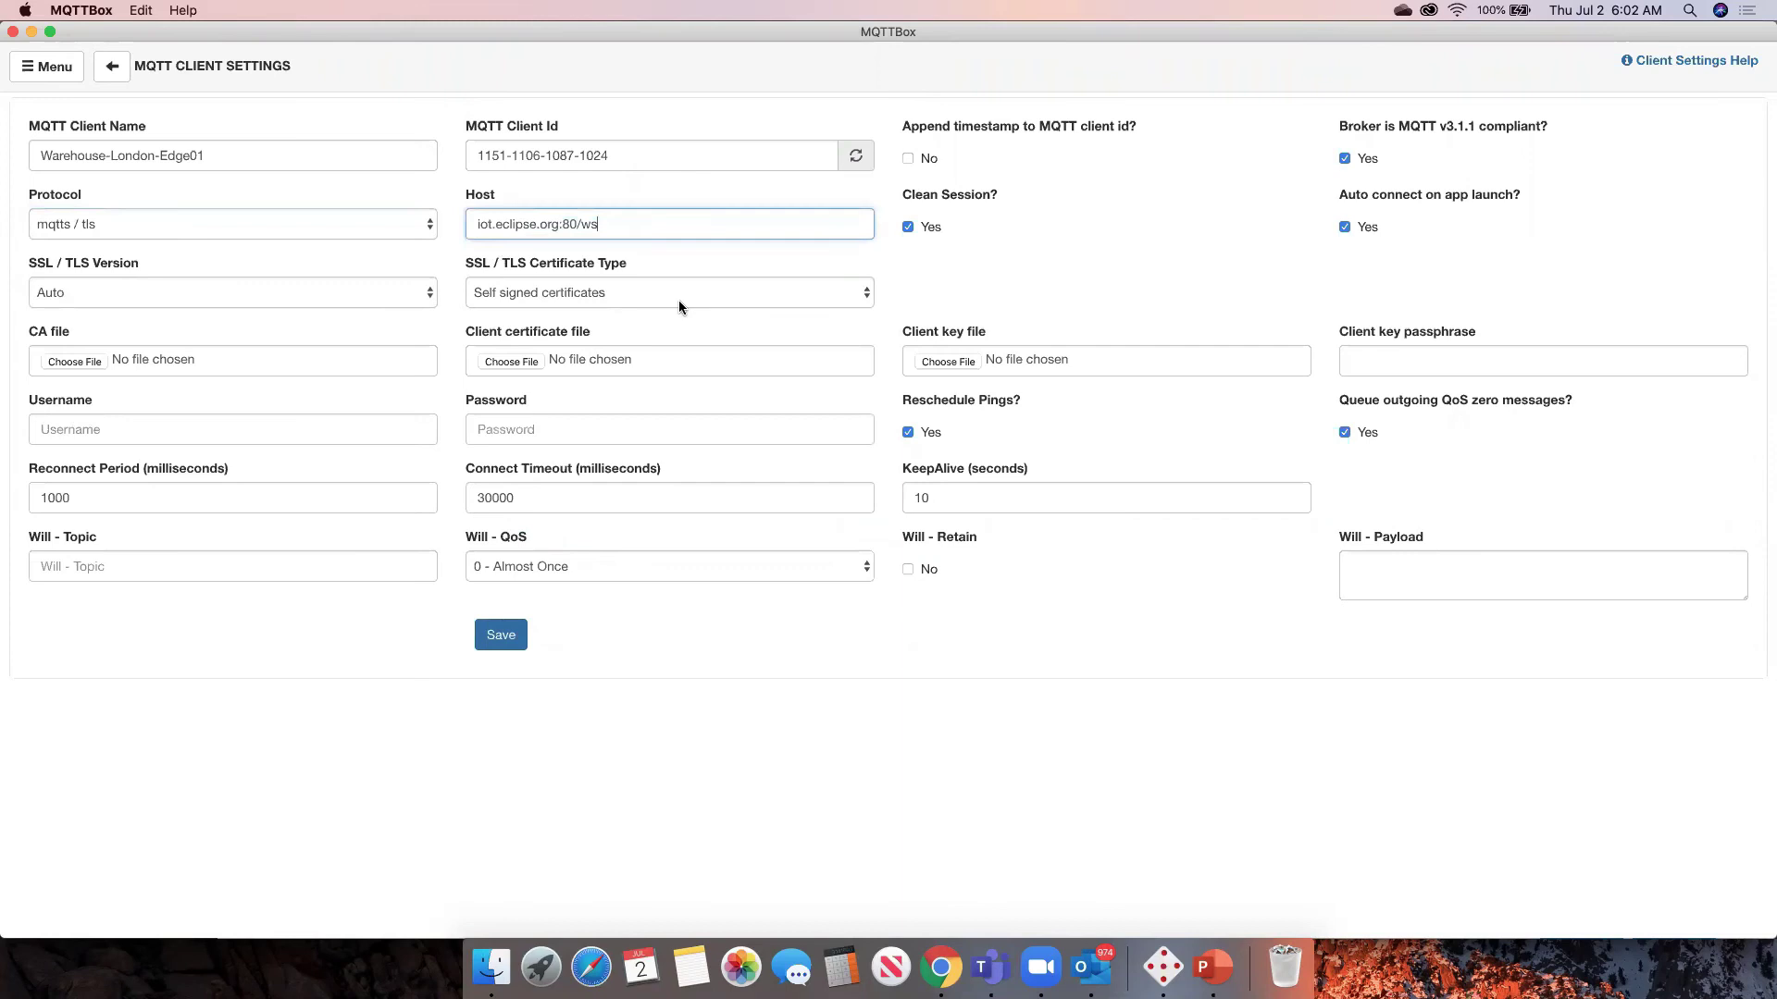
key("super+Tab")
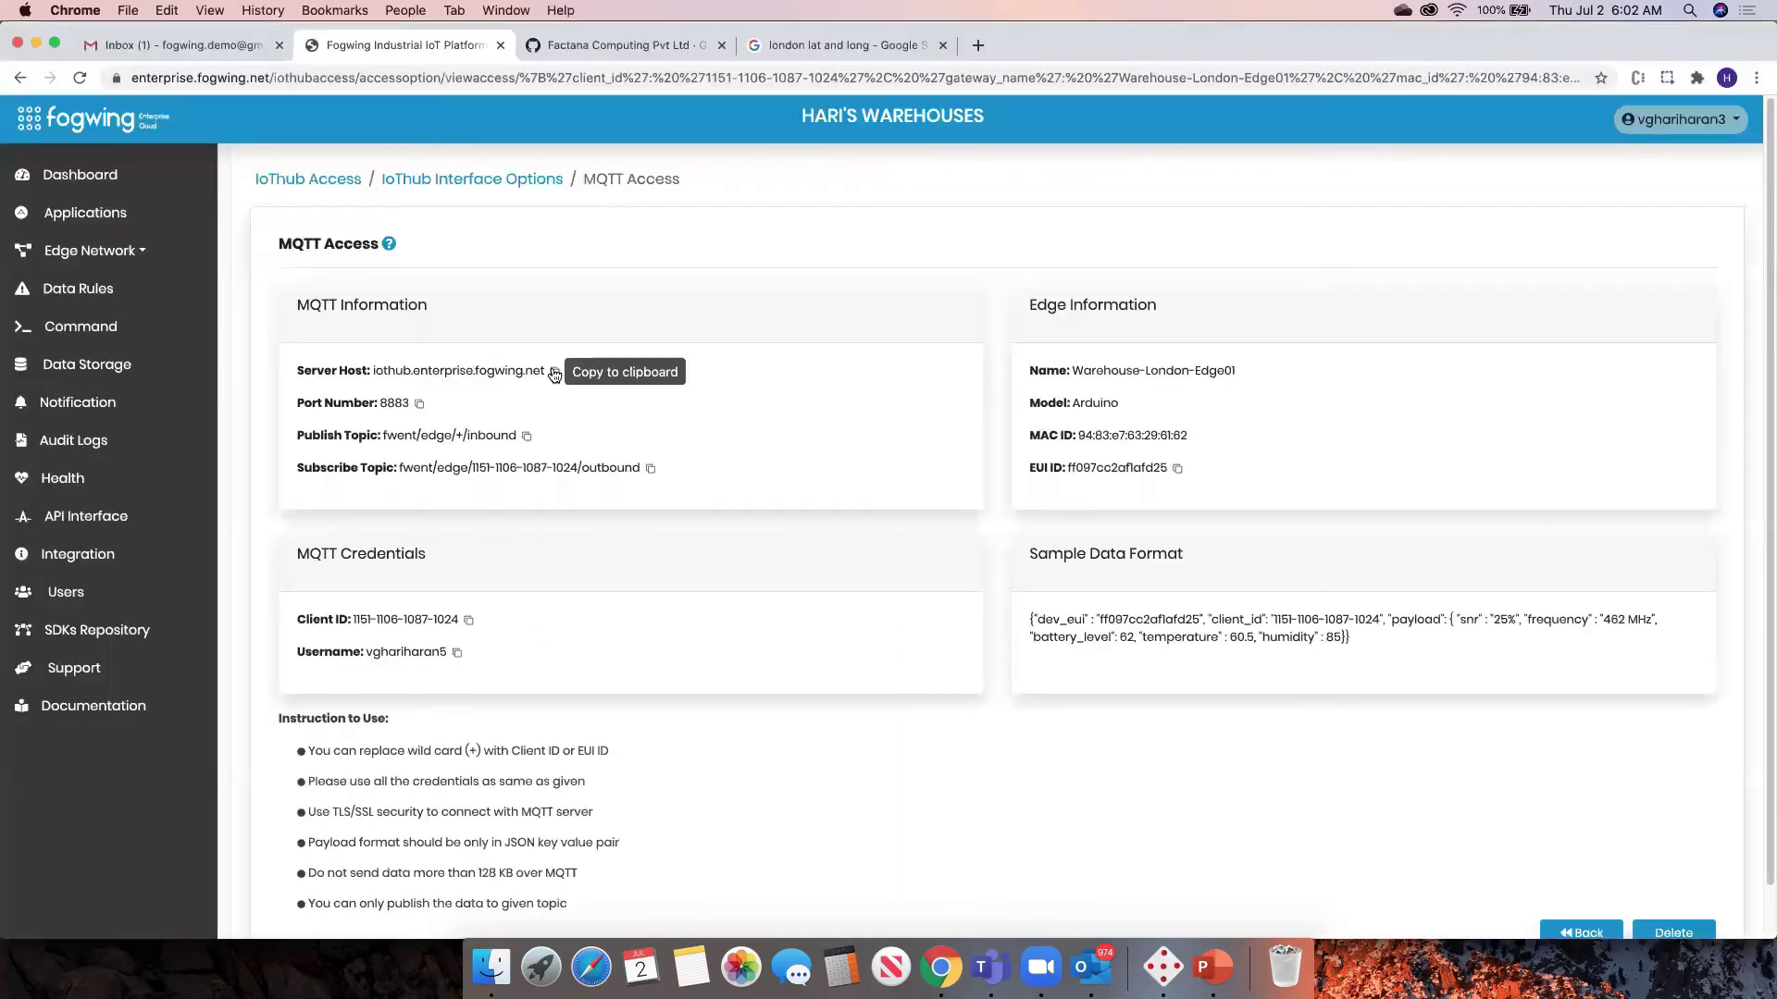
left_click(553, 373)
key("super+Tab")
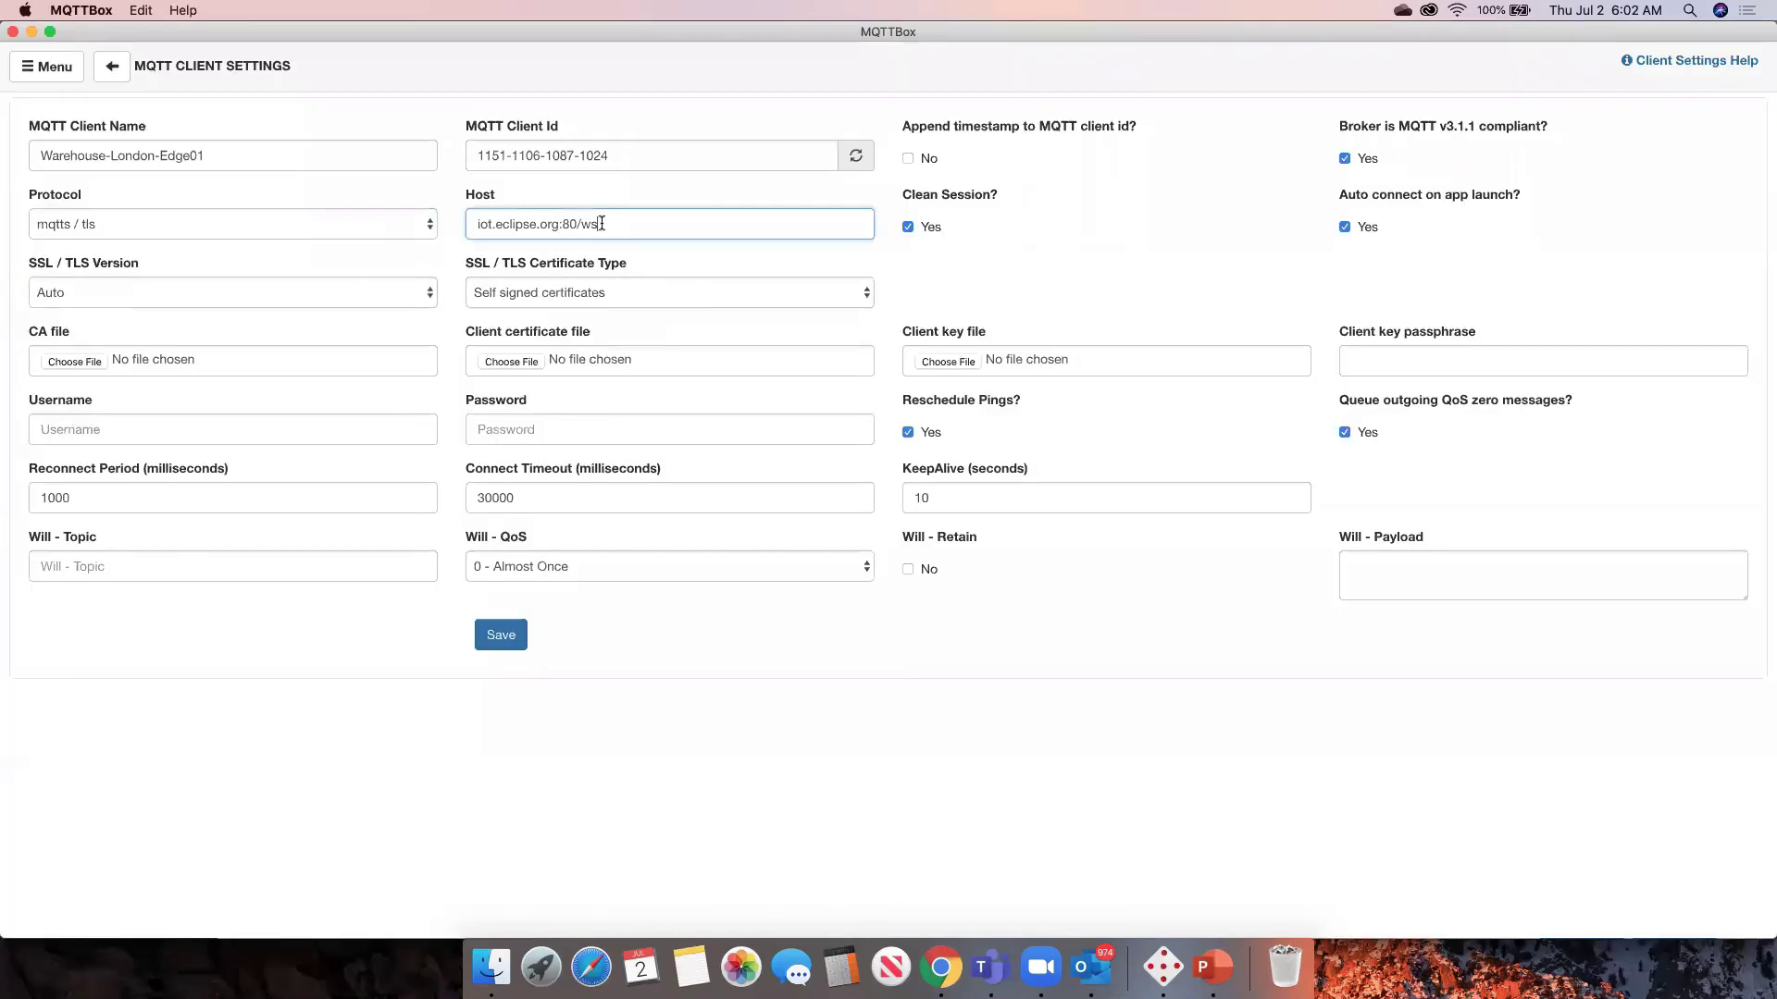
key("super+a")
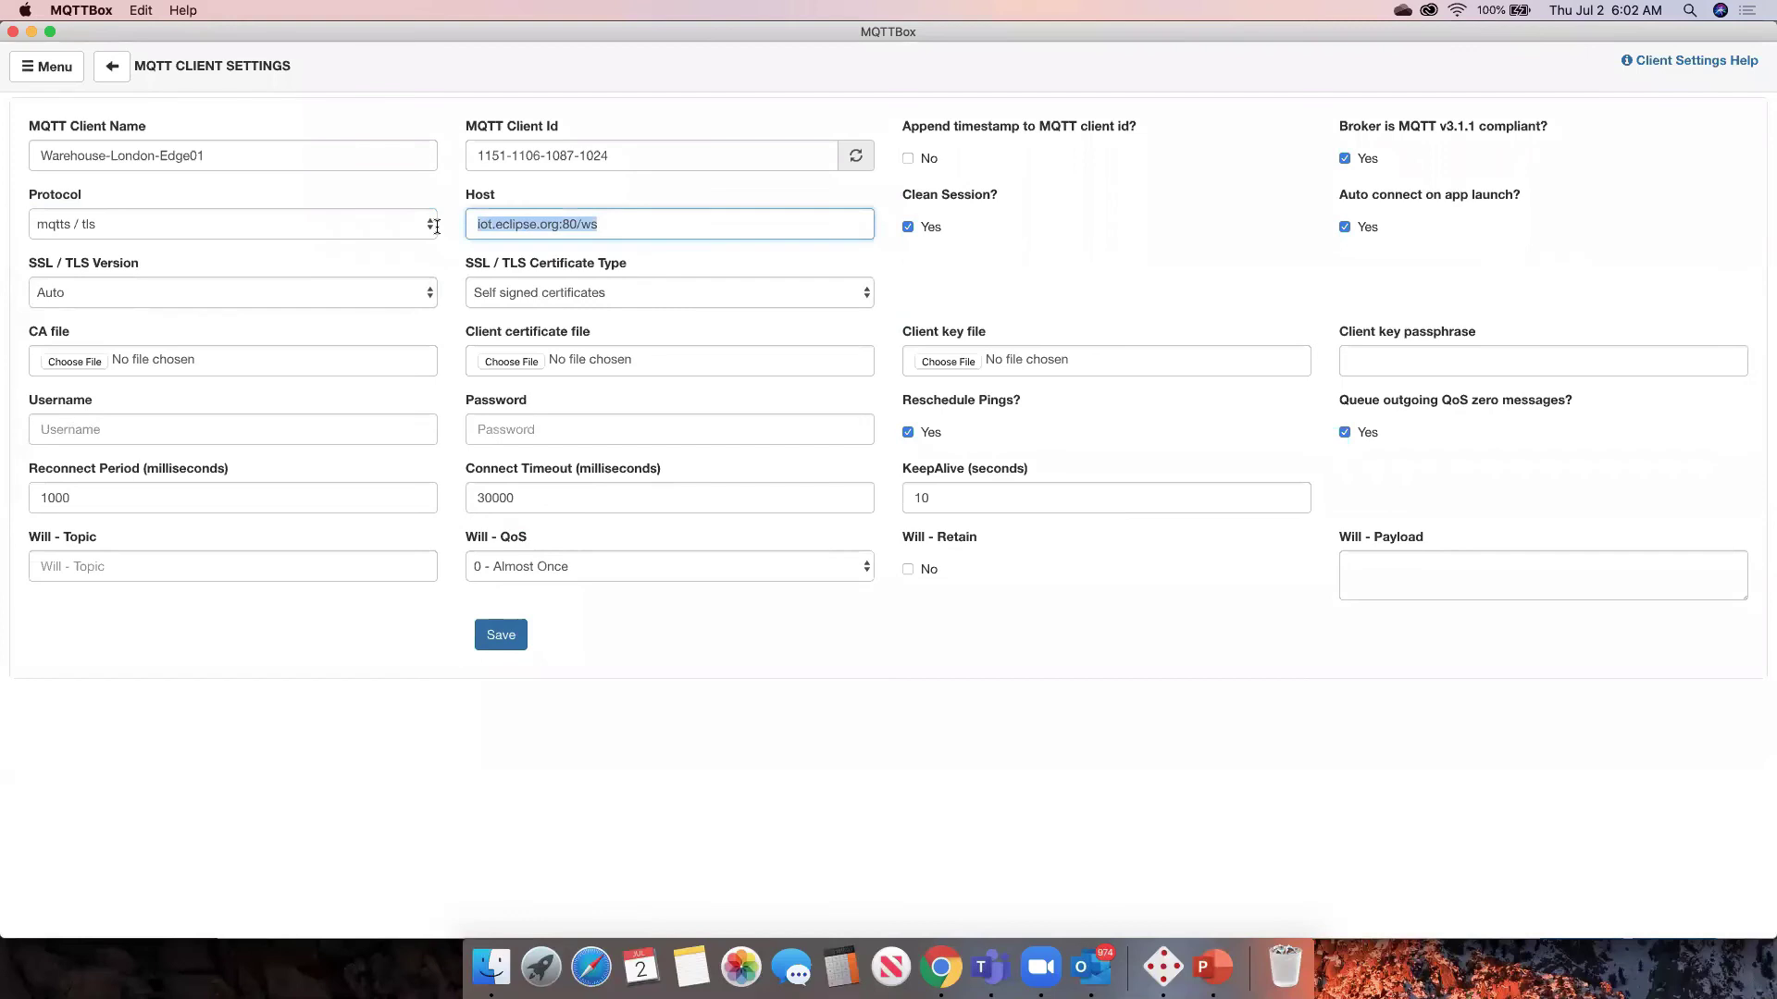
key("super+v")
left_click(193, 225)
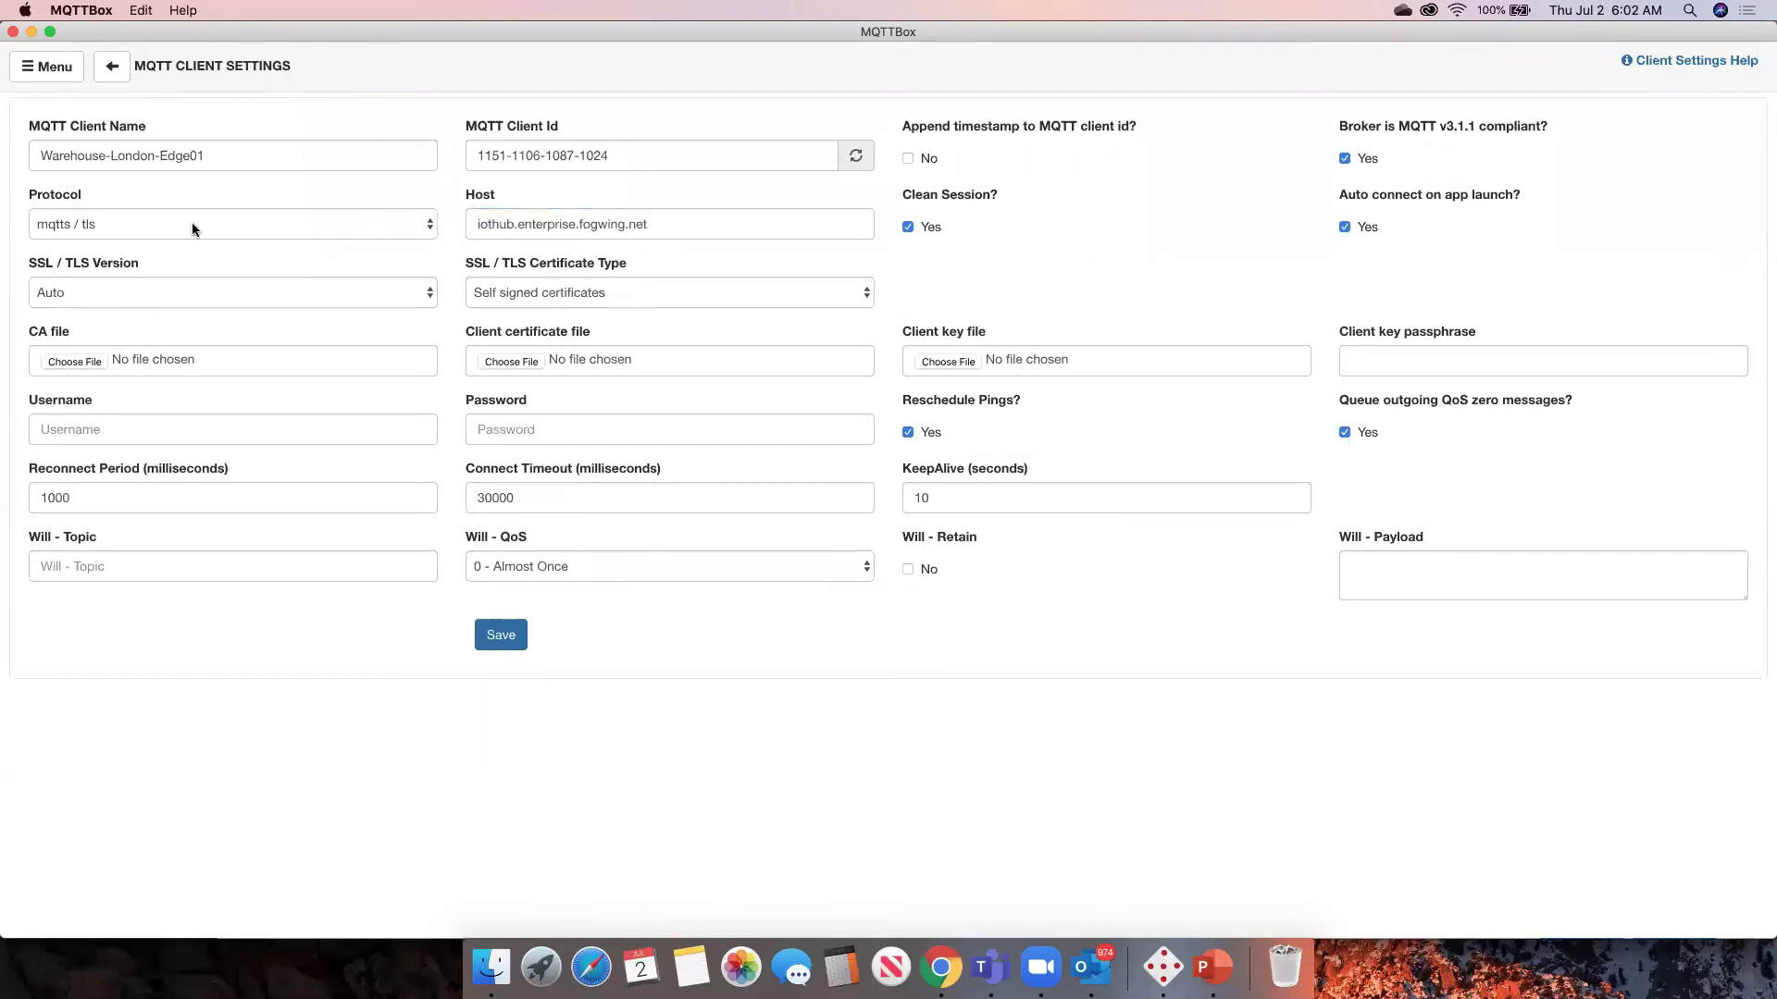
Choose a CA signed server certificate, enter the Fogwing username and password, and save.
left_click(481, 298)
left_click(534, 329)
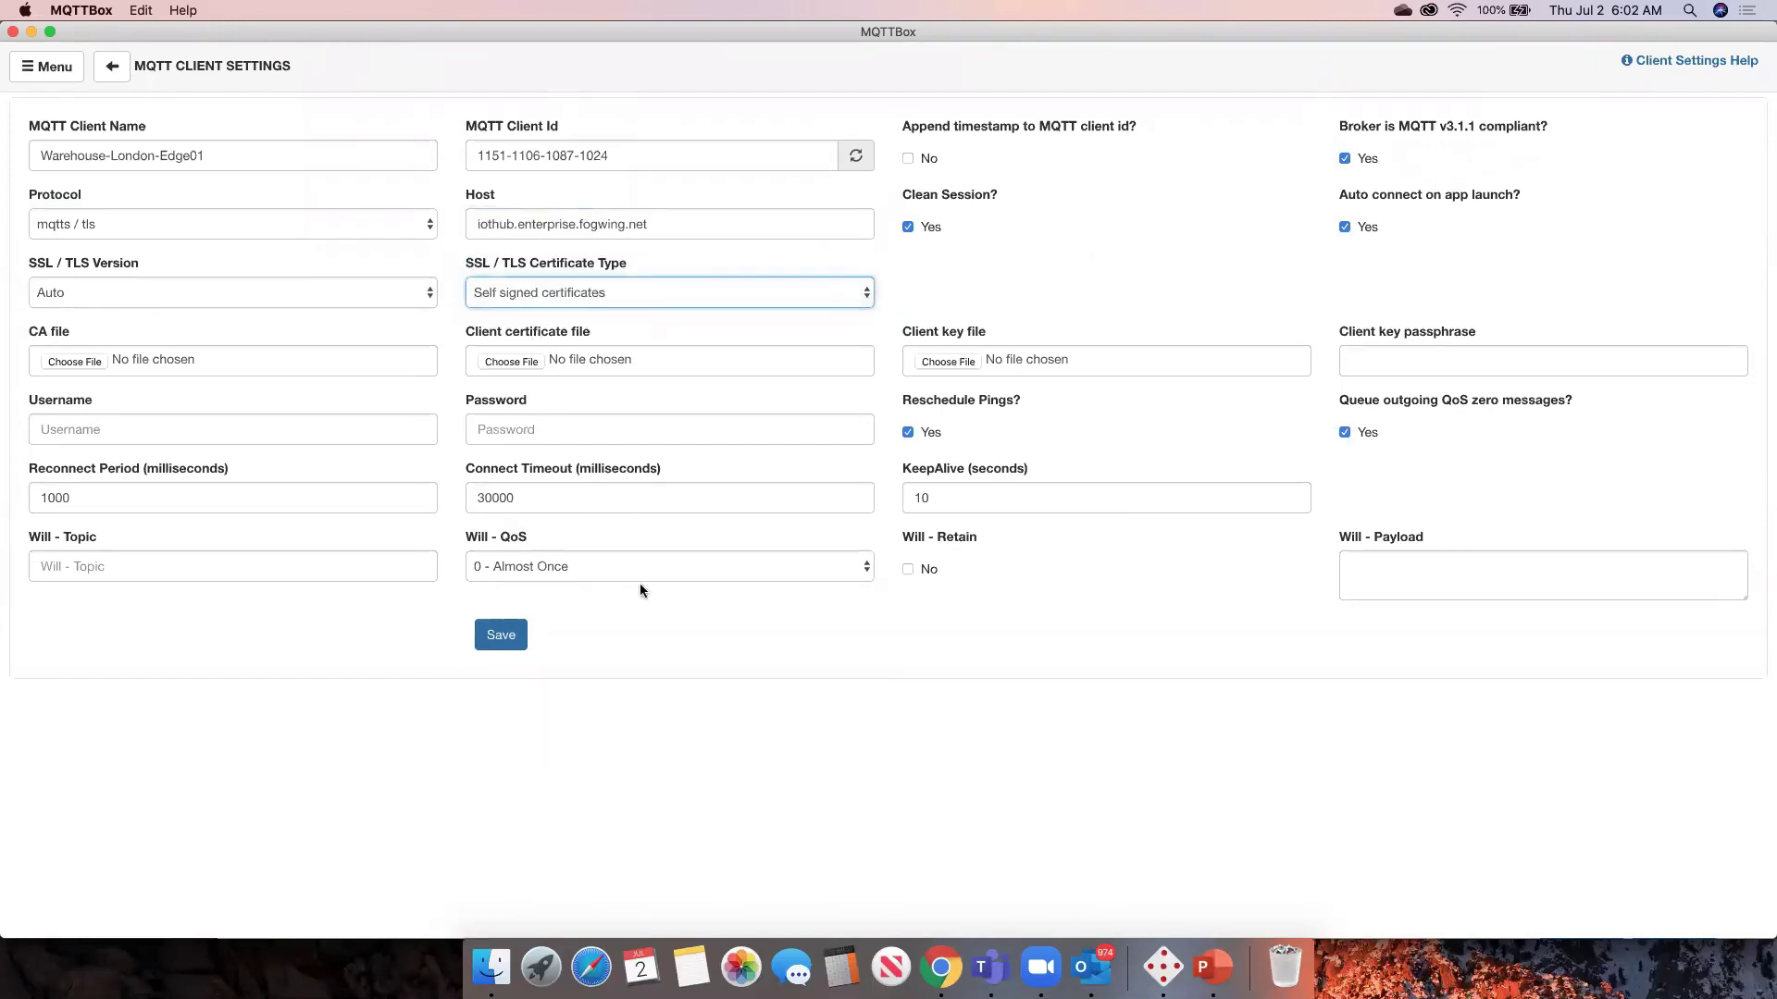
left_click(174, 359)
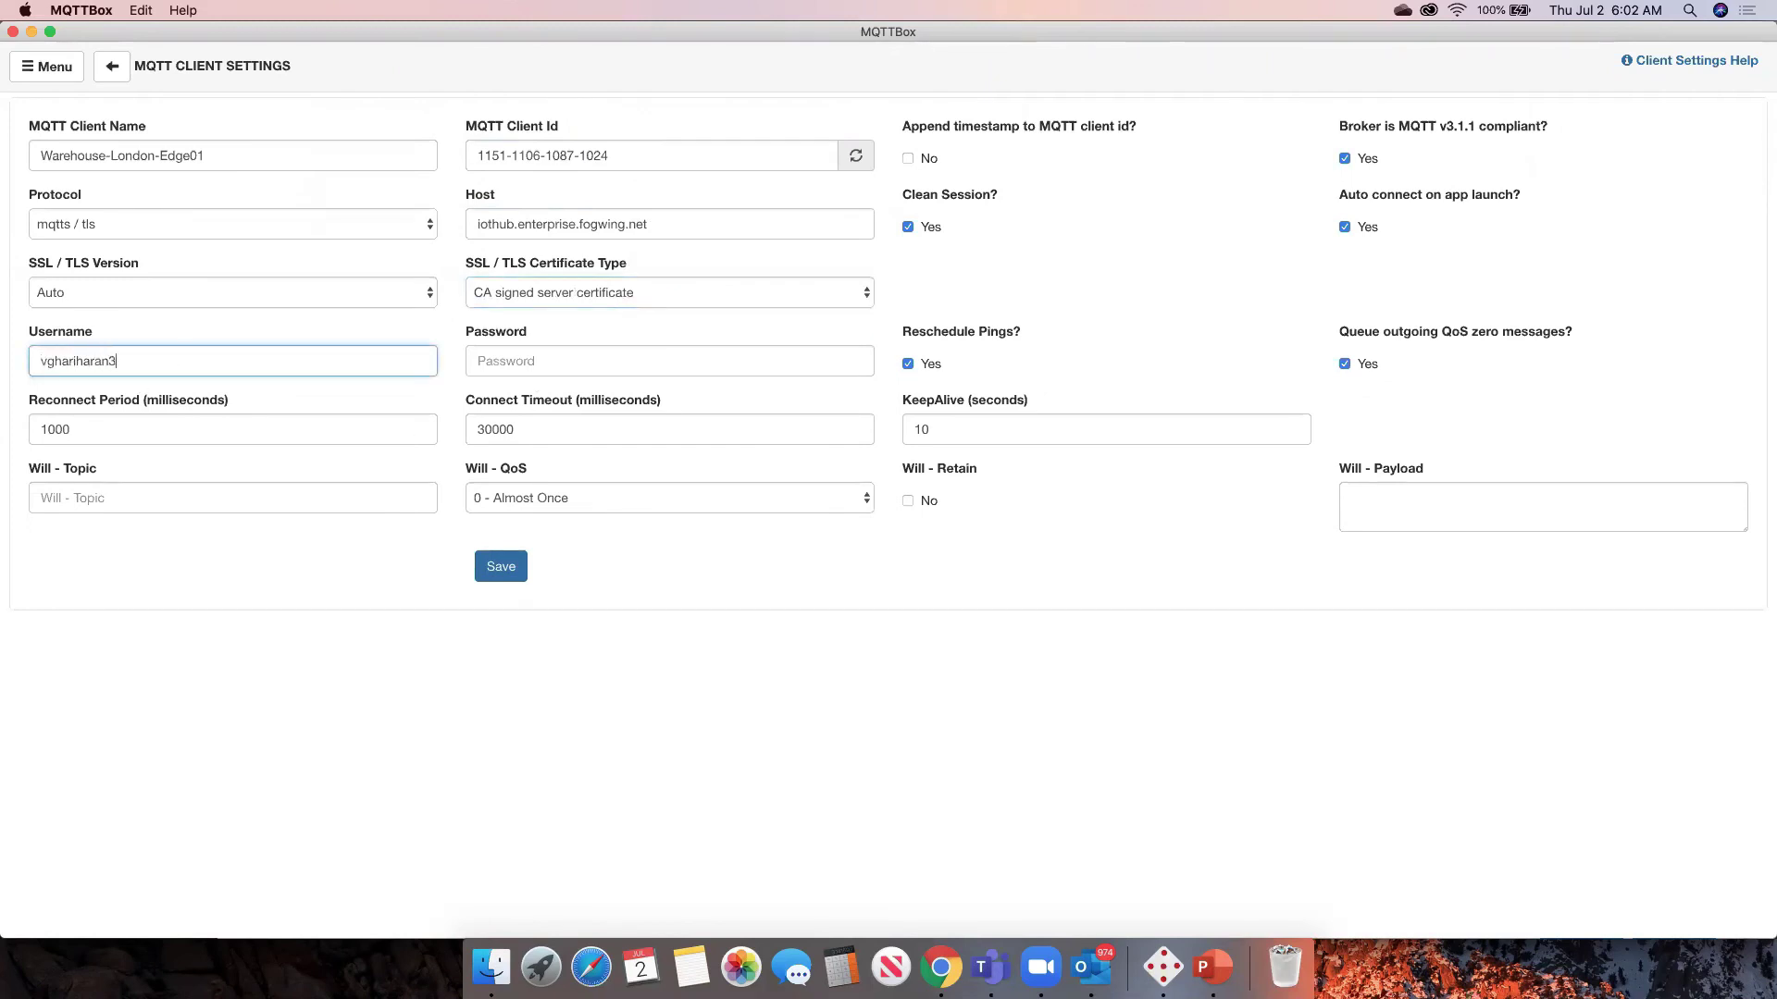
key("Tab")
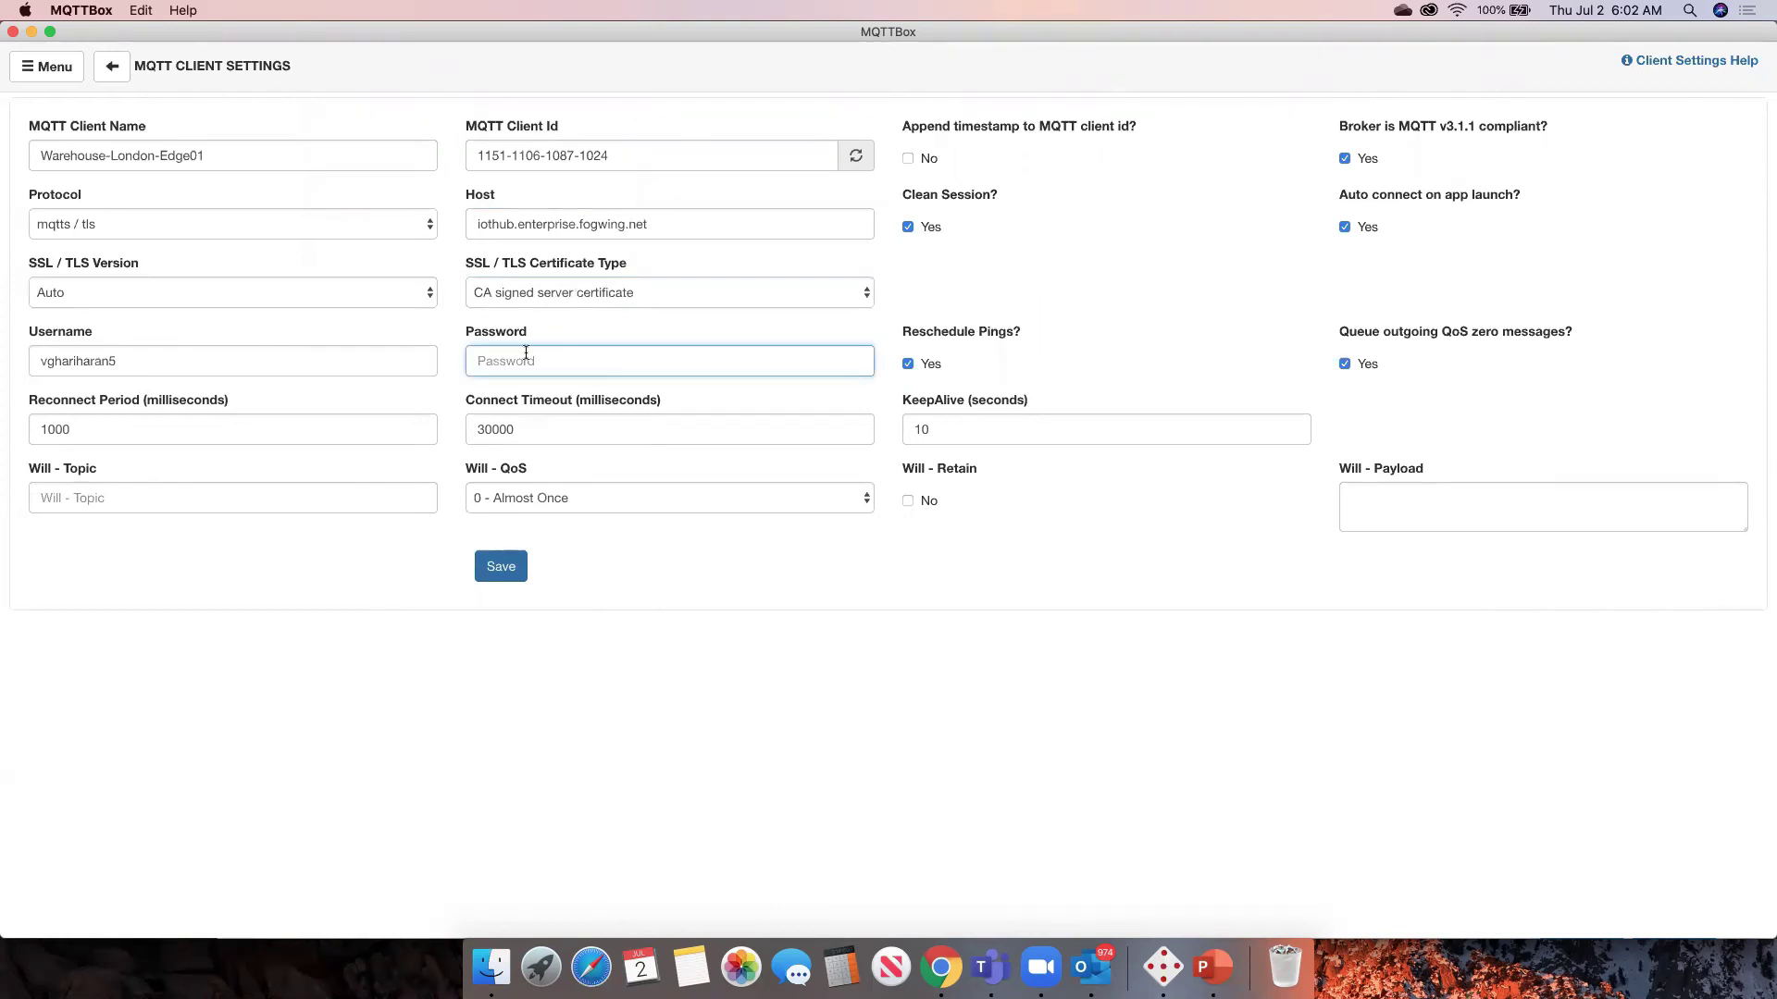
type("•••••••••••")
left_click(321, 559)
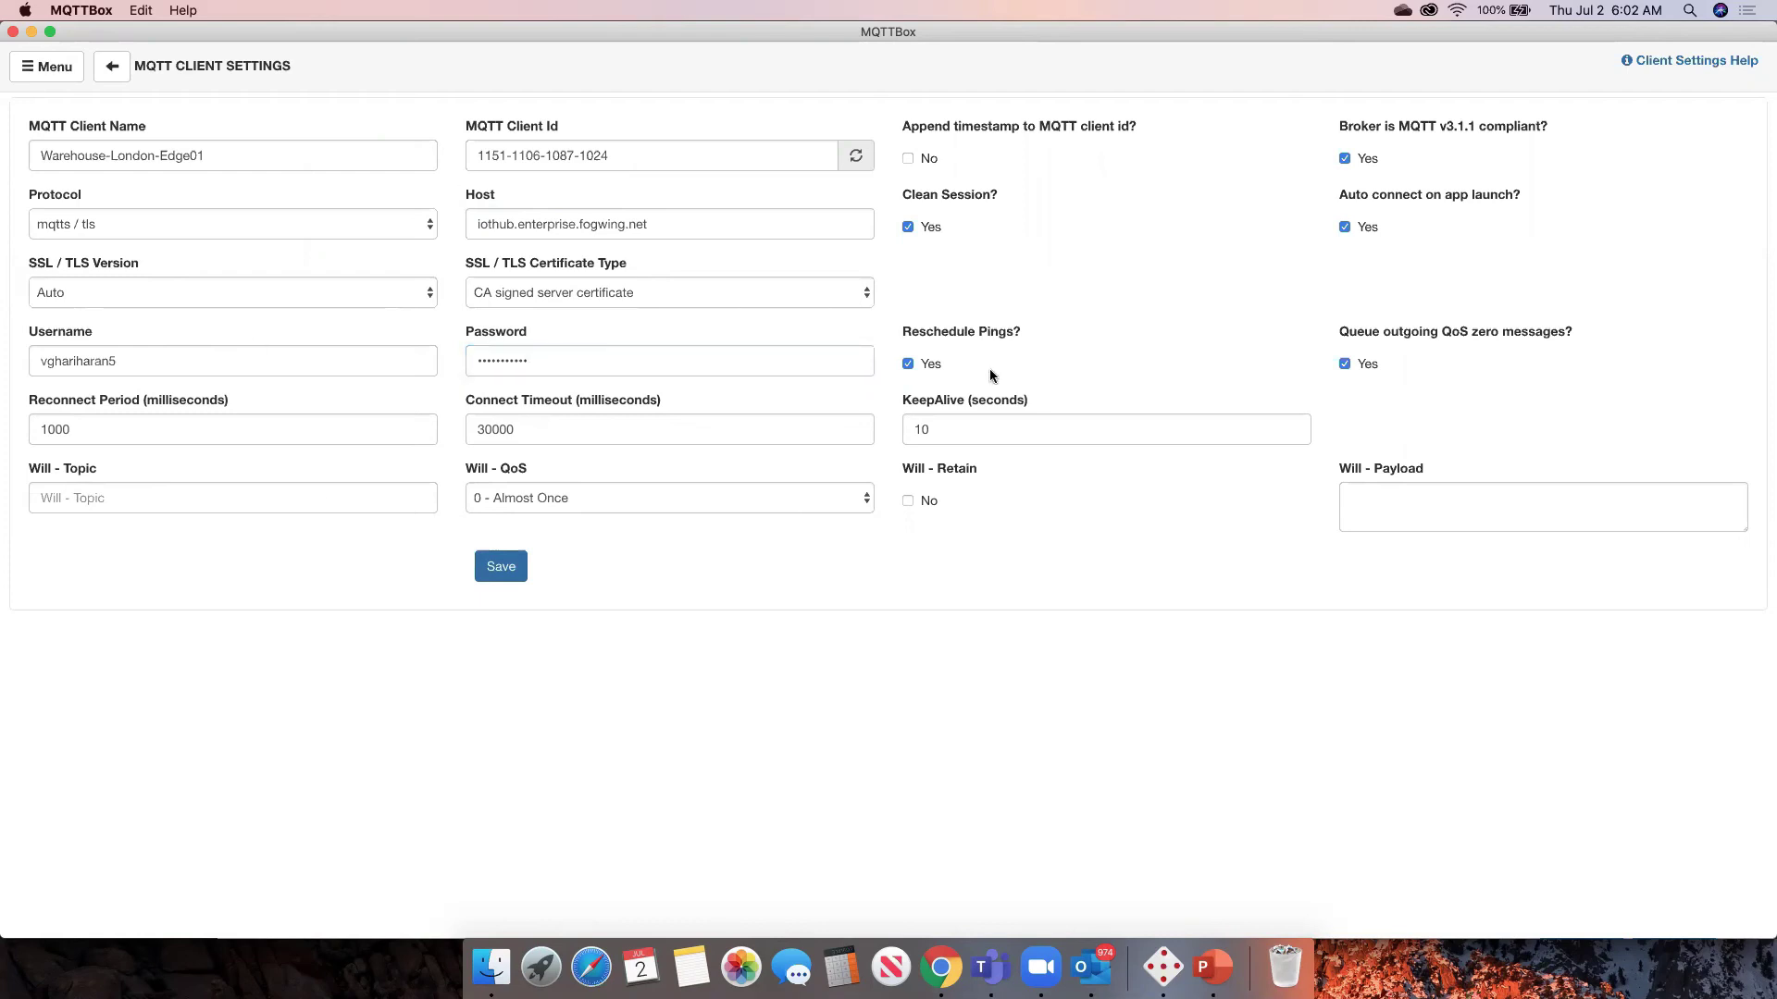
left_click(502, 567)
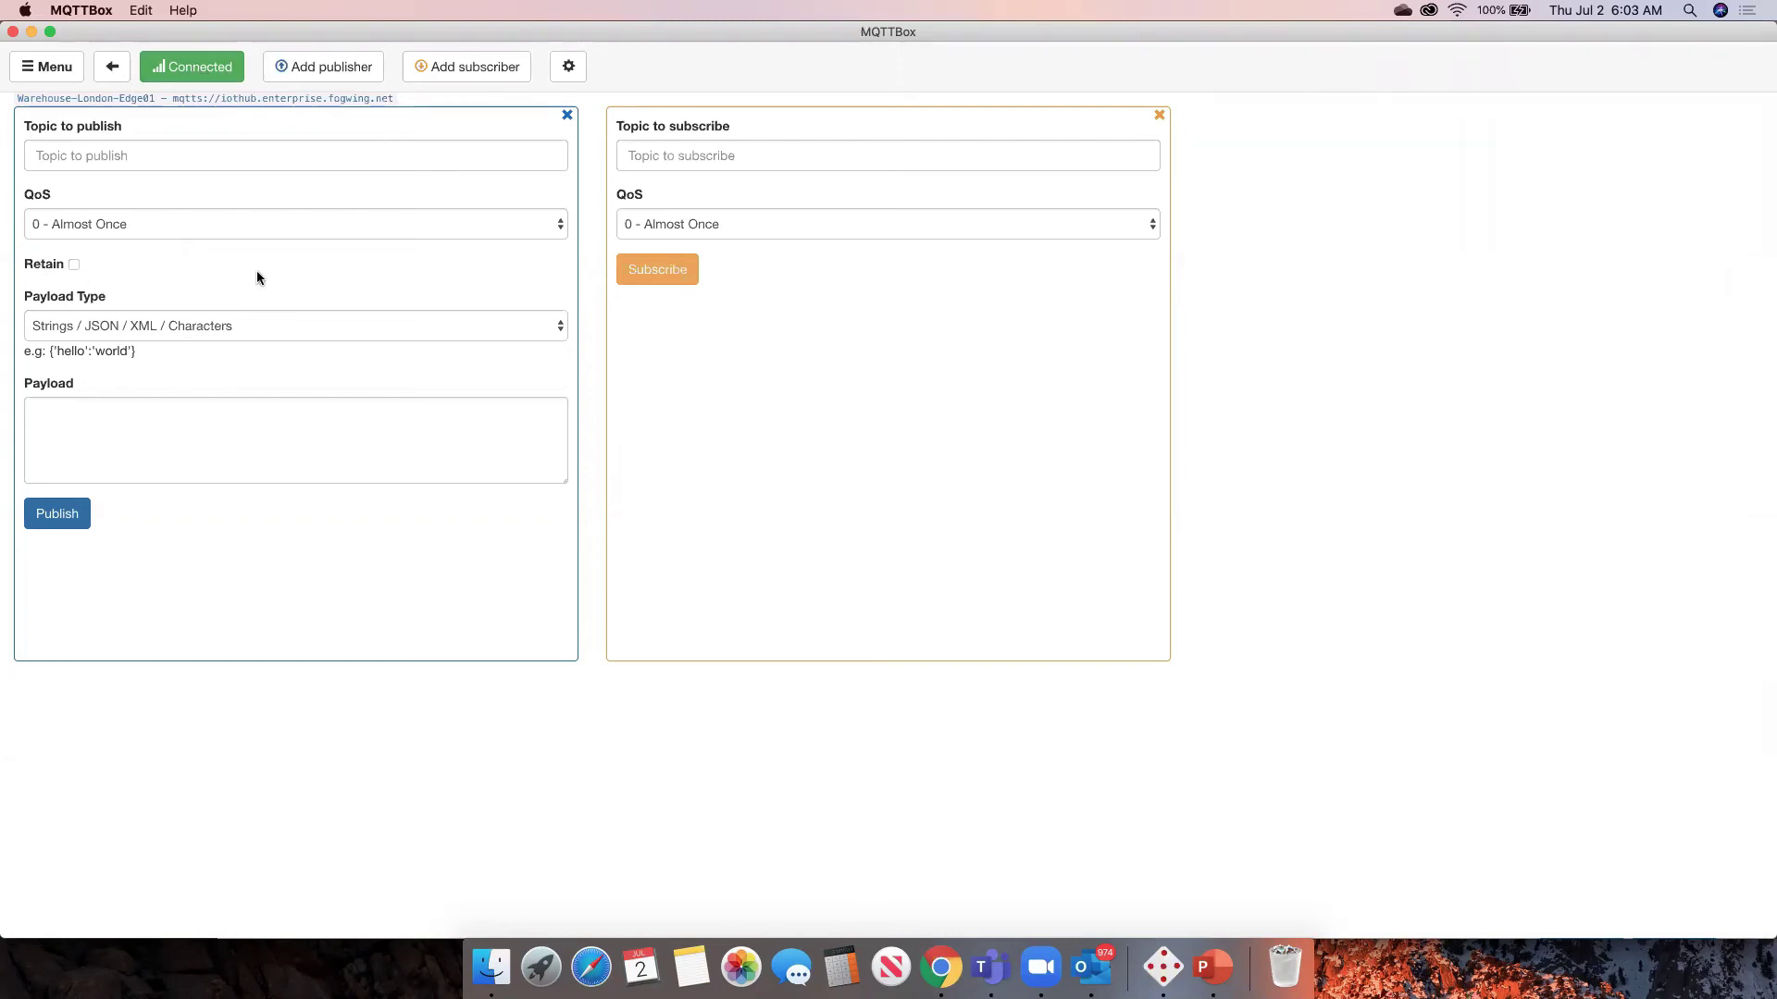
Paste the Fogwing publish topic into the MQTTBox topic to publish.
key("super+Tab")
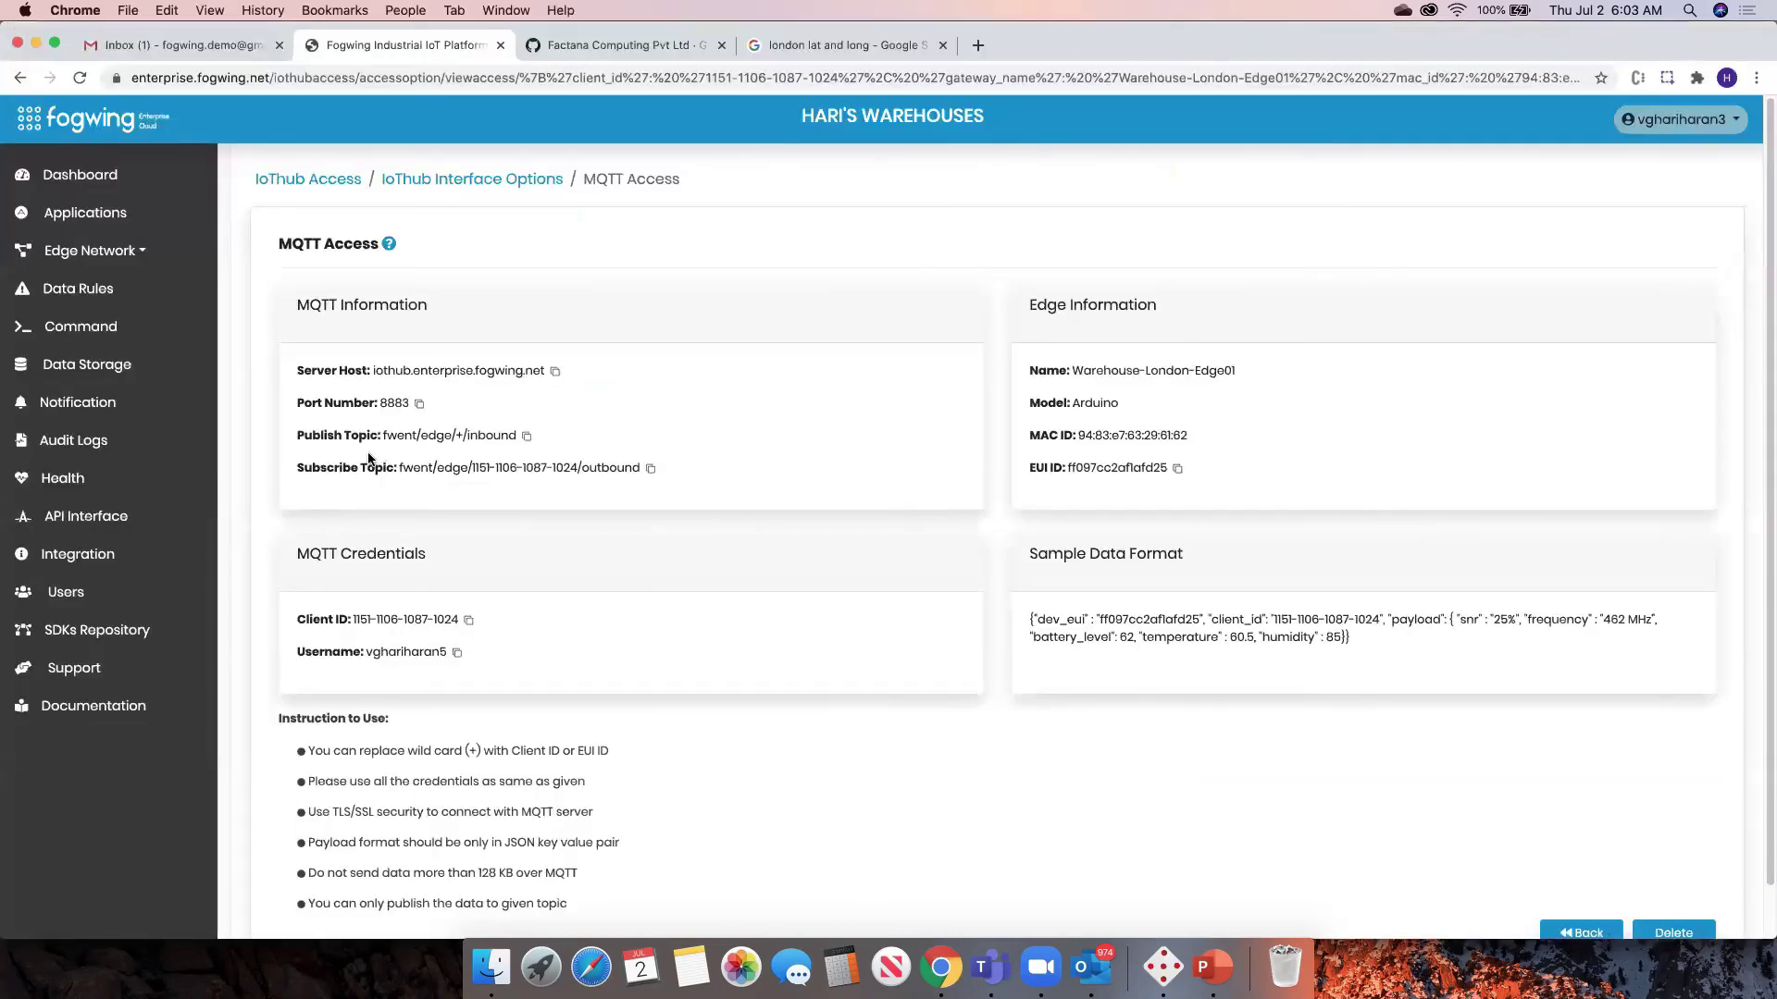
left_click(526, 436)
left_click(252, 174)
key("super+v")
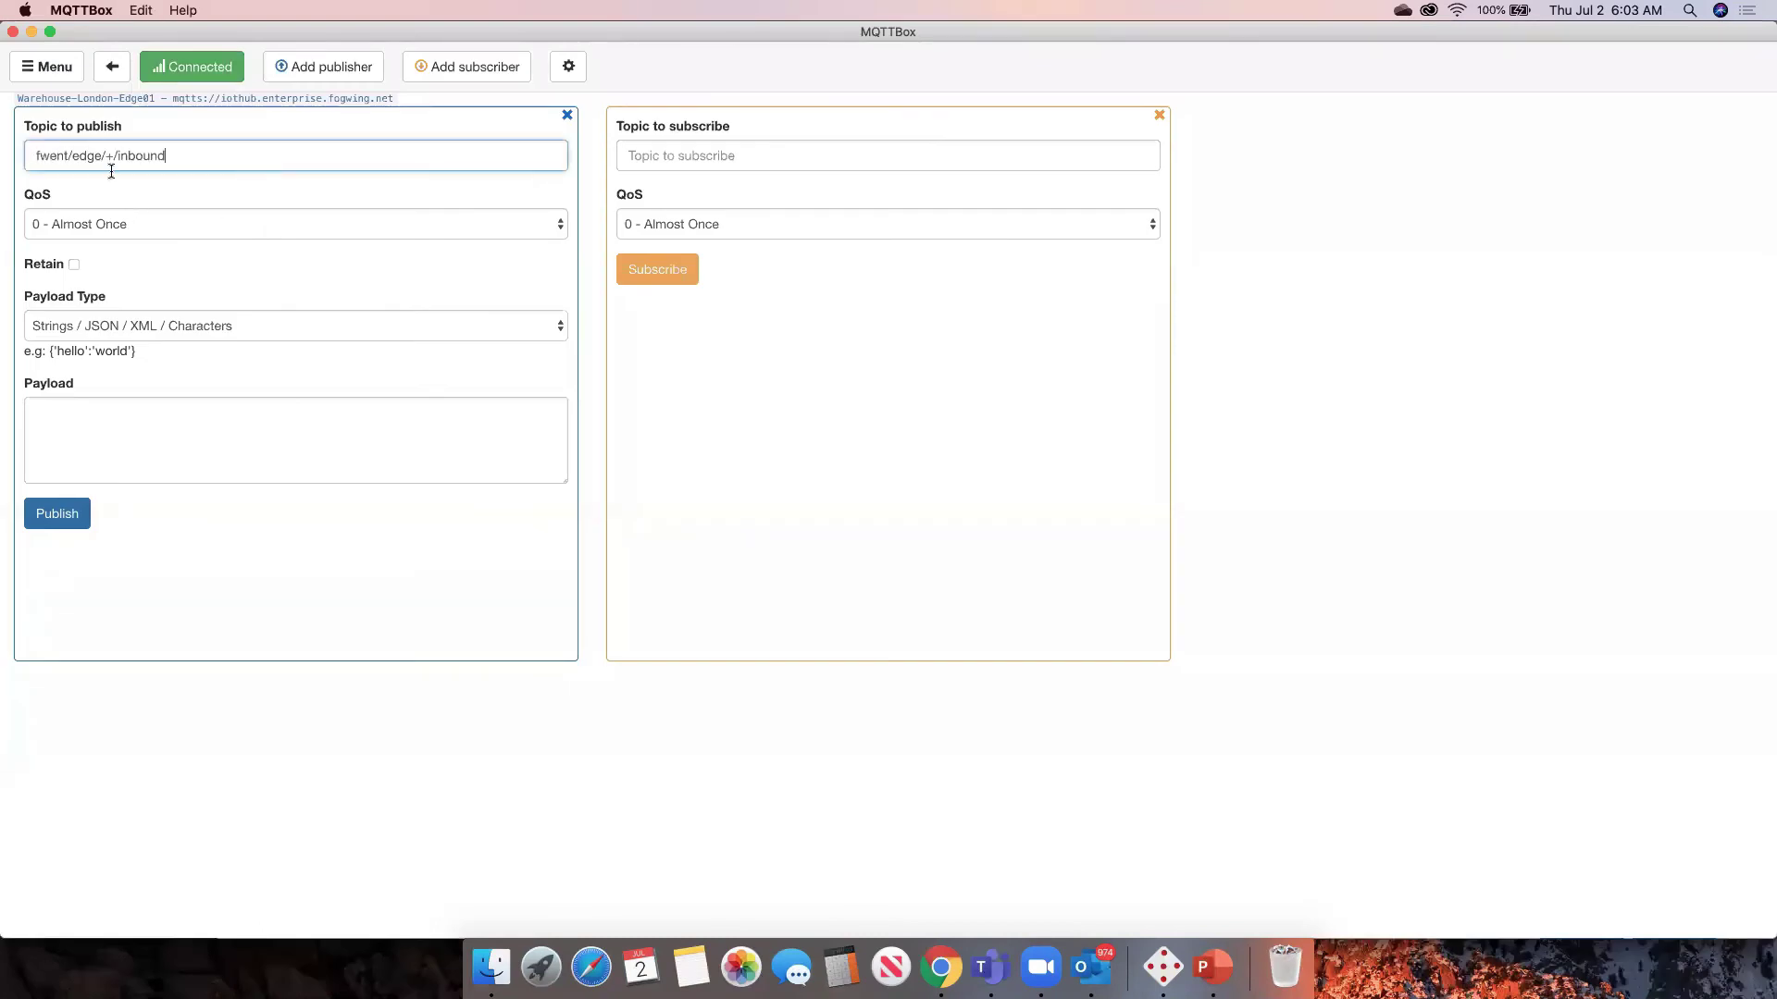
double_click(110, 156)
Replace the '+' wildcard with EUI ID ff097cc2af1afd25, giving fwent/edge/ff097cc2af1afd25/inbound.
key("super+Tab")
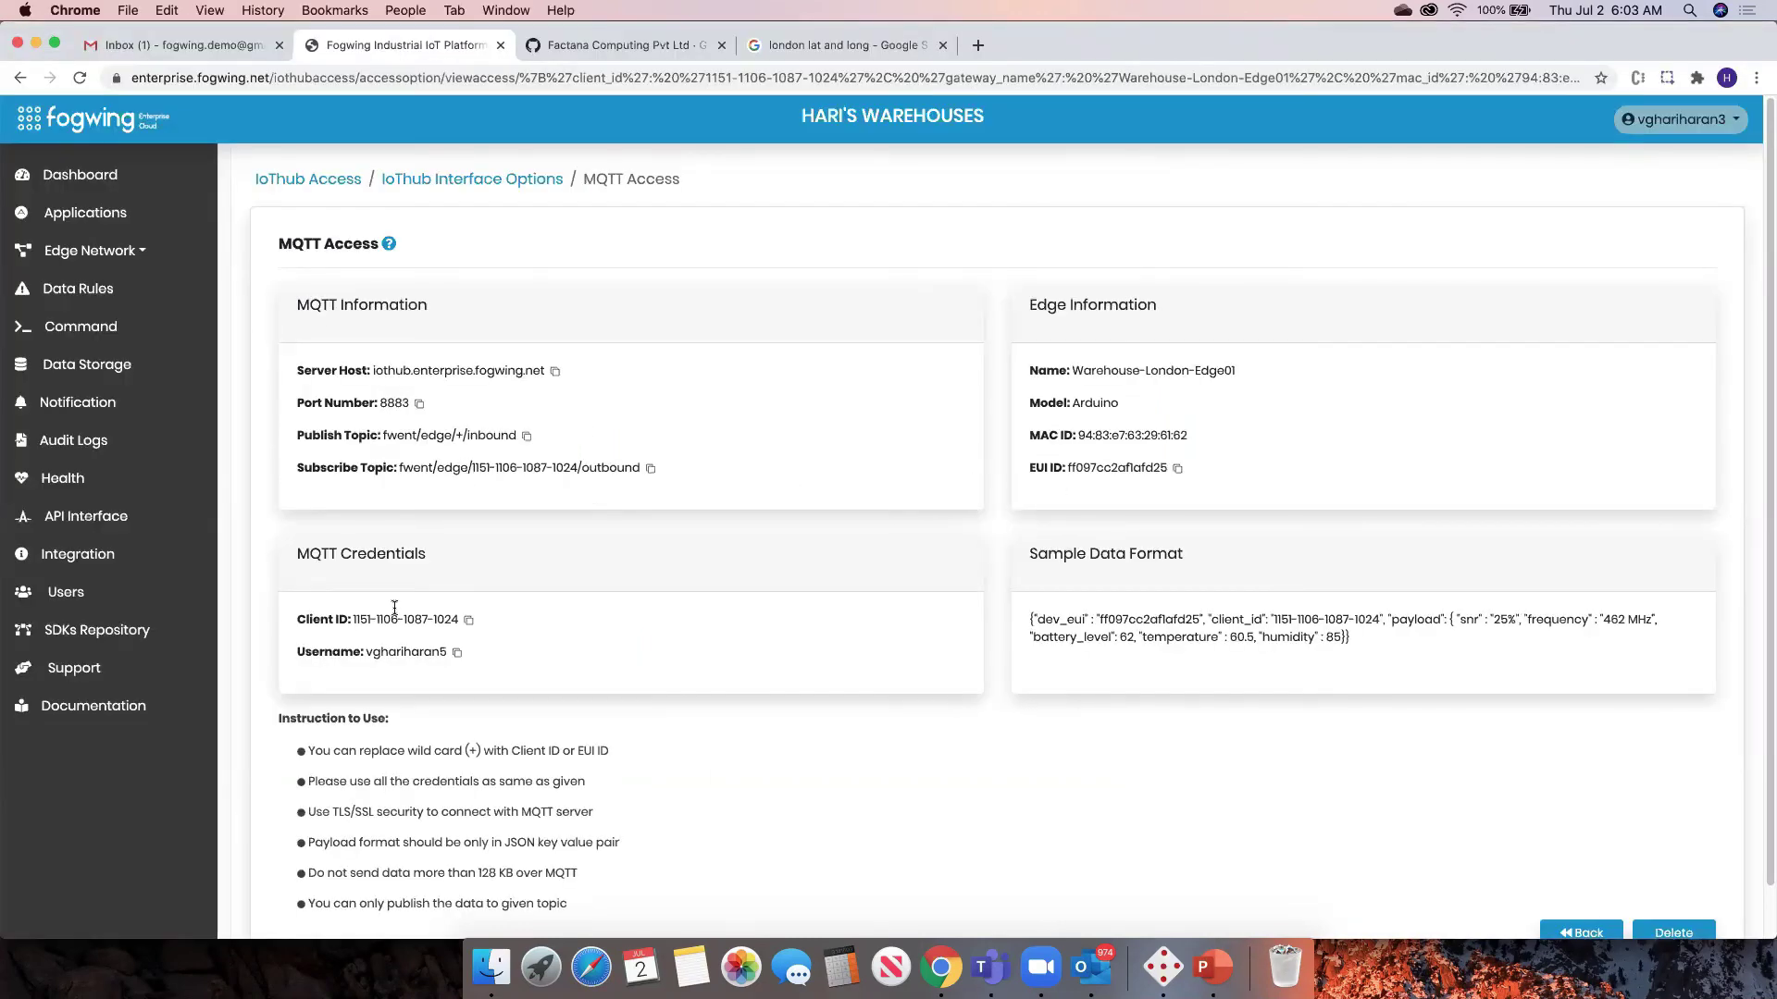
left_click(1177, 469)
key("super+Tab")
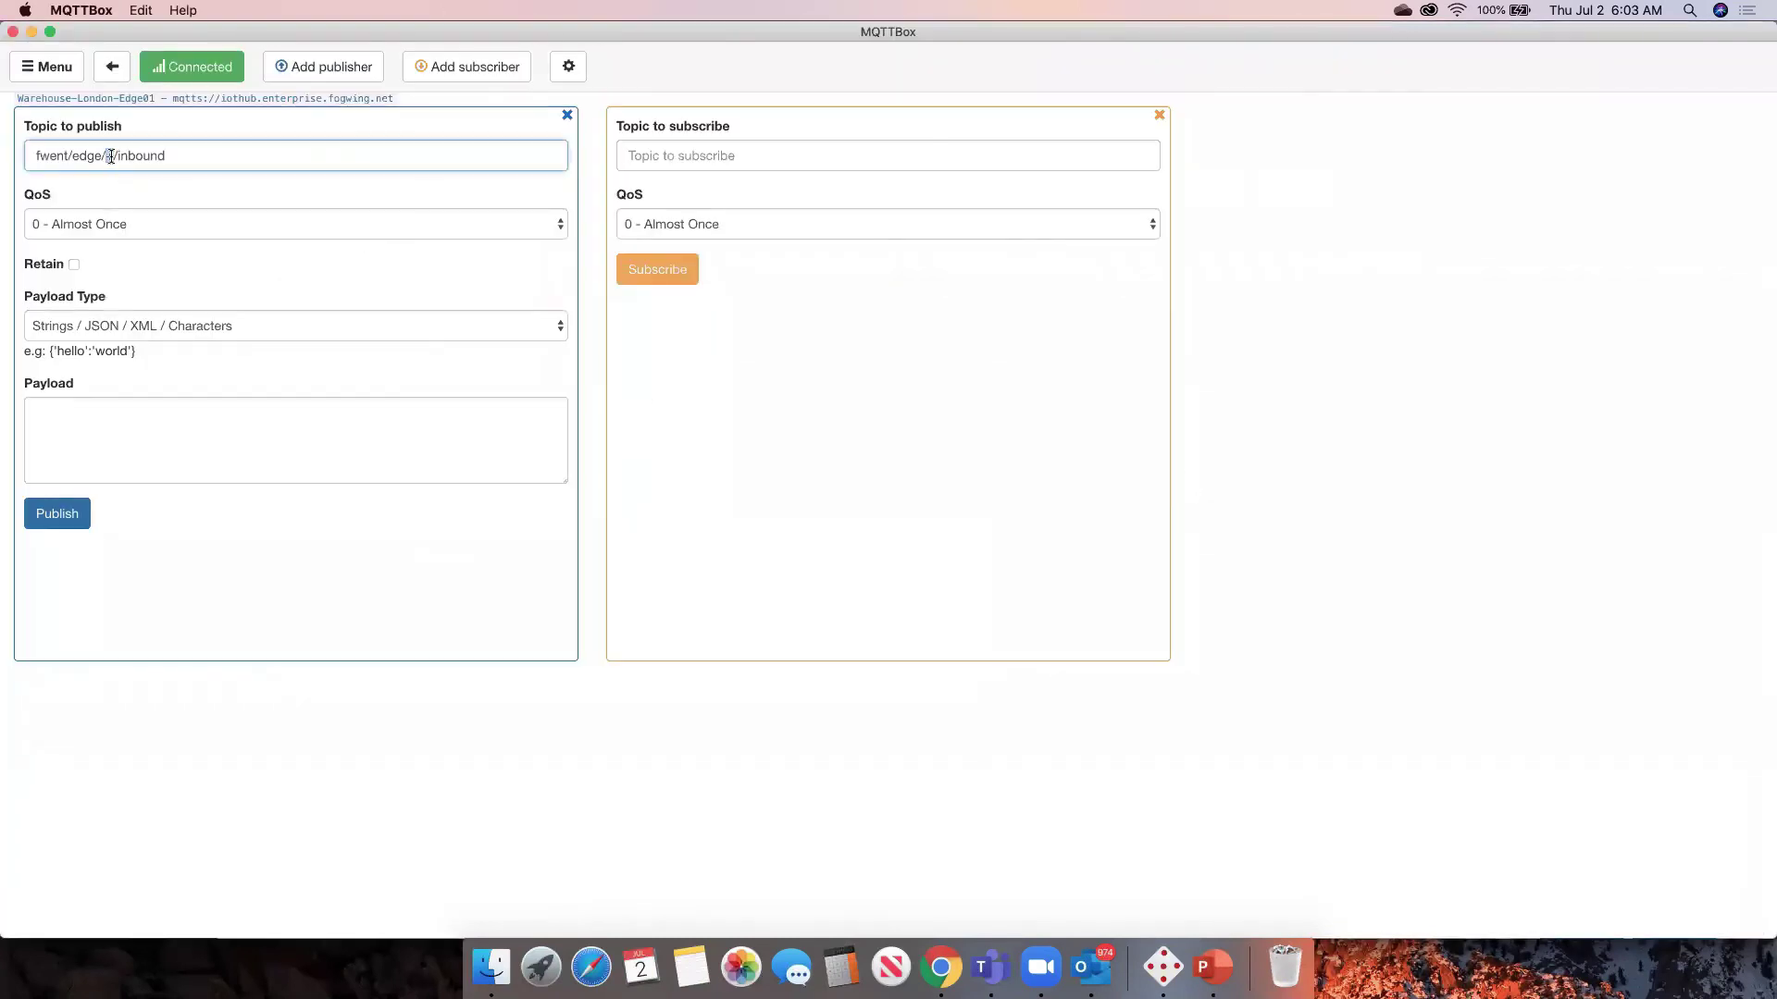
key("super+v")
left_click(274, 718)
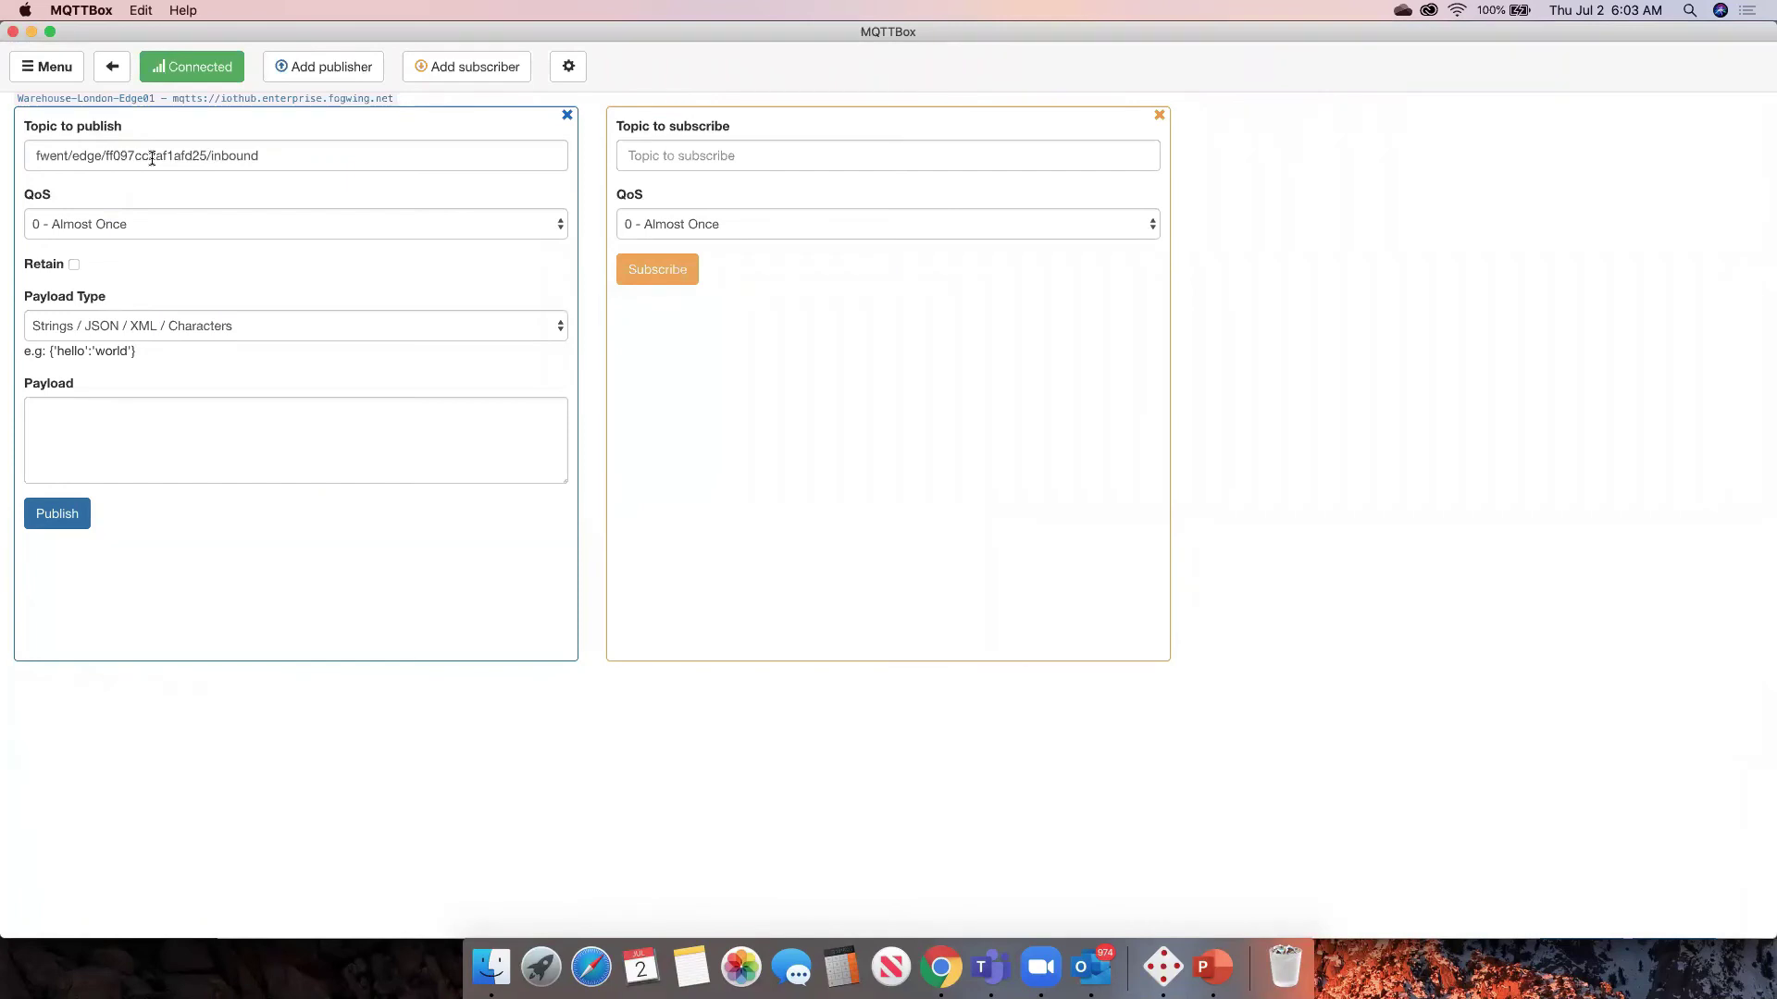
double_click(151, 158)
left_click(186, 676)
Copy the Fogwing Sample Data Format JSON into the MQTTBox payload box.
key("super+Tab")
left_click_drag(1030, 618, 1388, 641)
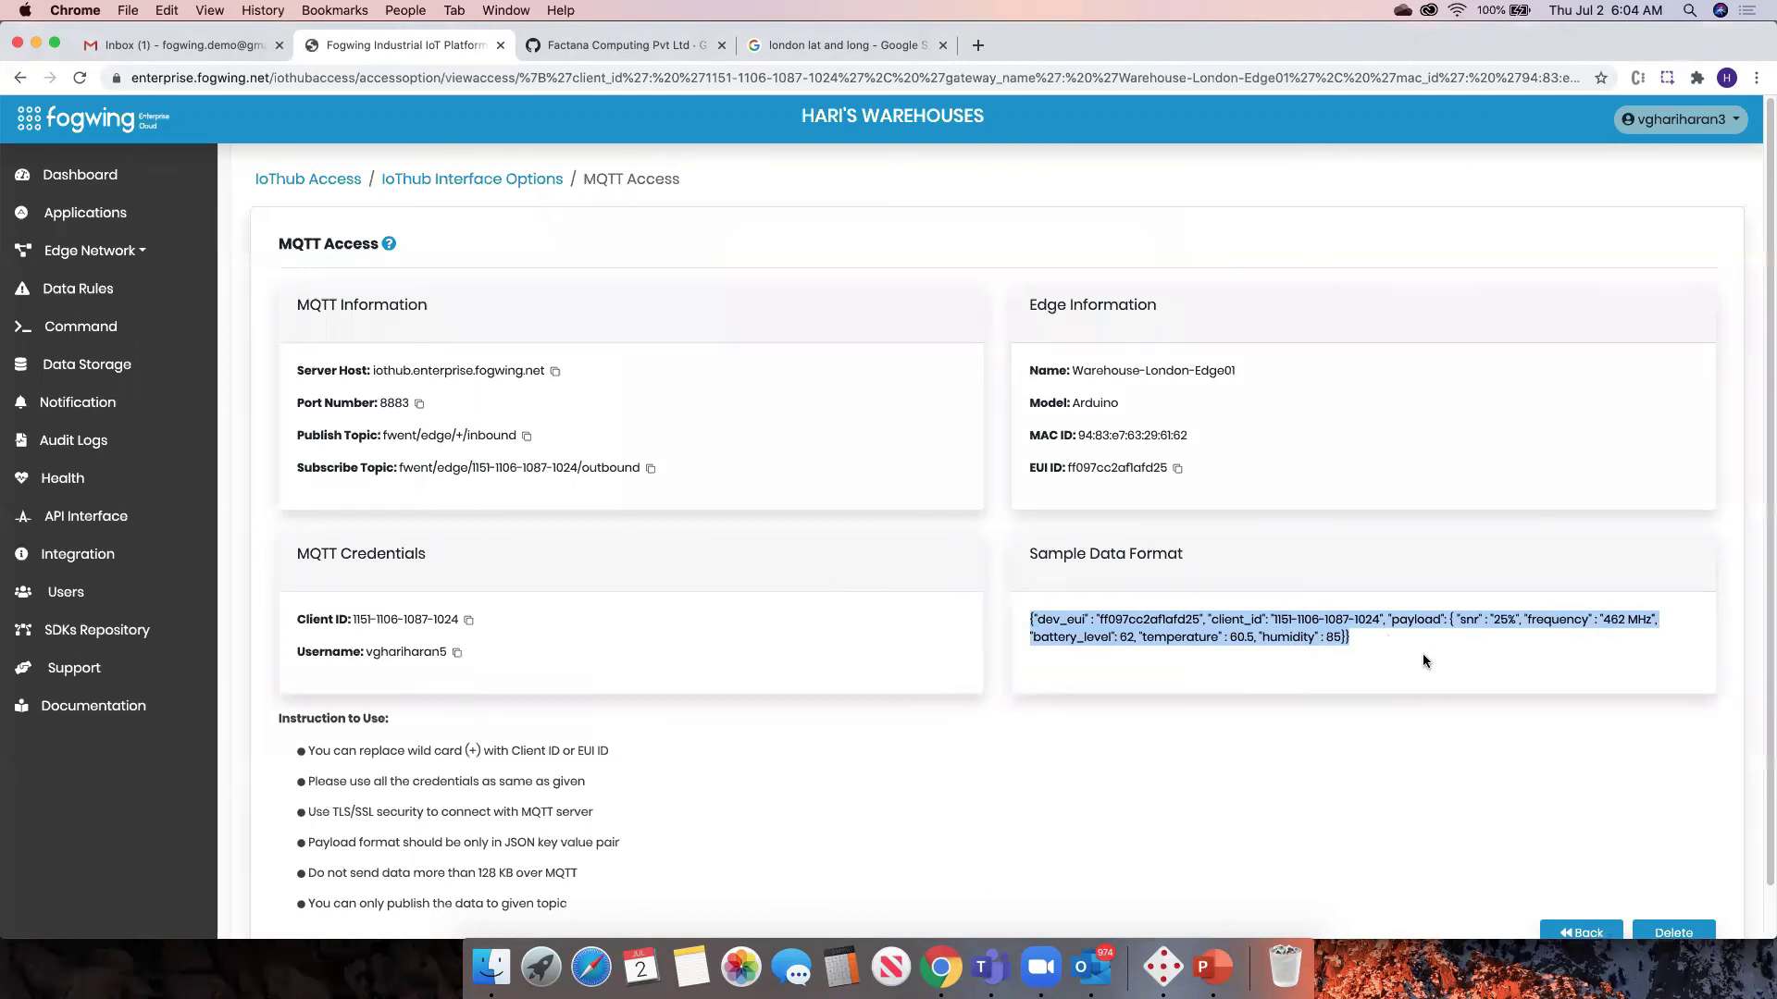
left_click(1425, 659)
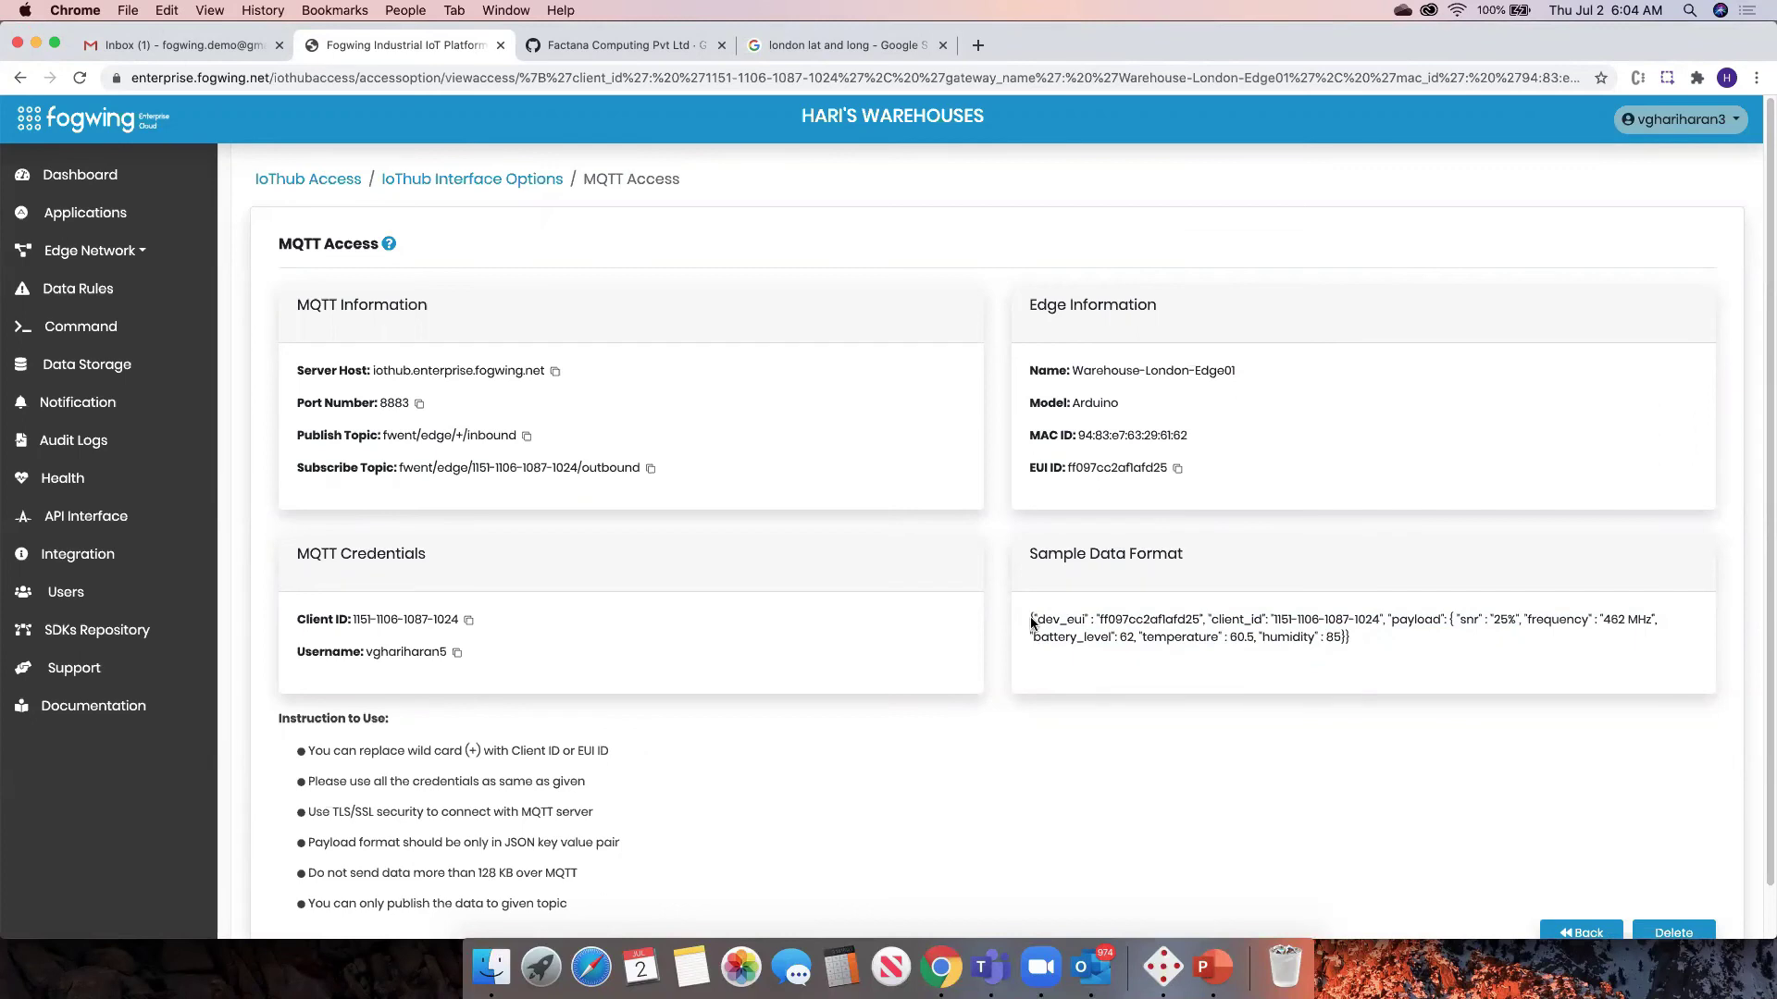
left_click_drag(1029, 618, 1360, 636)
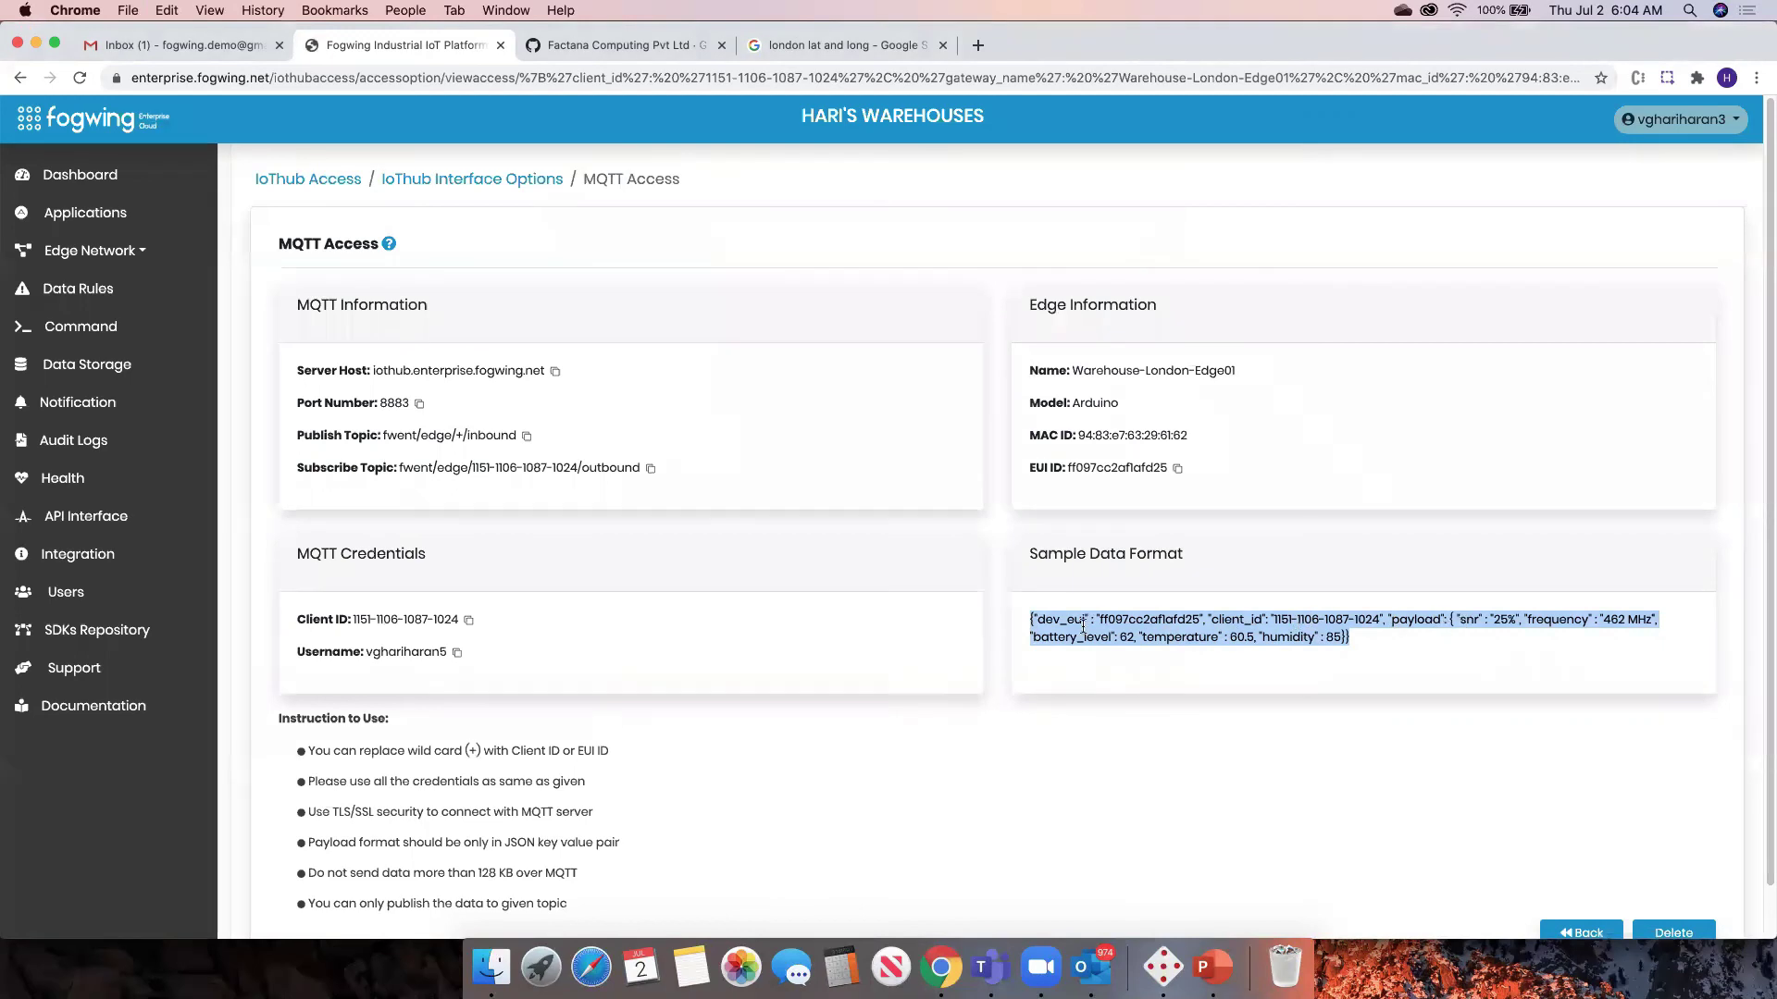
key("super+Tab")
left_click(196, 425)
key("super+v")
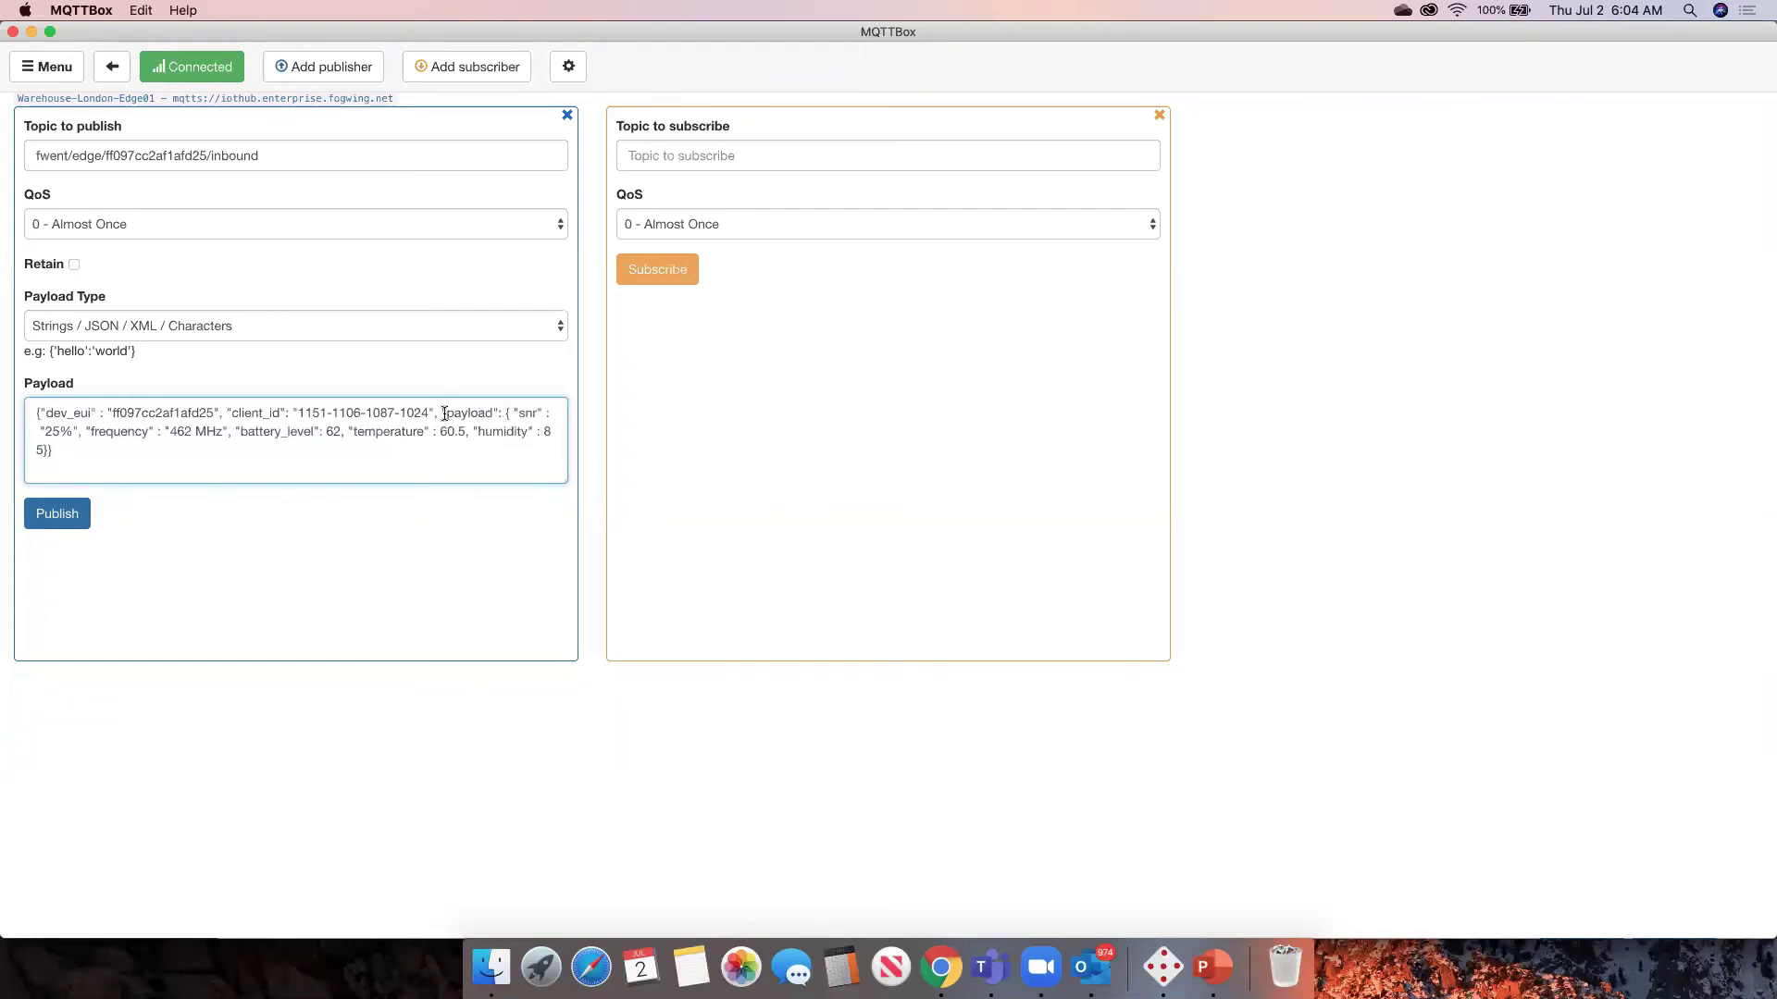
key("alt+shift+Right")
key("shift+Right")
key("shift+Right")
key("shift+Right")
key("shift+Right")
Delete the nested "payload": { wrapper and check the dev_eui and client_id values.
key("BackSpace")
key("BackSpace")
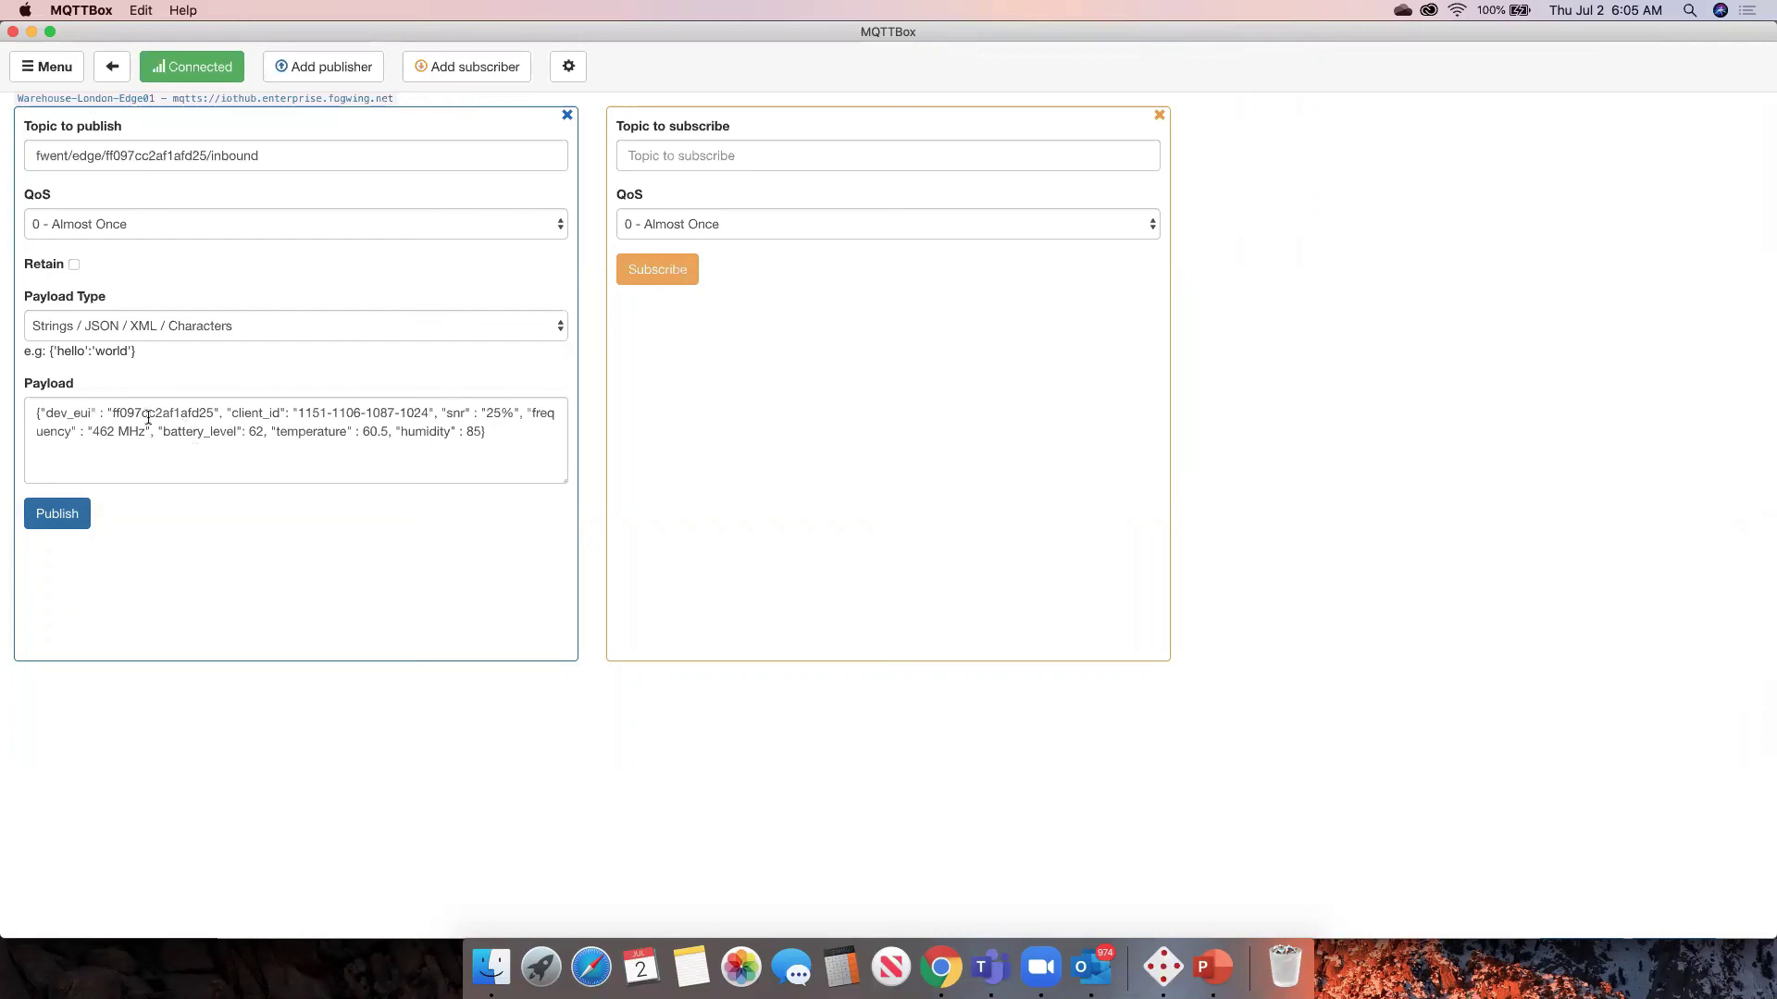
double_click(148, 417)
left_click_drag(304, 413, 428, 412)
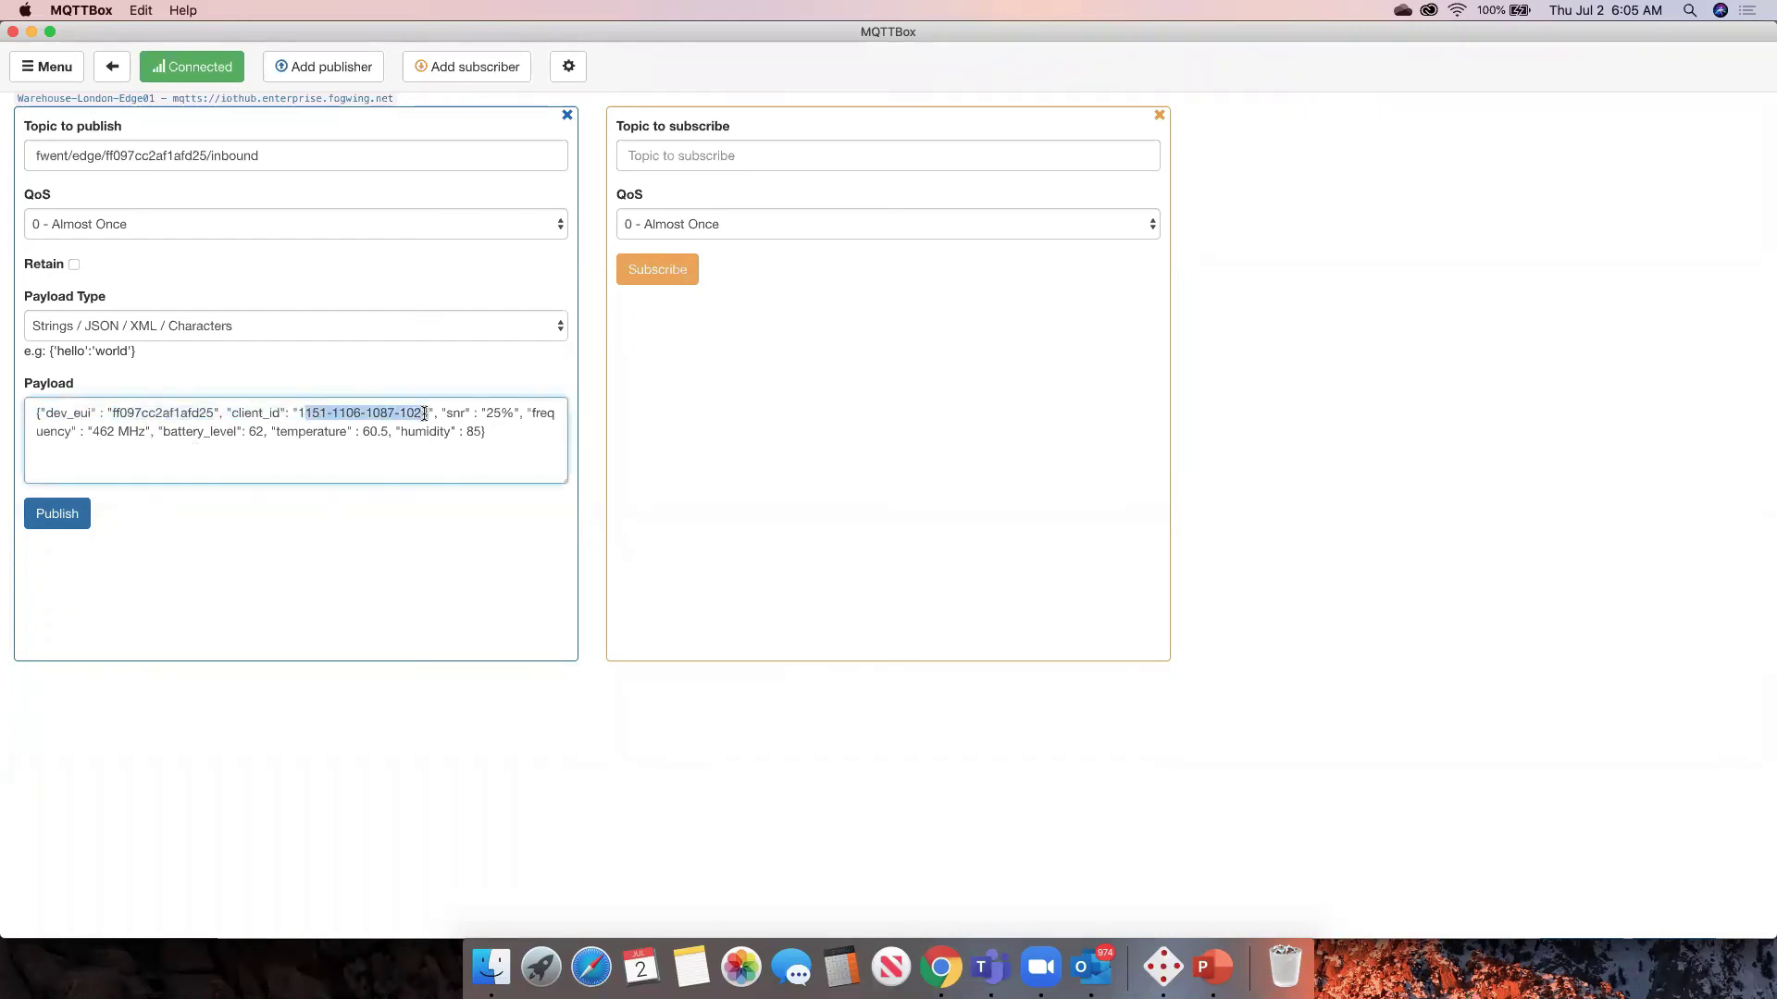
left_click(348, 563)
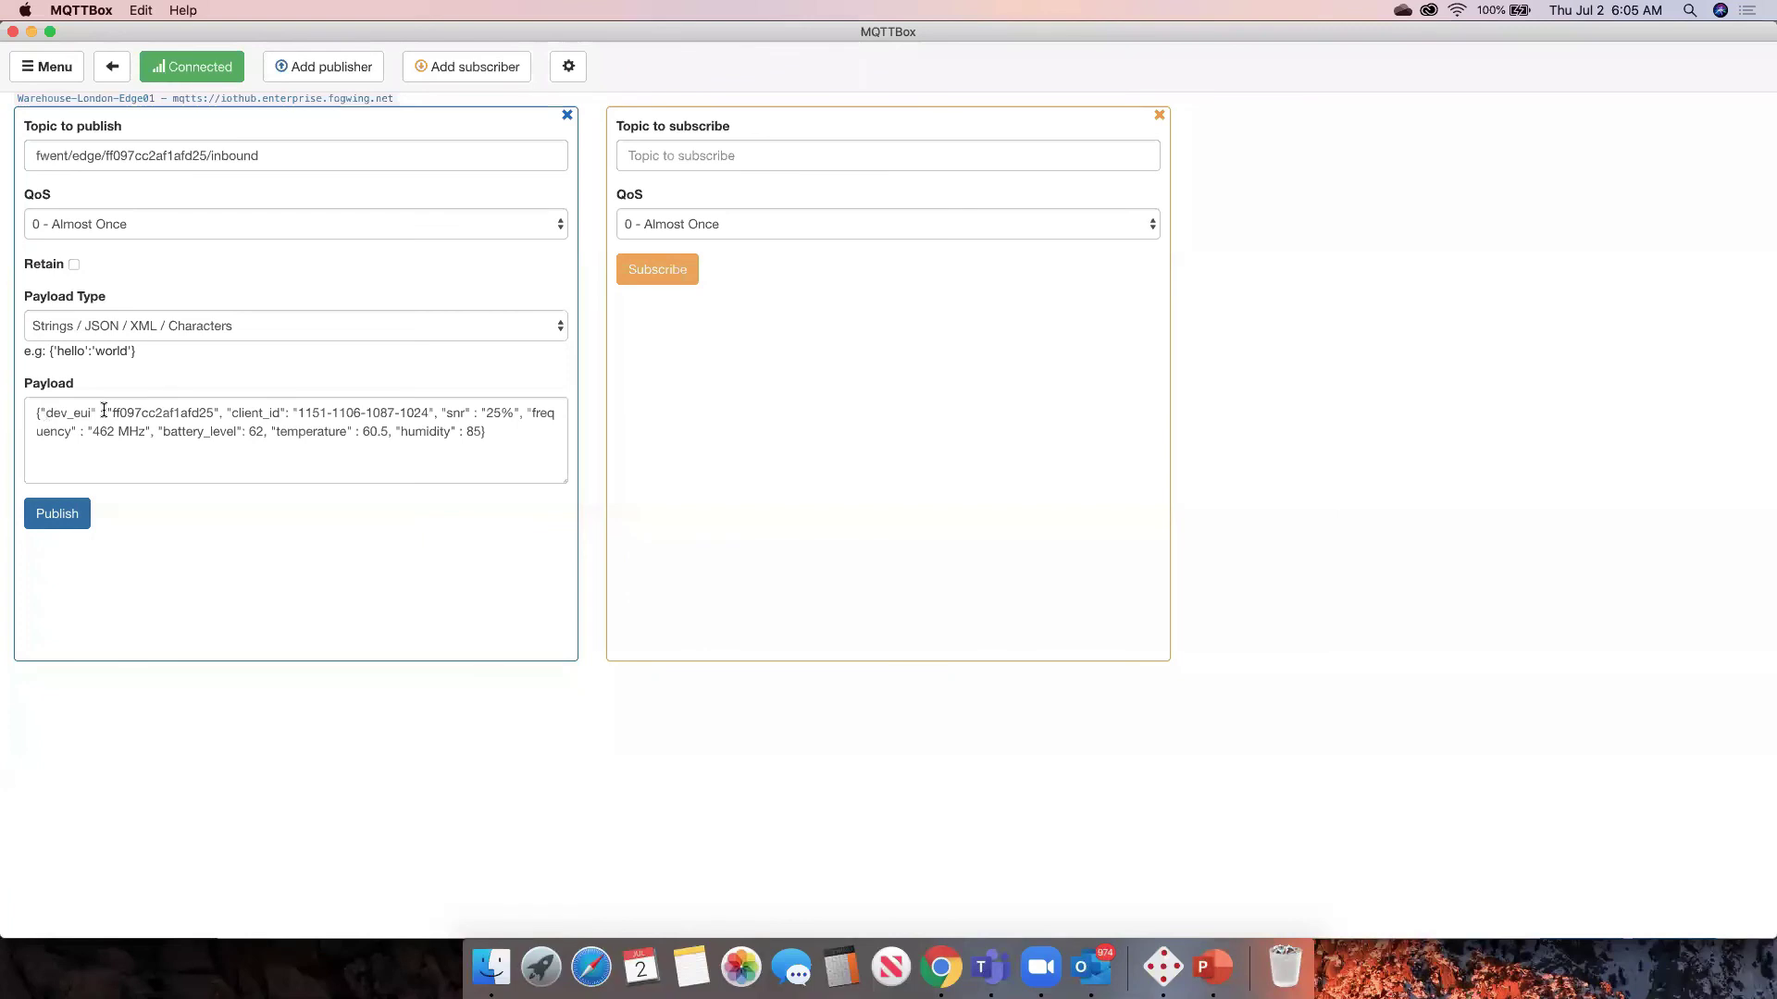
left_click_drag(44, 411, 275, 431)
left_click_drag(409, 409, 433, 413)
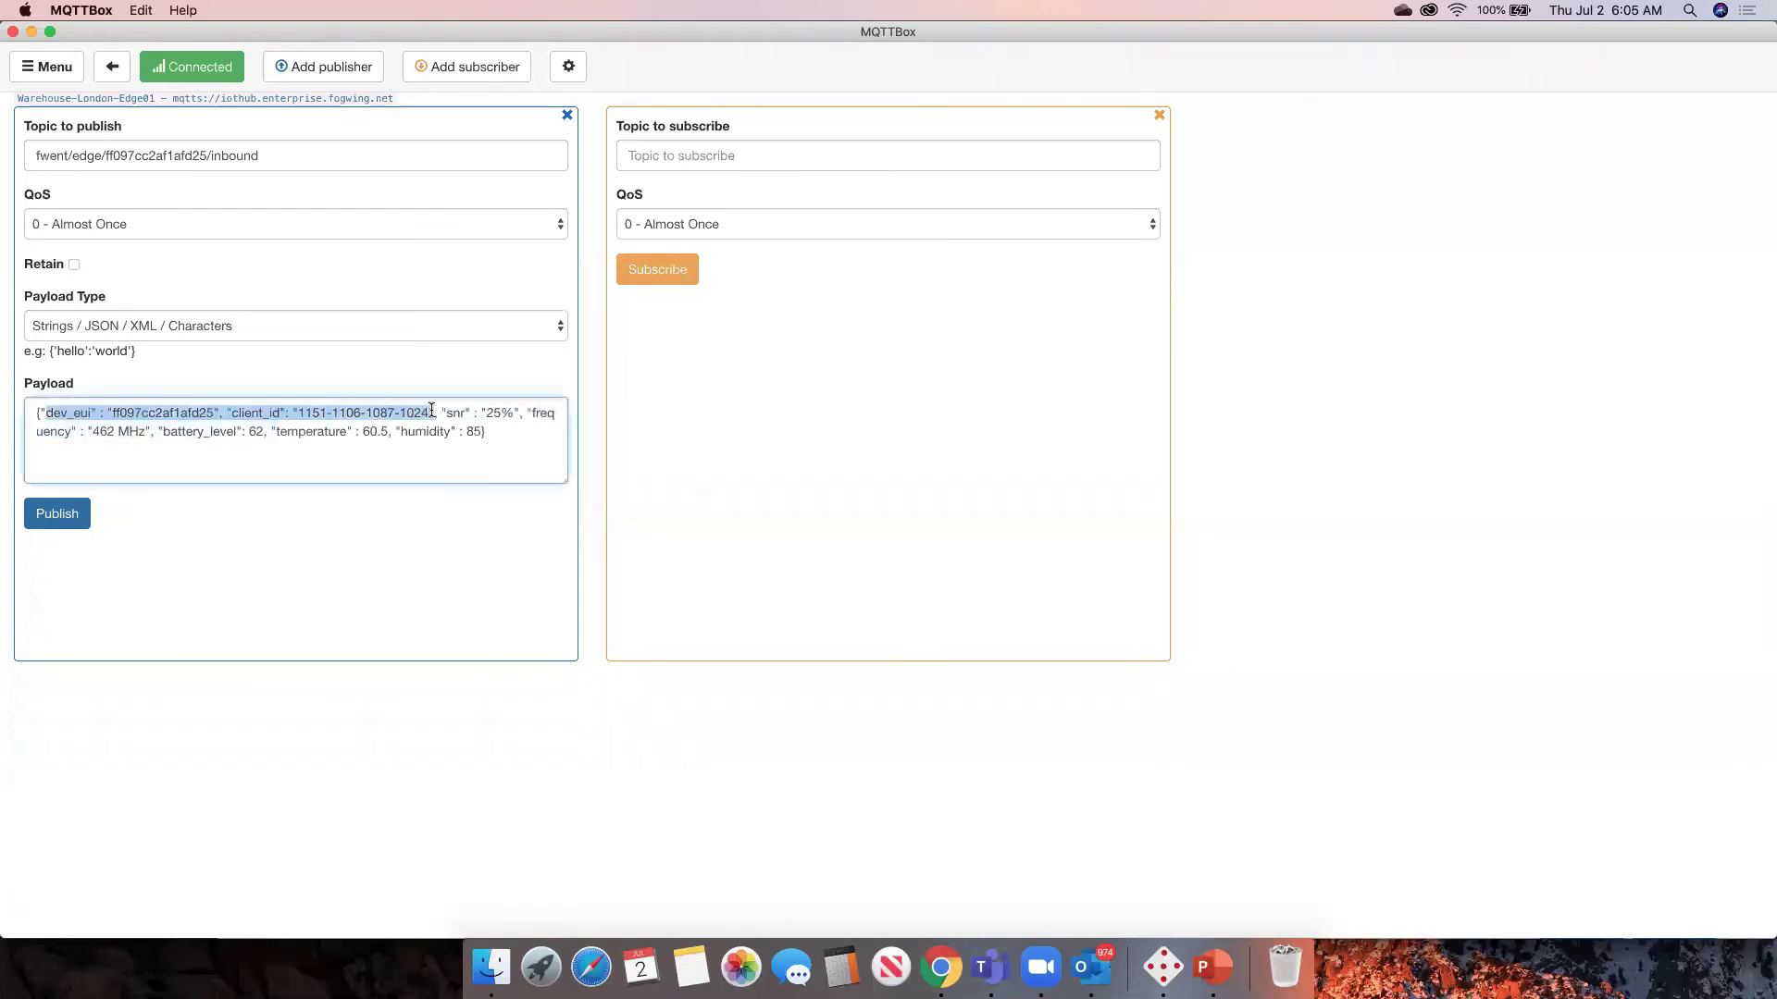
left_click(308, 551)
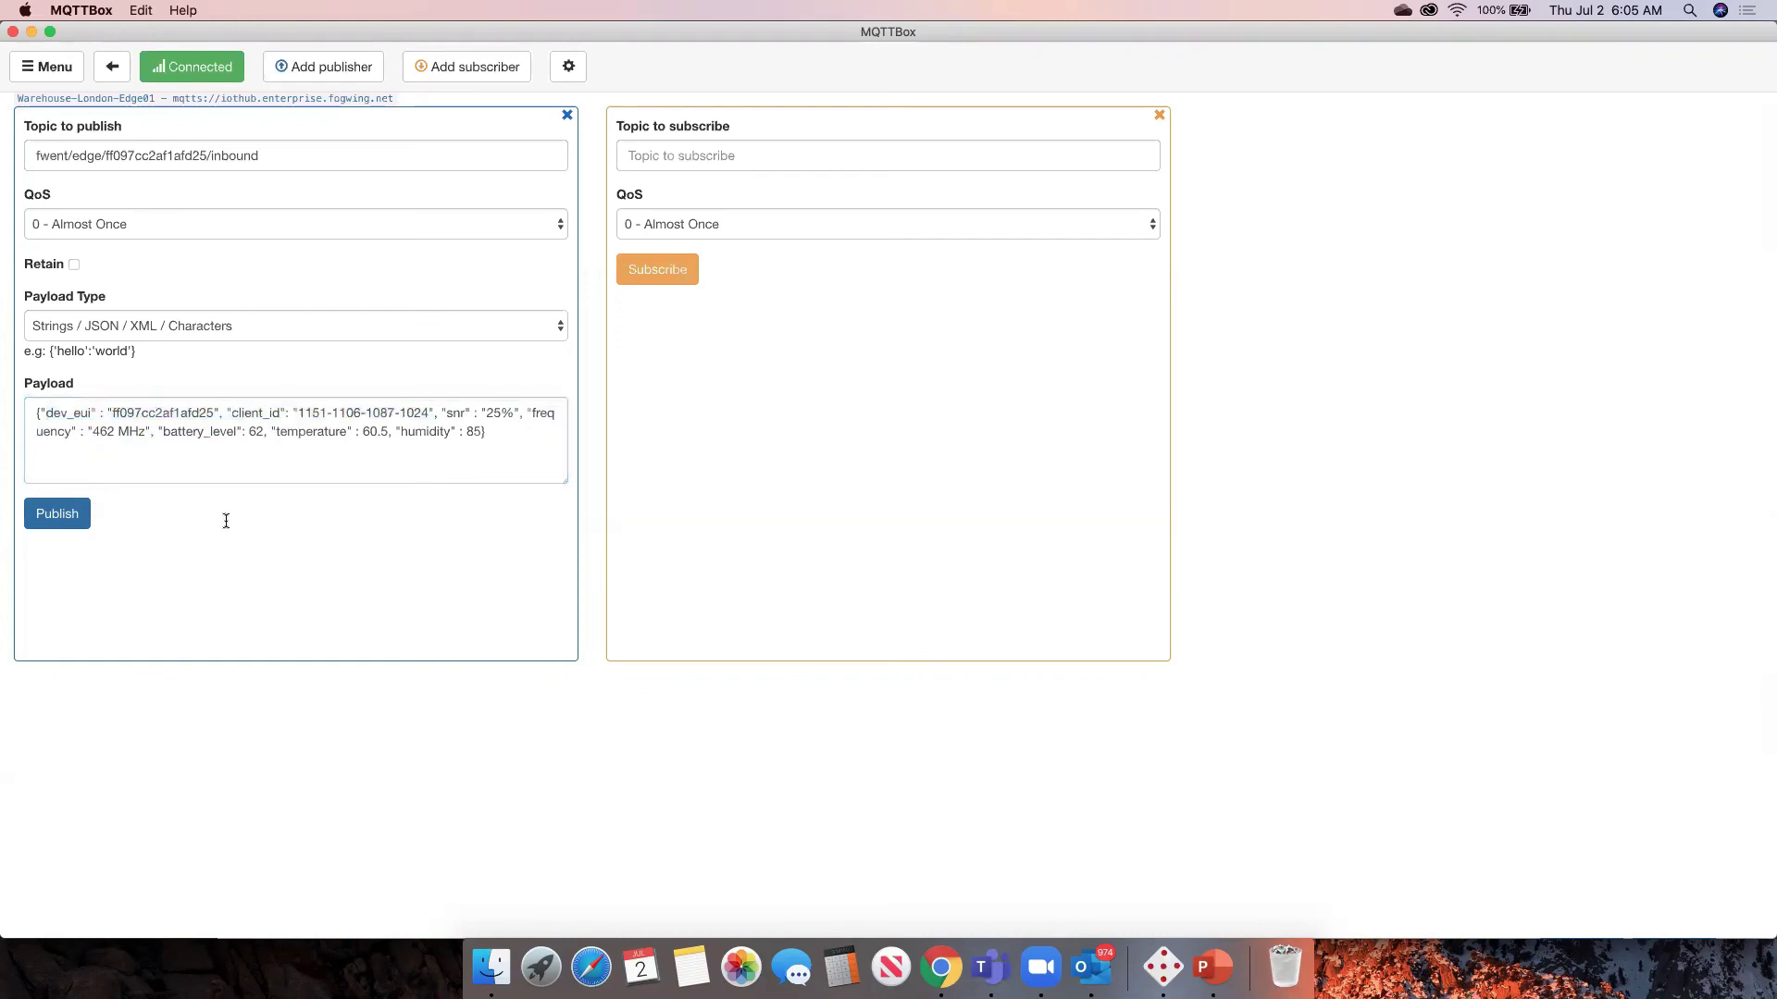
left_click(56, 517)
Publish the sensor JSON to fwent/edge/ff097cc2af1afd25/inbound and bring up the Fogwing slide deck.
left_click(84, 520)
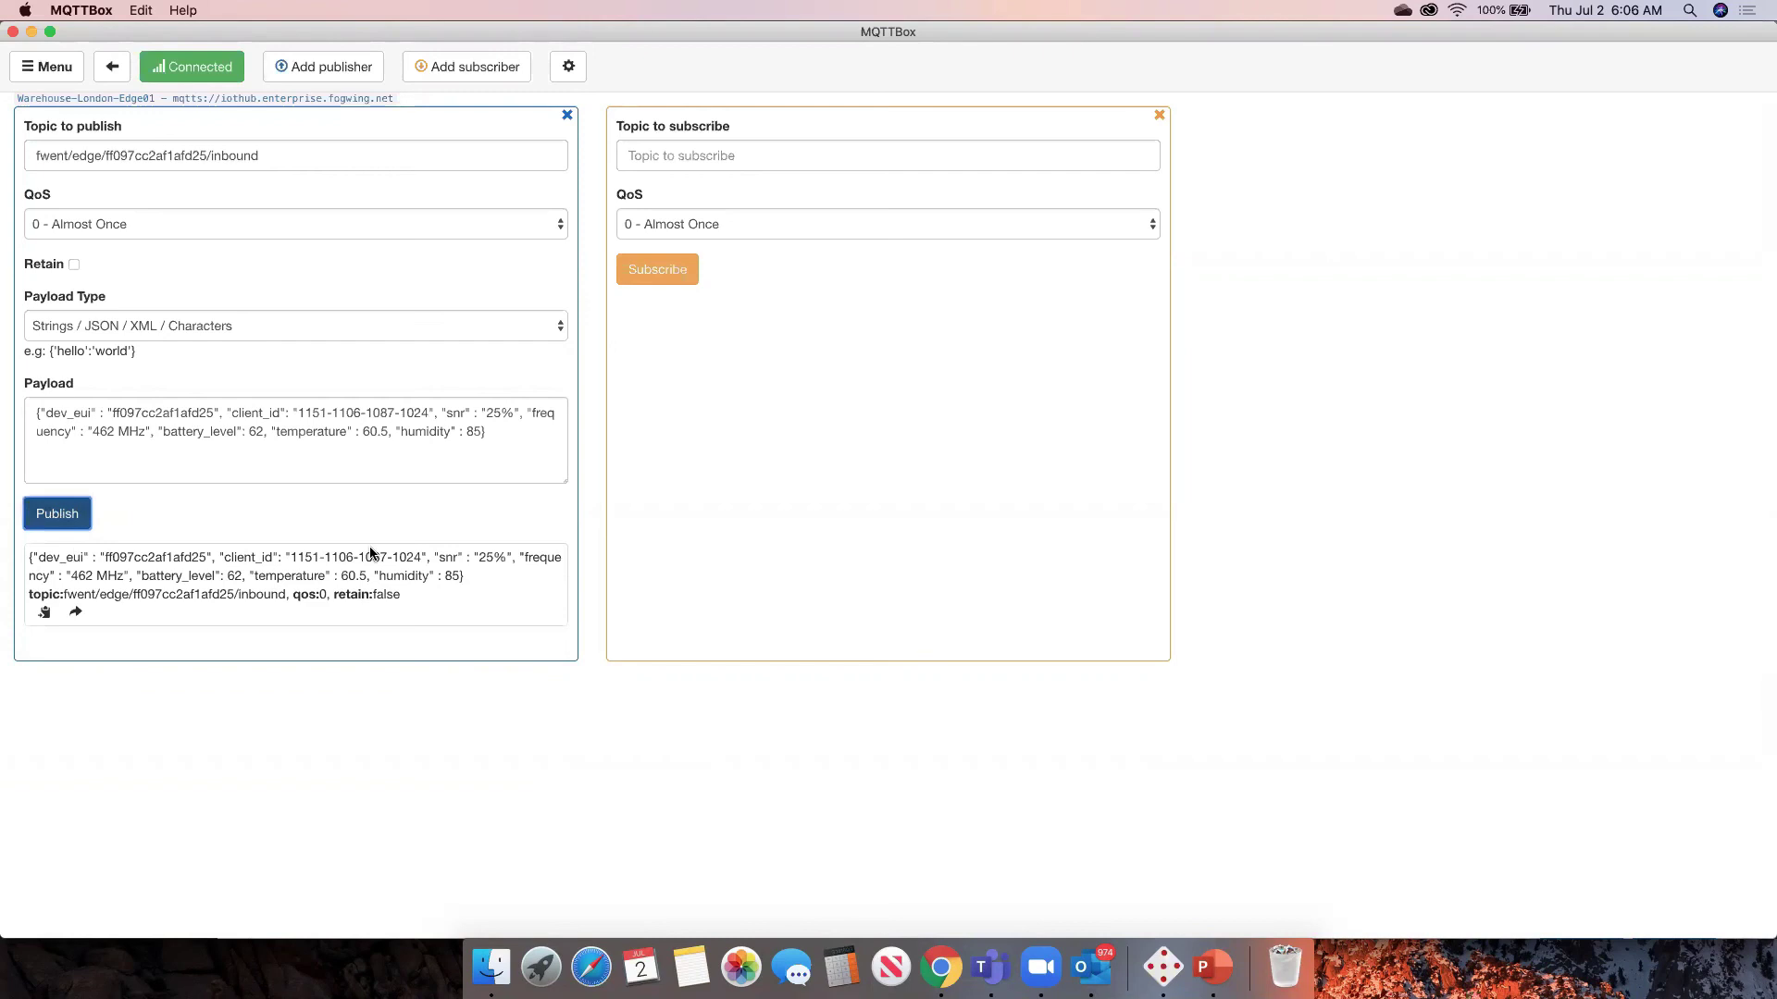
key("super+Tab")
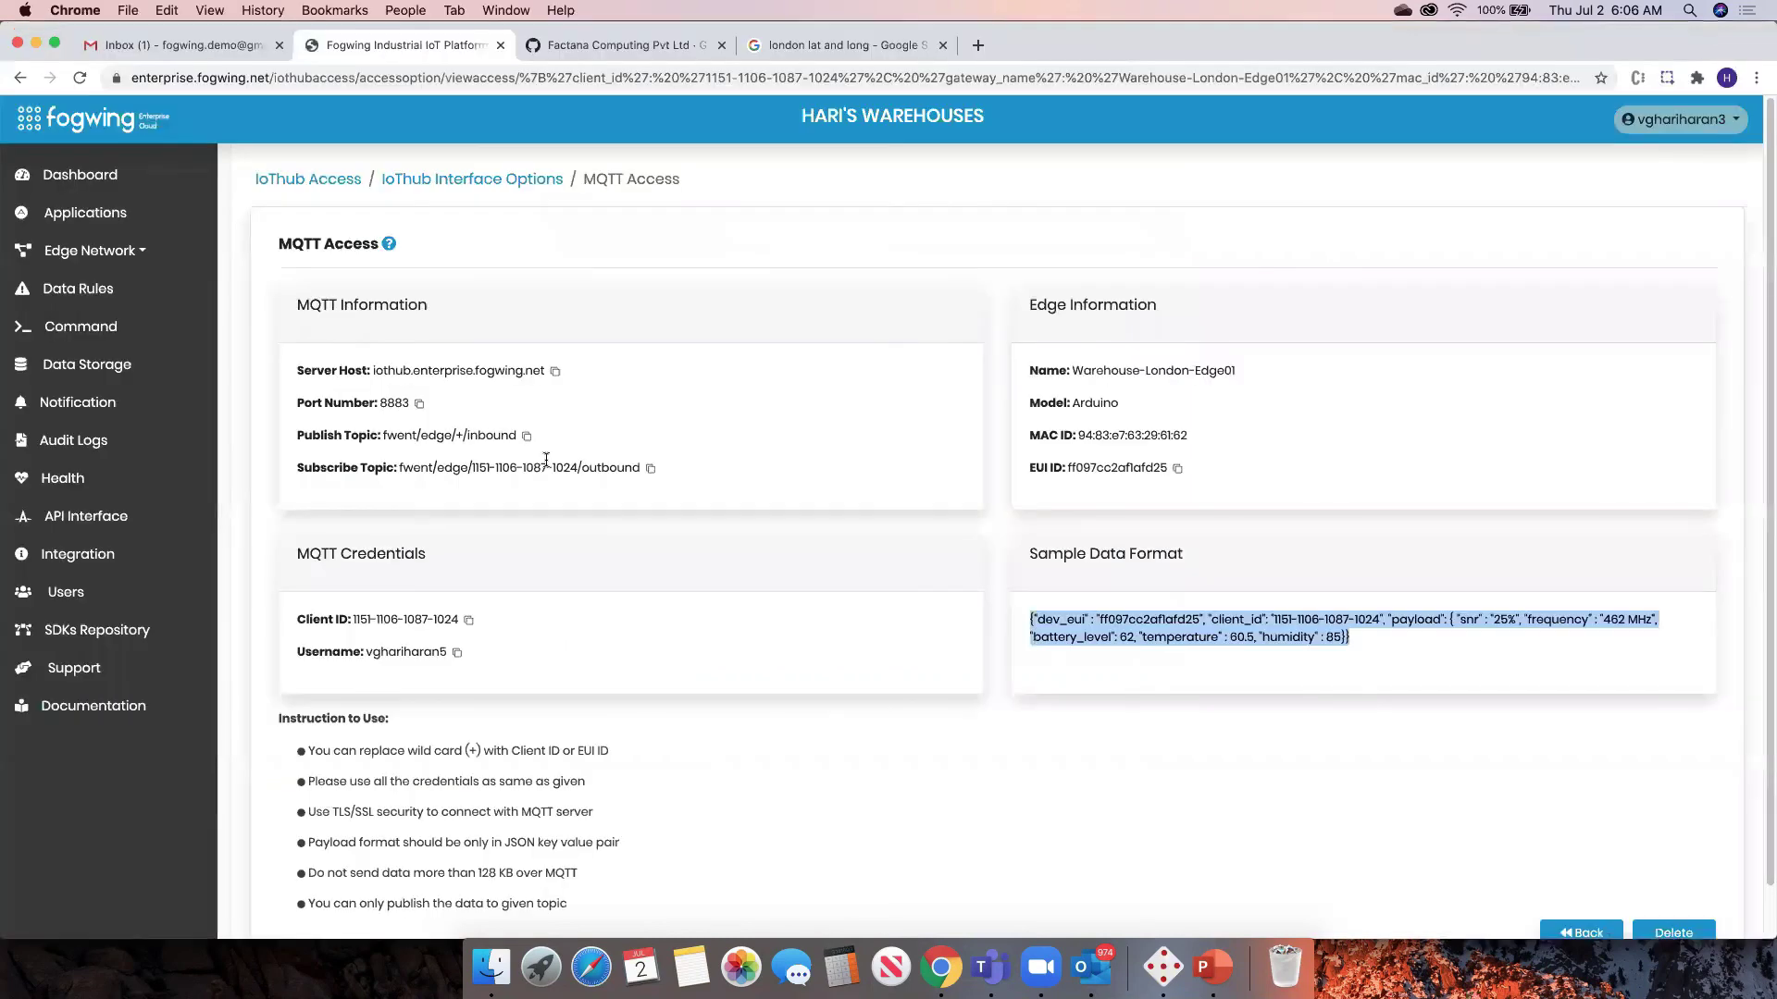
key("super+Tab")
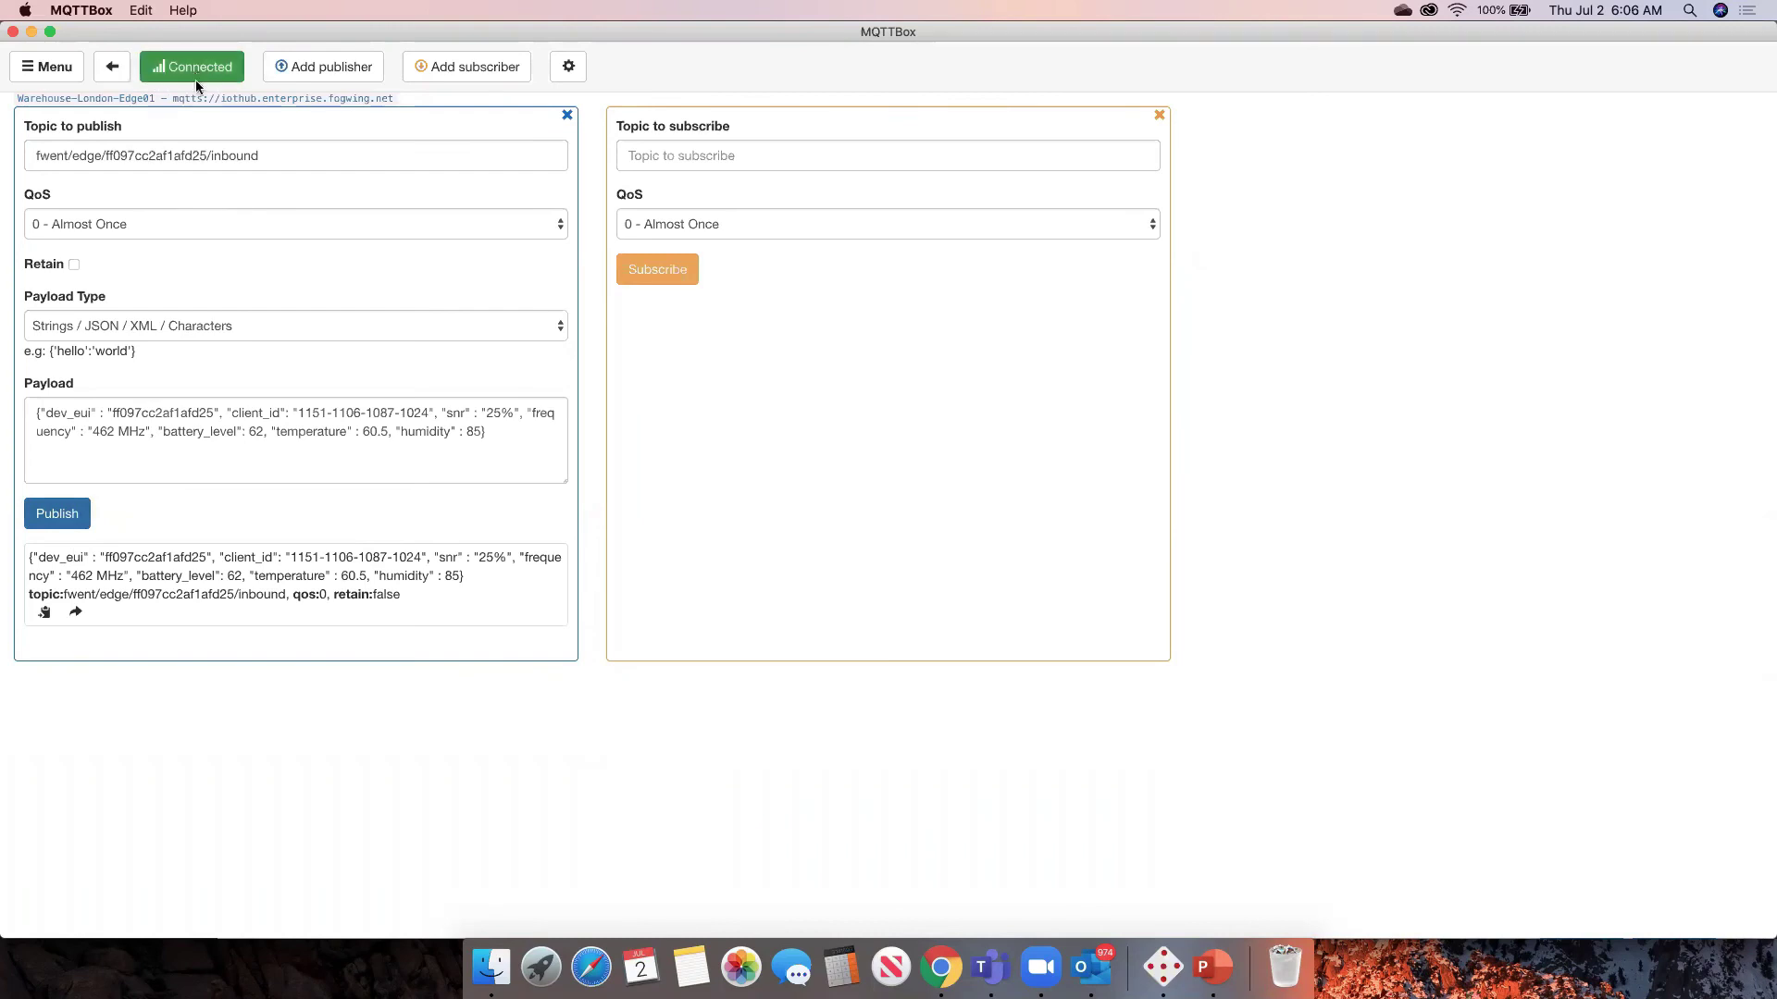
key("super+Tab")
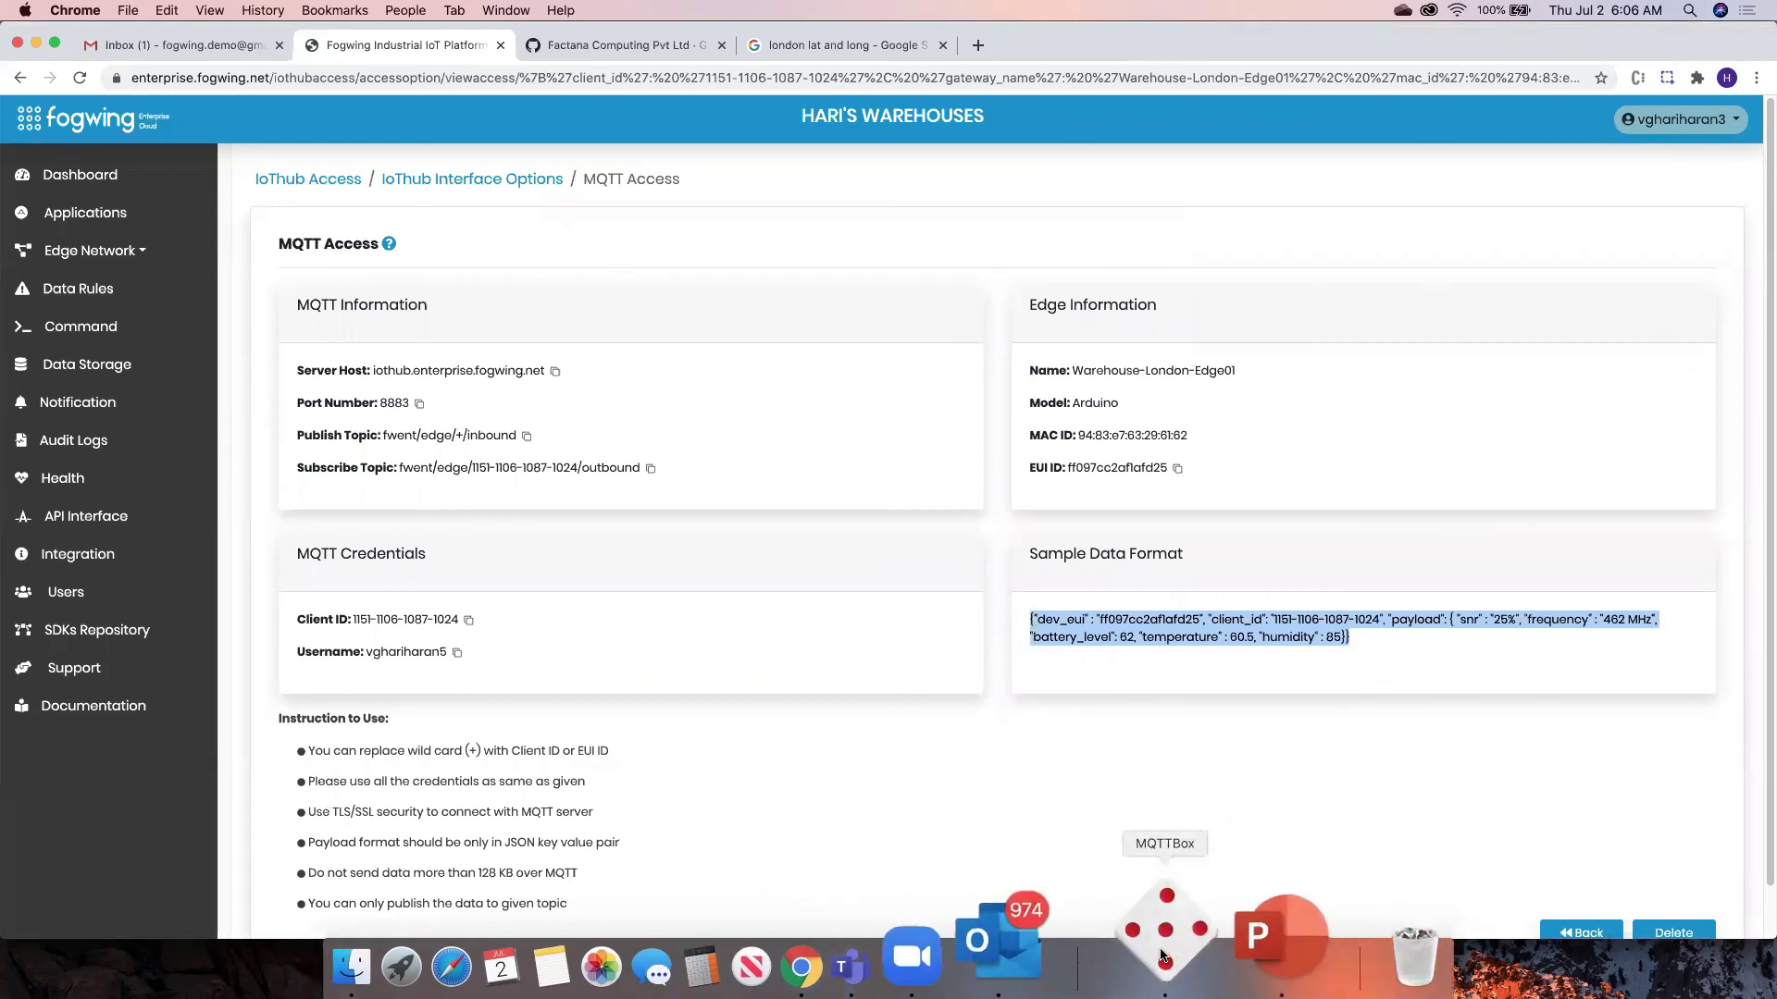
left_click(1208, 948)
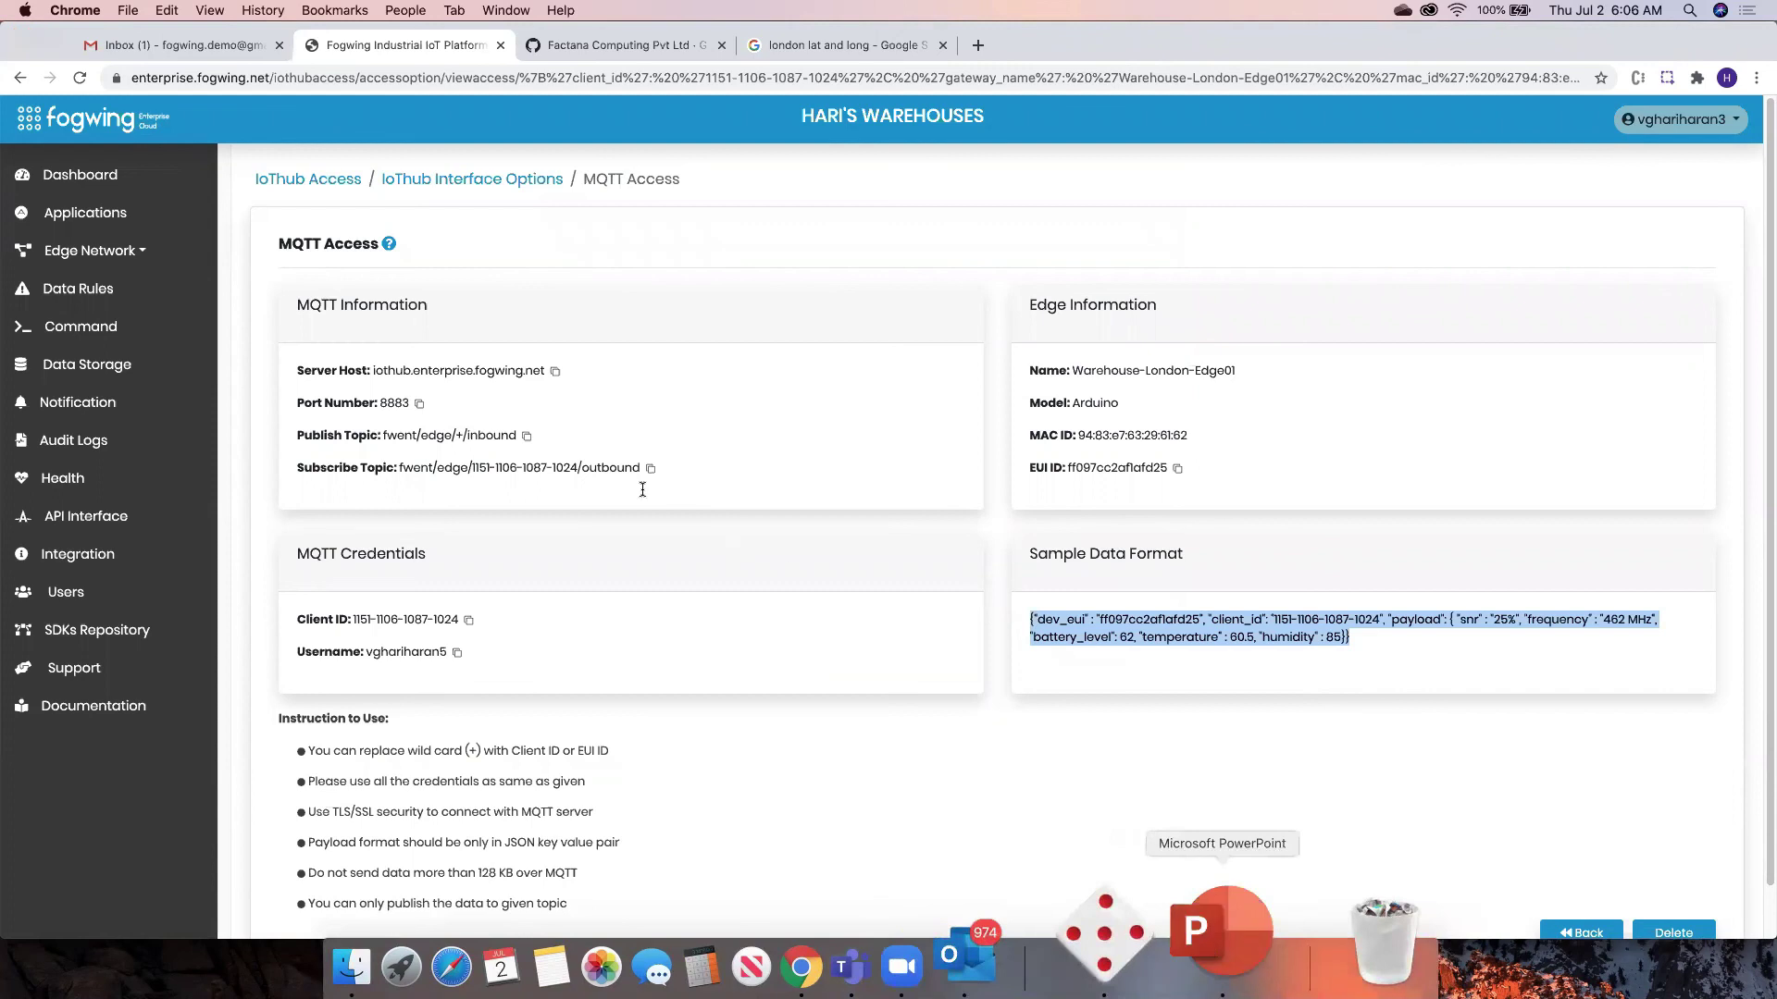